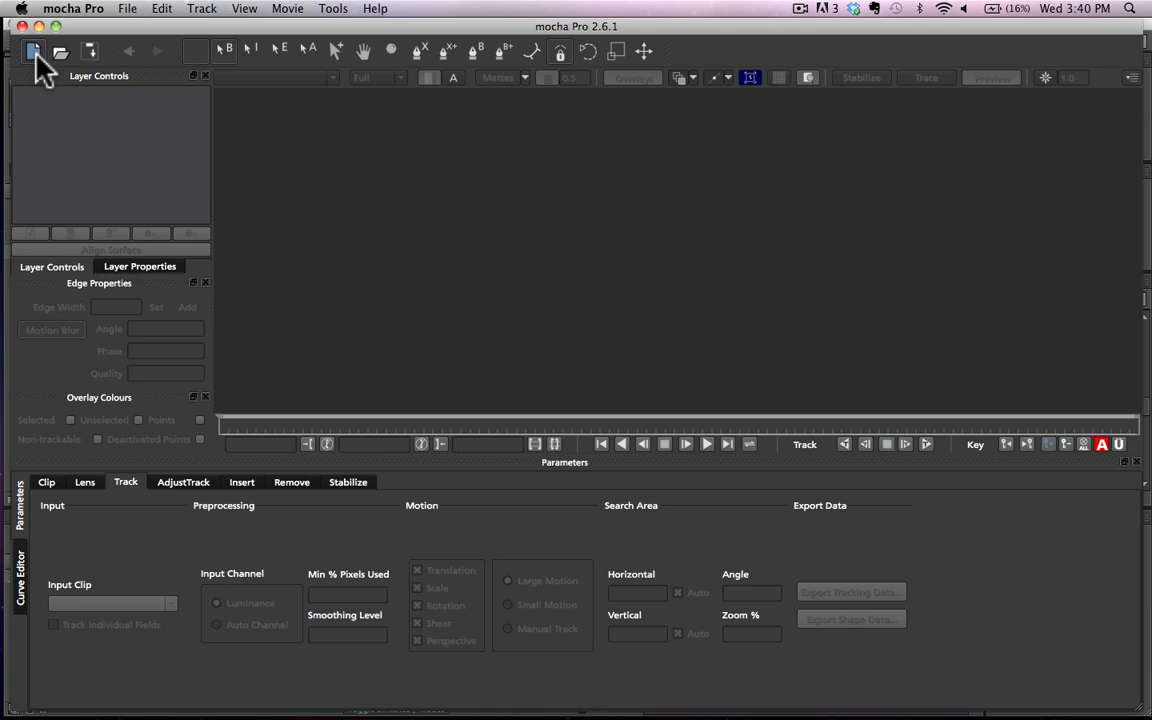
# Step: Create a new project that imports the clip BACKPLATE.mov from the Documents folder
pyautogui.click(34, 52)
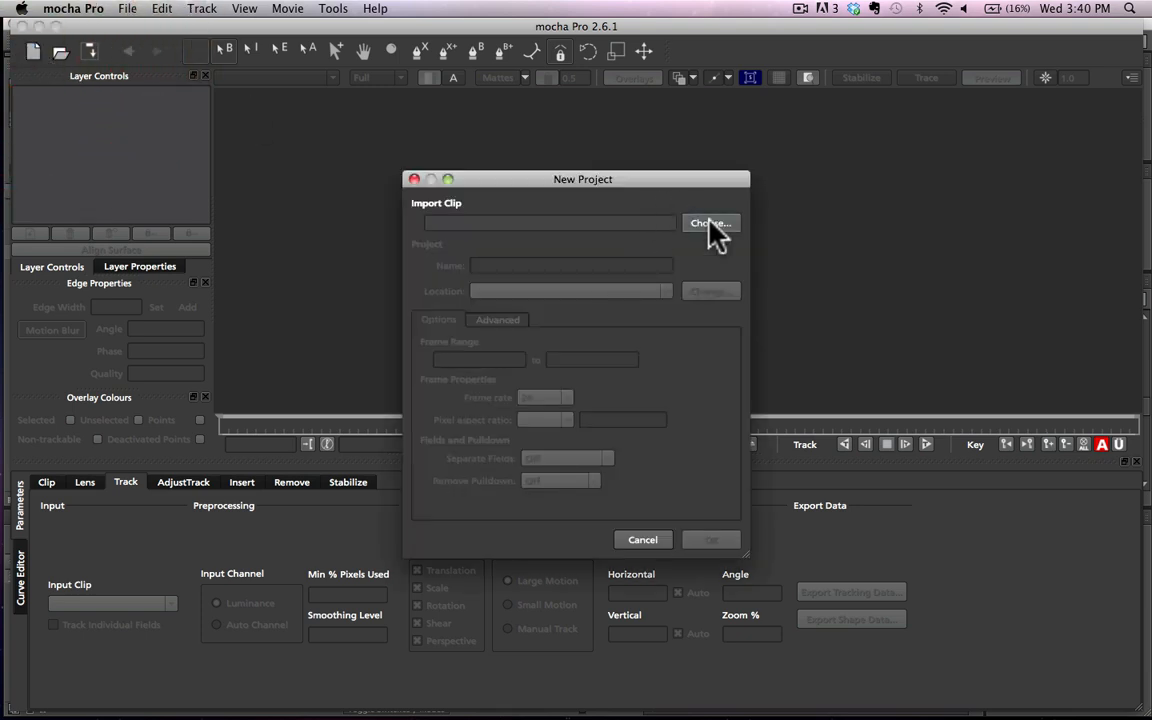
pyautogui.click(710, 222)
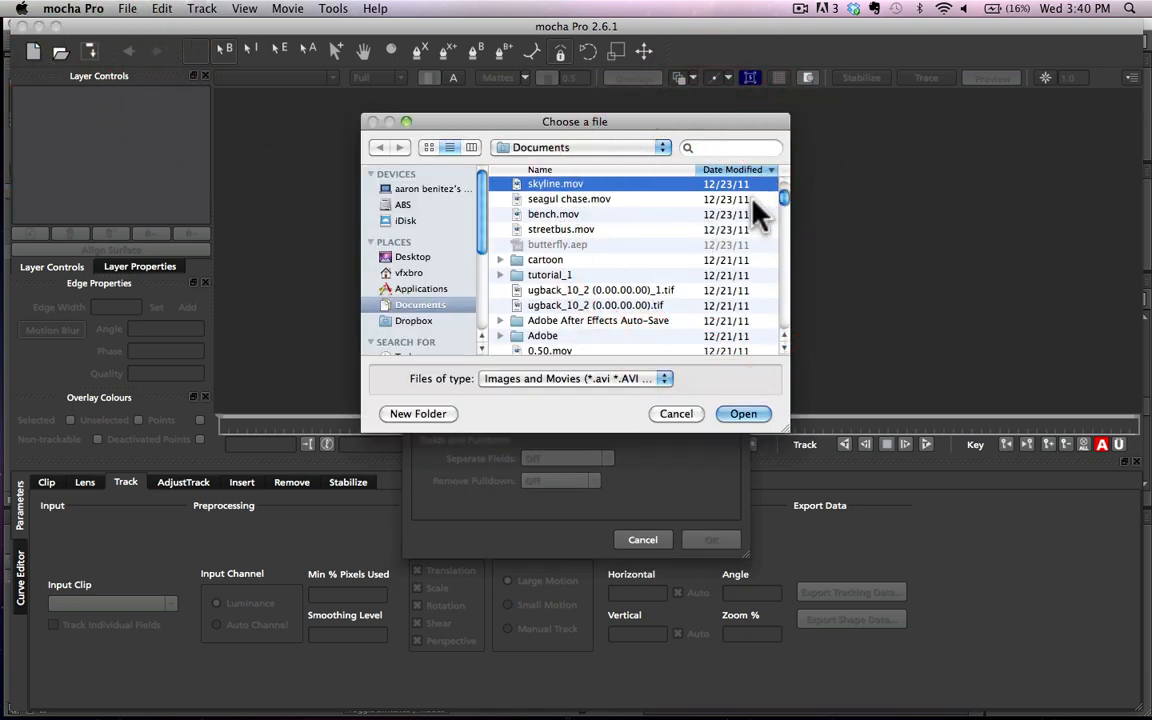
pyautogui.scroll(10, 760, 208)
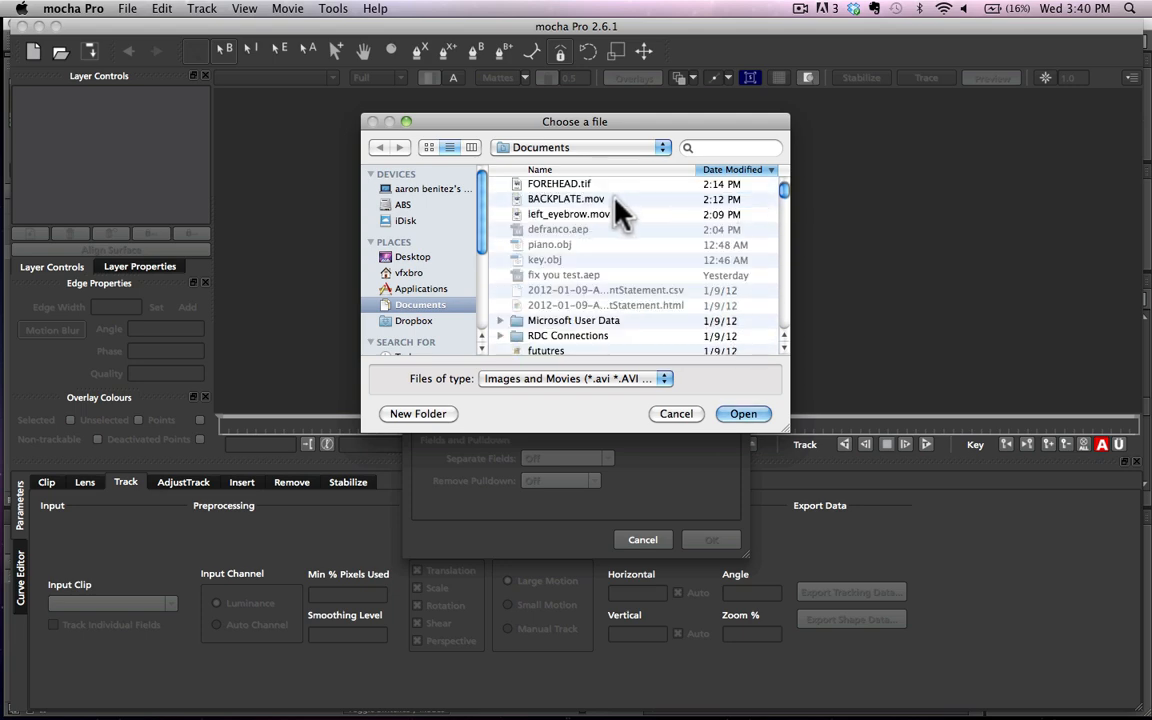
pyautogui.click(567, 200)
pyautogui.press('Return')
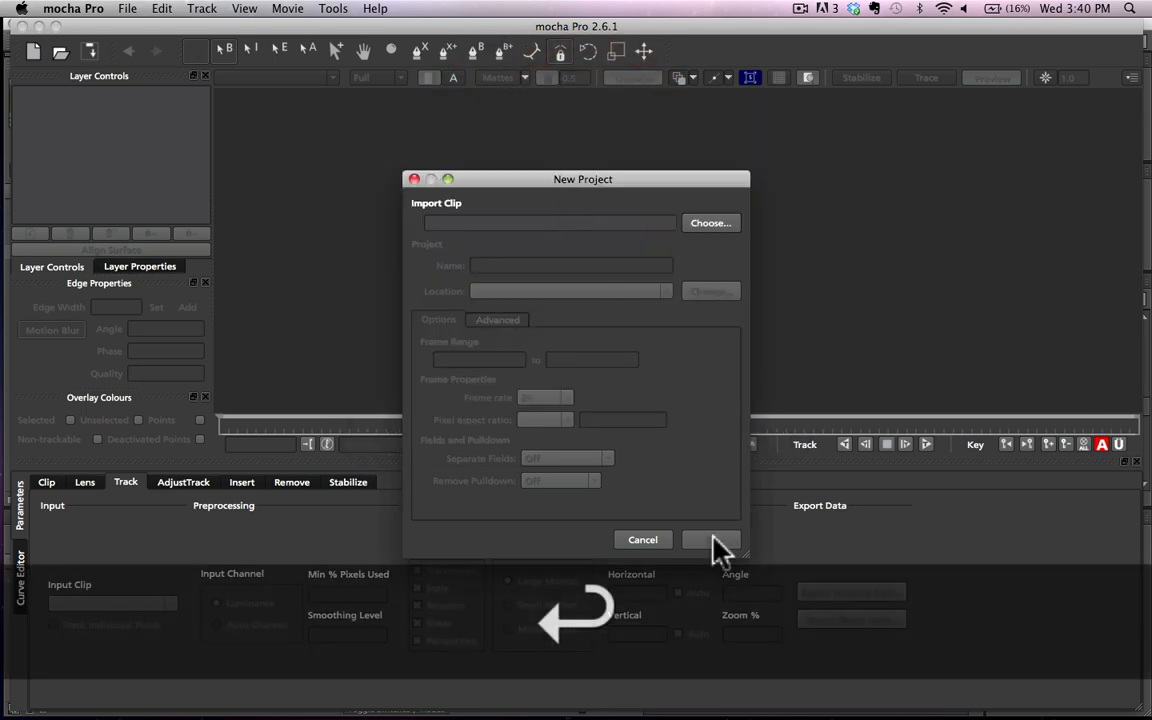
pyautogui.click(712, 540)
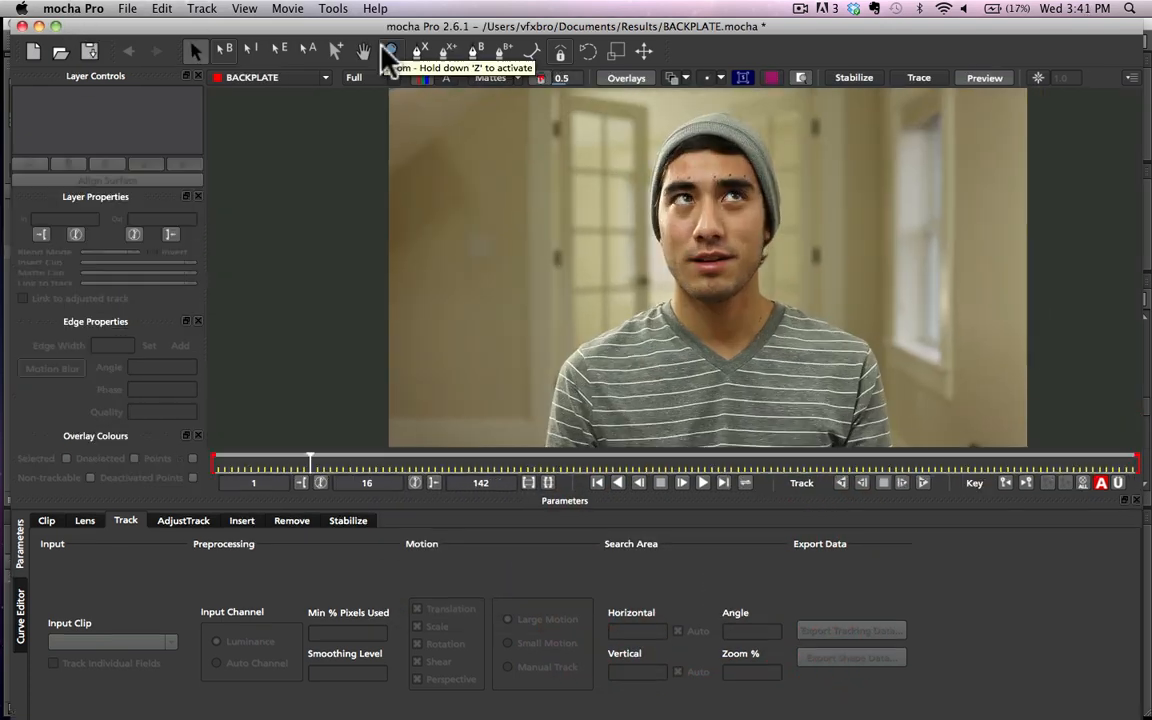
# Step: Draw a closed X-spline around the subject's left eyebrow, enclosing the three tracking dots above it
pyautogui.click(392, 51)
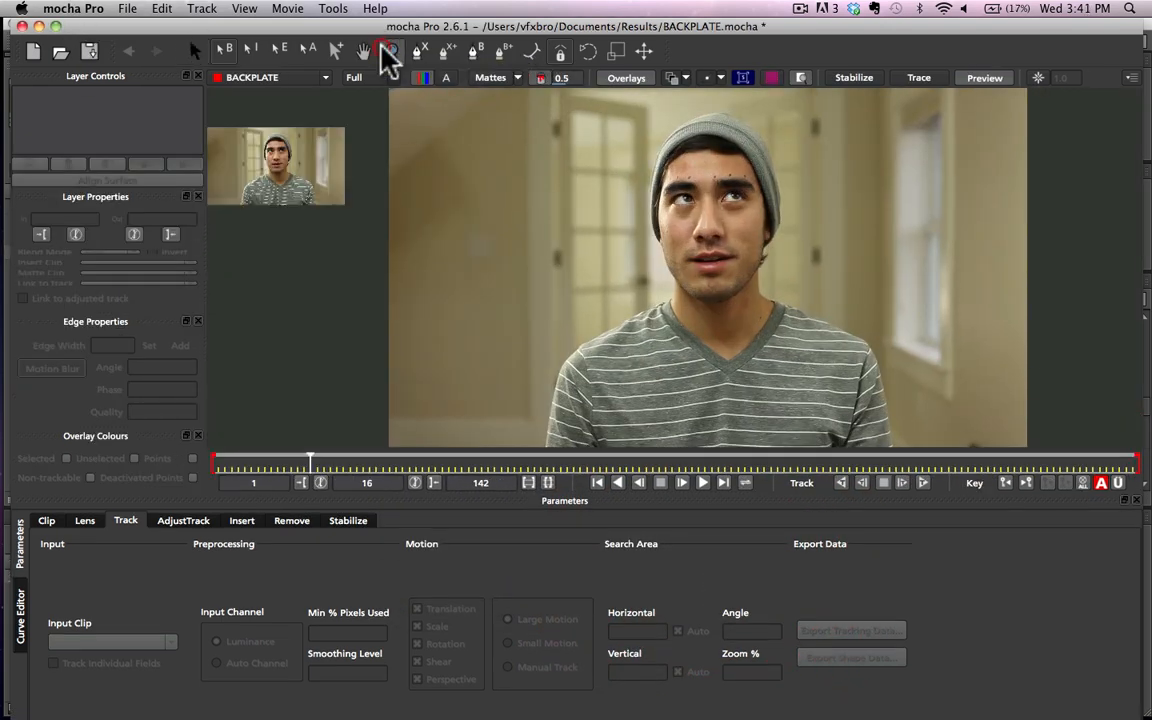
pyautogui.click(728, 181)
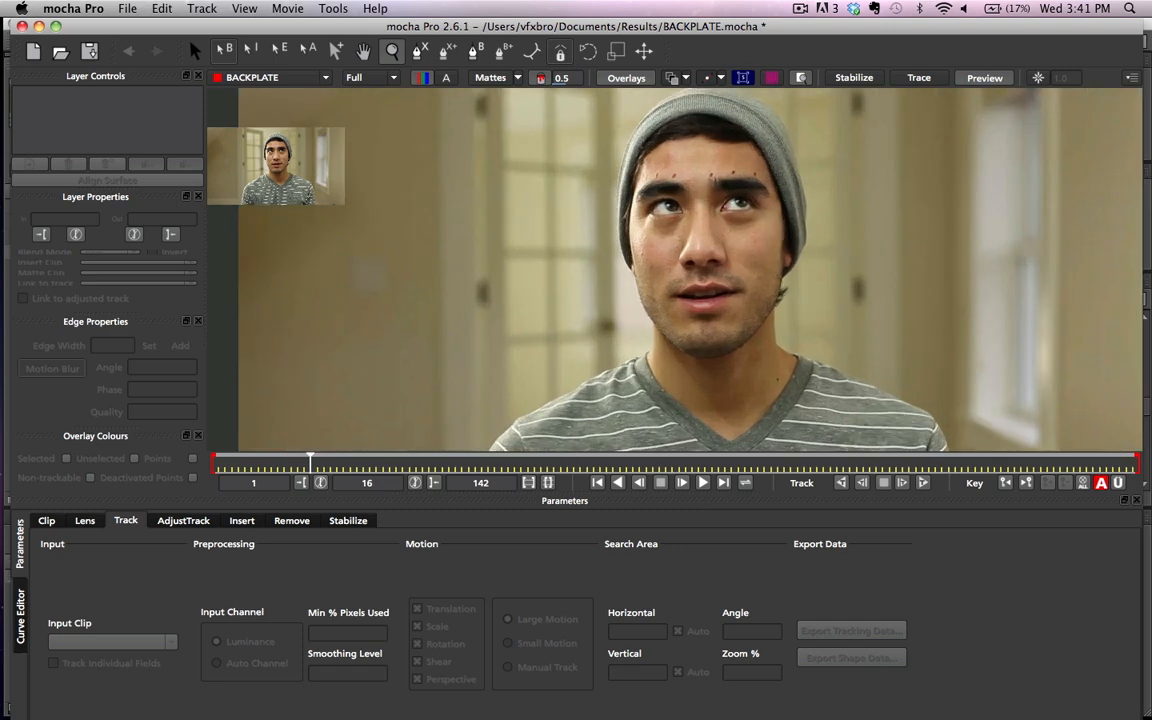
pyautogui.moveTo(736, 218); pyautogui.dragTo(772, 8)
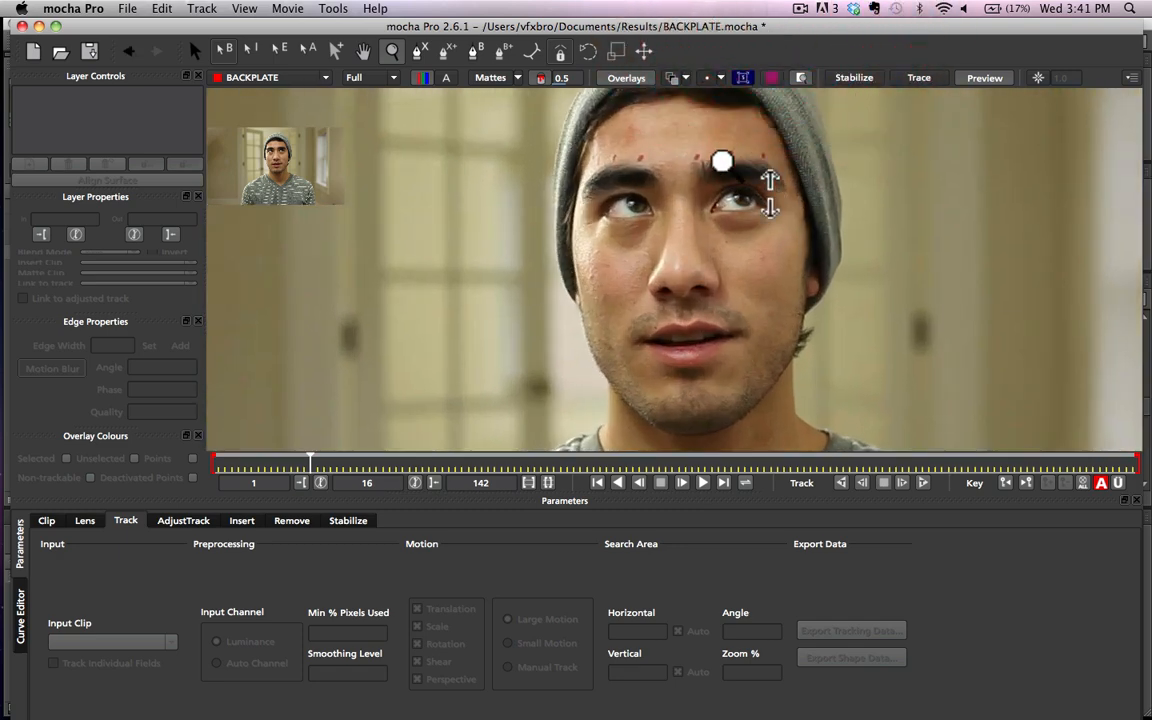
pyautogui.moveTo(722, 160); pyautogui.dragTo(760, 8)
pyautogui.moveTo(756, 177); pyautogui.dragTo(784, 8)
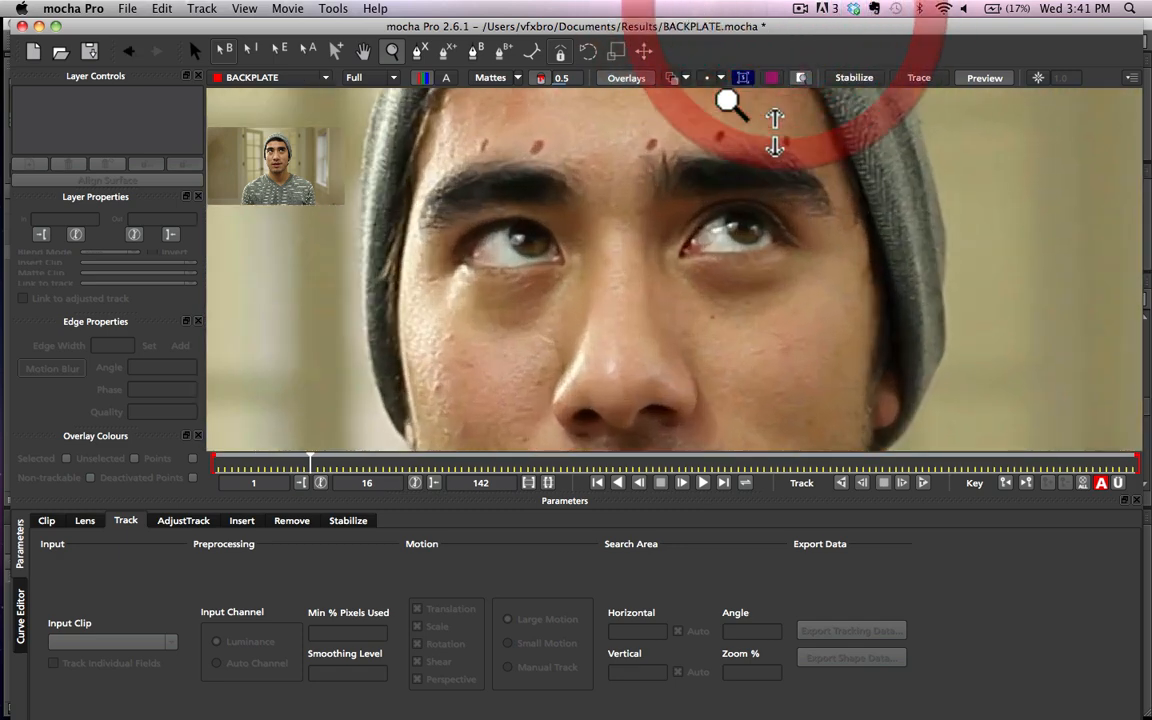
pyautogui.moveTo(736, 150); pyautogui.dragTo(745, 8)
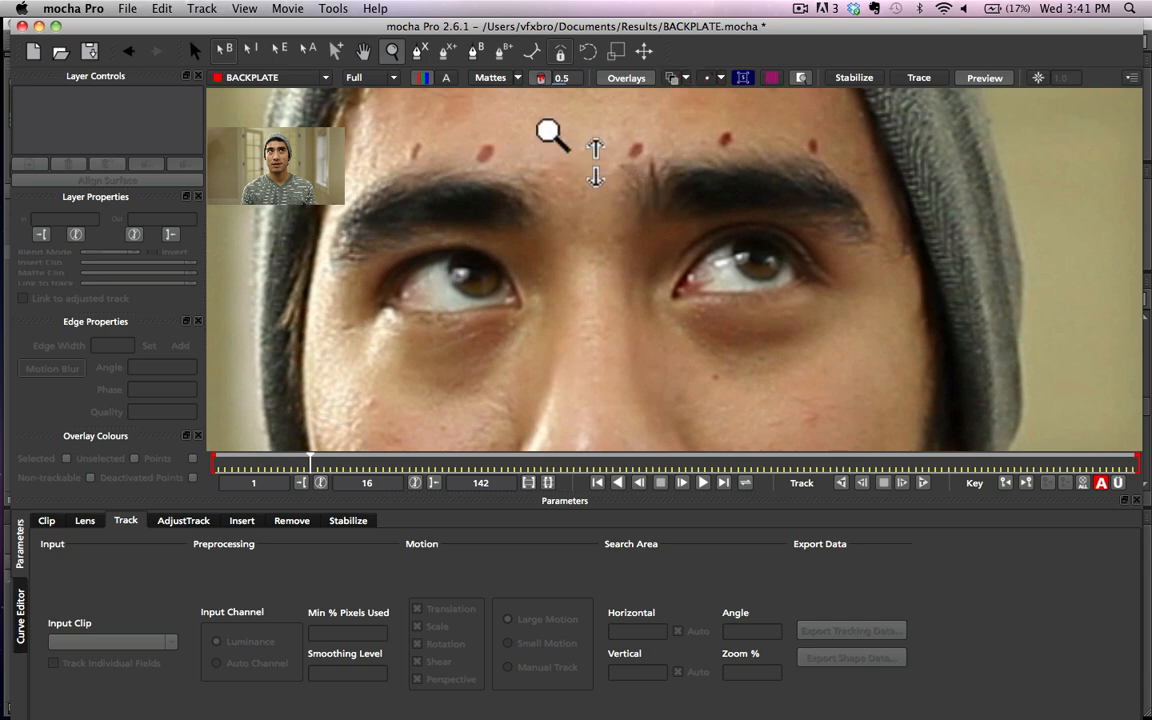
pyautogui.click(419, 51)
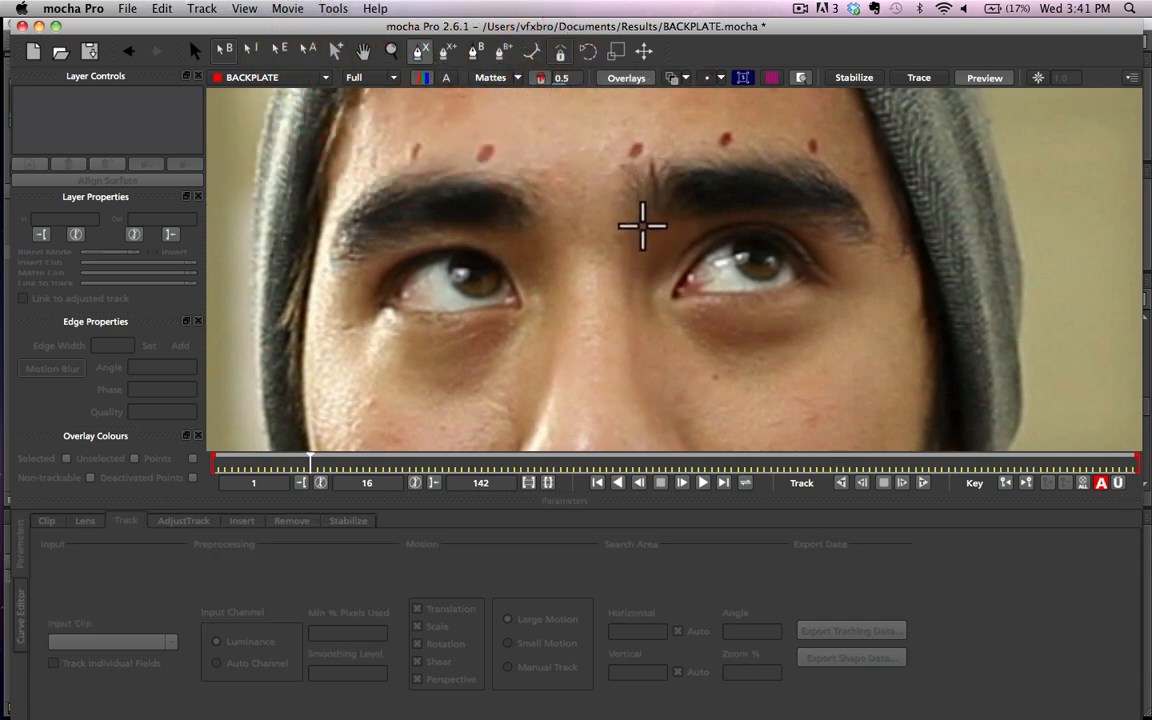
pyautogui.click(641, 226)
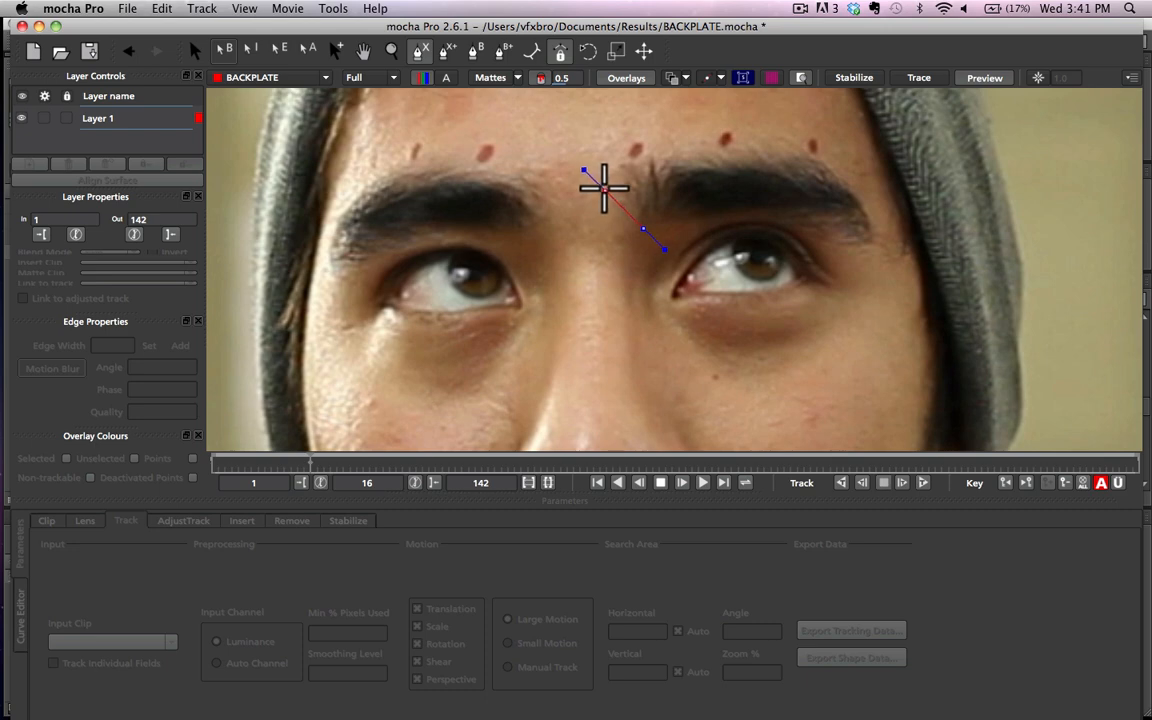
pyautogui.click(610, 184)
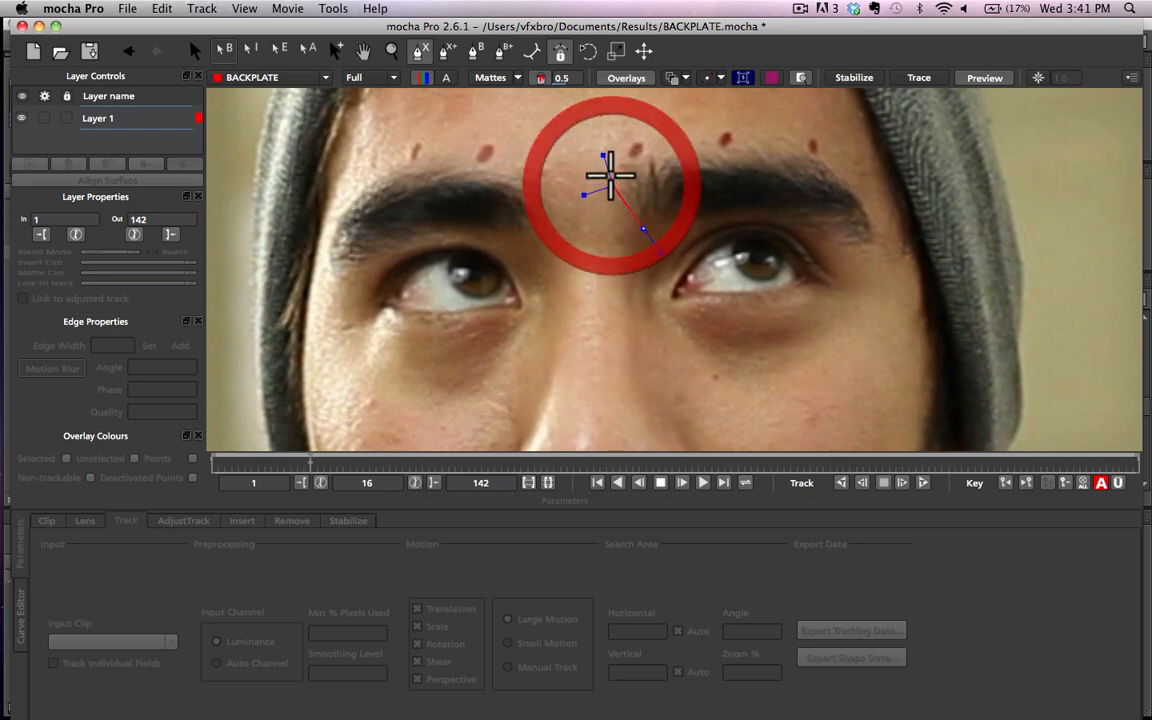
pyautogui.click(616, 136)
pyautogui.click(743, 121)
pyautogui.click(830, 137)
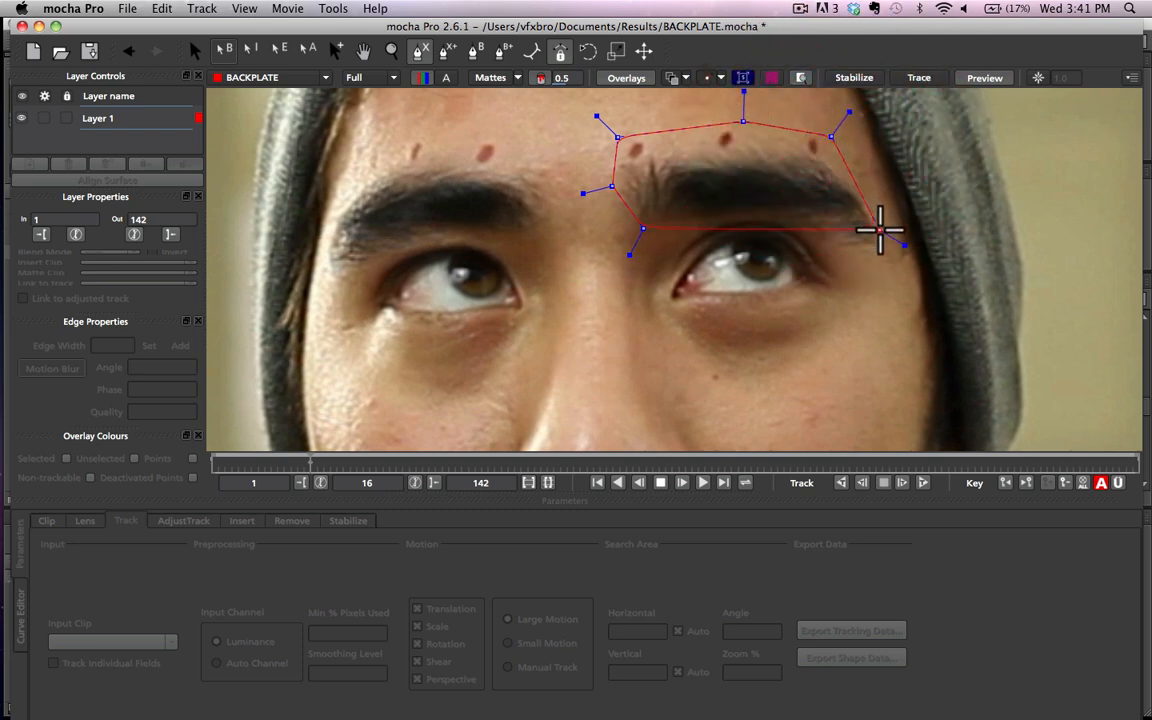
pyautogui.click(883, 233)
pyautogui.click(880, 252)
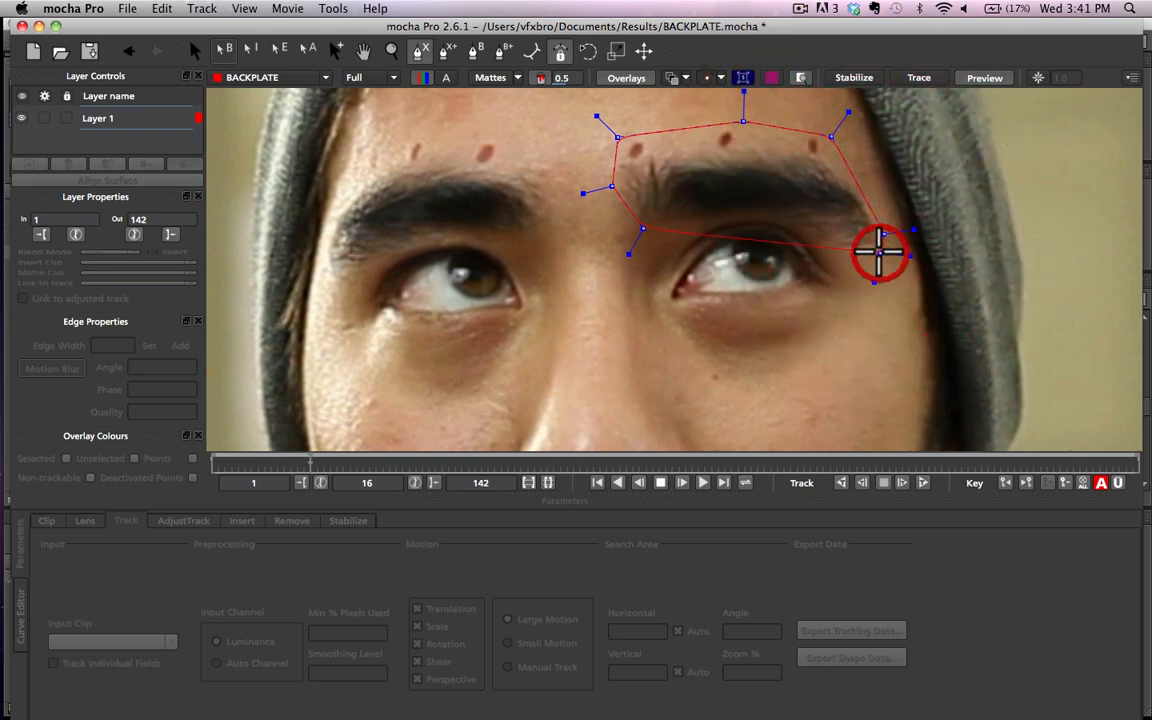
pyautogui.click(836, 240)
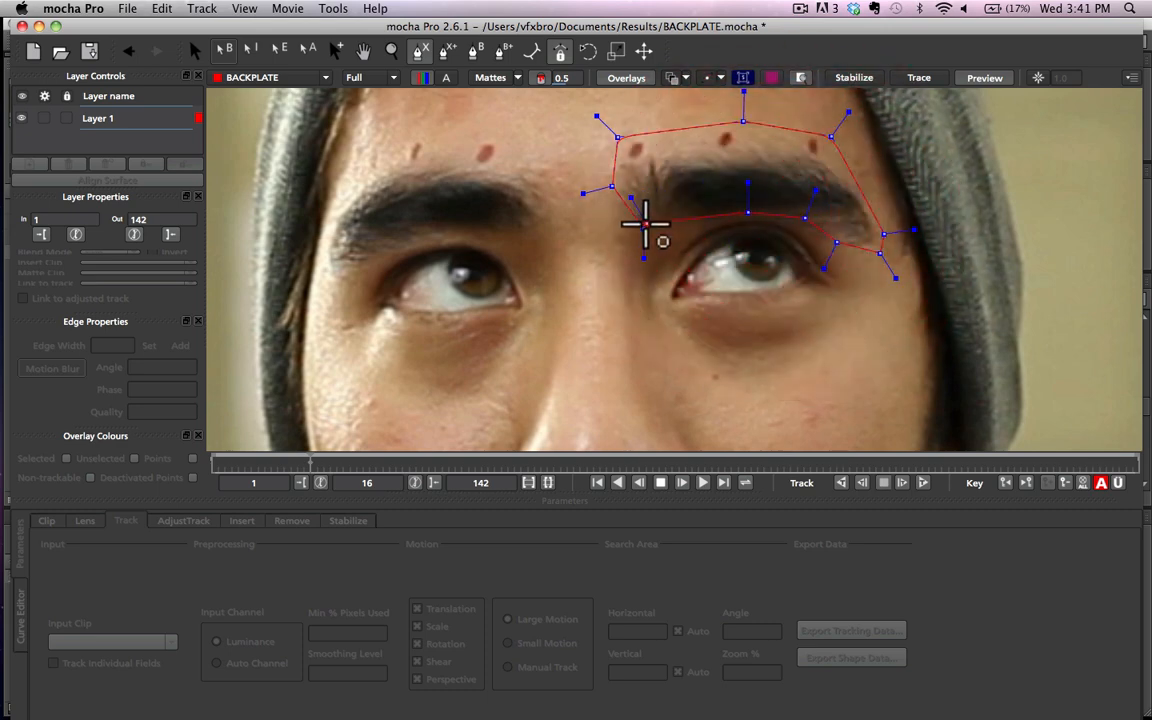
pyautogui.click(643, 228)
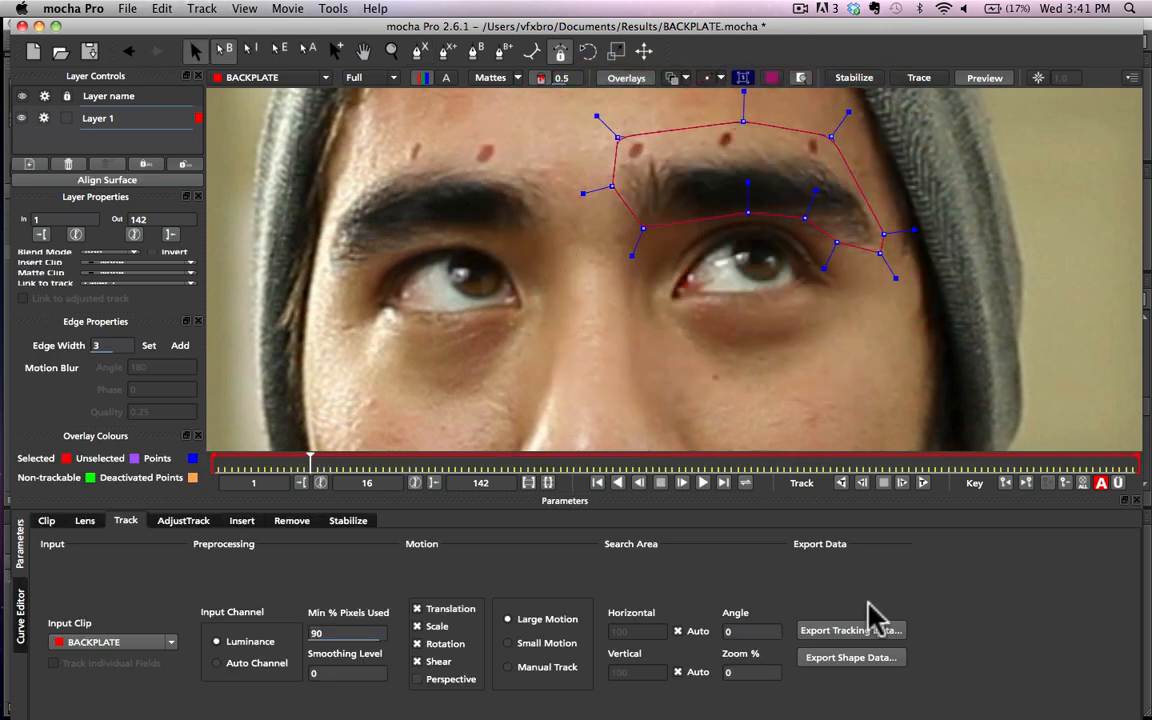
# Step: Track the eyebrow layer backwards from frame 16 to frame 1 and forwards to frame 142, then scrub through the track to check it
pyautogui.click(839, 481)
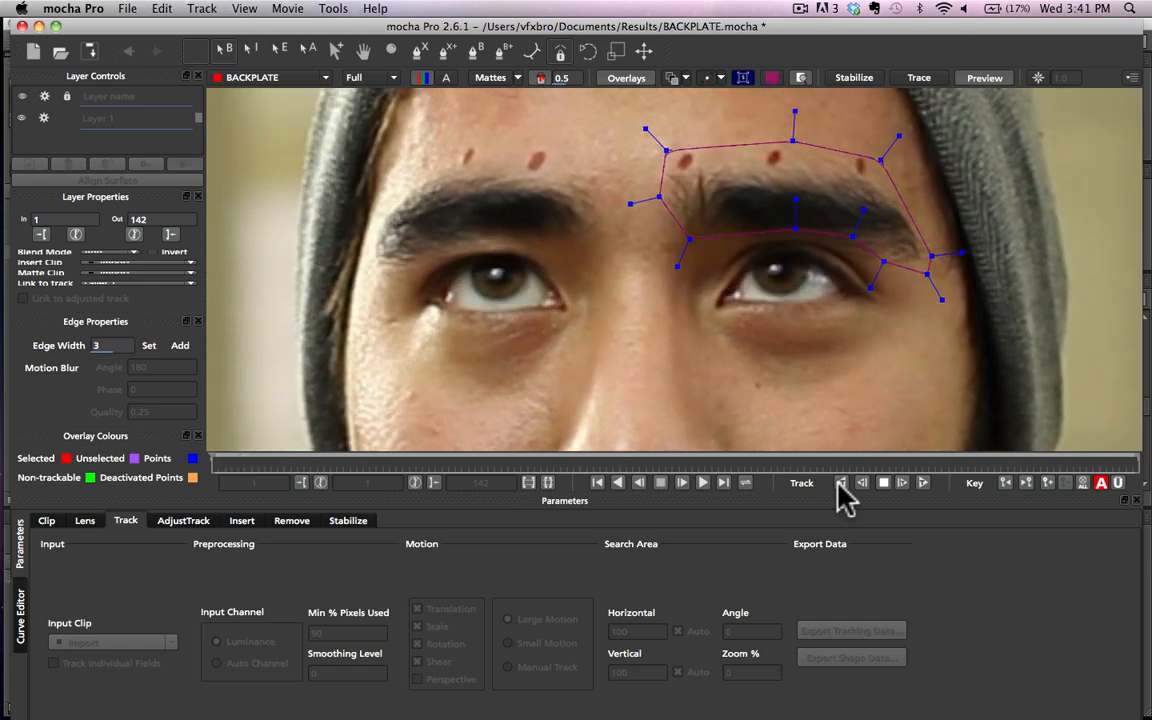
pyautogui.click(313, 468)
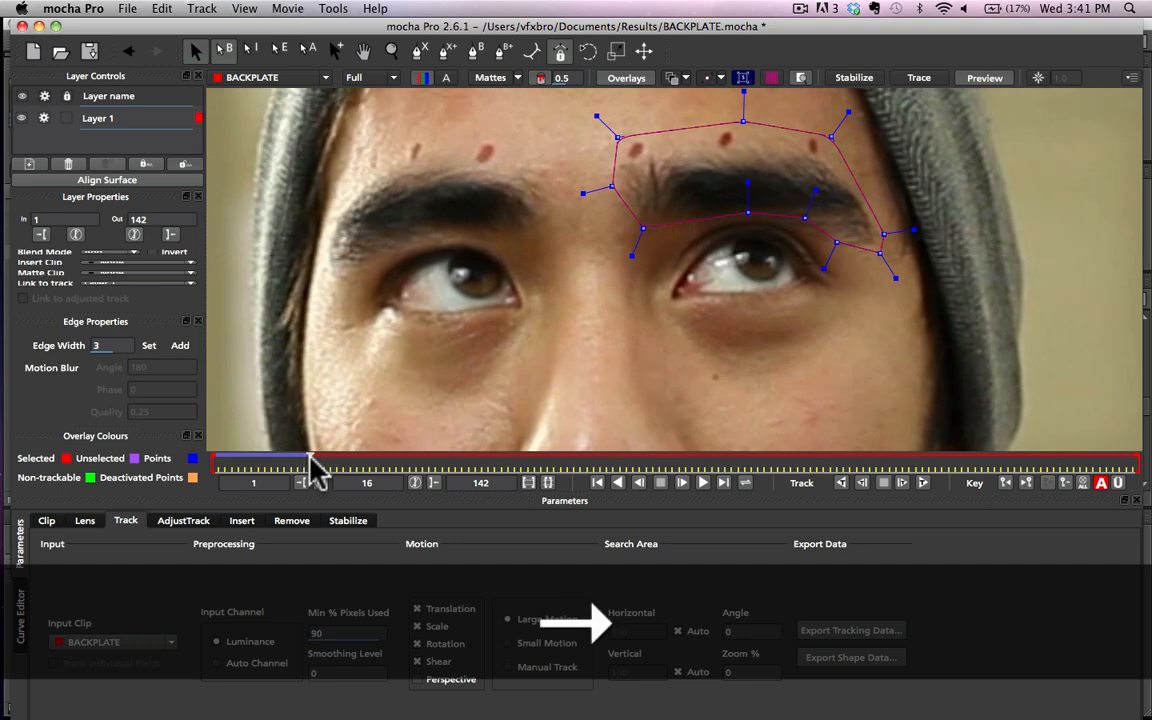
pyautogui.click(922, 483)
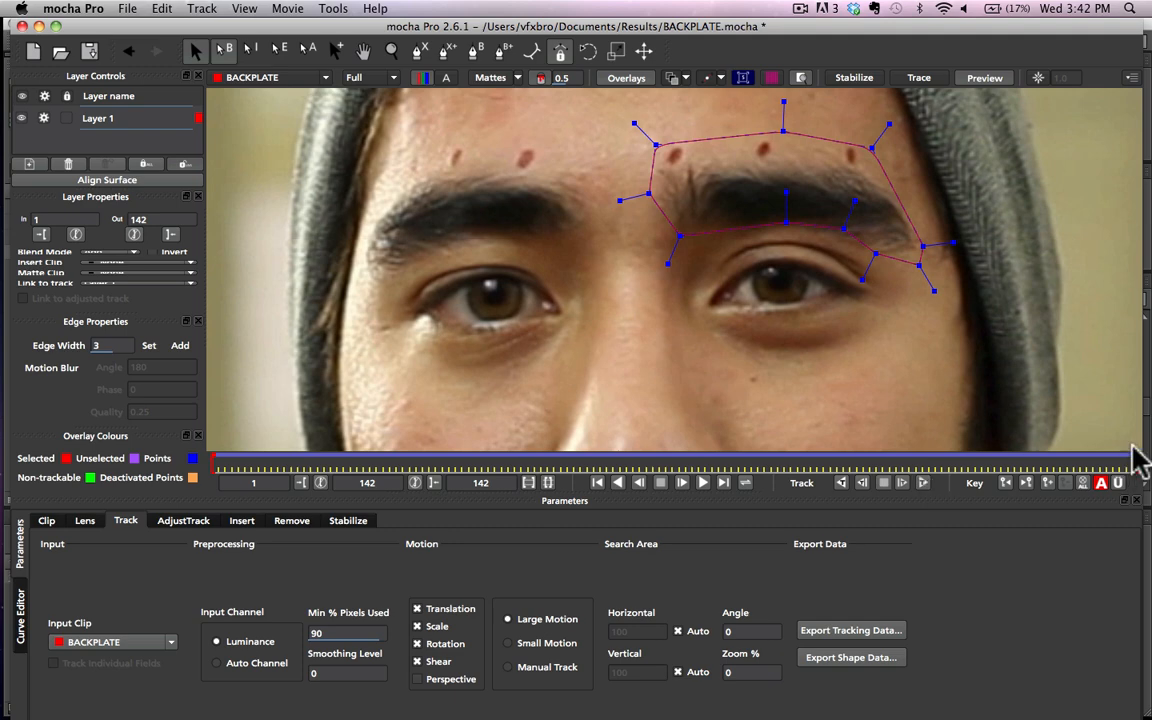
pyautogui.moveTo(1043, 455); pyautogui.dragTo(271, 462)
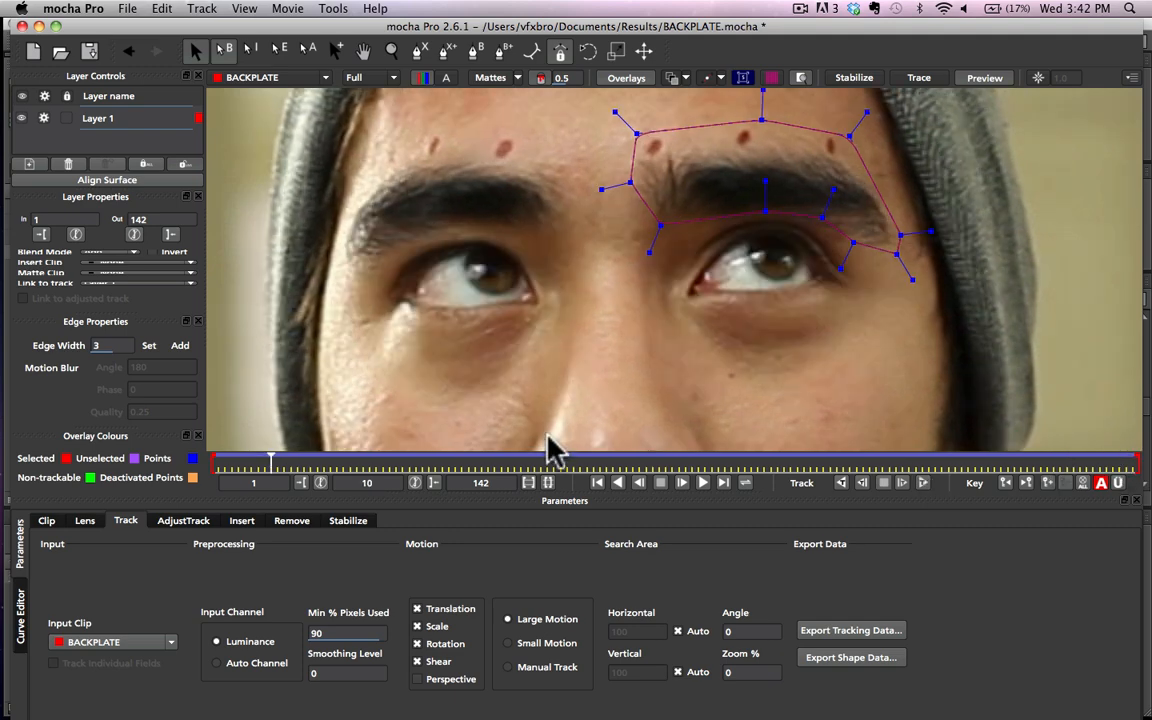
pyautogui.moveTo(533, 462); pyautogui.dragTo(843, 465)
pyautogui.click(938, 465)
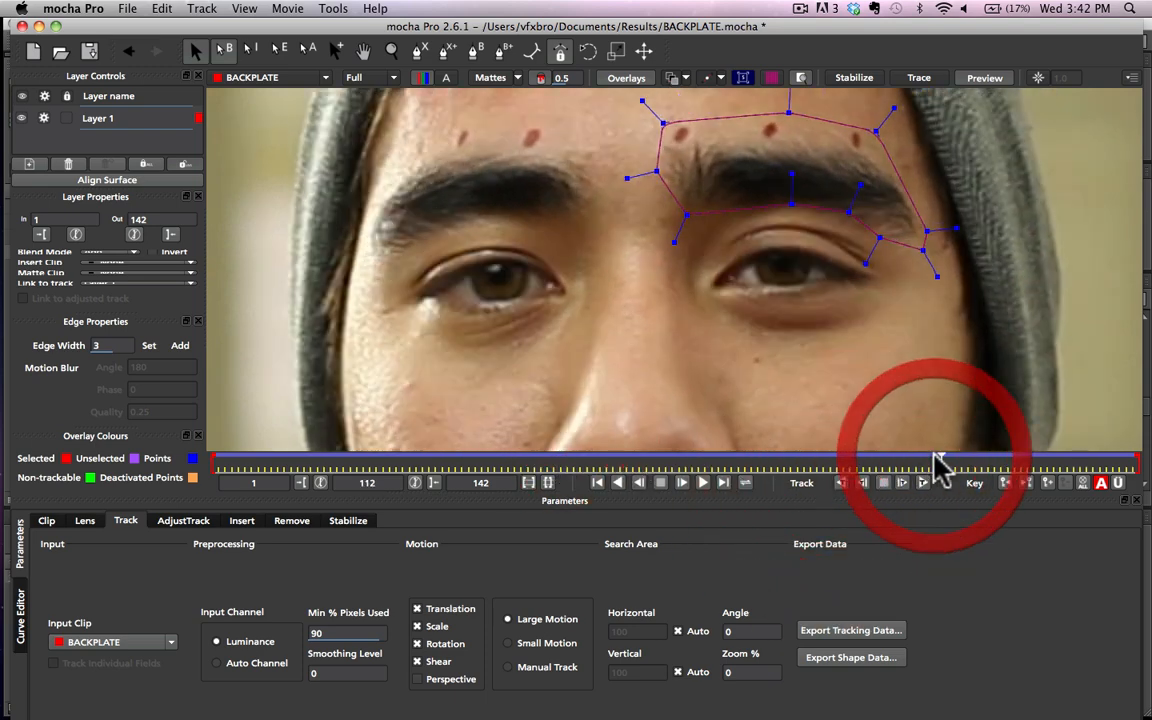
# Step: Export the tracking data to the clipboard in the format After Effects CS3 Corner Pin [supports motion blur, CS3 and older] (*.txt)
pyautogui.click(860, 631)
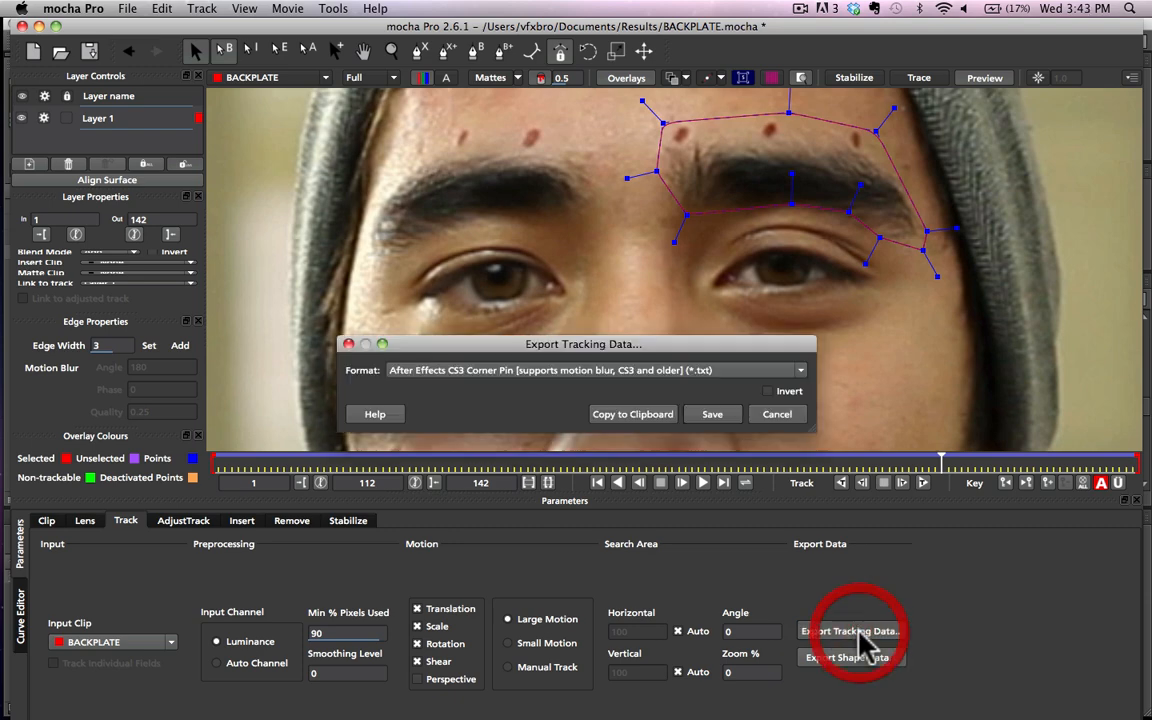
pyautogui.click(518, 385)
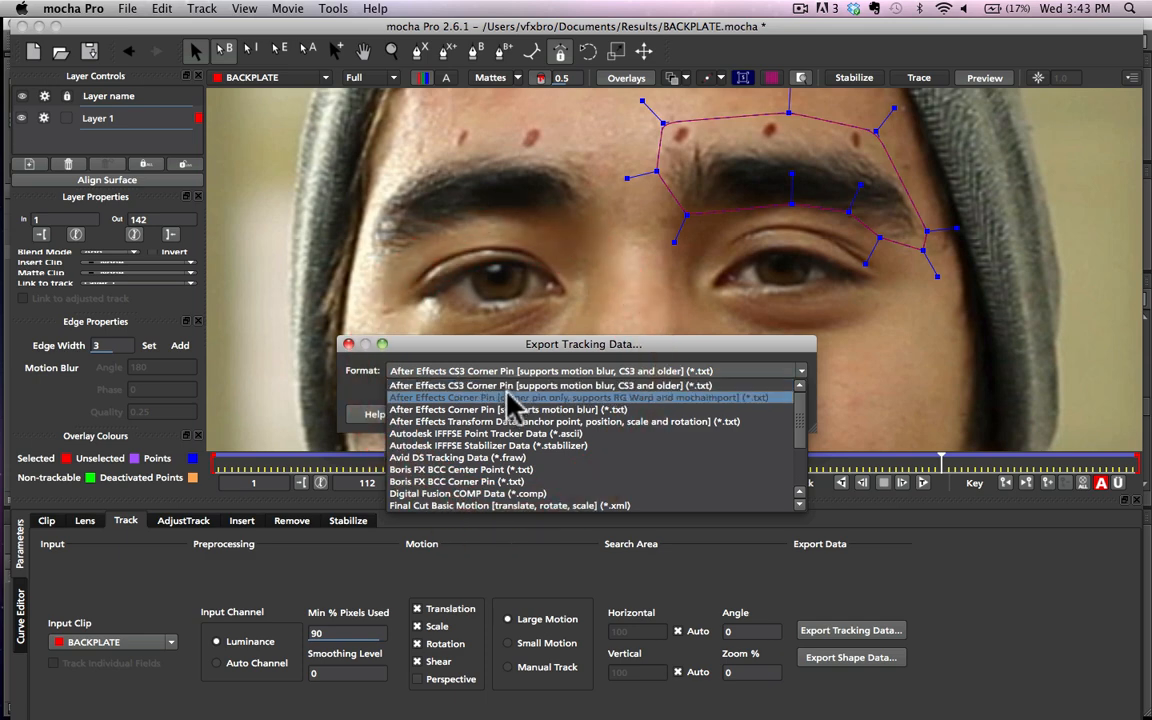
pyautogui.click(513, 400)
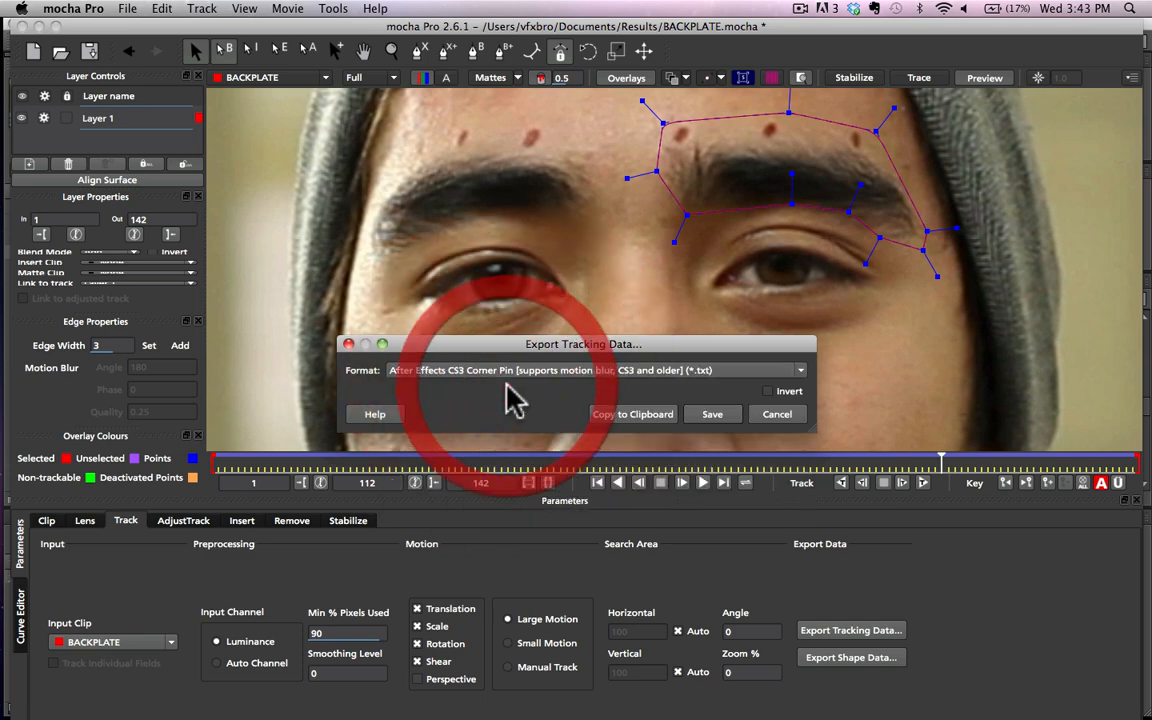
pyautogui.click(640, 425)
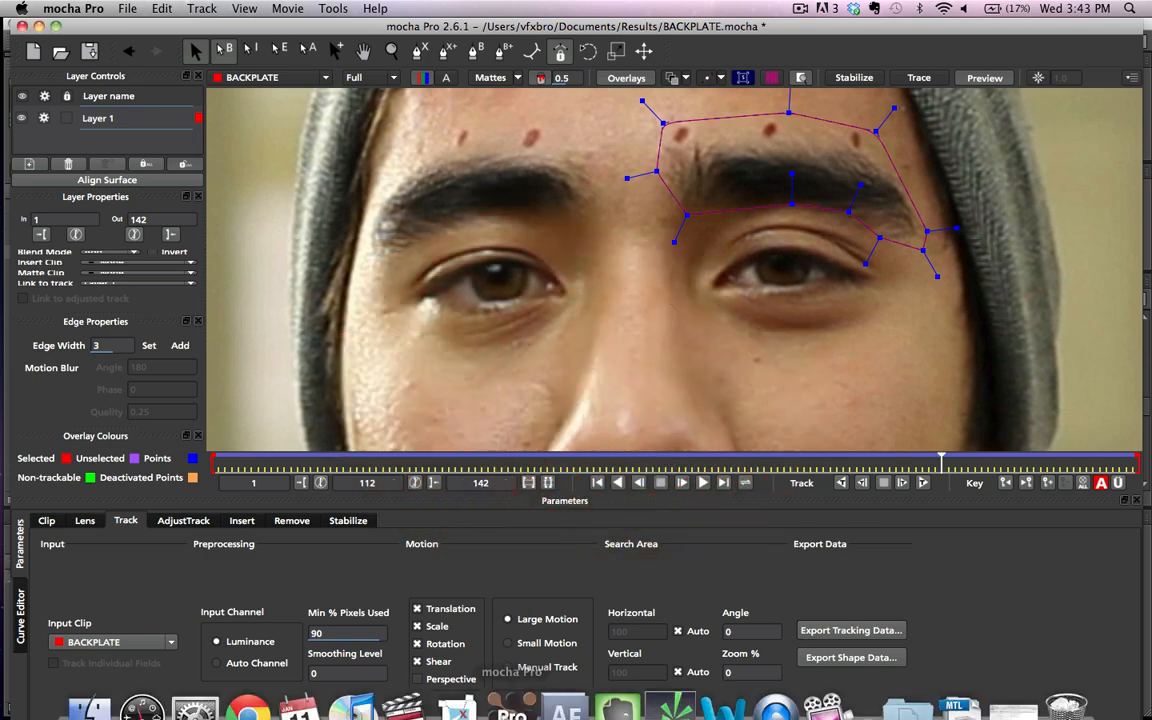
# Step: Switch to After Effects, add a null object to the BACKPLATE composition and paste the tracking data onto it at 0:00:14:01
pyautogui.click(563, 688)
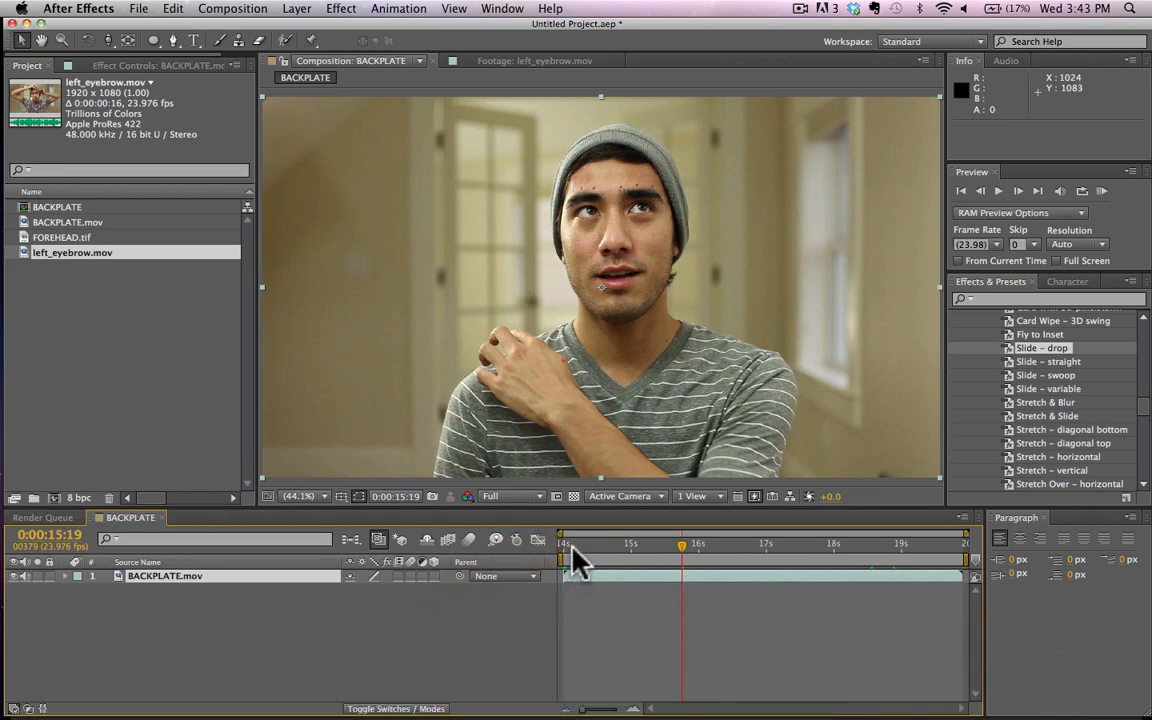
pyautogui.click(566, 547)
pyautogui.press('pageup')
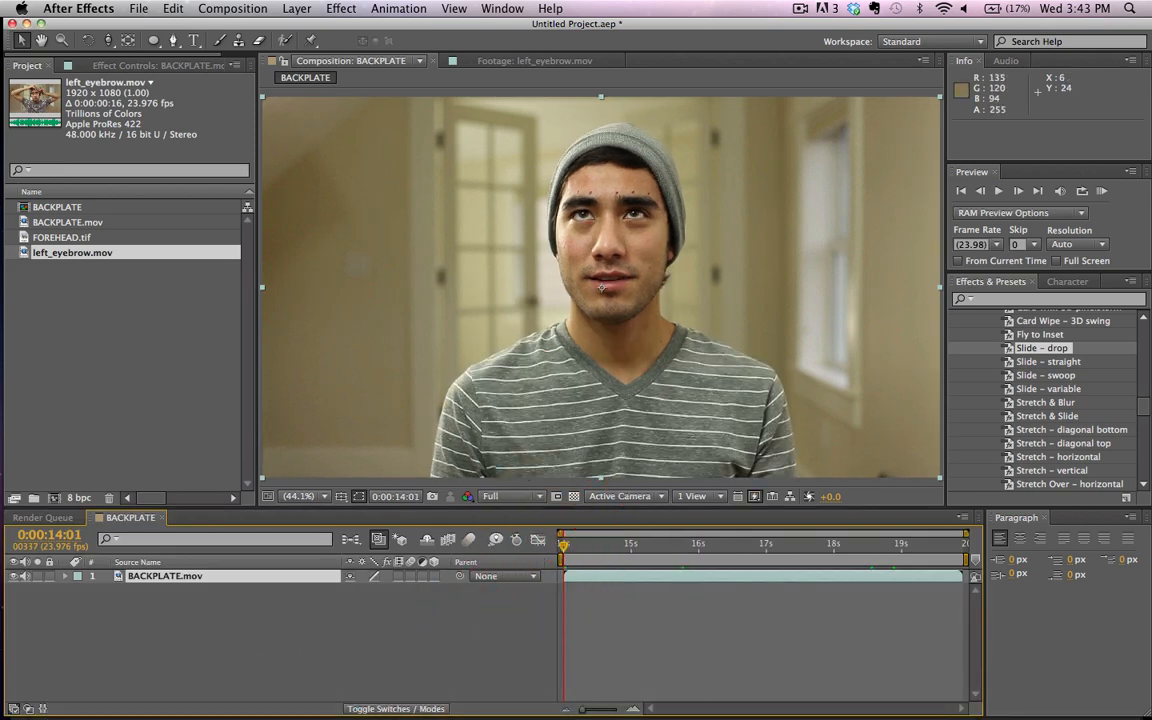
pyautogui.moveTo(296, 8); pyautogui.dragTo(541, 100)
pyautogui.click(541, 100)
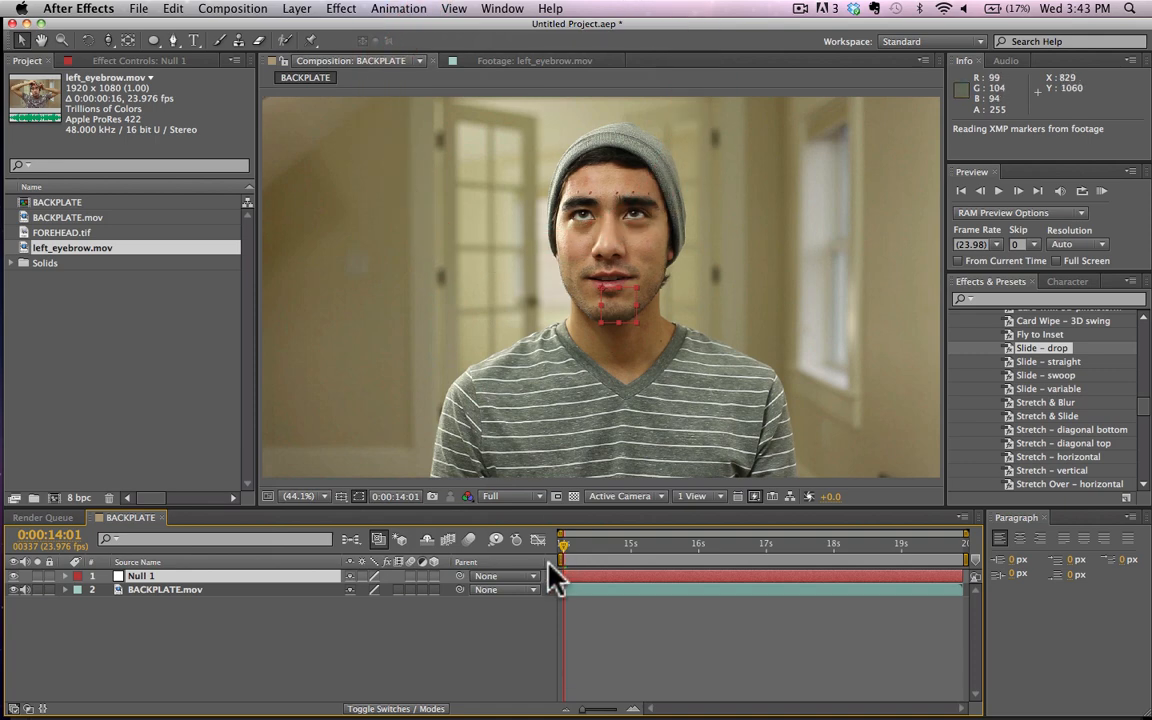
pyautogui.press('super+v')
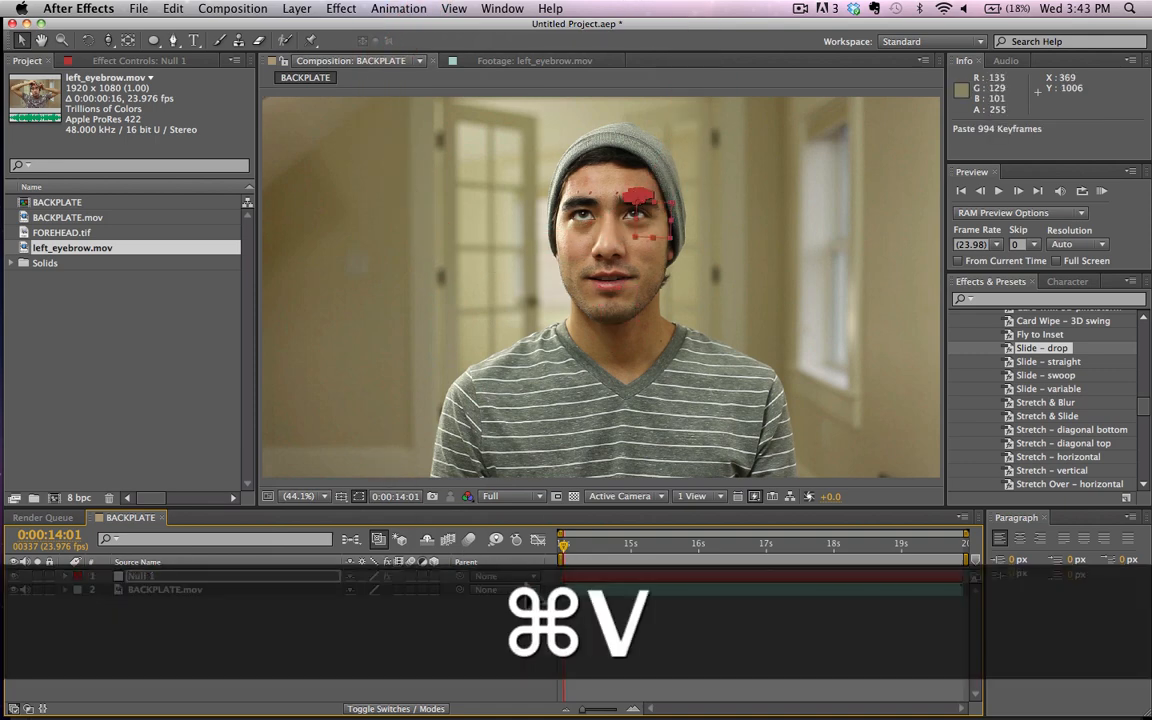
# Step: Scrub through the BACKPLATE composition and examine close up how the null follows the left eyebrow
pyautogui.moveTo(564, 545); pyautogui.dragTo(940, 556)
pyautogui.press('h')
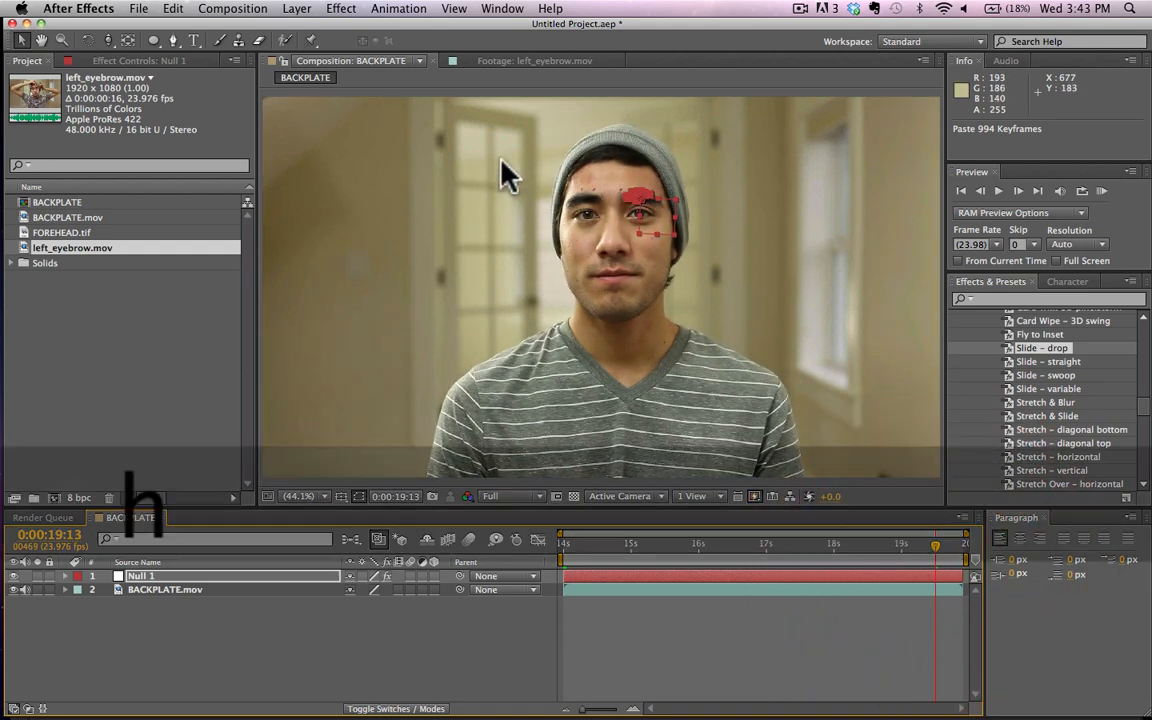
pyautogui.moveTo(498, 163); pyautogui.dragTo(385, 118)
pyautogui.scroll(3, 495, 313)
pyautogui.scroll(1, 612, 224)
pyautogui.moveTo(613, 224); pyautogui.dragTo(627, 288)
pyautogui.press('v')
pyautogui.moveTo(597, 548)
pyautogui.mouseDown()
pyautogui.moveTo(938, 546)
pyautogui.moveTo(598, 549)
pyautogui.mouseUp()
pyautogui.hotkey('shift', '/')
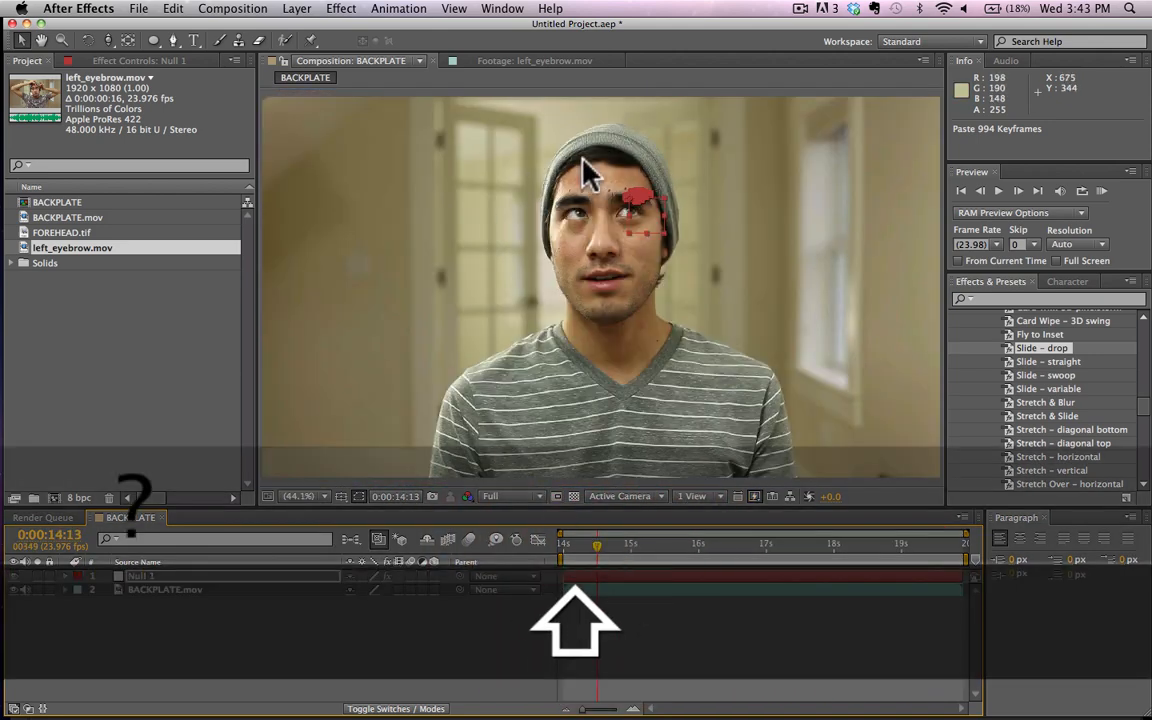
pyautogui.click(323, 662)
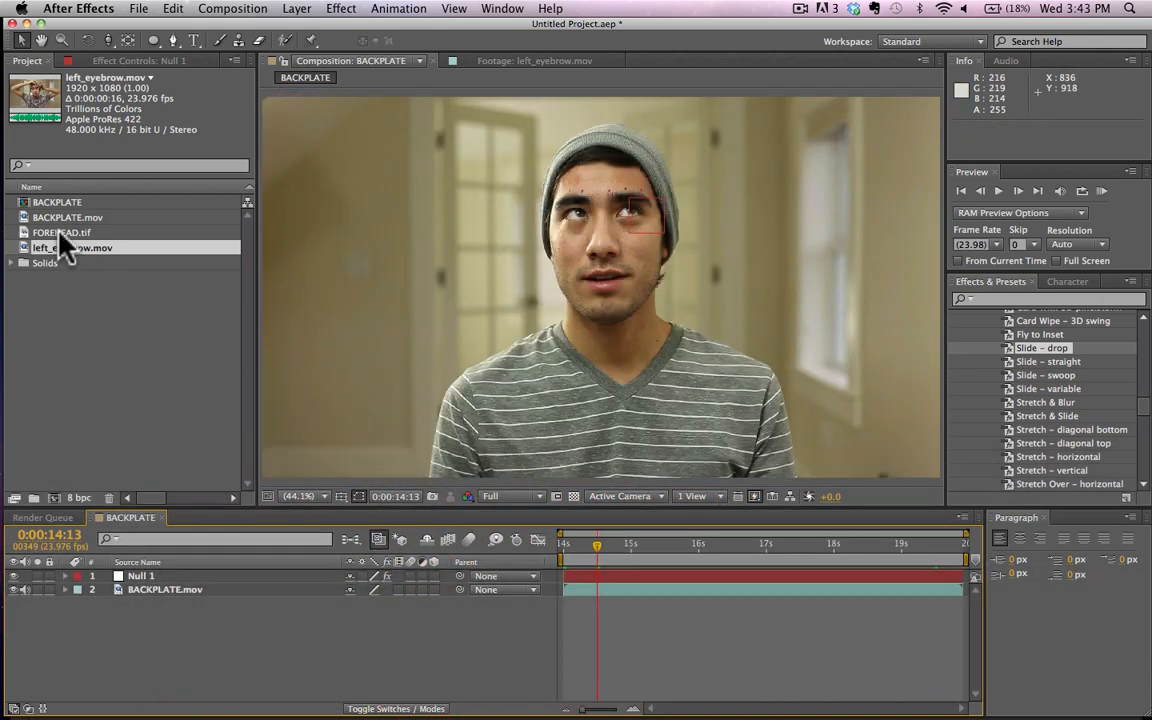
# Step: Create a new composition from left_eyebrow.mov in the project and scrub through its opening frames
pyautogui.click(56, 219)
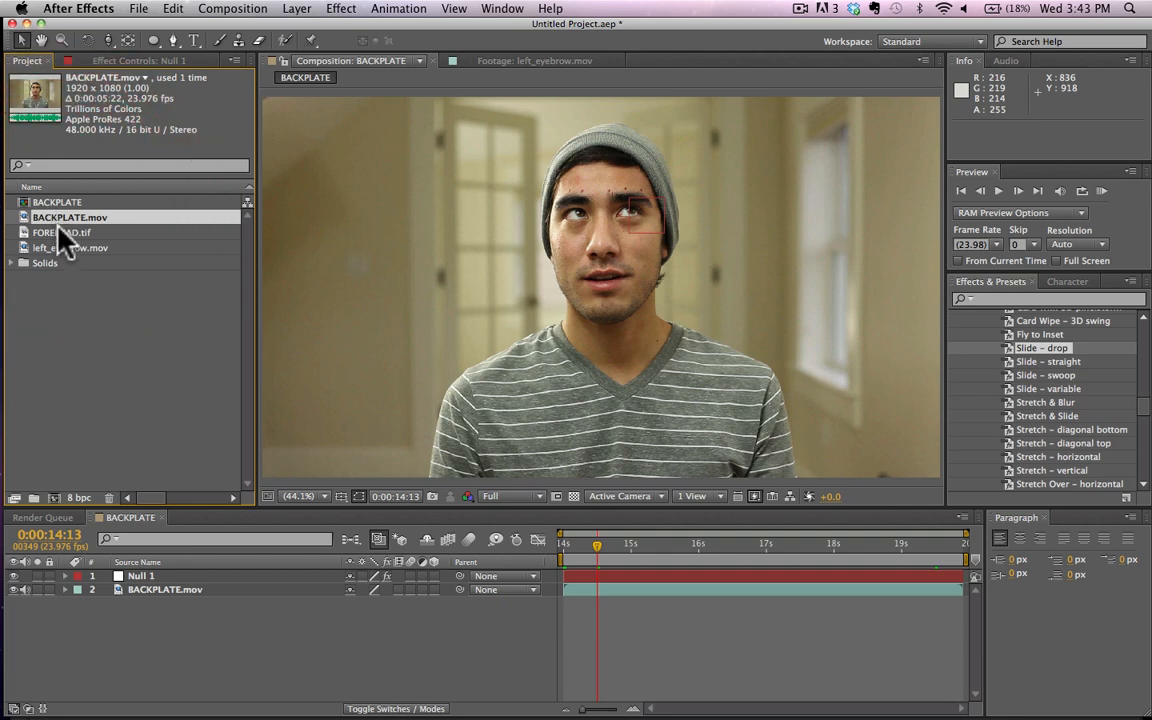
pyautogui.click(60, 249)
pyautogui.moveTo(60, 248); pyautogui.dragTo(54, 440)
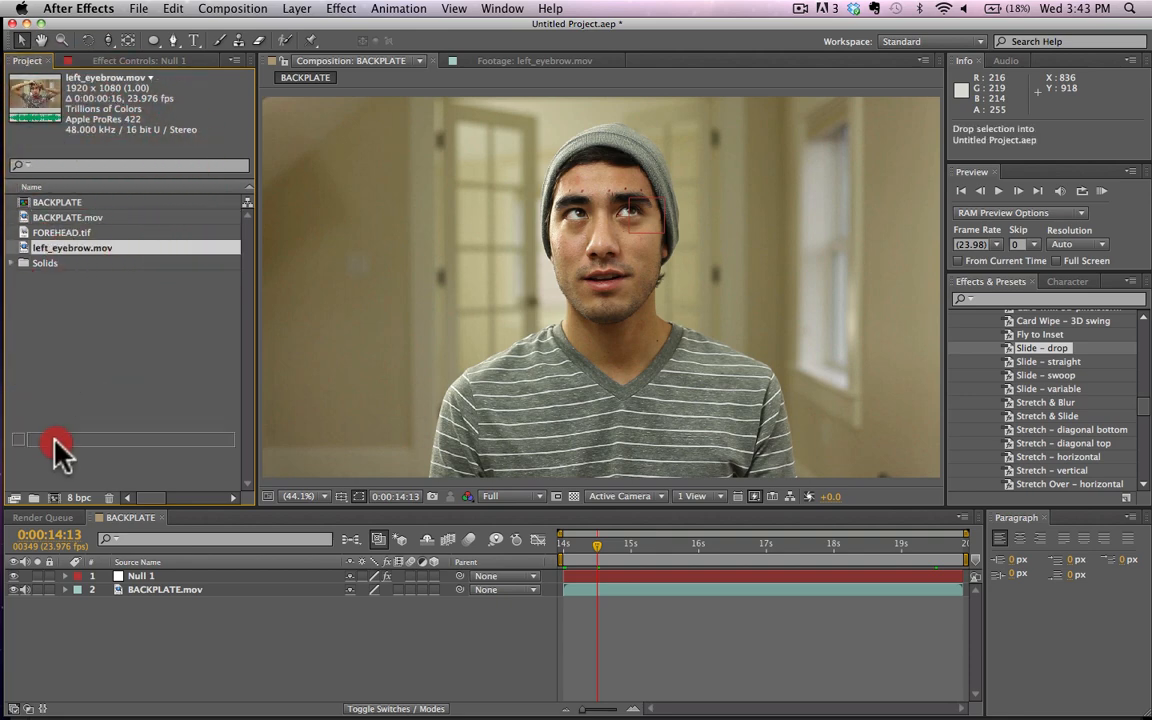
pyautogui.moveTo(58, 487); pyautogui.dragTo(54, 493)
pyautogui.moveTo(571, 540); pyautogui.dragTo(613, 543)
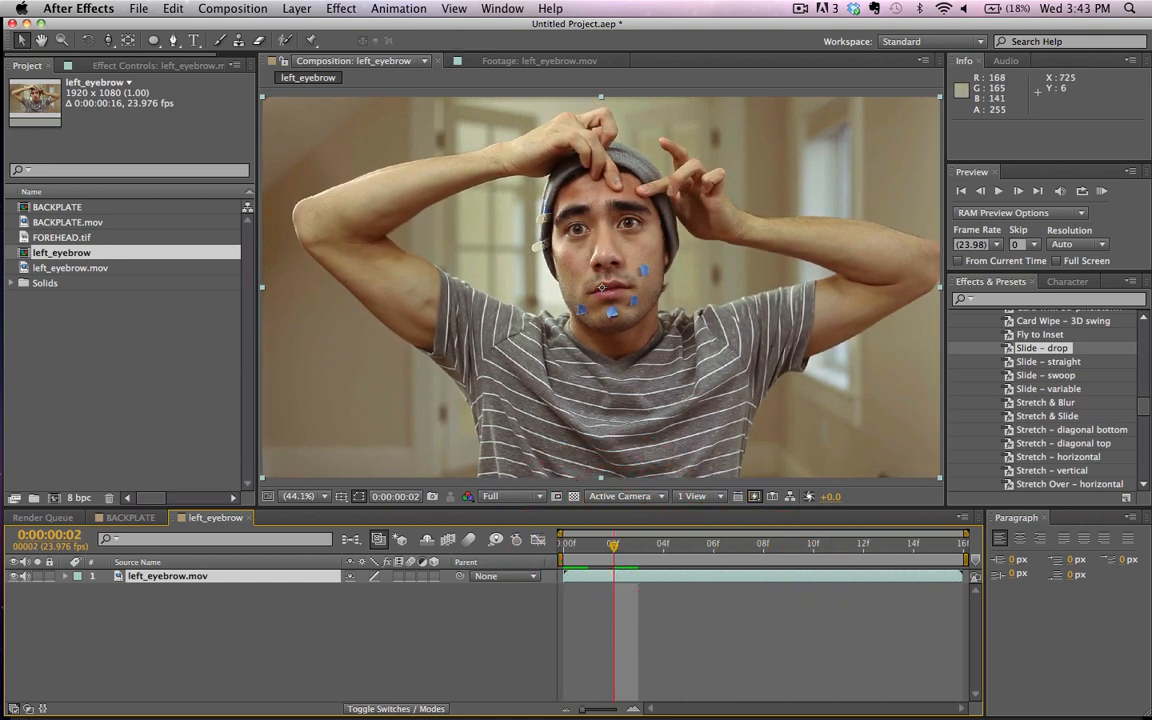
# Step: Switch to the Motion Tracking workspace and set up a Stabilize track on left_eyebrow.mov with Position and Rotation
pyautogui.click(502, 9)
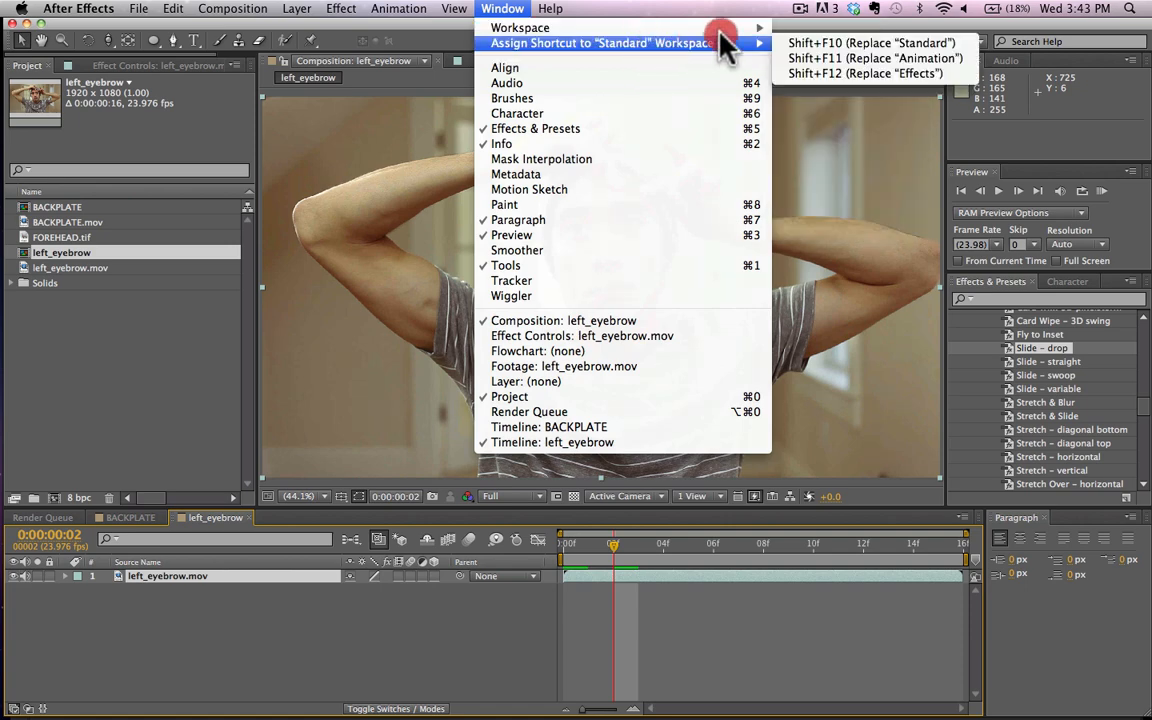
pyautogui.click(811, 106)
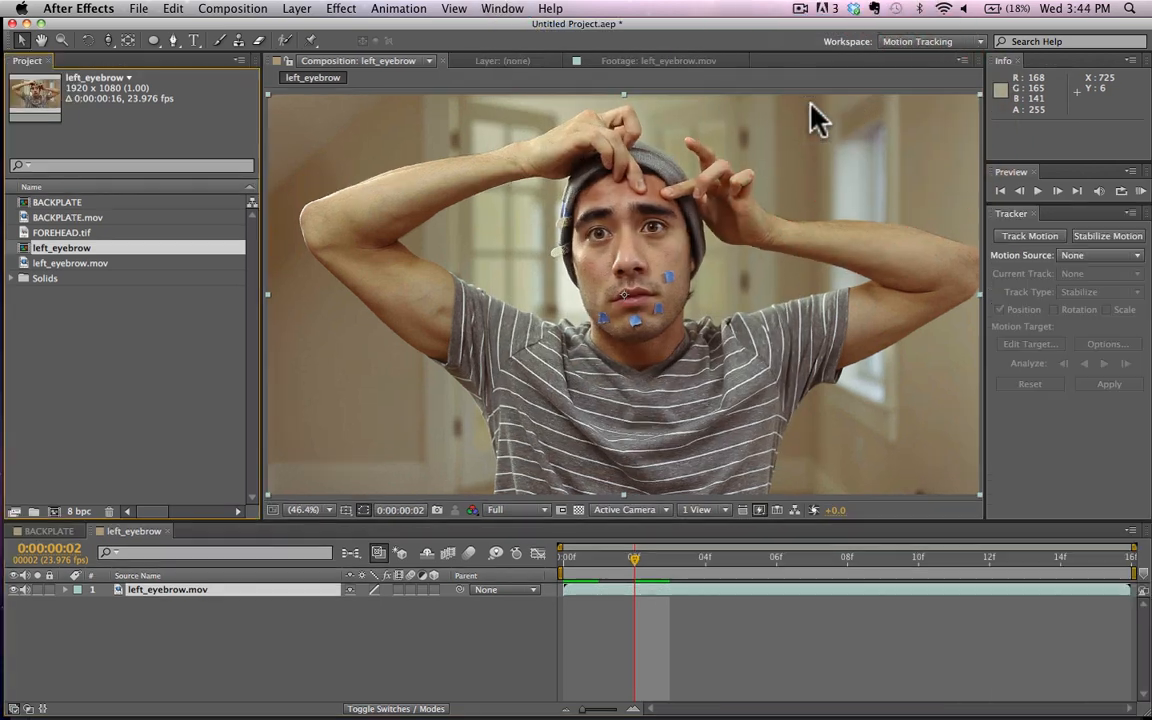
pyautogui.click(1045, 236)
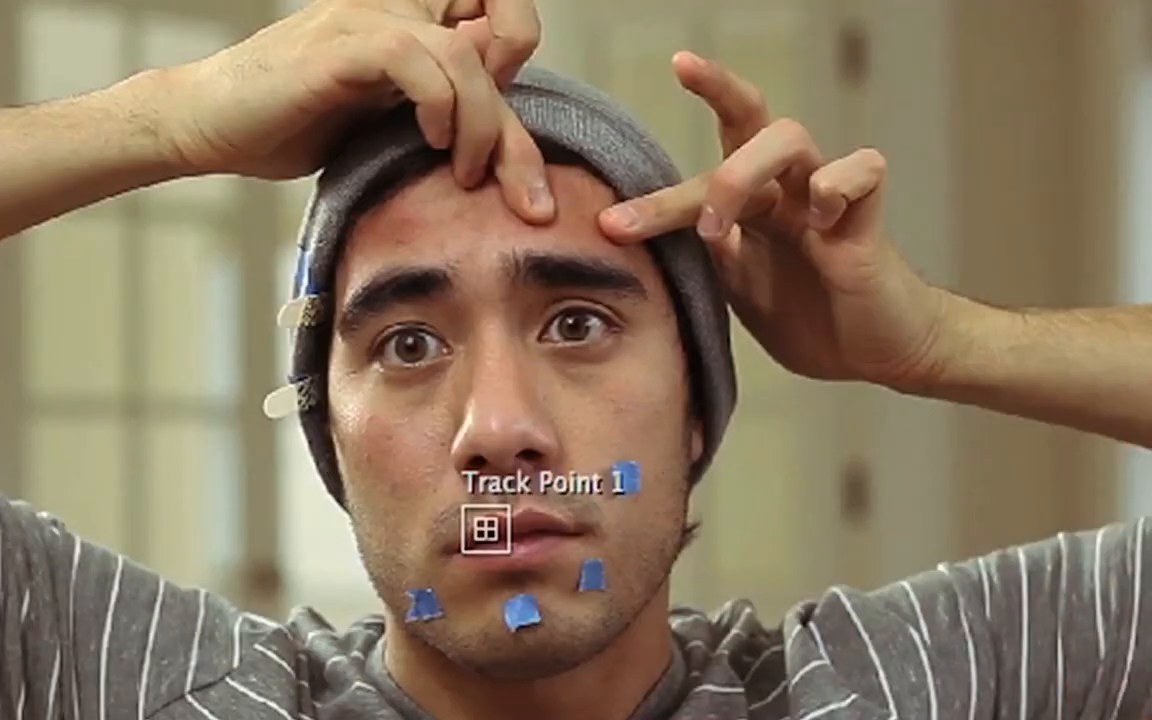
pyautogui.scroll(5, 893, 482)
pyautogui.scroll(-3, 893, 482)
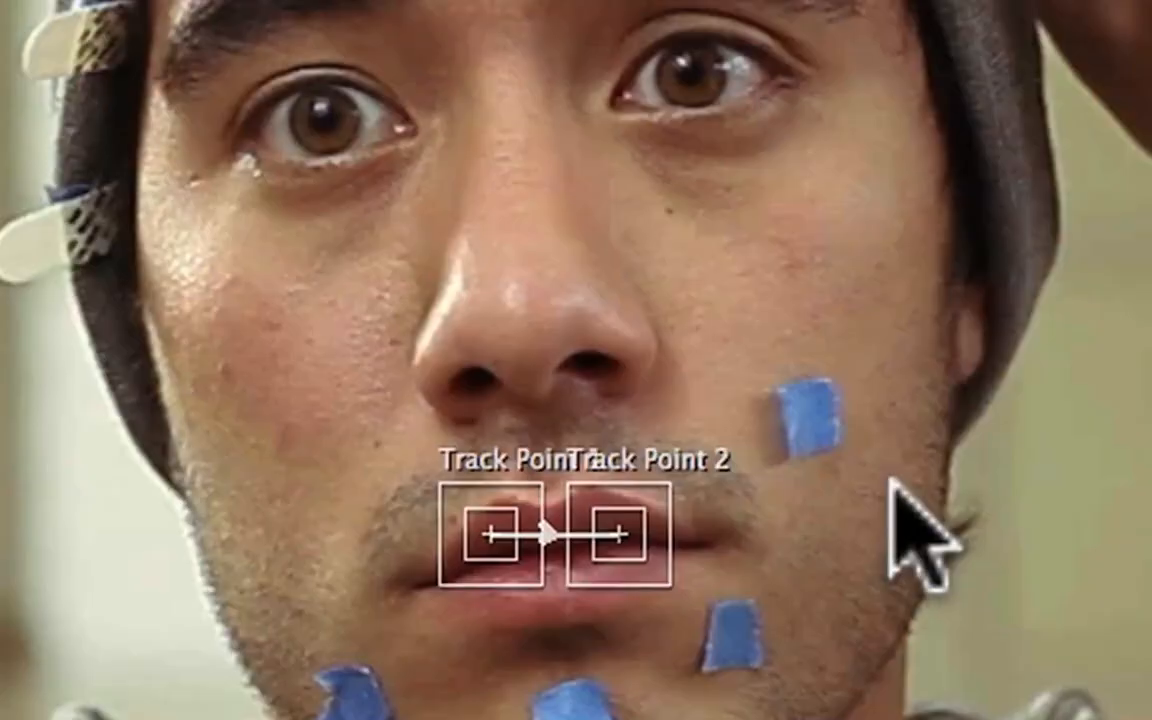
pyautogui.press('space')
pyautogui.moveTo(465, 304); pyautogui.dragTo(479, 586)
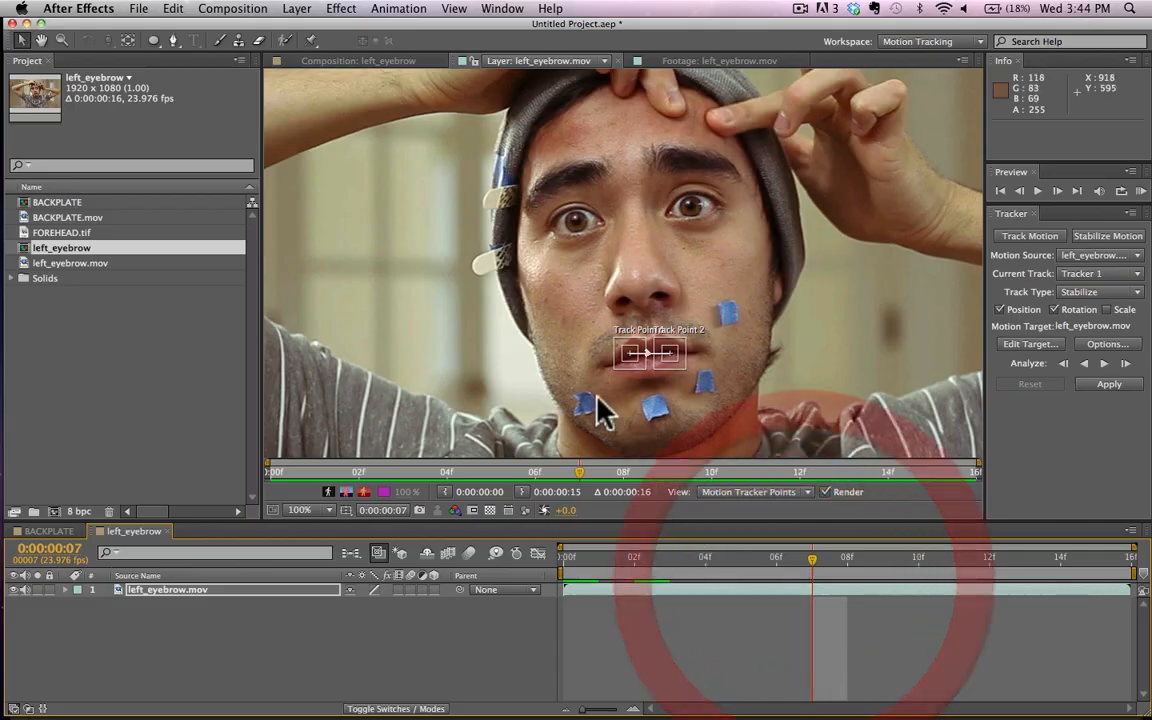
# Step: Place Track Point 1 on the marker at the side of the beanie and Track Point 2 on the upper blue cheek tape
pyautogui.moveTo(632, 366); pyautogui.dragTo(503, 246)
pyautogui.moveTo(686, 357); pyautogui.dragTo(698, 357)
pyautogui.moveTo(789, 320); pyautogui.dragTo(743, 335)
pyautogui.moveTo(742, 330); pyautogui.dragTo(735, 320)
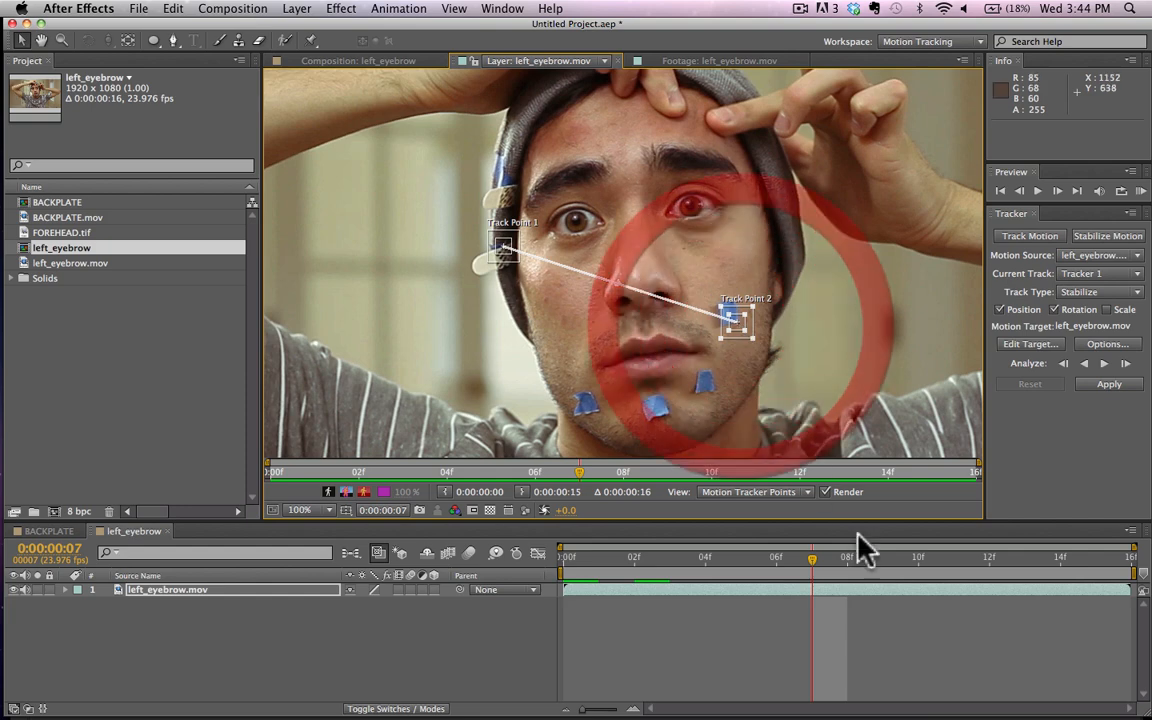
# Step: Go back to frame 0 and realign both track points with their markers on the beanie and the cheek
pyautogui.moveTo(836, 576); pyautogui.dragTo(728, 544)
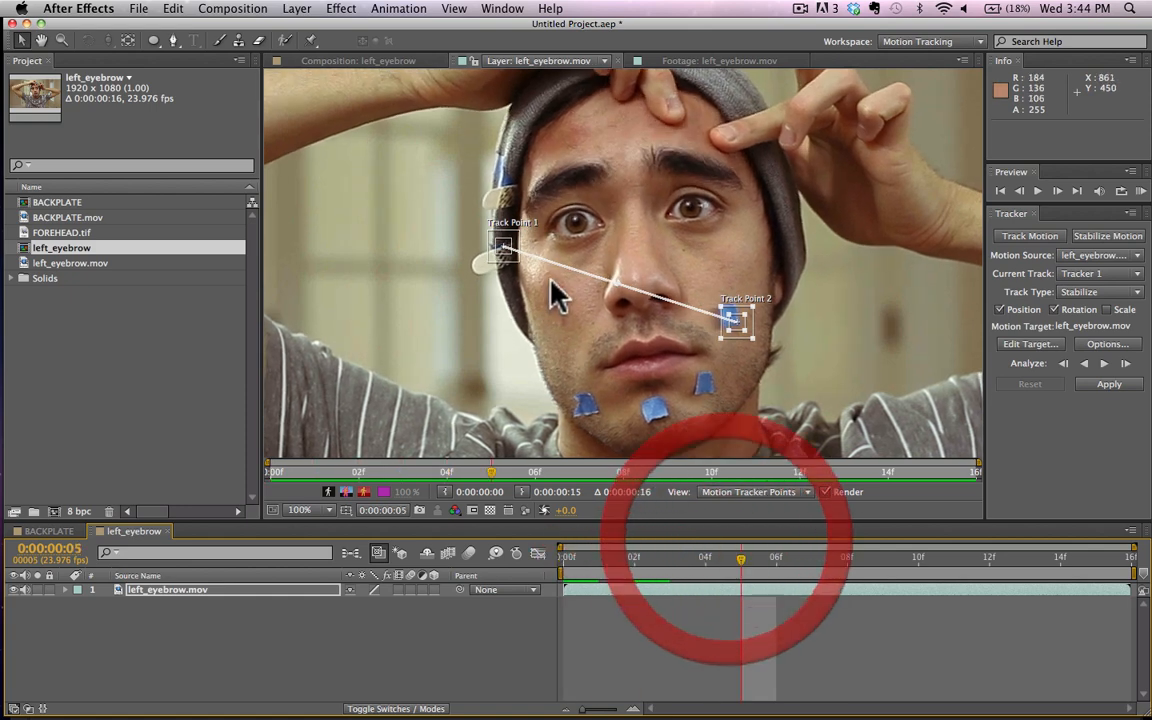
pyautogui.click(576, 558)
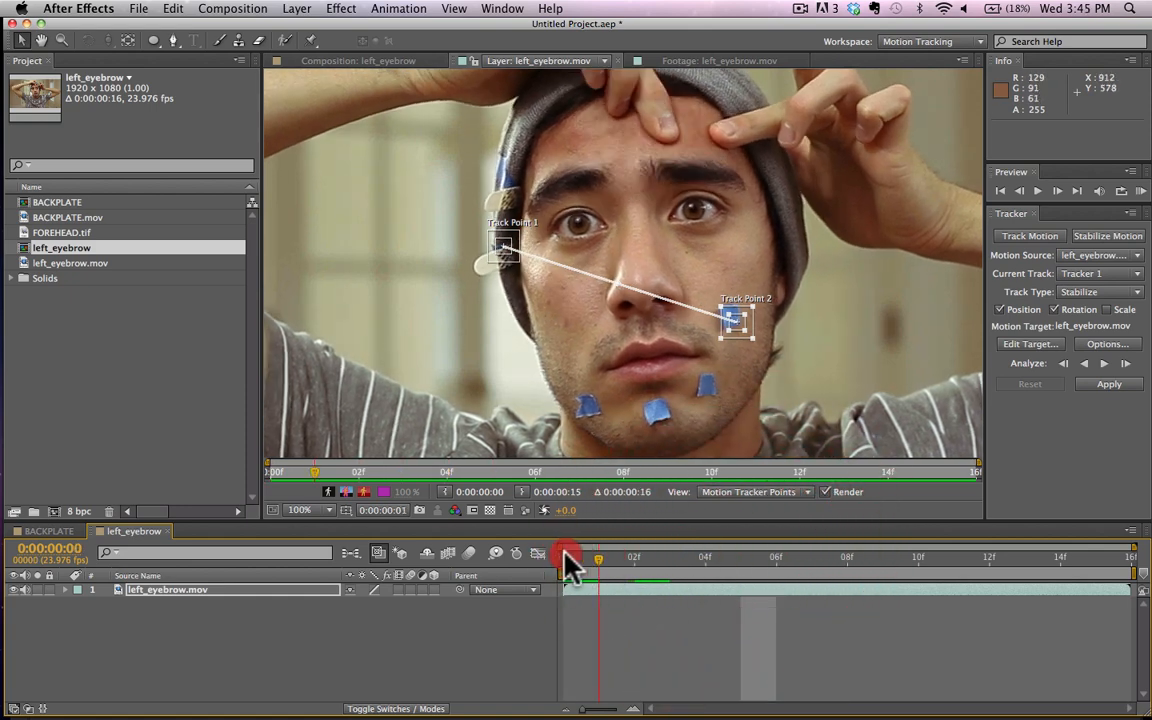
pyautogui.moveTo(500, 247); pyautogui.dragTo(494, 251)
pyautogui.moveTo(738, 328); pyautogui.dragTo(740, 318)
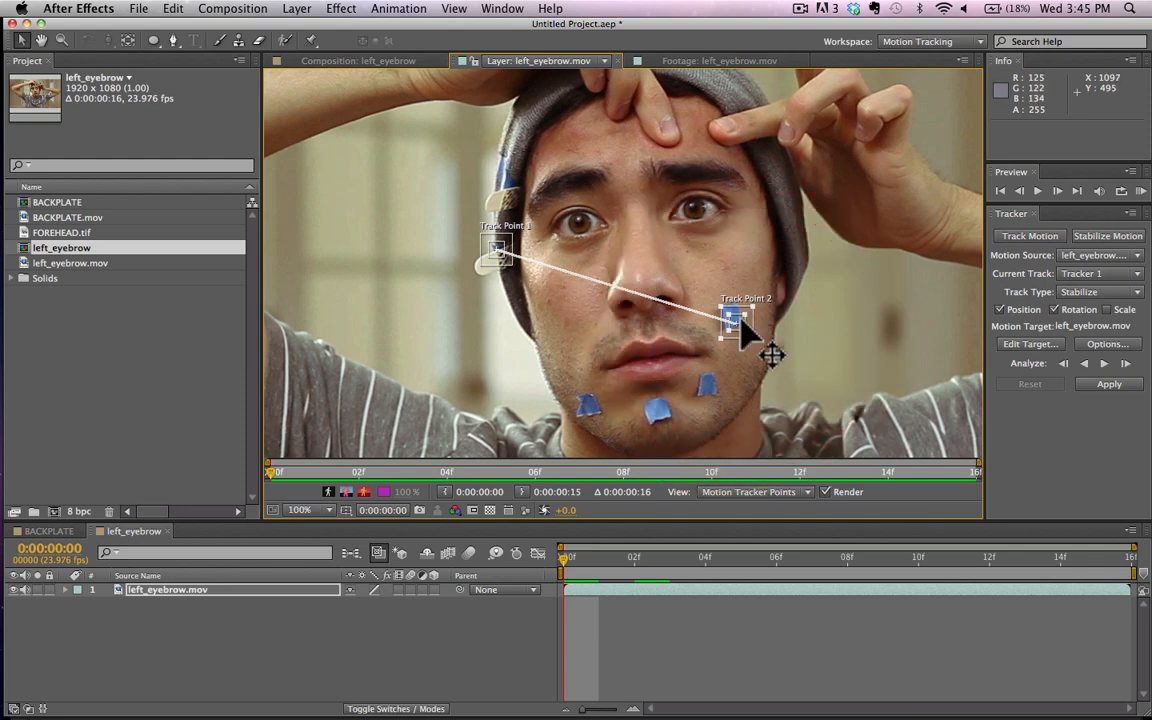
# Step: Analyze the track forward through the clip and apply the stabilization to left_eyebrow.mov
pyautogui.click(1105, 365)
pyautogui.moveTo(1103, 558); pyautogui.dragTo(635, 527)
pyautogui.click(1106, 385)
pyautogui.press('Return')
pyautogui.moveTo(632, 558); pyautogui.dragTo(570, 570)
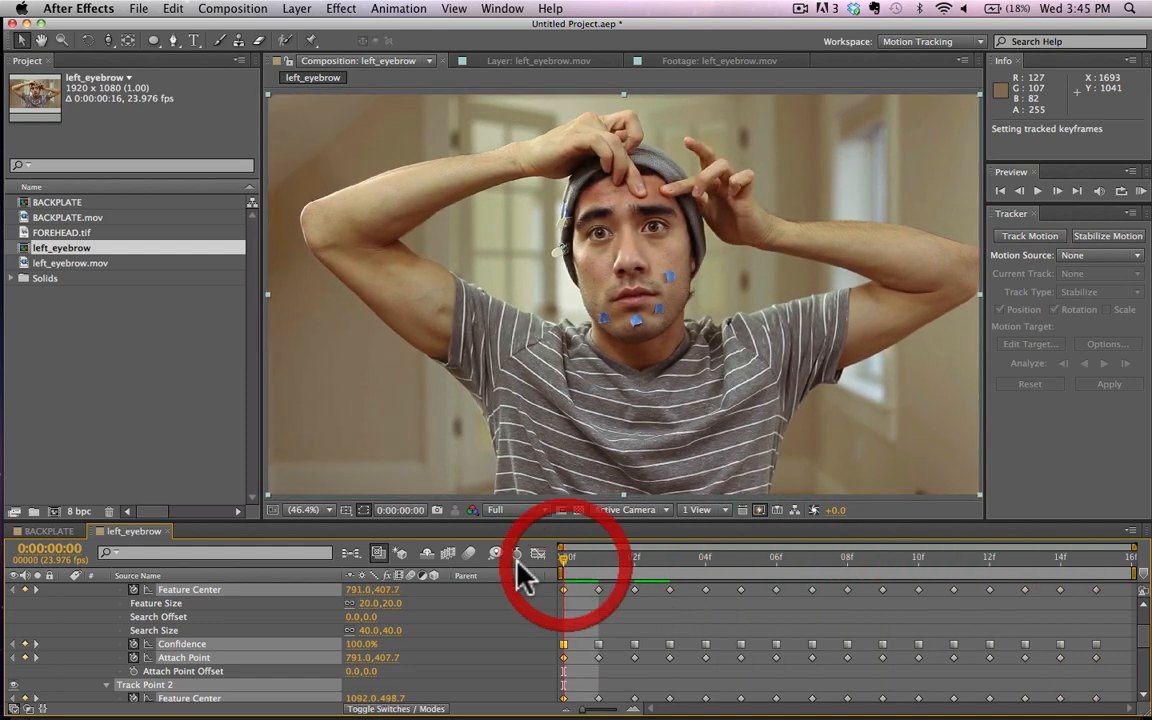
# Step: Collapse the layer's tracker properties, scrub the stabilized clip to frame 12 and examine the eyebrows close up
pyautogui.scroll(3, 270, 586)
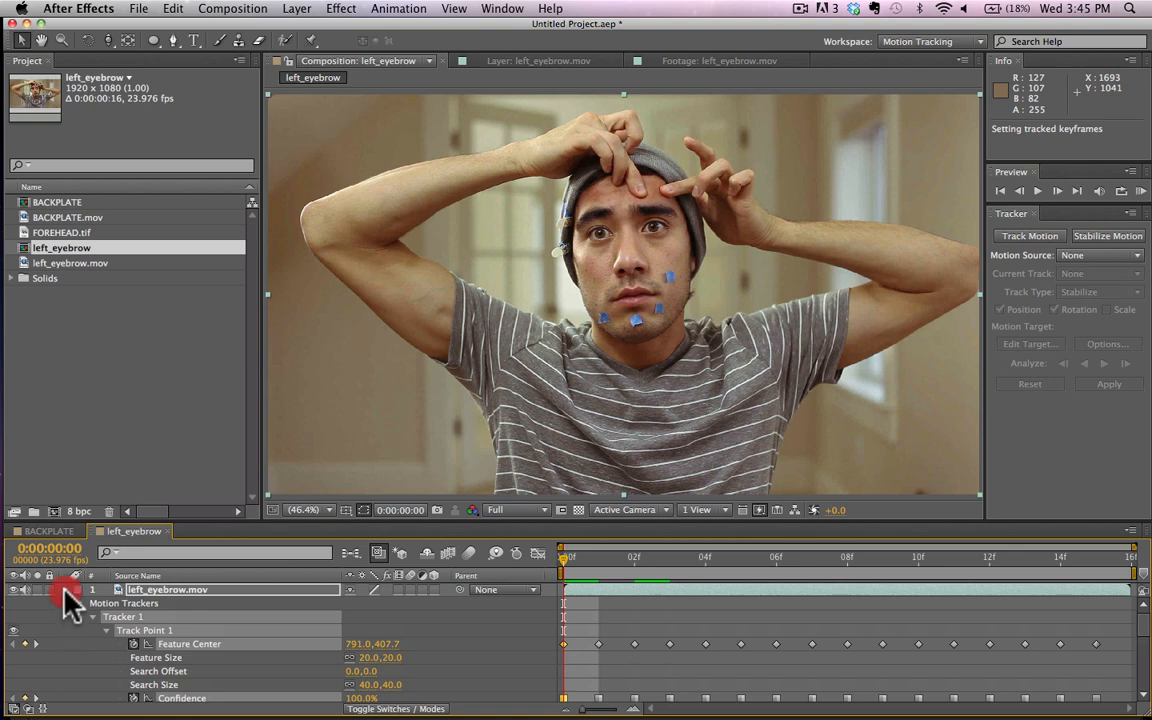
pyautogui.click(64, 592)
pyautogui.click(230, 612)
pyautogui.click(606, 560)
pyautogui.moveTo(610, 562); pyautogui.dragTo(980, 609)
pyautogui.press('h')
pyautogui.moveTo(611, 164); pyautogui.dragTo(590, 256)
pyautogui.scroll(4, 599, 311)
pyautogui.scroll(-1, 599, 311)
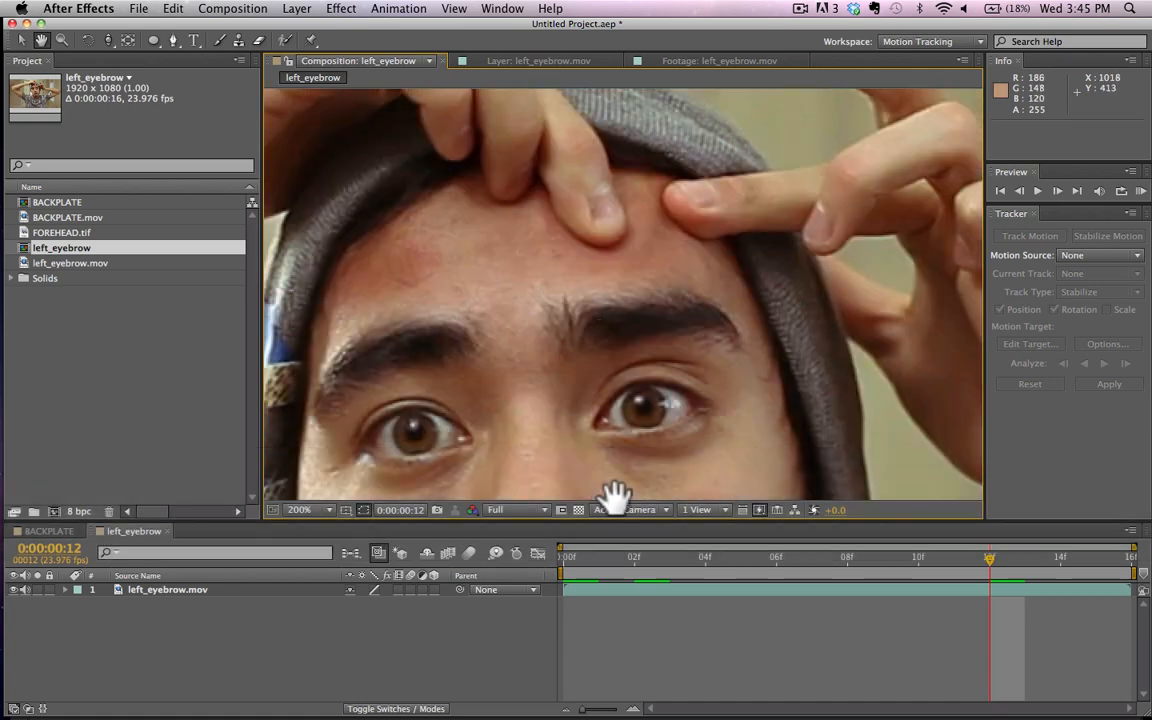
# Step: Return to frame 0 and add the left_eyebrow composition to the render queue
pyautogui.click(232, 8)
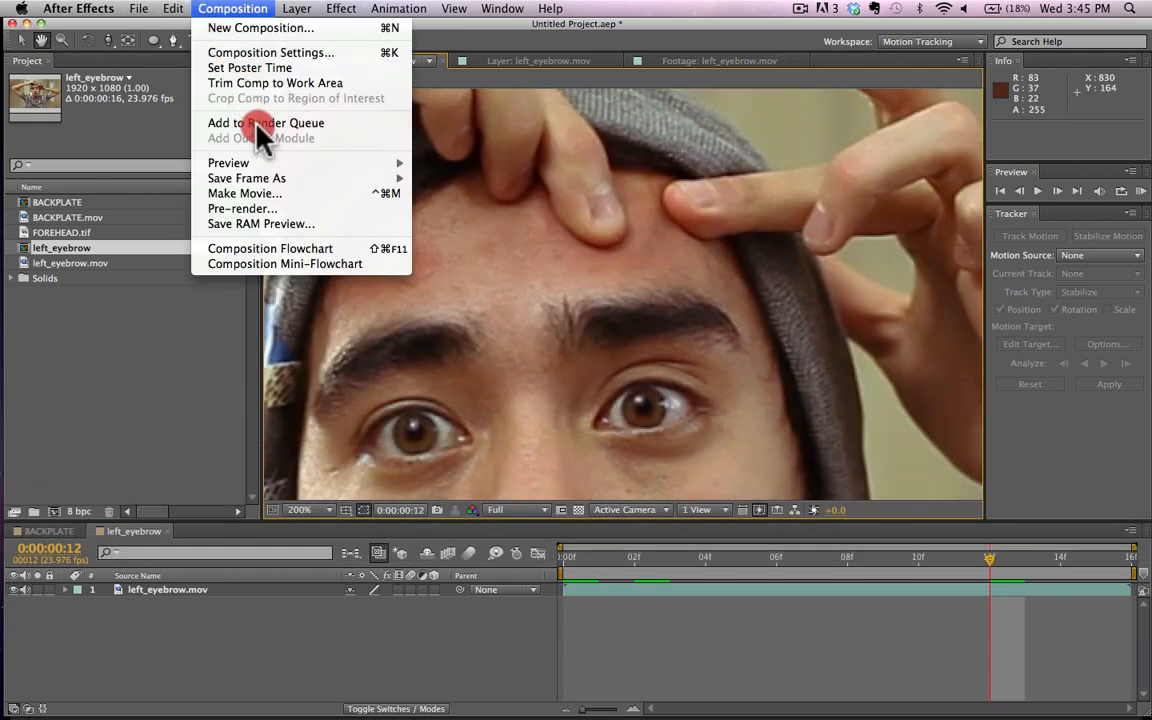
pyautogui.click(535, 618)
pyautogui.hotkey('shift', '/')
pyautogui.moveTo(580, 562); pyautogui.dragTo(562, 525)
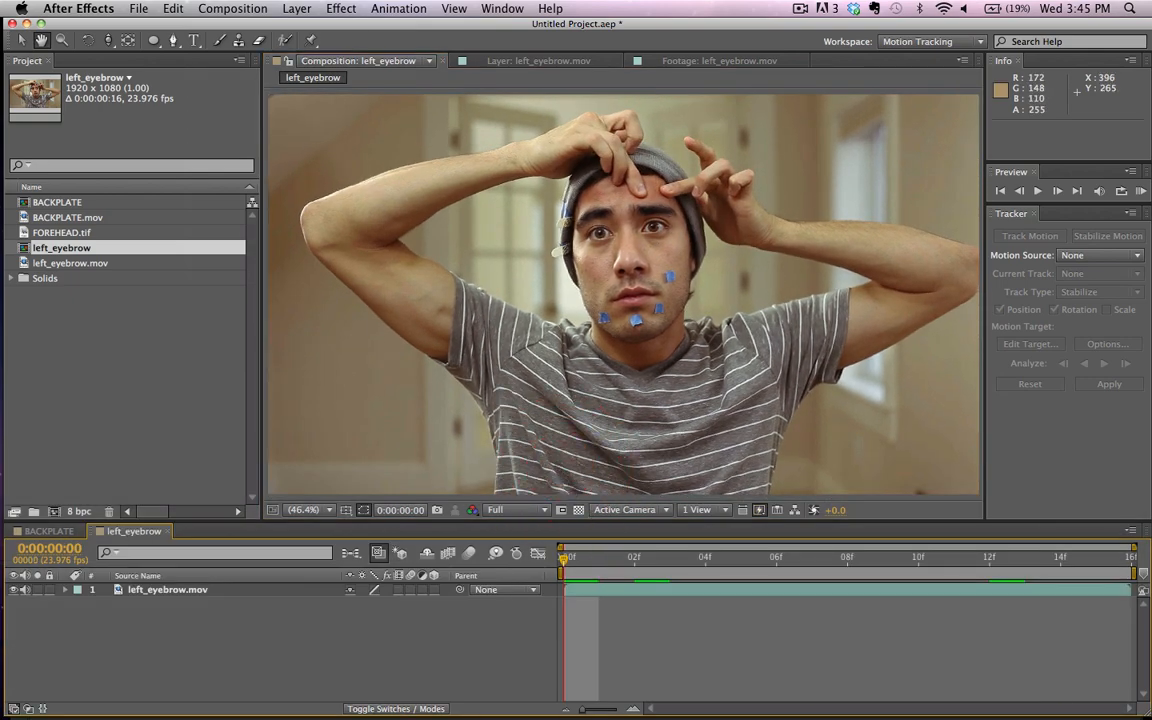
pyautogui.click(296, 8)
pyautogui.moveTo(232, 8)
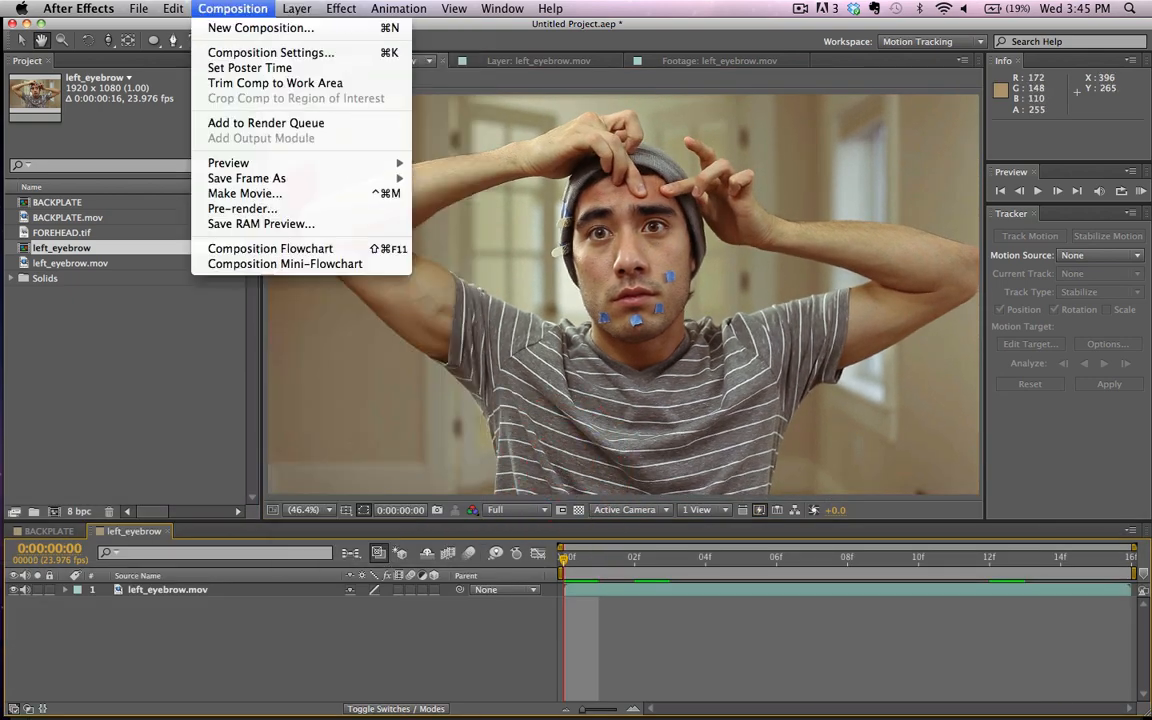
pyautogui.click(265, 123)
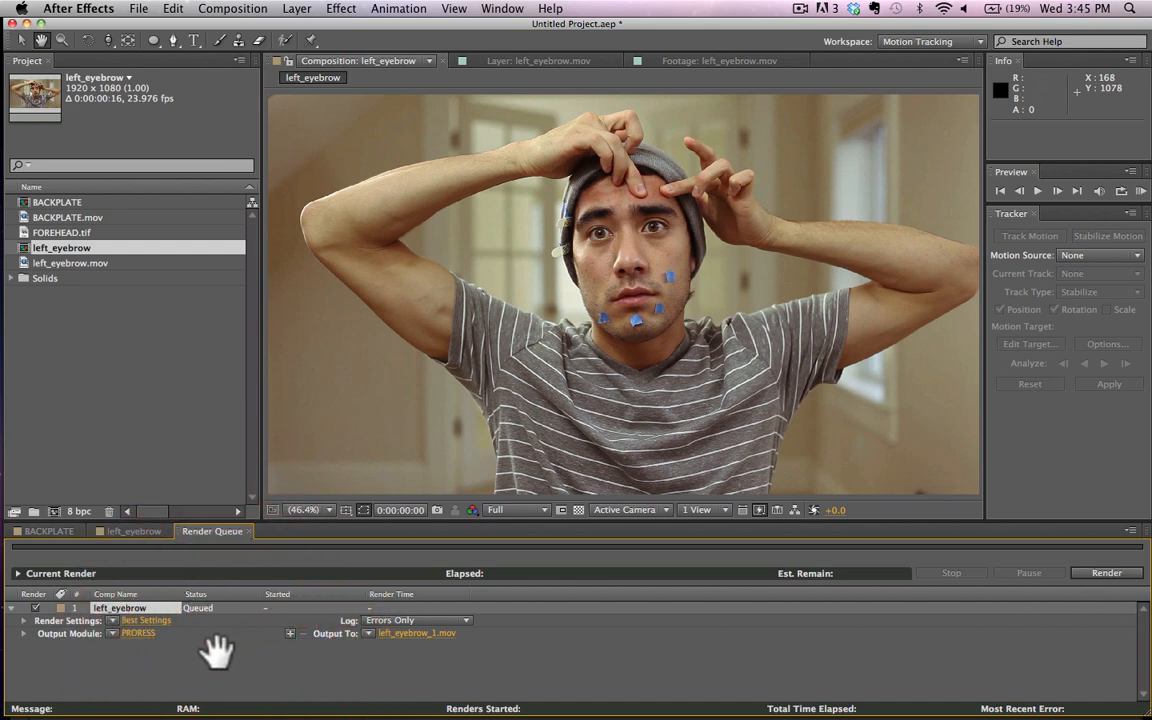
# Step: Configure the render's output module as QuickTime with the Apple ProRes 422 codec
pyautogui.press('v')
pyautogui.click(140, 634)
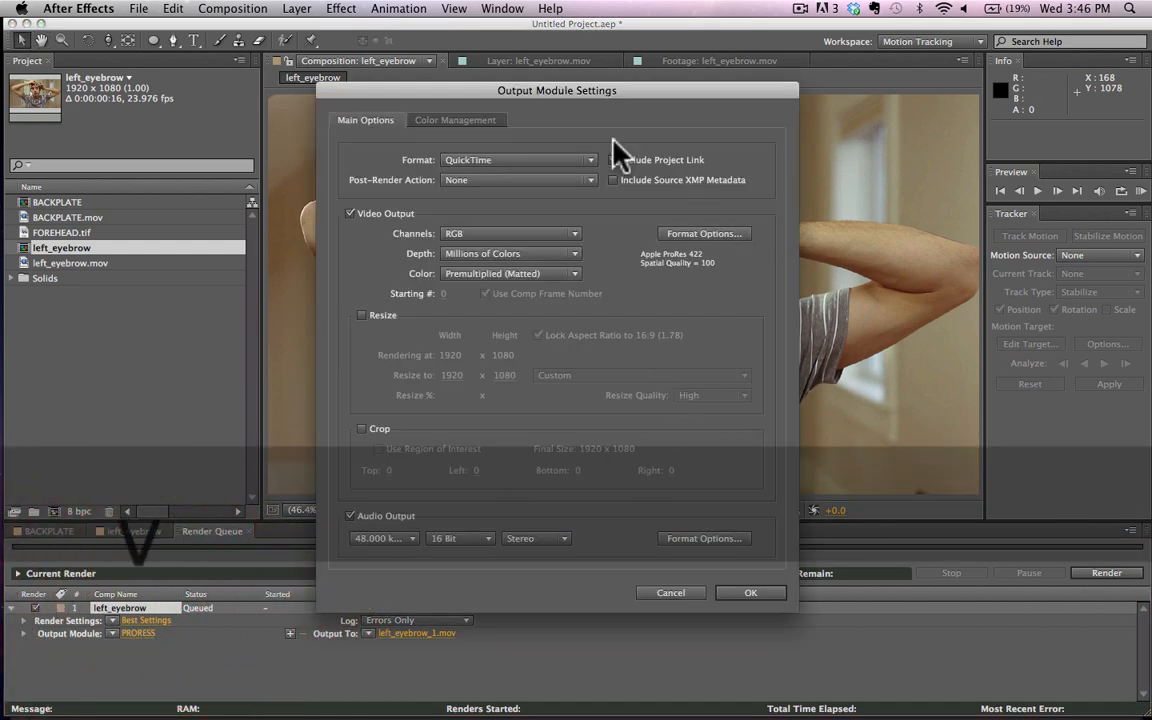
pyautogui.click(742, 234)
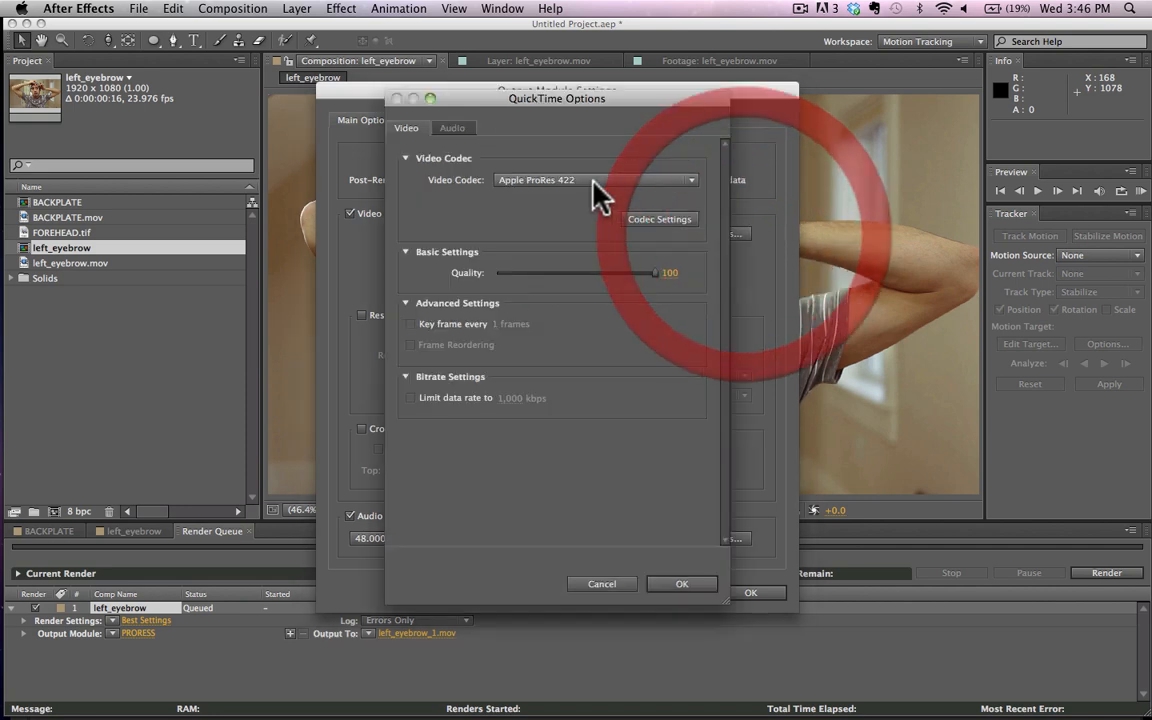
pyautogui.click(695, 588)
pyautogui.click(755, 590)
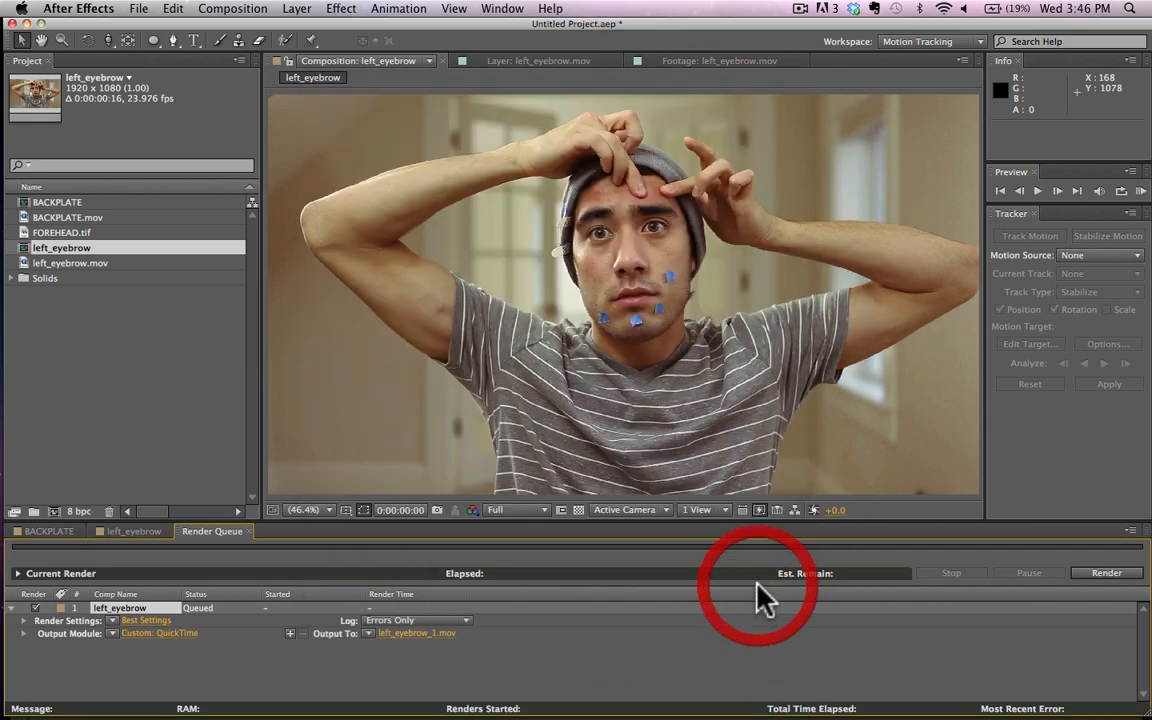
# Step: Name the output movie left_eyebrow_stabalized in the Documents folder and render it
pyautogui.click(420, 634)
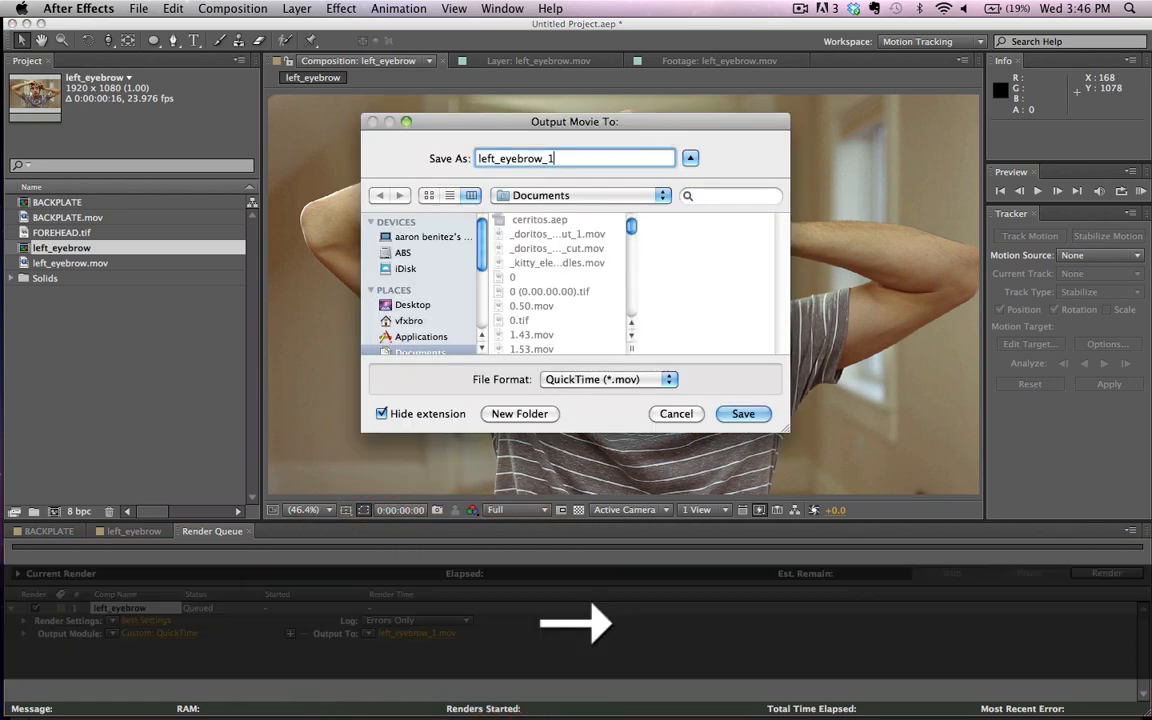
pyautogui.write('stabalized')
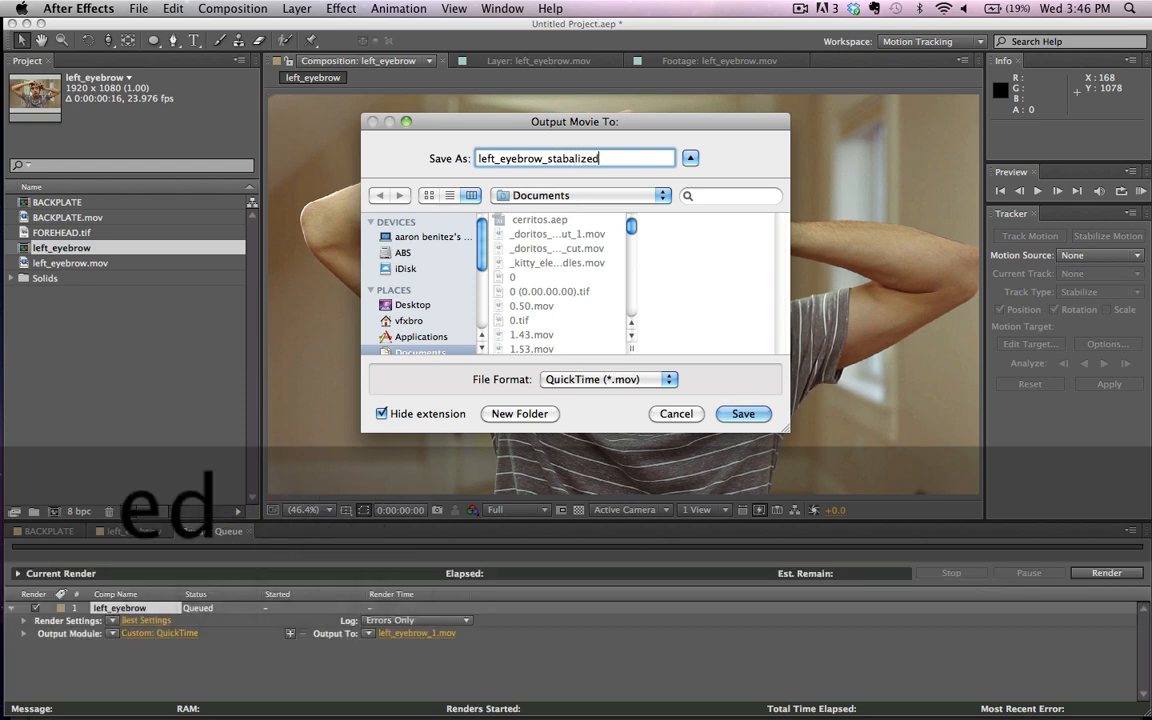
pyautogui.press('Return')
pyautogui.click(1110, 572)
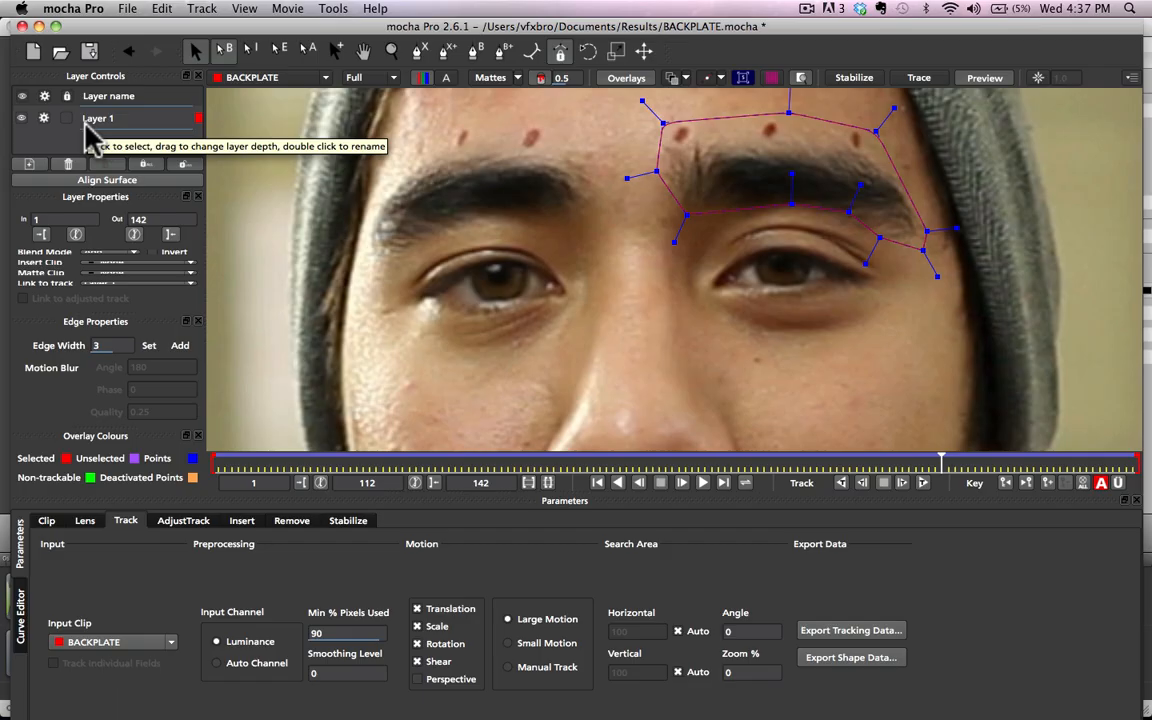
# Step: Switch to mocha Pro and create a new project from left_eyebrow_stabalized.mov, discarding the unsaved BACKPLATE changes
pyautogui.click(33, 54)
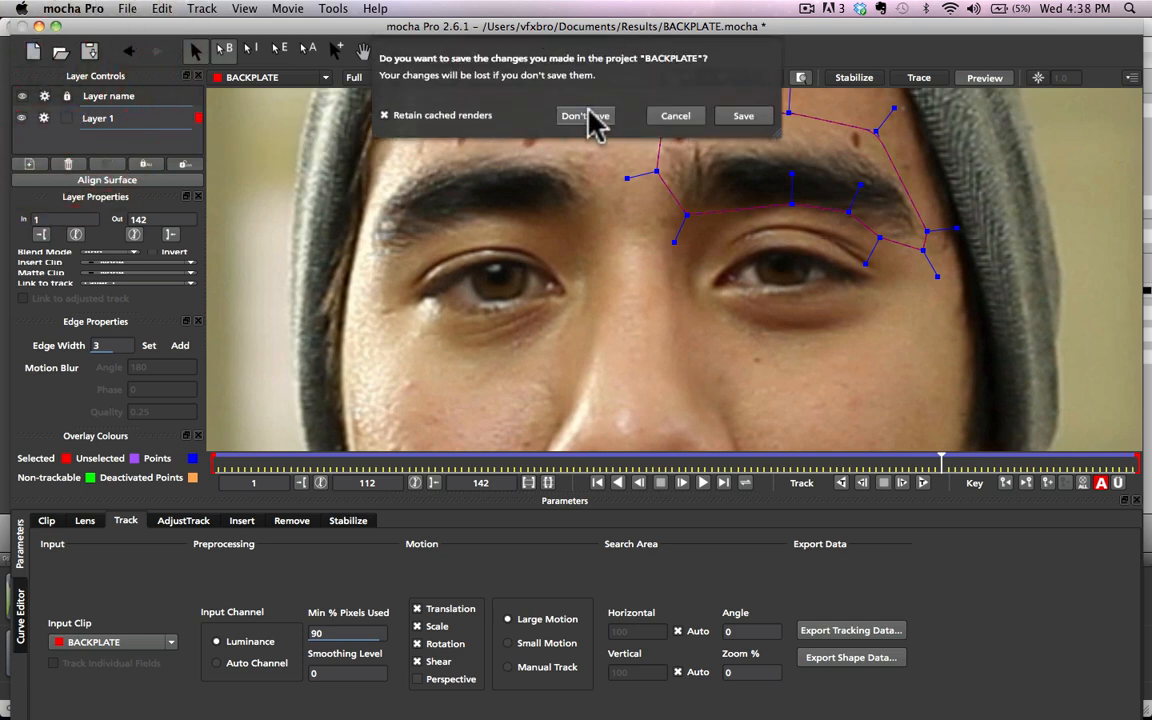
pyautogui.click(588, 115)
pyautogui.click(718, 244)
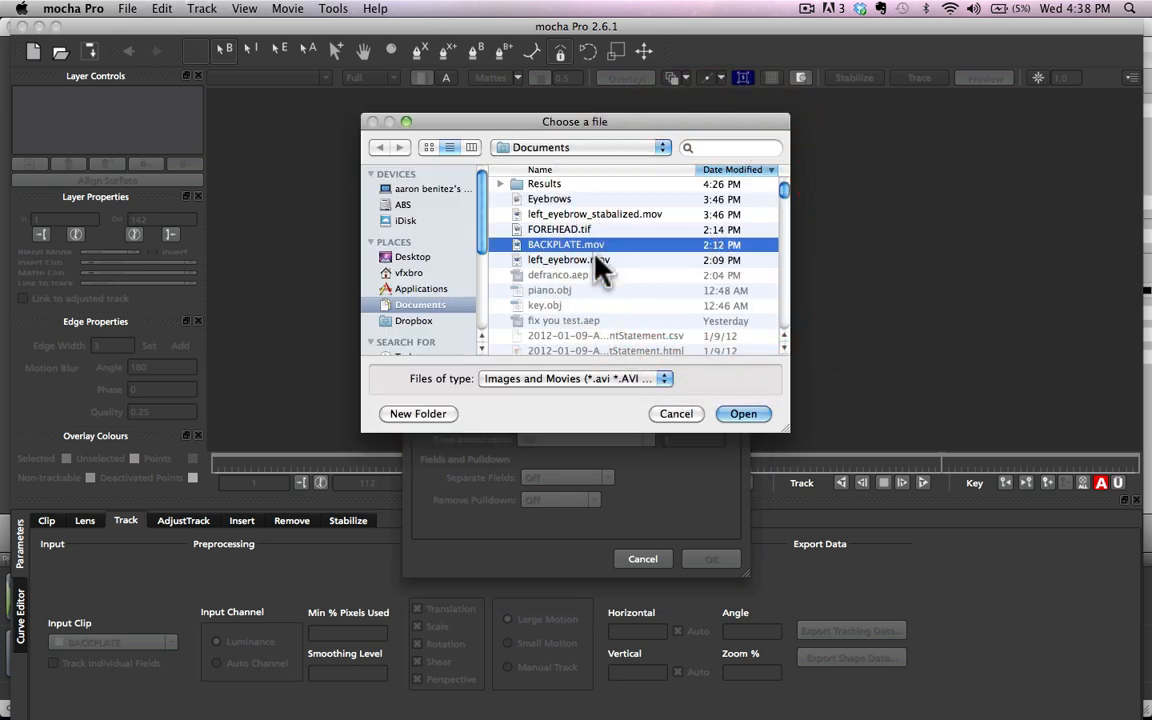
pyautogui.click(615, 214)
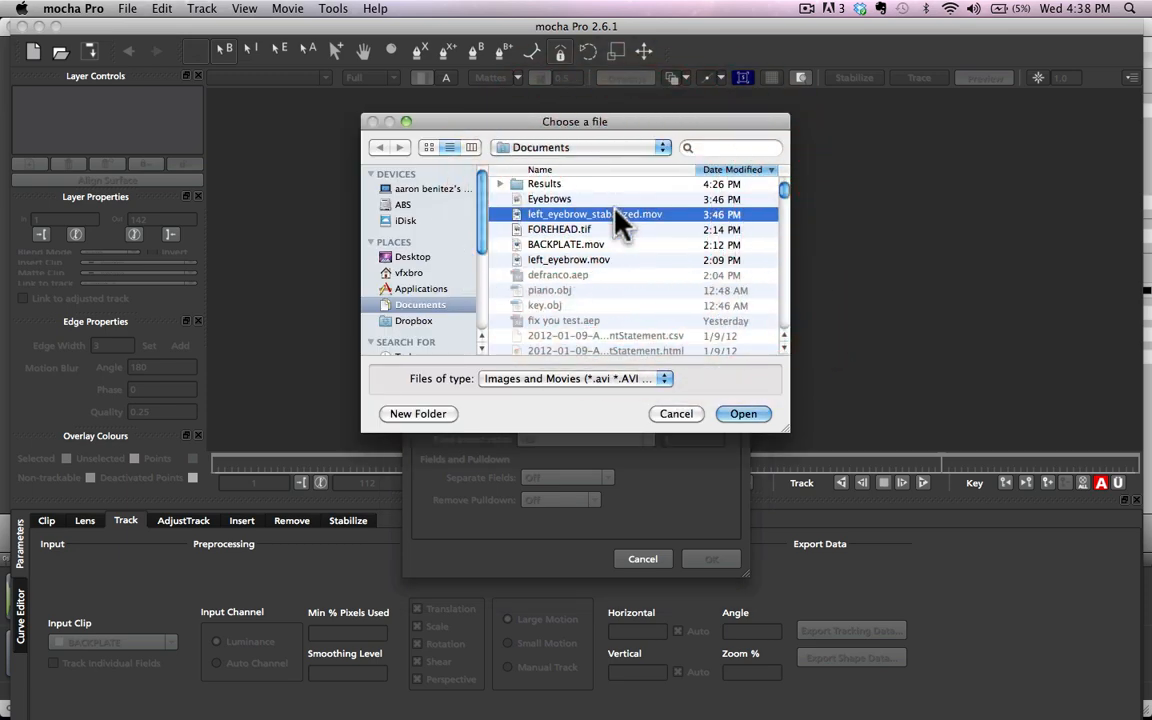
pyautogui.press('Return')
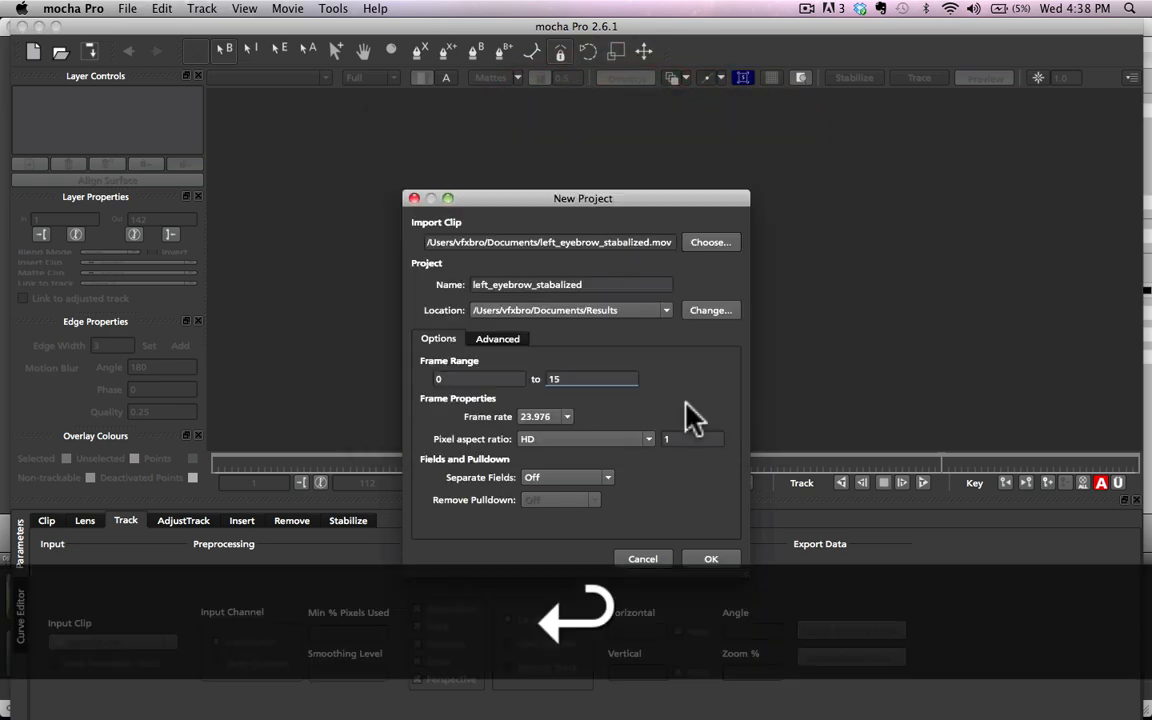
pyautogui.click(711, 560)
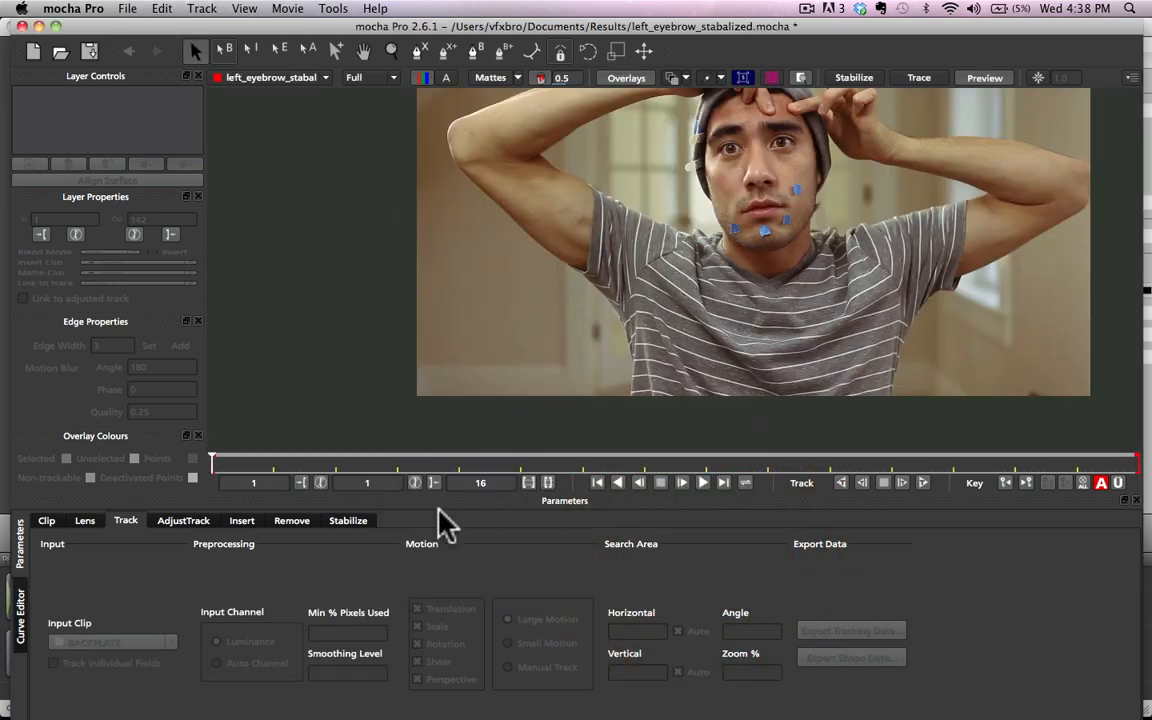
# Step: Step through the stabilized clip's frames to examine how steady the head stays, and look closer at the forehead
pyautogui.press('Right')
pyautogui.press('Right')
pyautogui.press('Right')
pyautogui.press('Right')
pyautogui.press('Right')
pyautogui.press('Right')
pyautogui.press('Right')
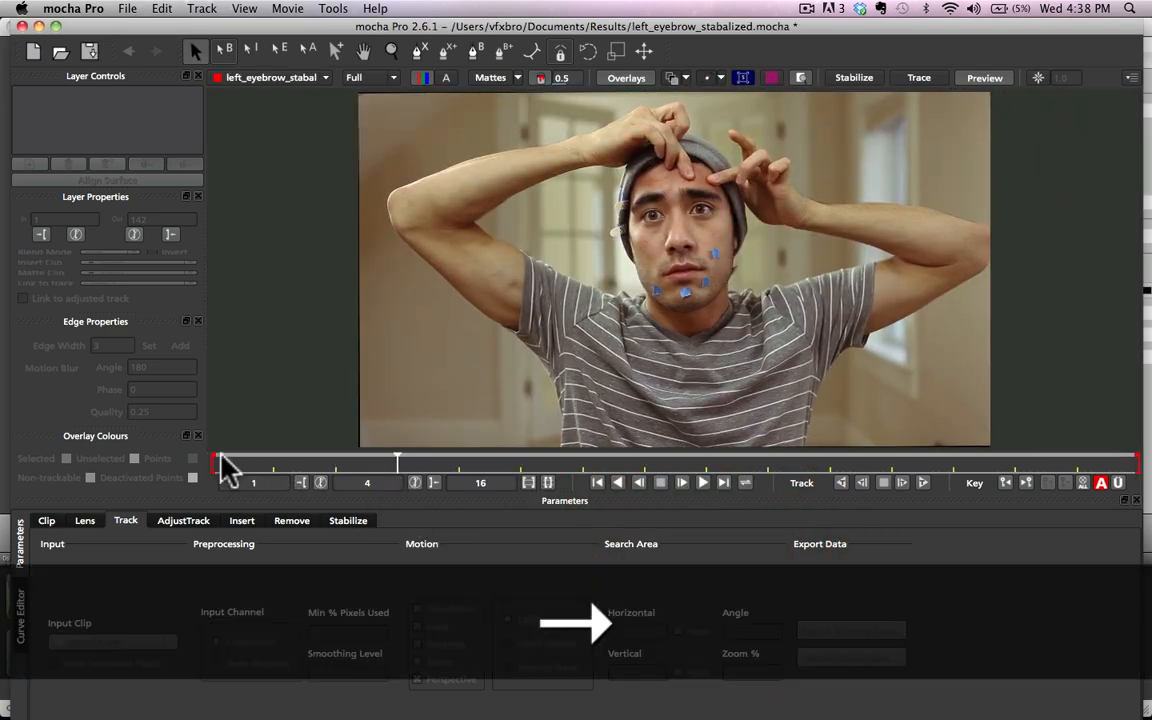
pyautogui.press('Right')
pyautogui.press('Right')
pyautogui.press('Right')
pyautogui.press('Right')
pyautogui.press('Right')
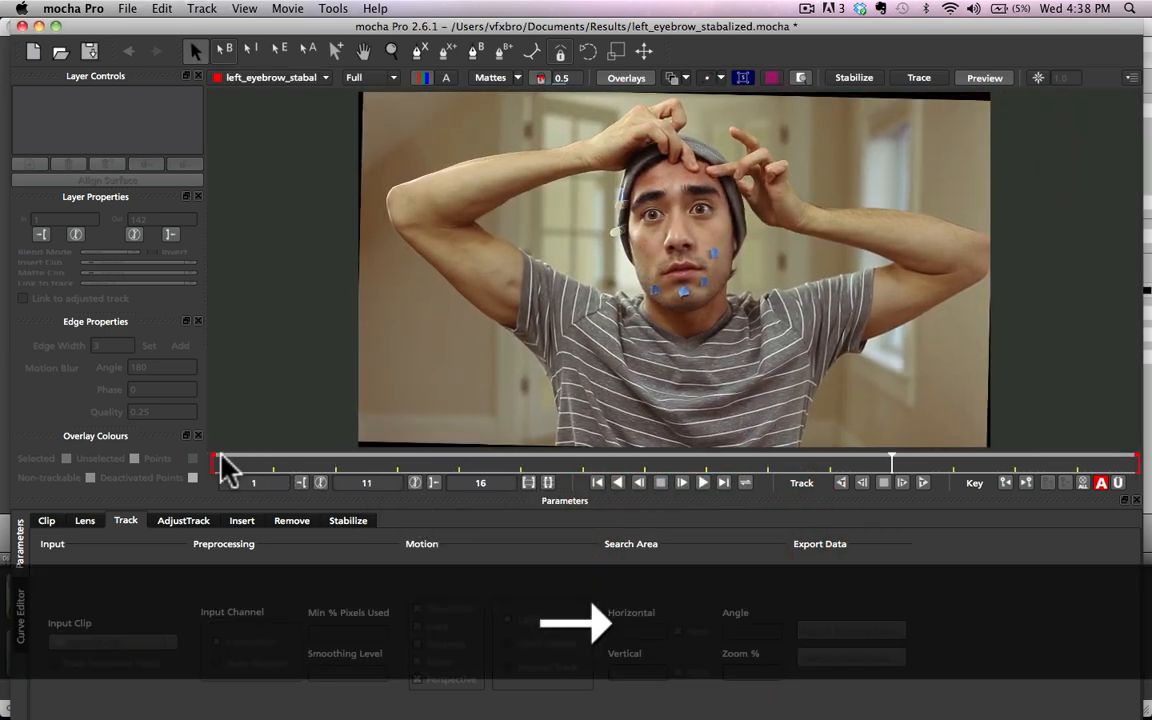
pyautogui.press('Left')
pyautogui.press('Left')
pyautogui.press('Left')
pyautogui.press('Left')
pyautogui.press('Left')
pyautogui.press('Left')
pyautogui.press('Left')
pyautogui.press('Left')
pyautogui.press('Left')
pyautogui.press('Left')
pyautogui.press('Left')
pyautogui.press('Left')
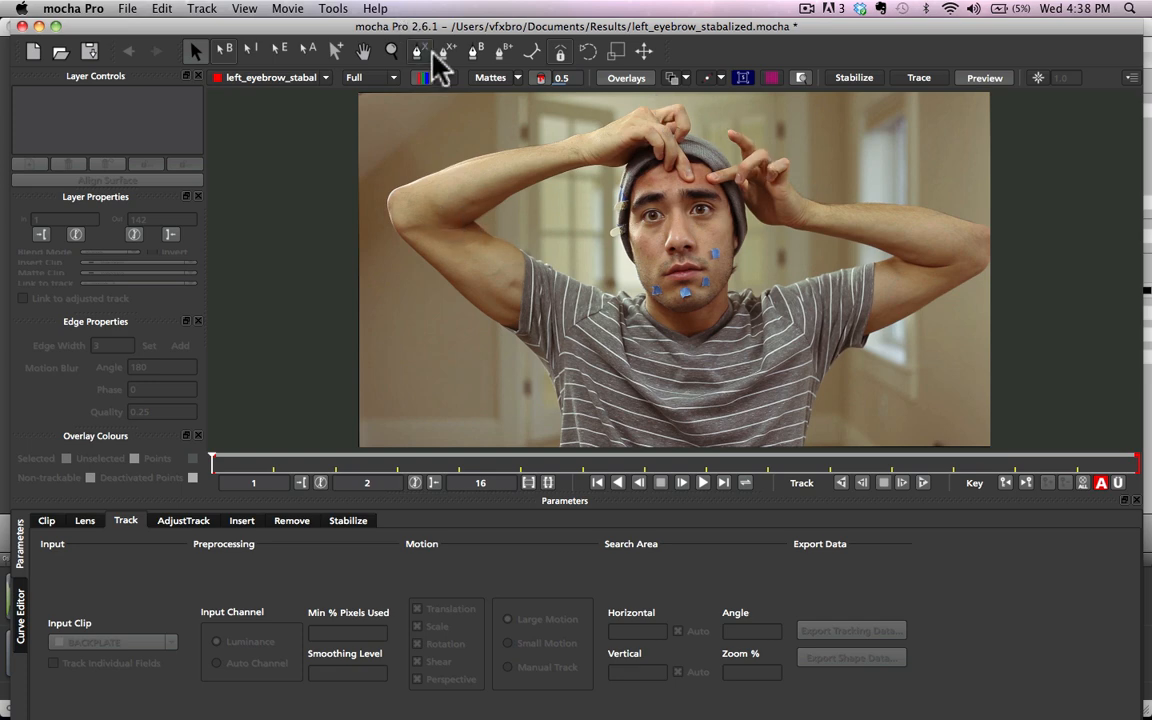
pyautogui.click(391, 50)
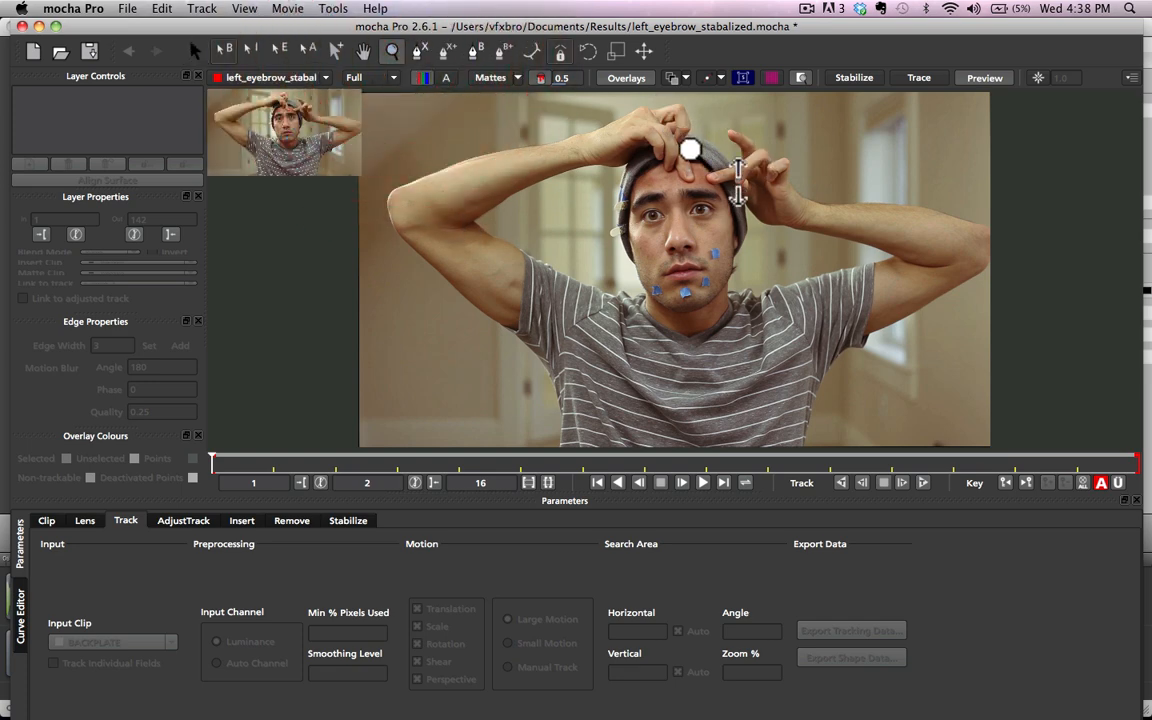
pyautogui.click(689, 183)
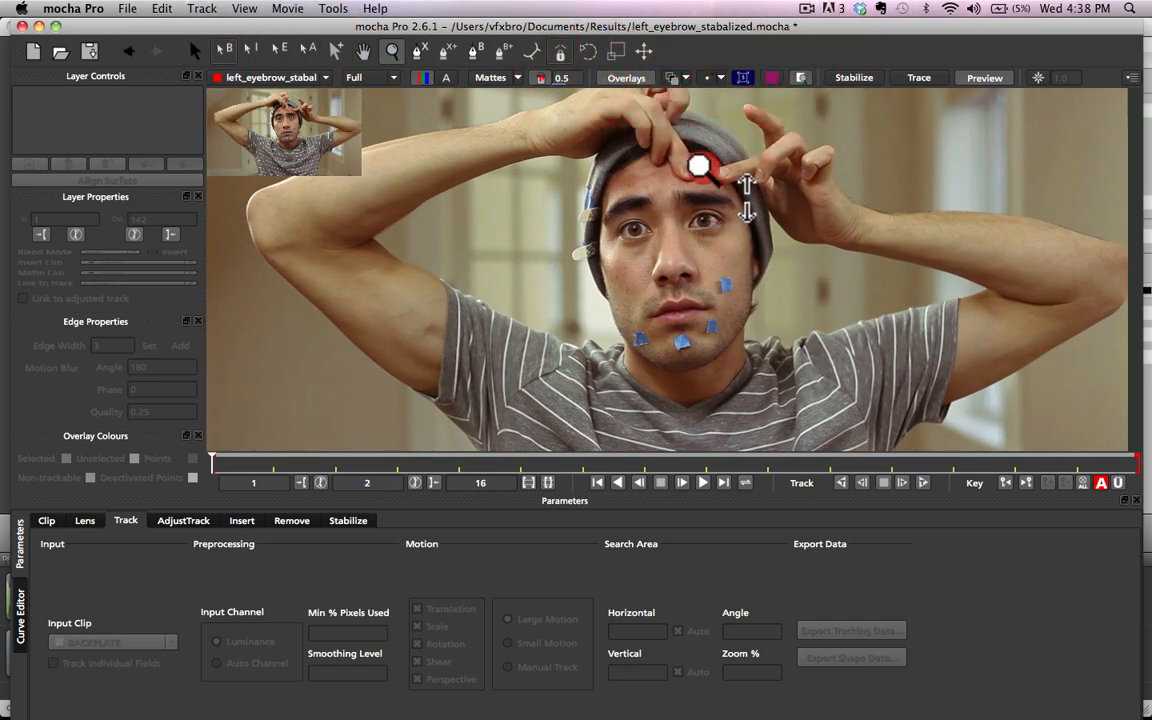
# Step: Draw a closed X-spline around the eyebrow on the taped-cheek side of the face, following its upper and lower edges at frame 2
pyautogui.moveTo(699, 183); pyautogui.dragTo(723, 82)
pyautogui.moveTo(697, 229); pyautogui.dragTo(704, 12)
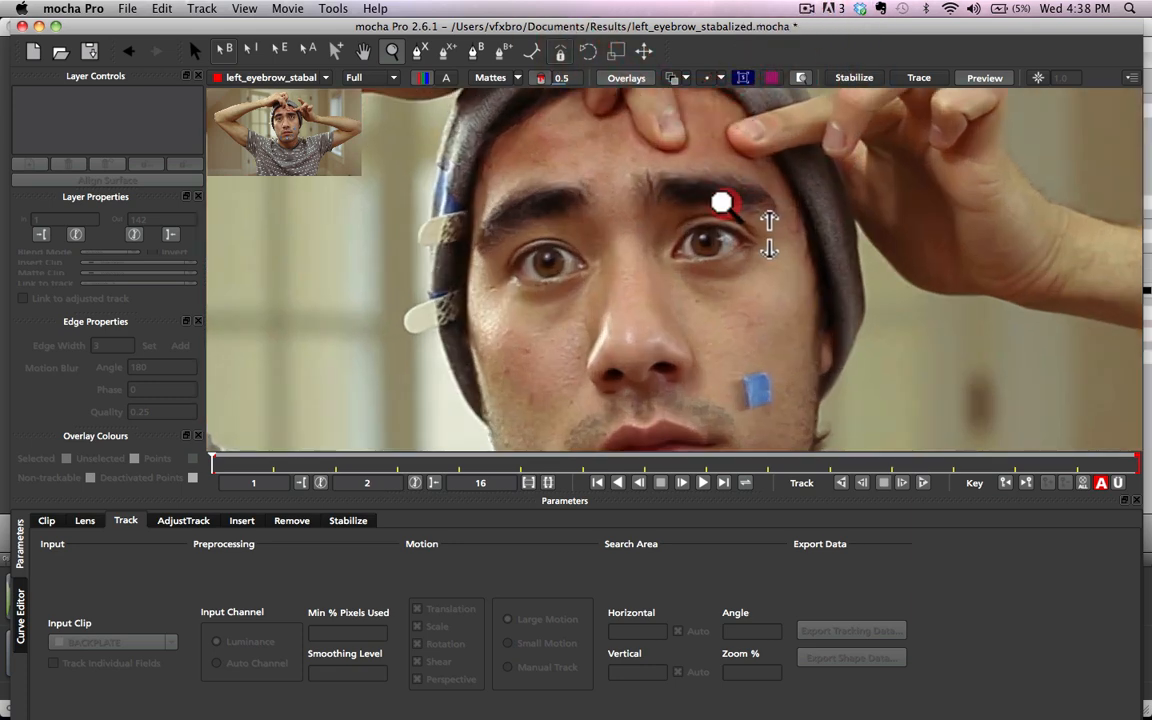
pyautogui.moveTo(722, 200); pyautogui.dragTo(684, 13)
pyautogui.moveTo(736, 195); pyautogui.dragTo(760, 30)
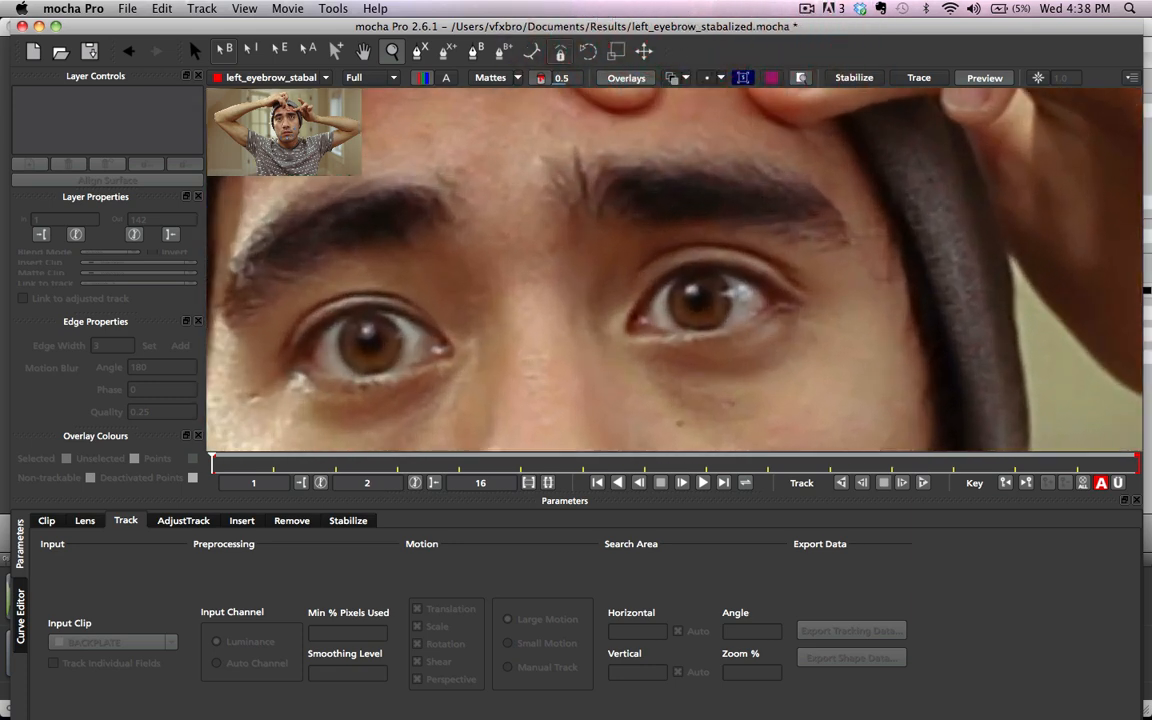
pyautogui.click(420, 51)
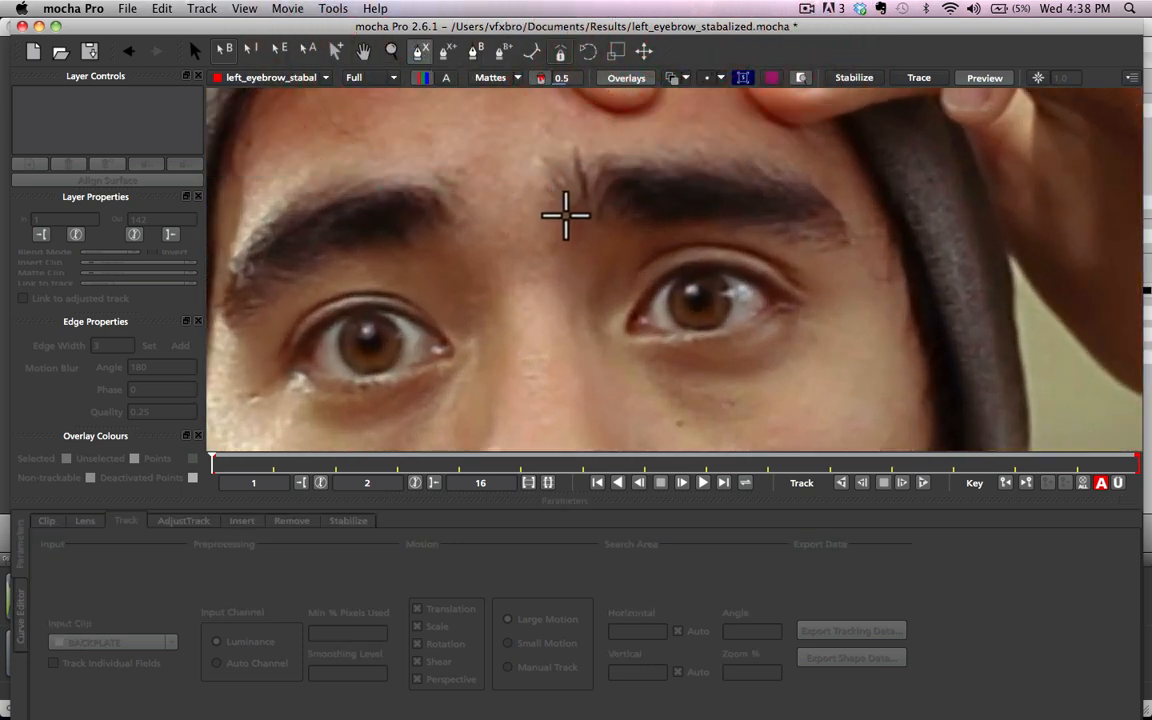
pyautogui.click(567, 217)
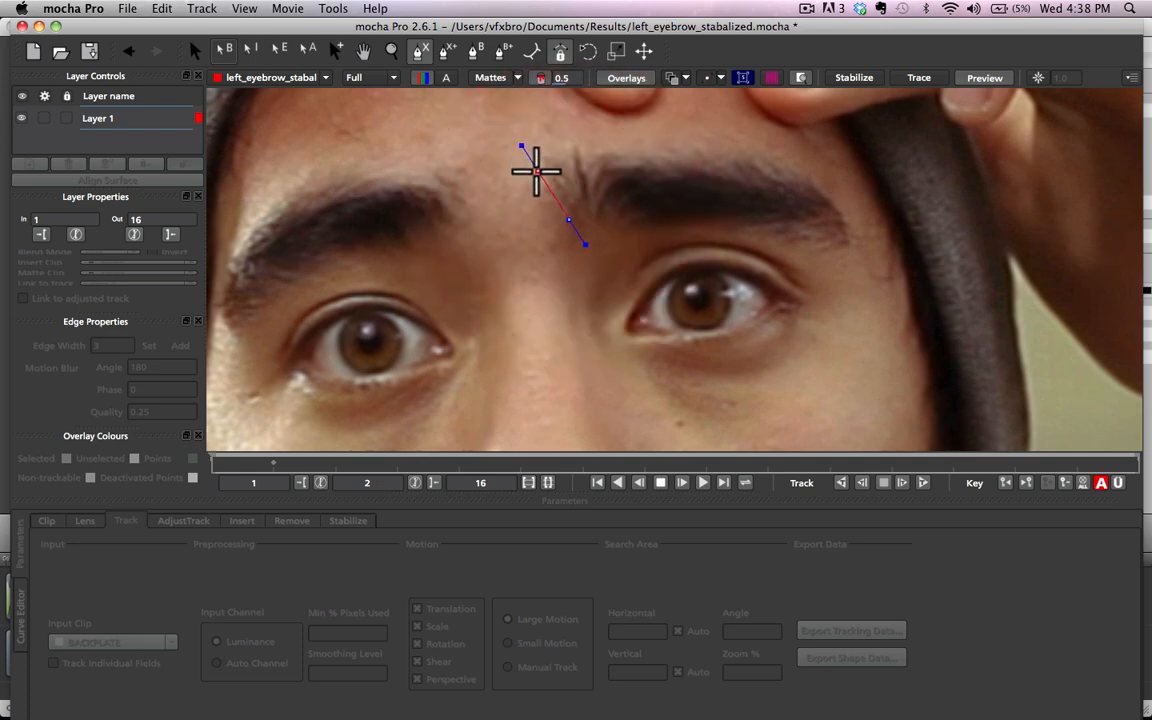
pyautogui.click(539, 187)
pyautogui.click(540, 152)
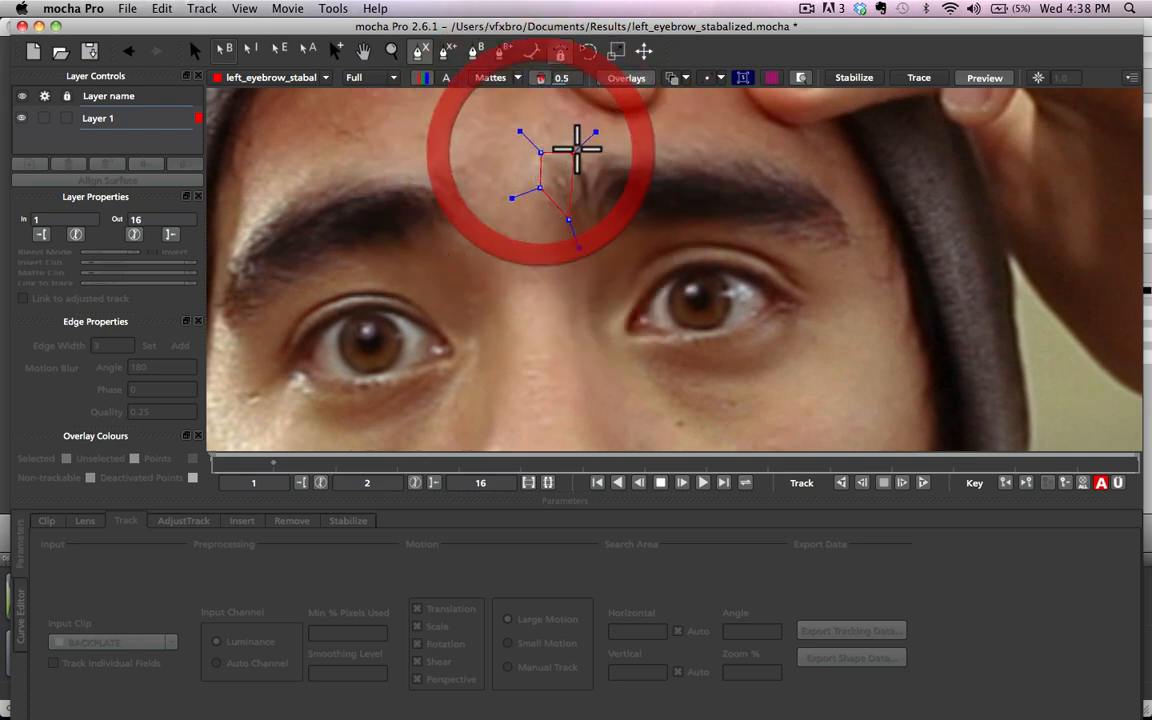
pyautogui.click(581, 142)
pyautogui.click(725, 142)
pyautogui.click(820, 165)
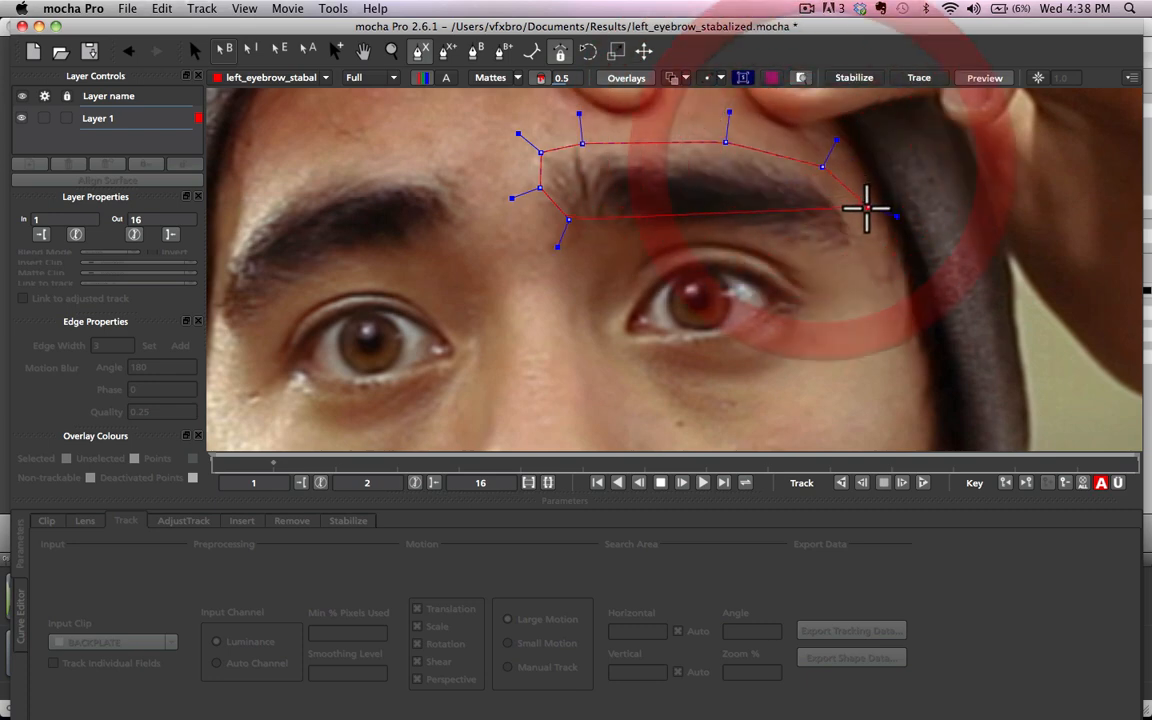
pyautogui.click(863, 243)
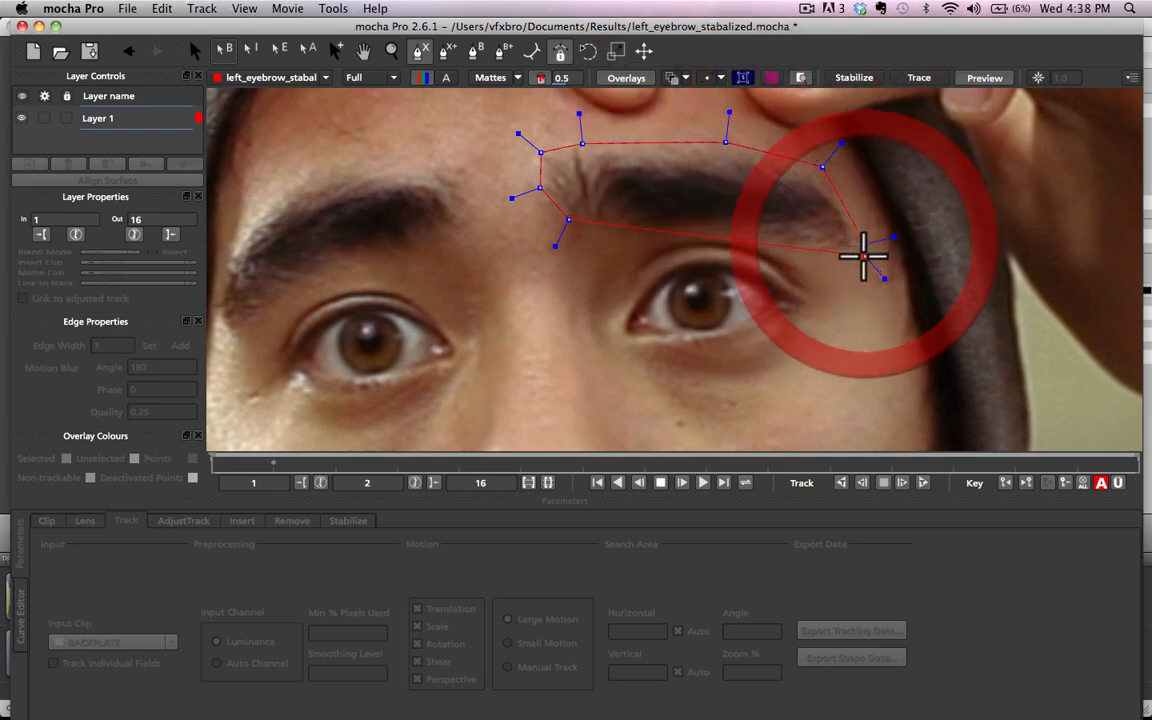
pyautogui.click(828, 260)
pyautogui.click(770, 249)
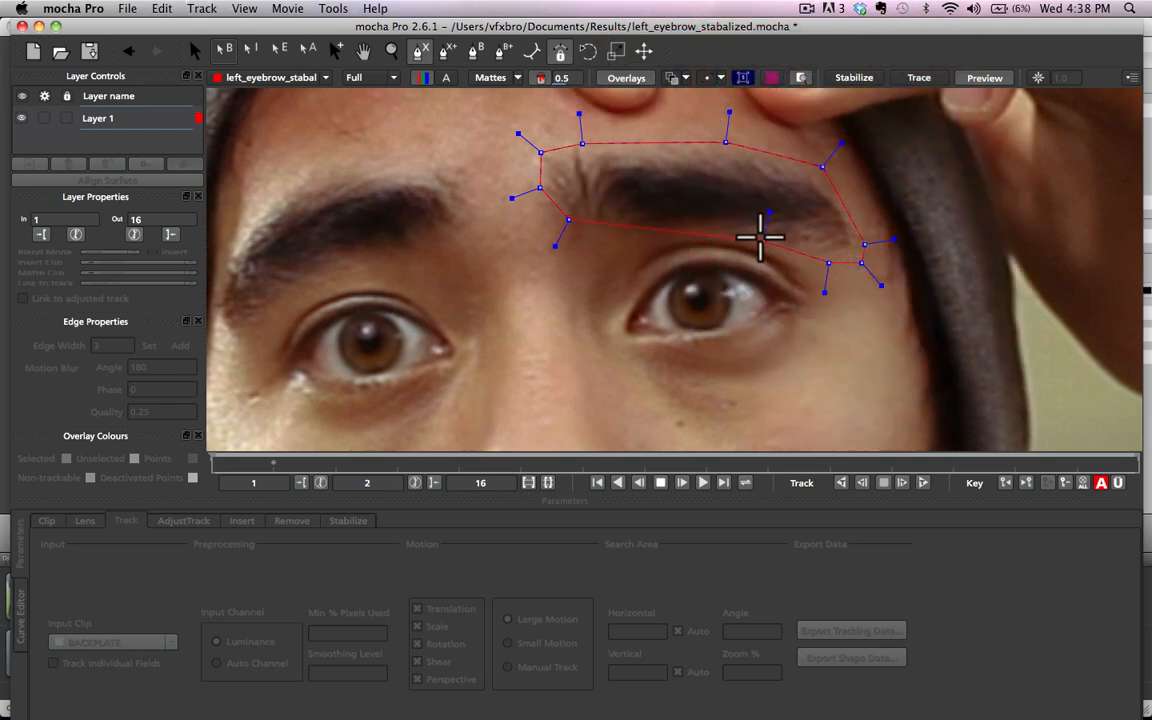
pyautogui.click(689, 229)
pyautogui.click(634, 232)
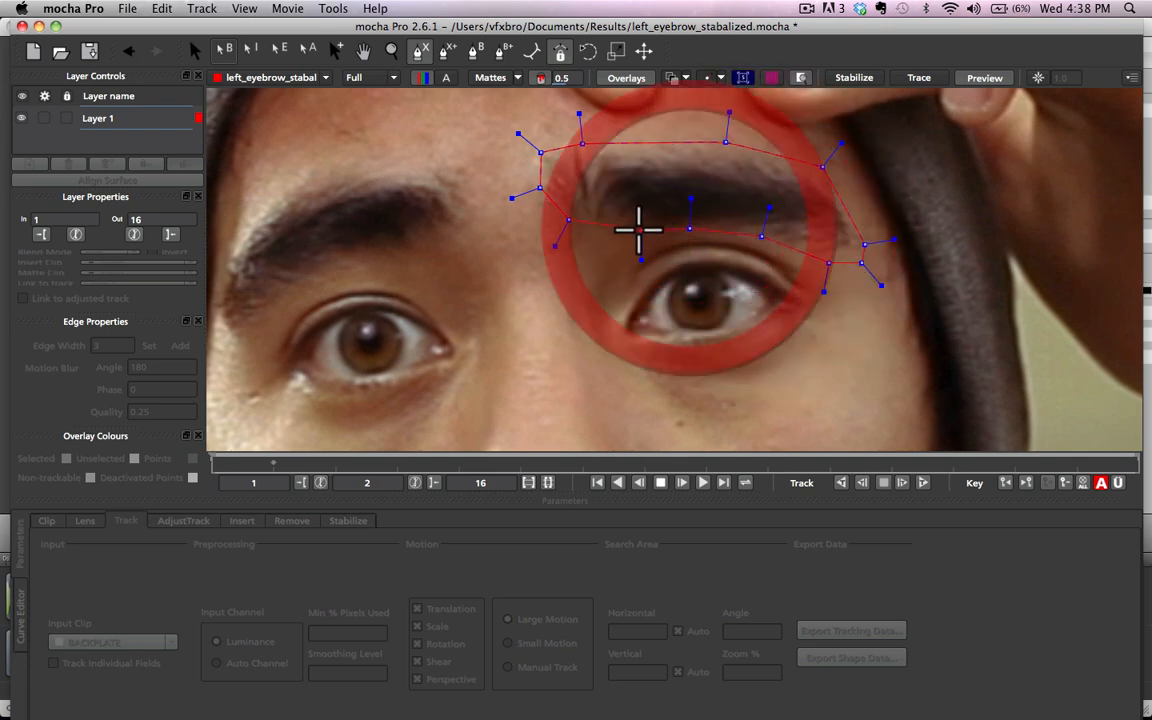
pyautogui.click(604, 240)
pyautogui.click(576, 231)
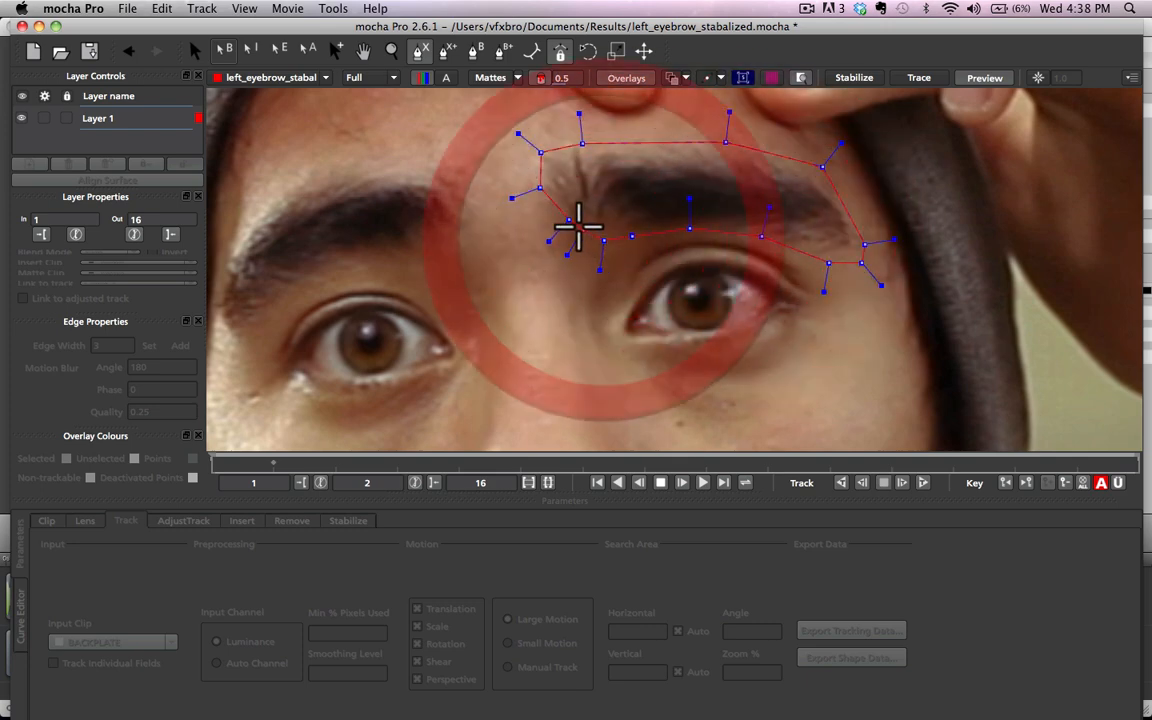
pyautogui.rightClick(567, 219)
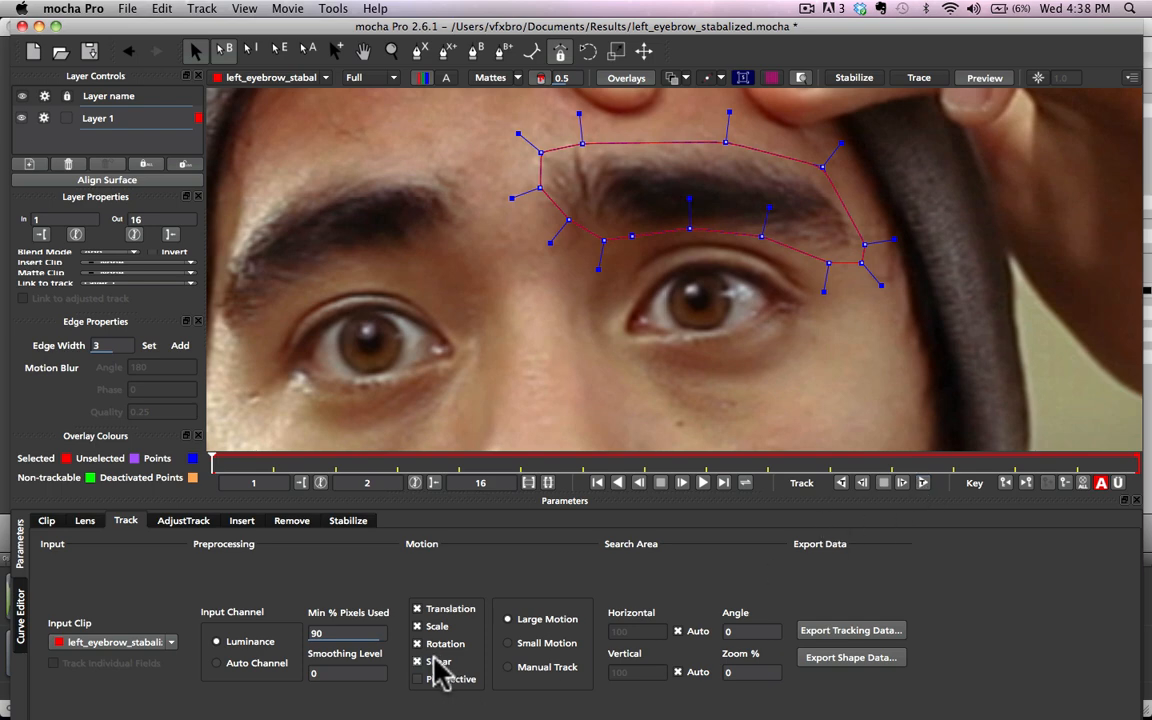
# Step: Track the eyebrow spline forward to the clip's end and copy the selected layer's shape data as mocha shape data for AE
pyautogui.click(923, 484)
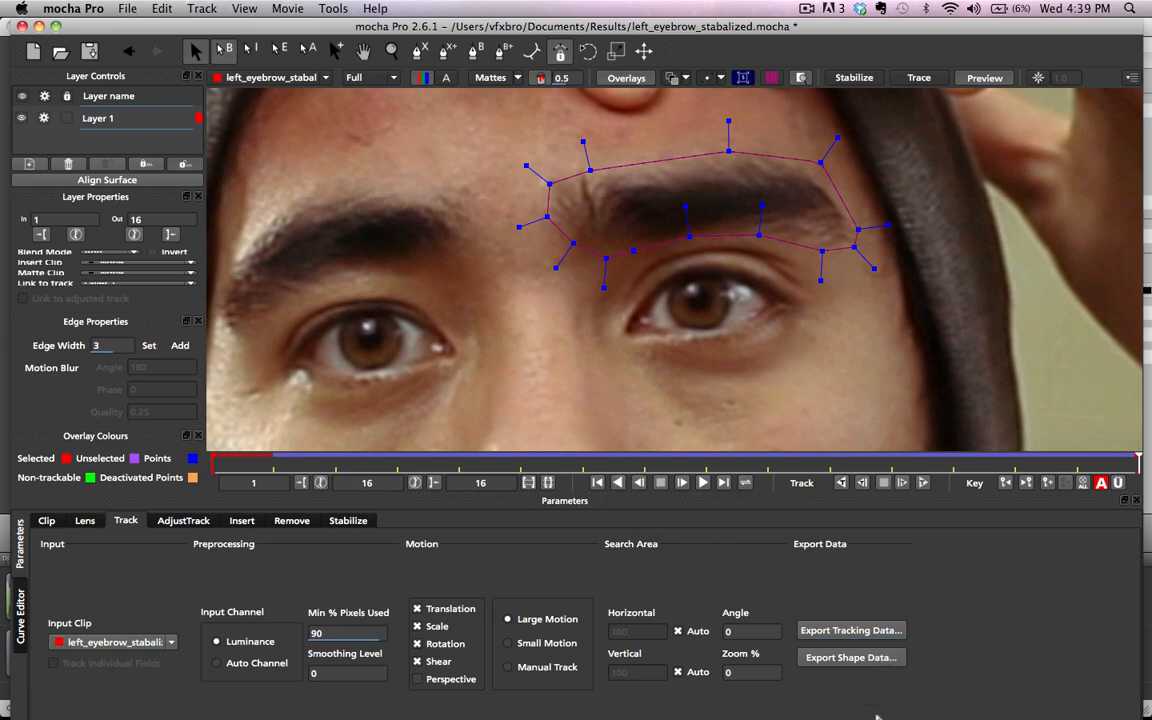
pyautogui.click(834, 660)
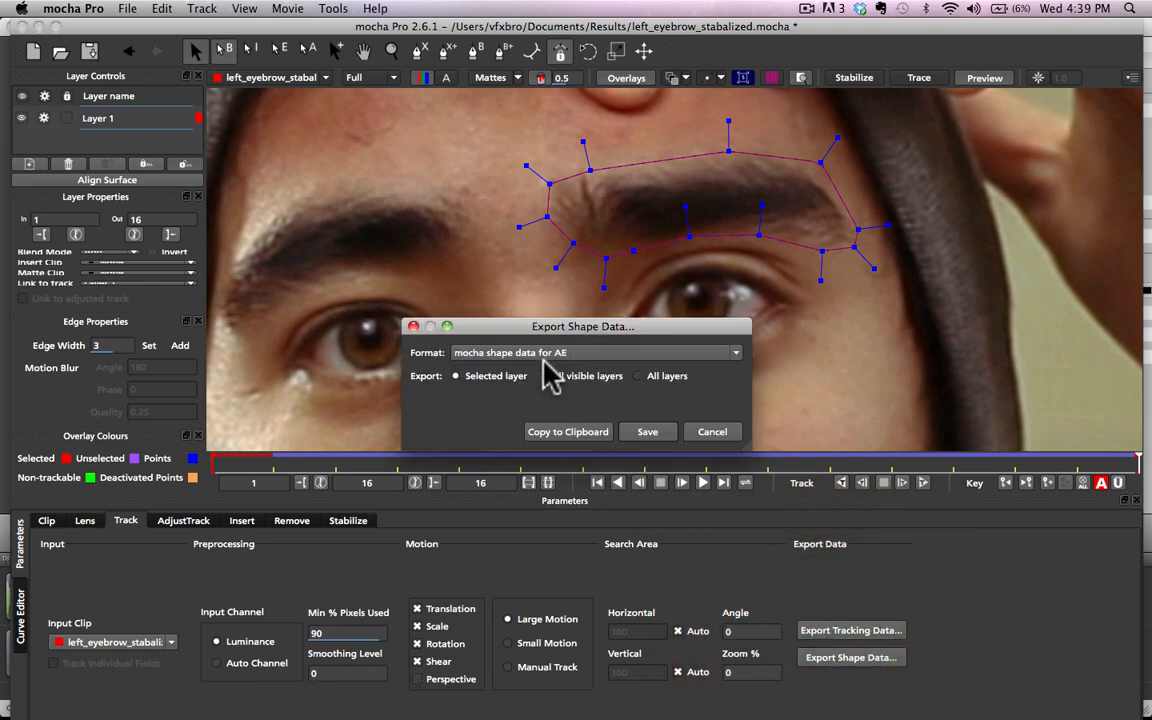
pyautogui.click(478, 352)
pyautogui.click(488, 430)
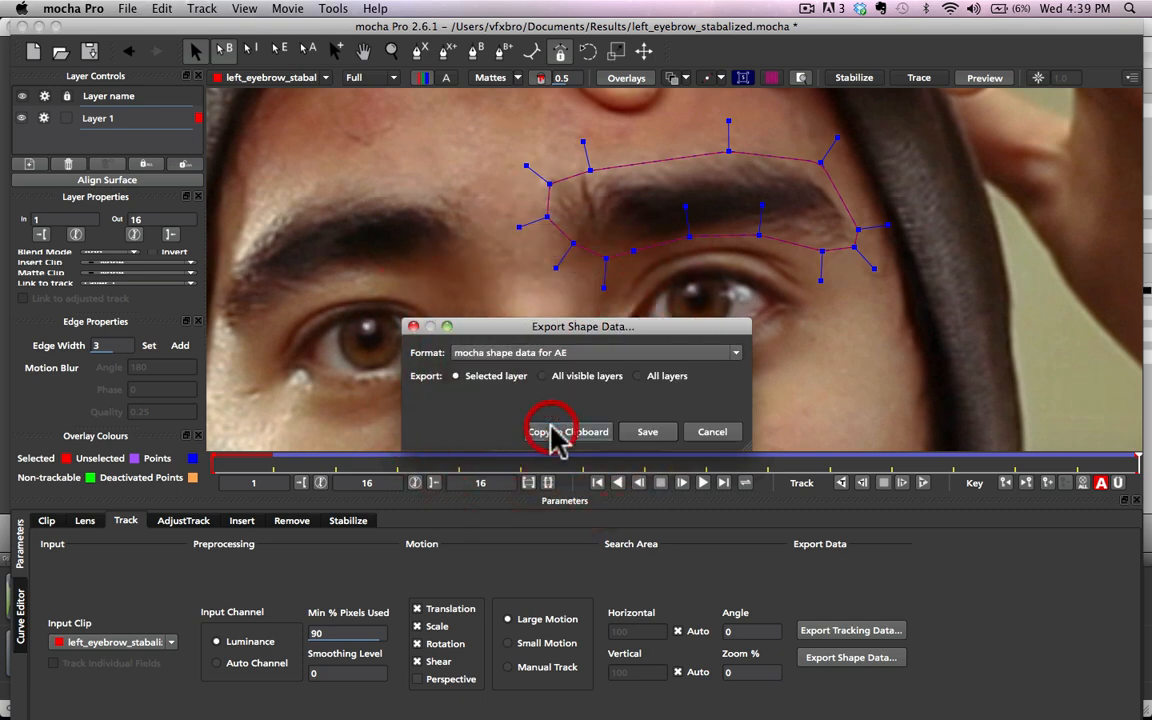
pyautogui.click(560, 434)
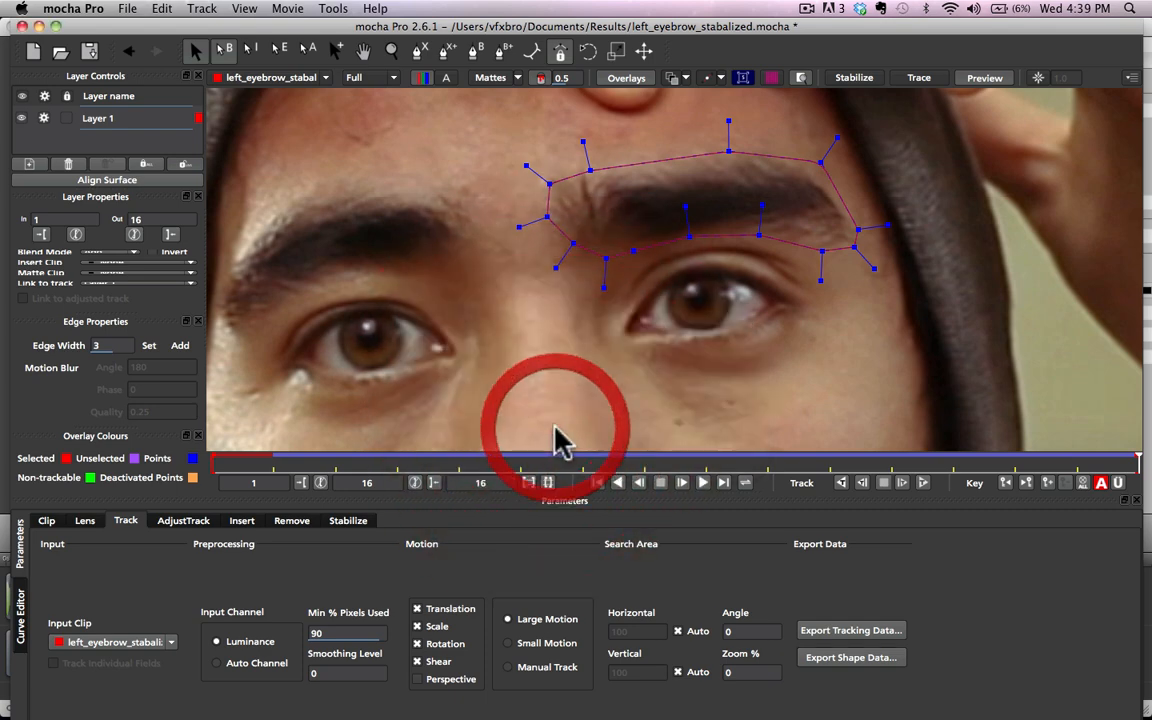
# Step: Switch to After Effects, add a 1920 x 1080 blue solid to the left_eyebrow composition and paste the mocha shape data onto it
pyautogui.click(578, 688)
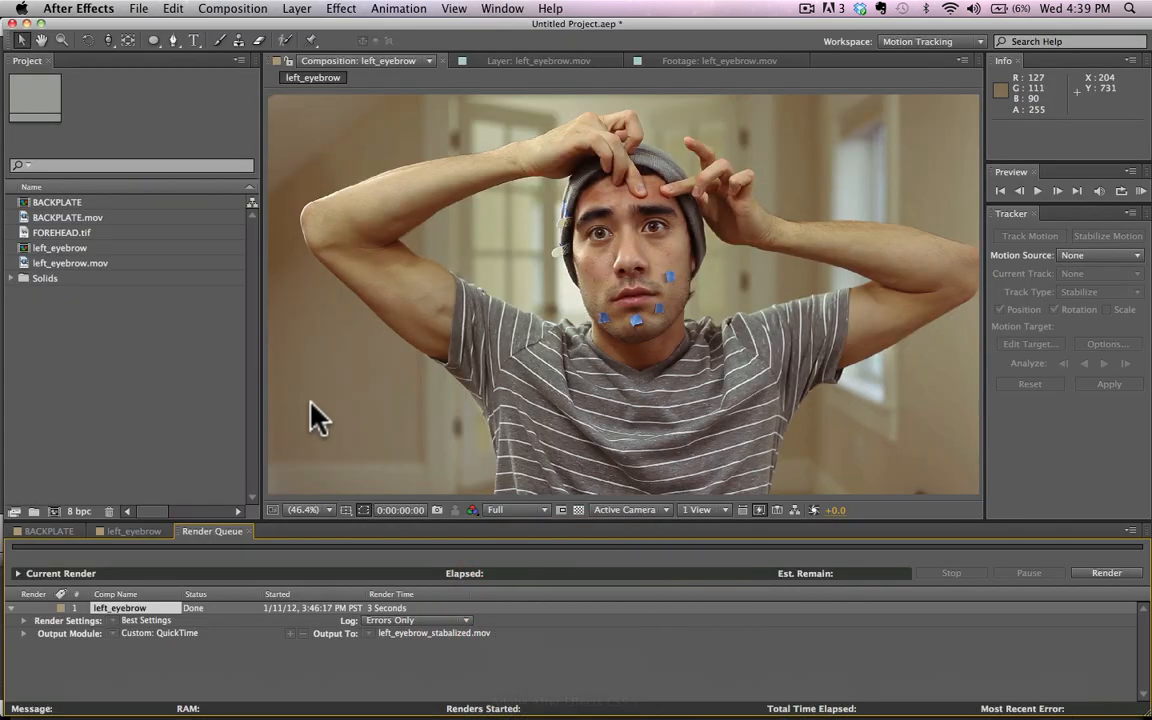
pyautogui.click(140, 531)
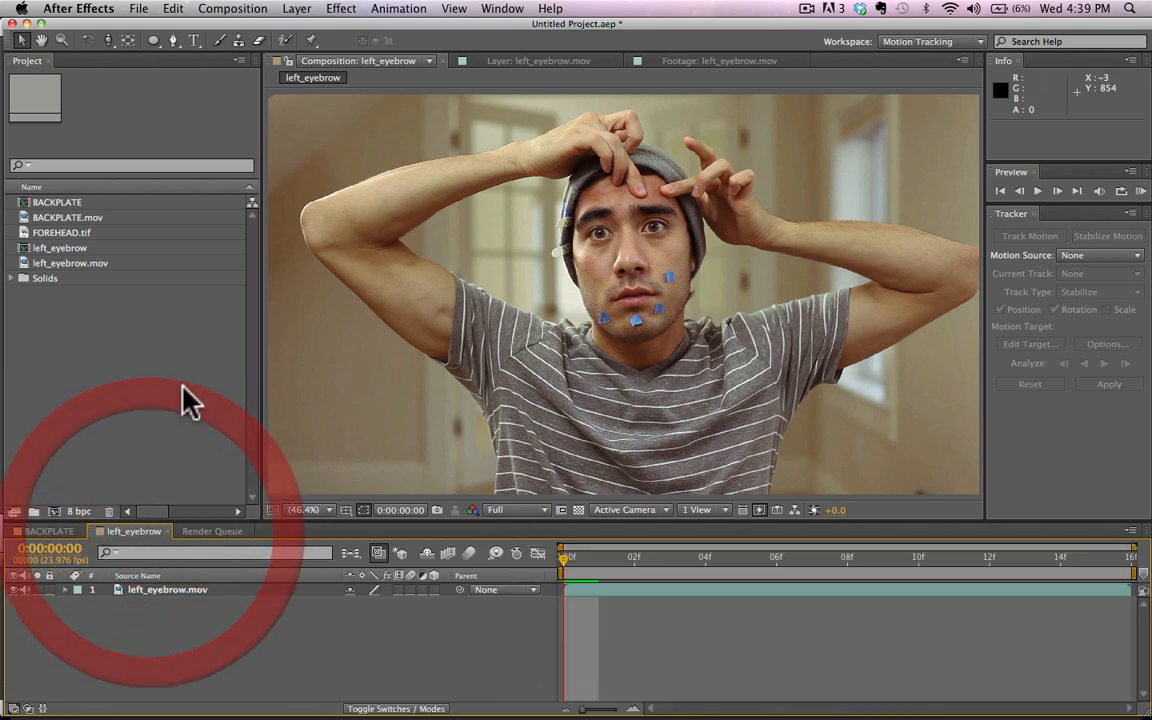
pyautogui.click(297, 10)
pyautogui.moveTo(300, 28)
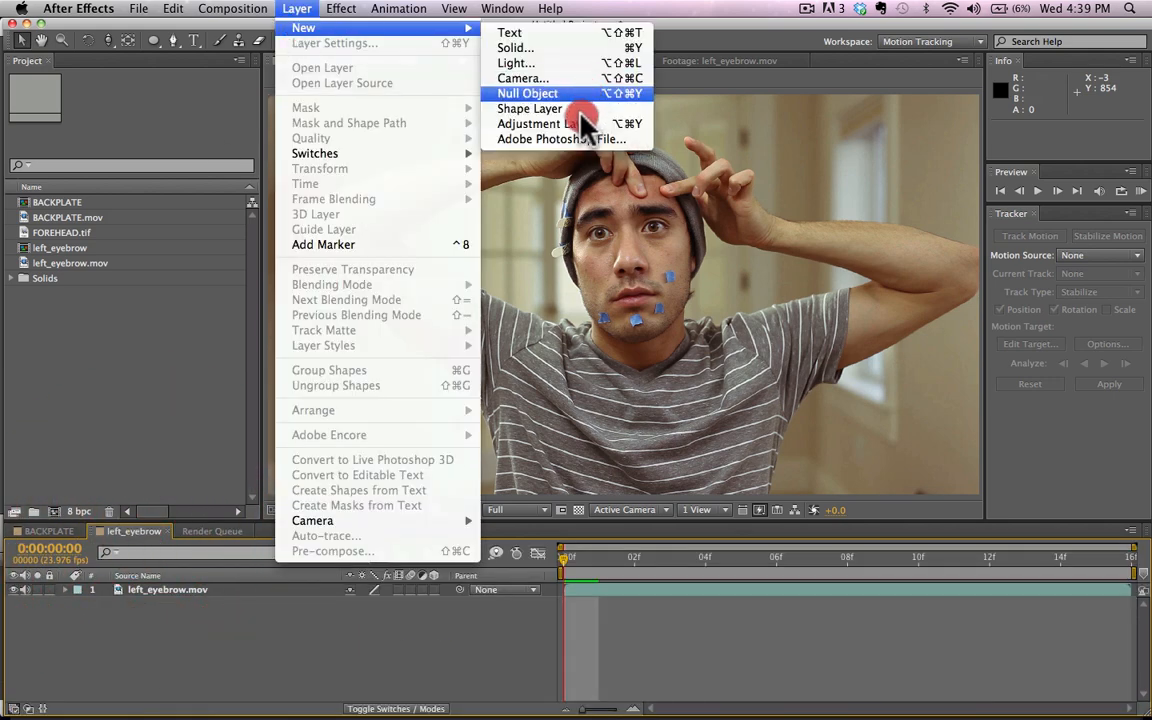
pyautogui.click(554, 47)
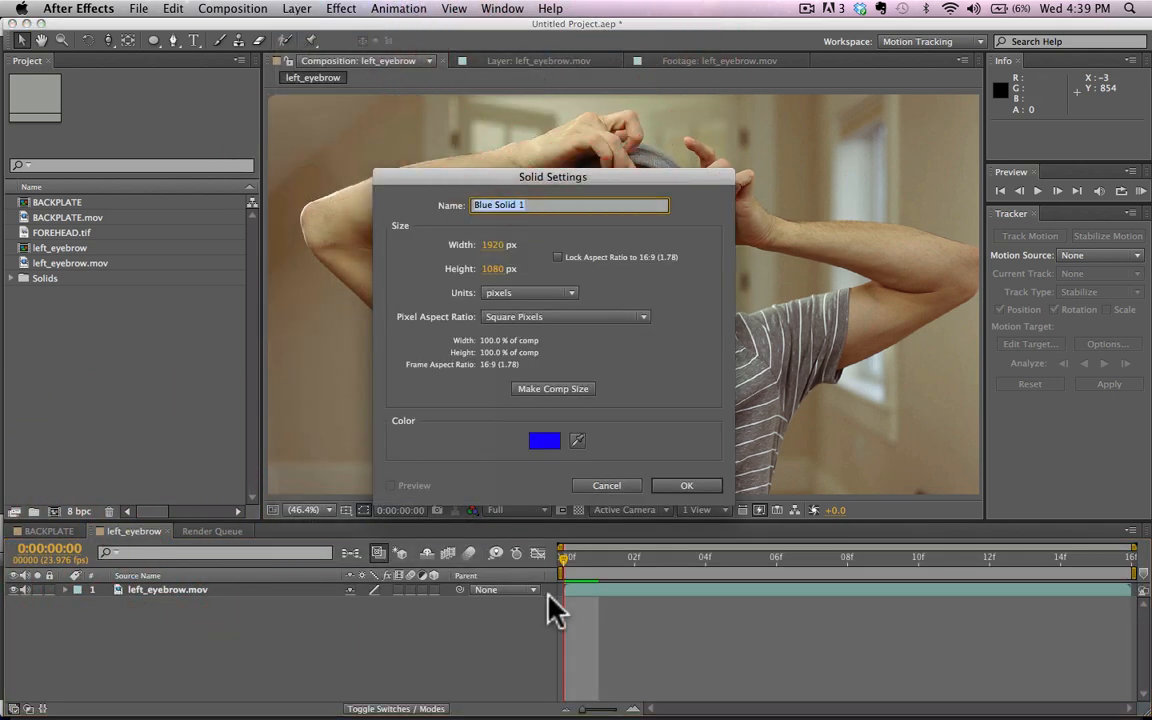
pyautogui.press('Return')
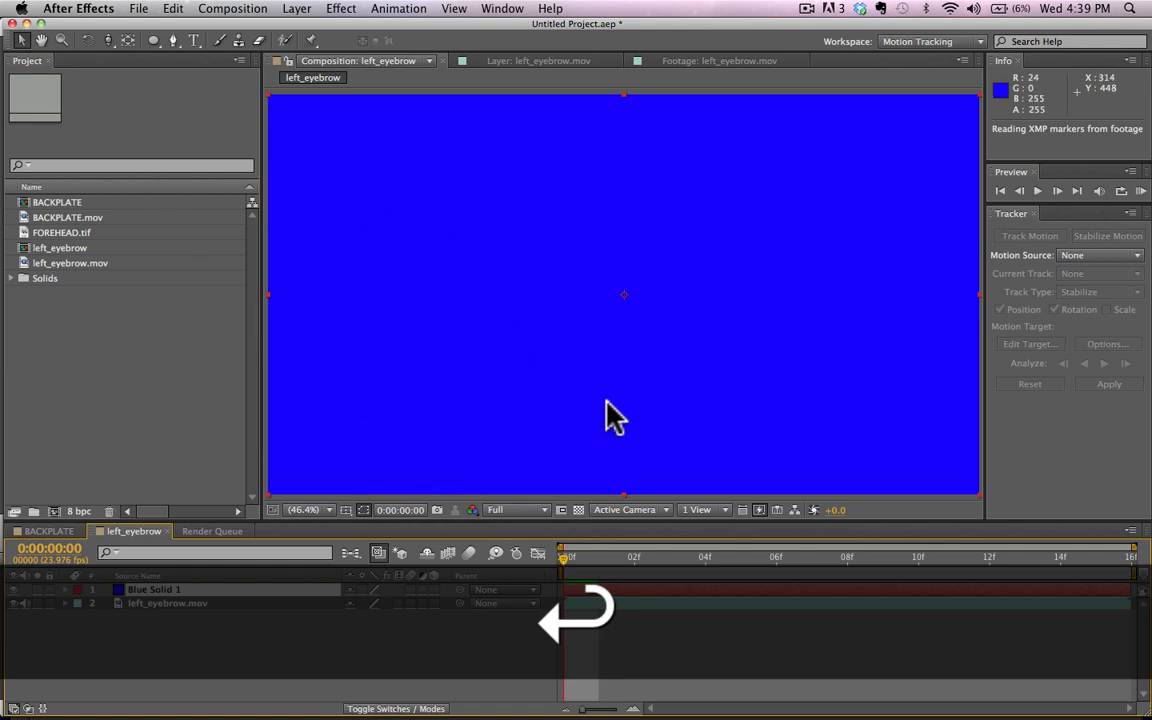
pyautogui.press('super+v')
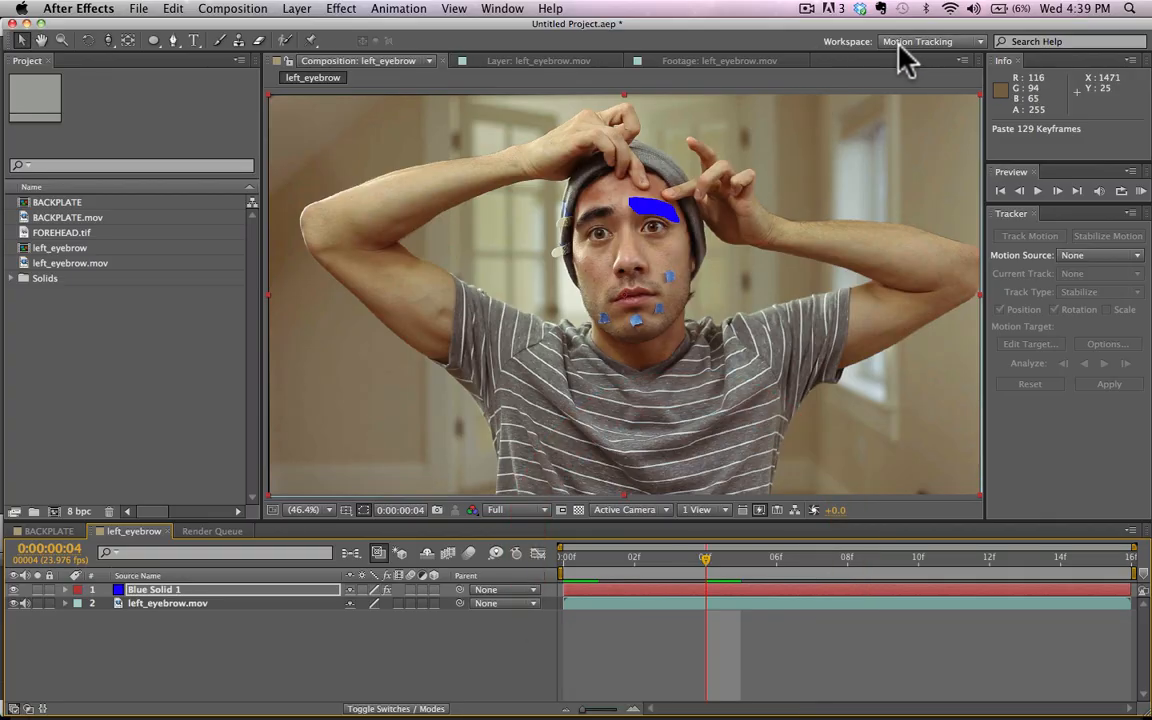
# Step: Change to the Effects workspace and apply Fast Blur to the blue solid
pyautogui.click(905, 42)
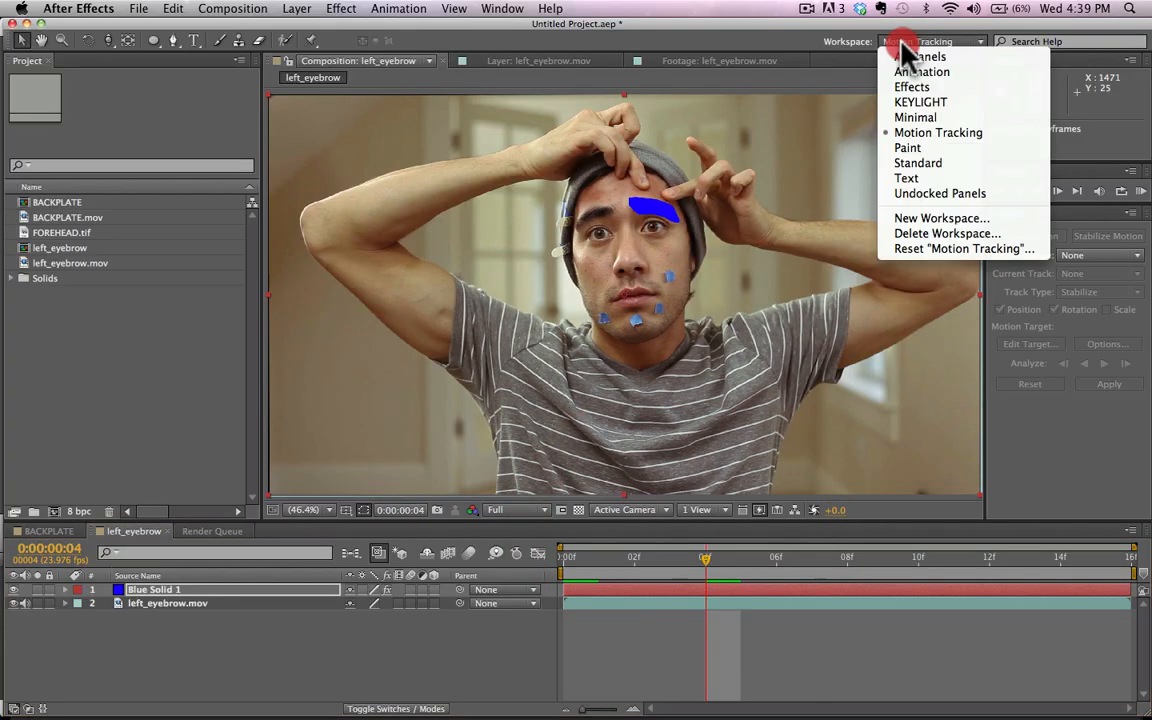
pyautogui.click(940, 87)
pyautogui.click(1033, 298)
pyautogui.write('fast b')
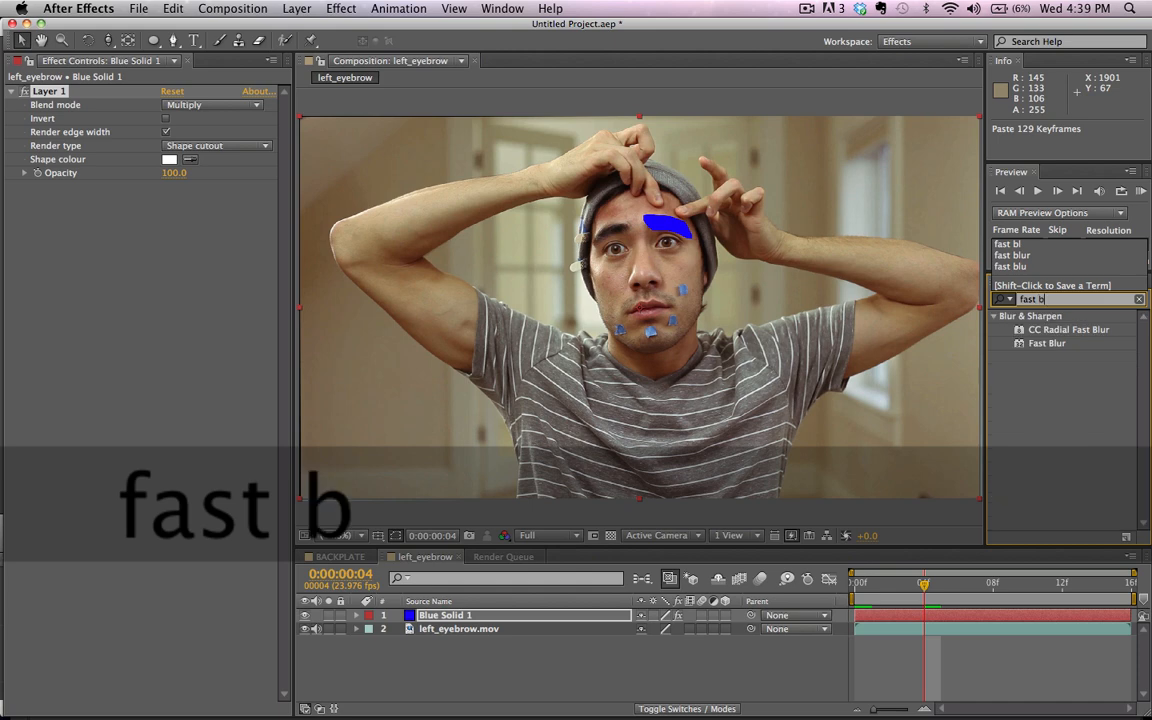
pyautogui.write('lu')
pyautogui.click(1045, 343)
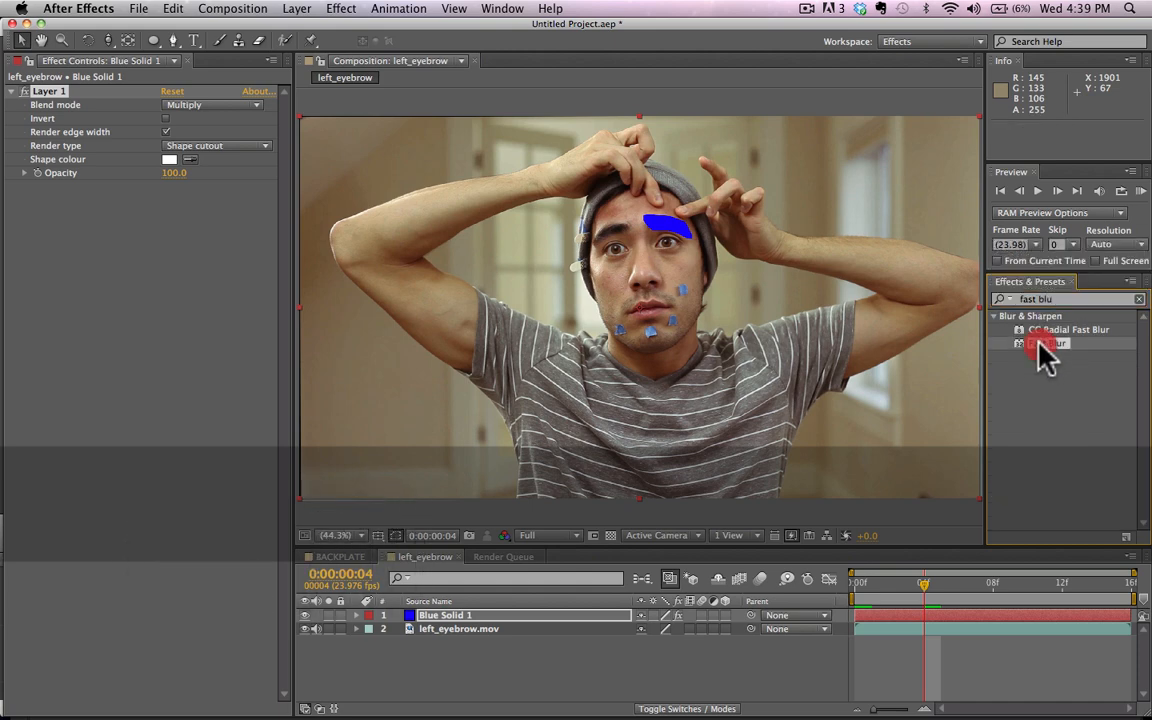
pyautogui.doubleClick(1045, 343)
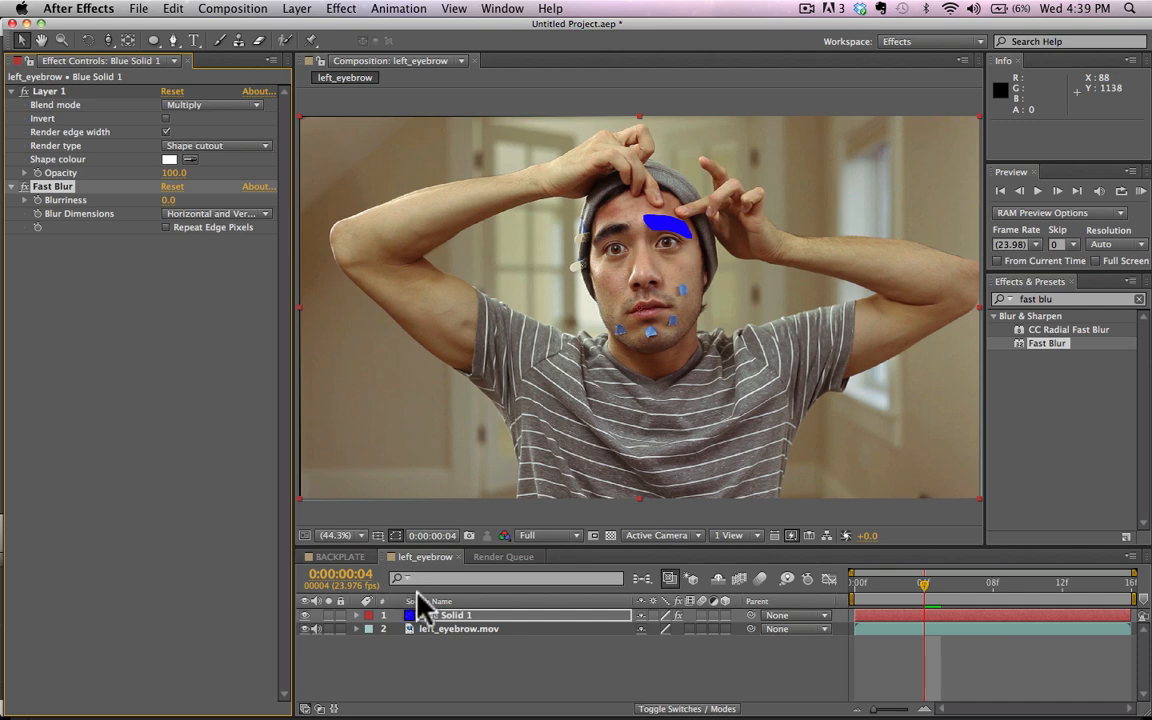
# Step: Set the left_eyebrow.mov track matte to Alpha using the blue solid, and rename the solid layer EYEBROW Matte
pyautogui.click(712, 706)
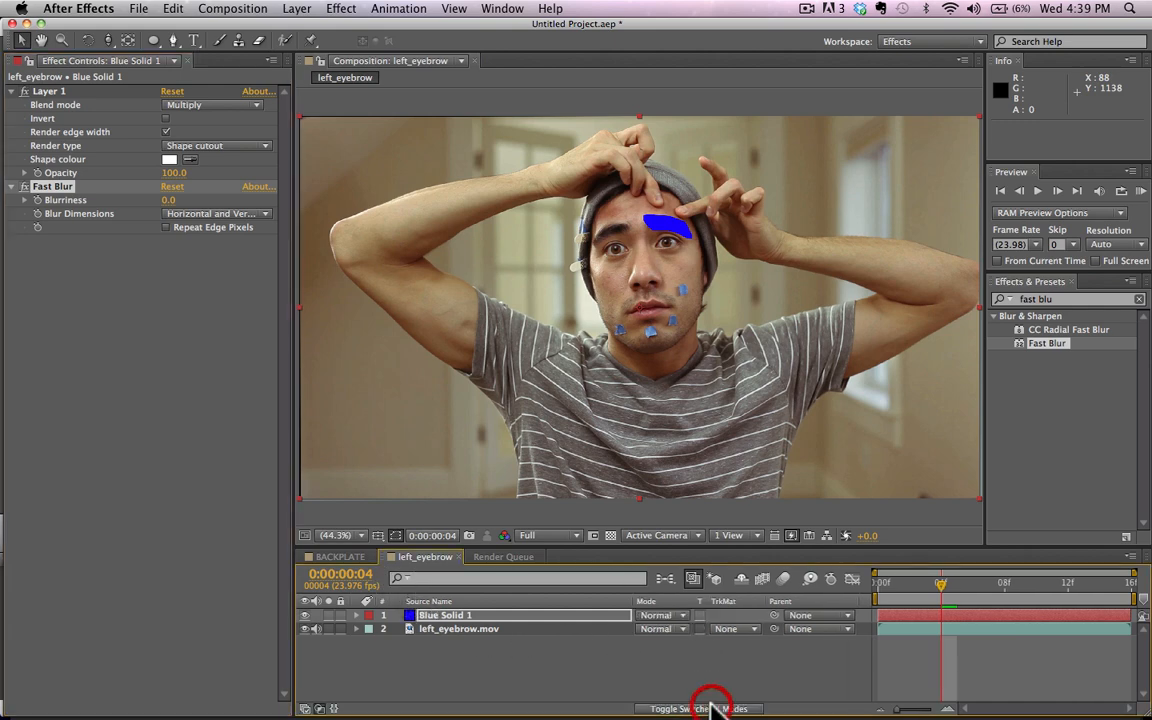
pyautogui.moveTo(730, 630); pyautogui.dragTo(743, 655)
pyautogui.click(443, 616)
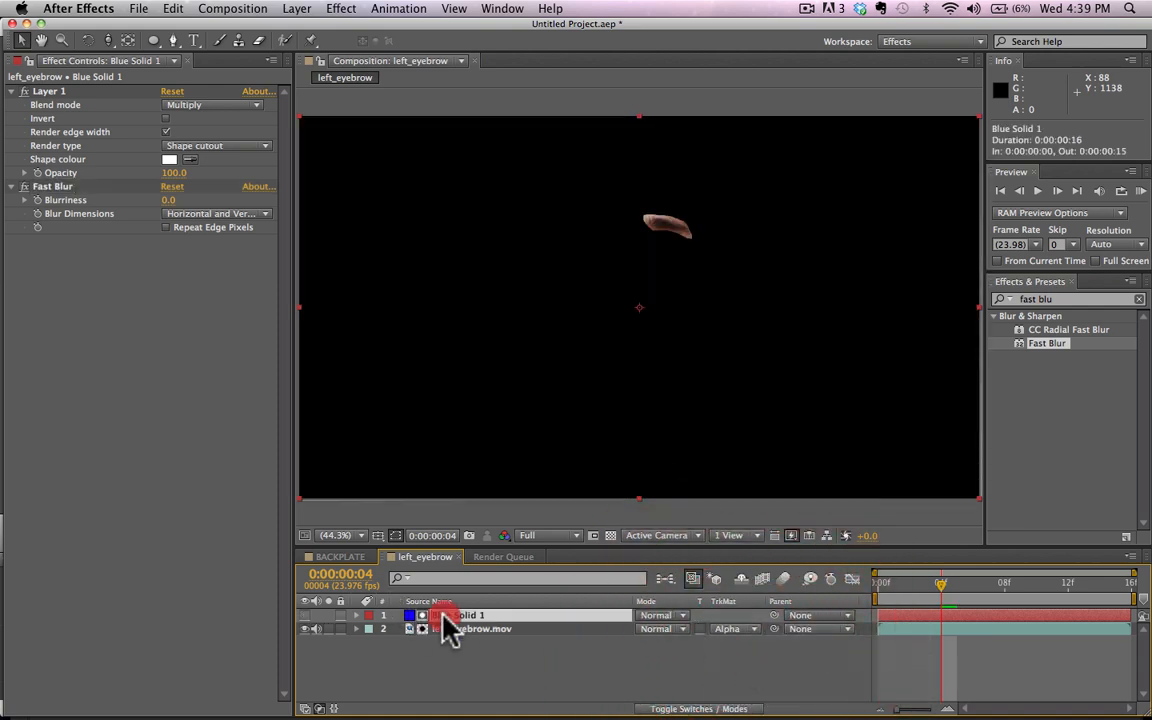
pyautogui.press('Return')
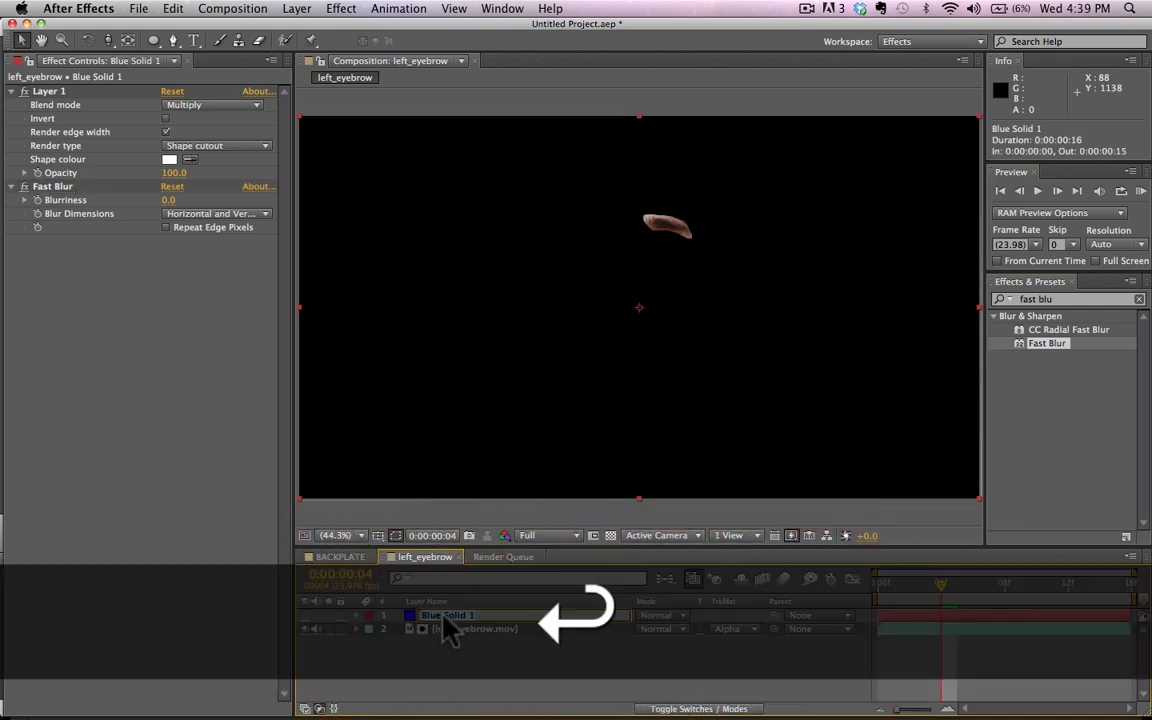
pyautogui.write('EYEBROW M')
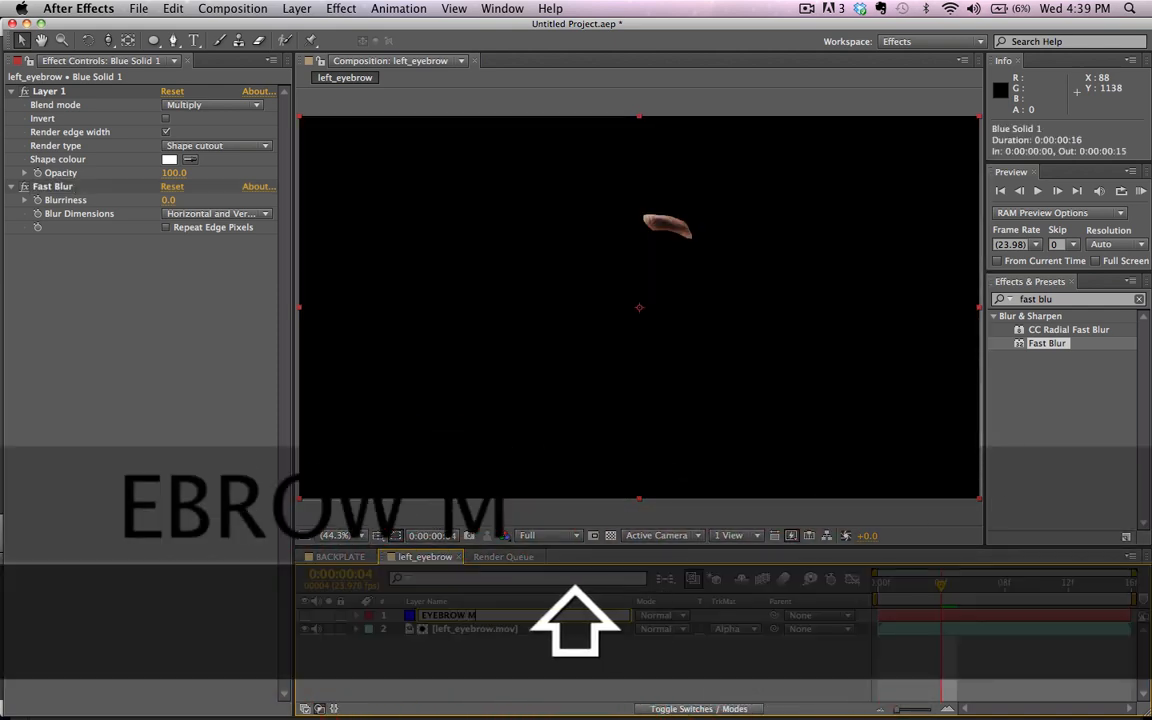
pyautogui.write('atte')
pyautogui.press('Return')
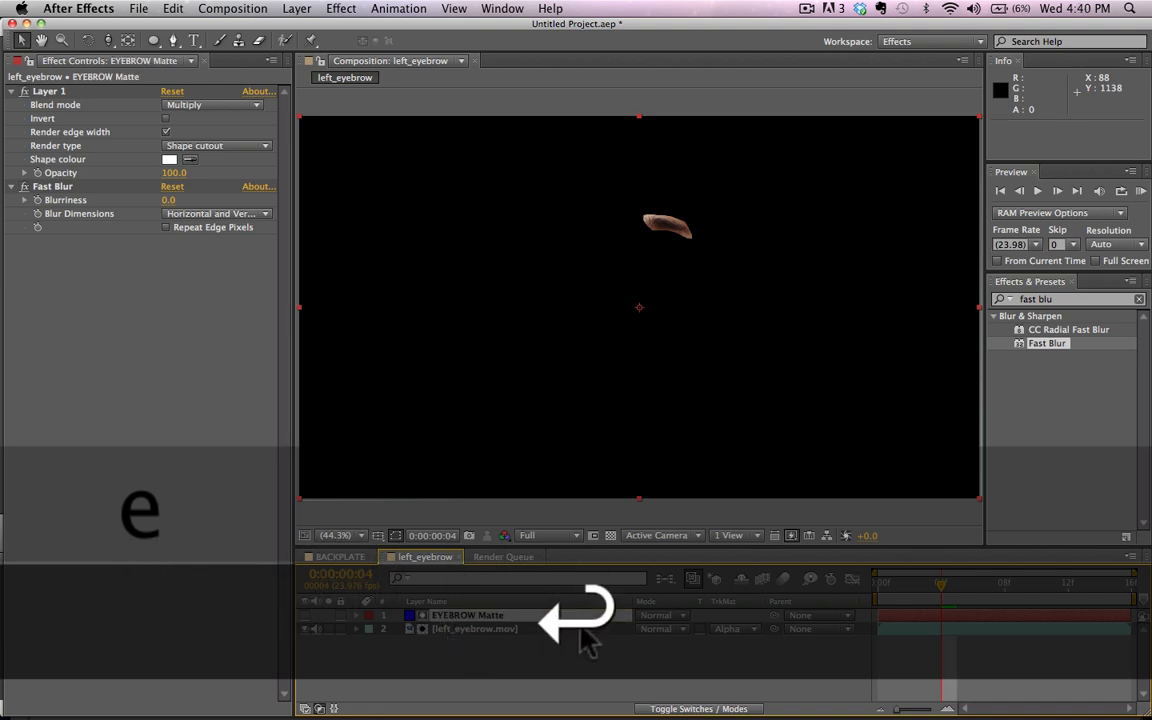
# Step: Set the EYEBROW Matte's Fast Blur Blurriness to 19.0 and check the softened eyebrow edges on the first frames
pyautogui.scroll(2, 613, 247)
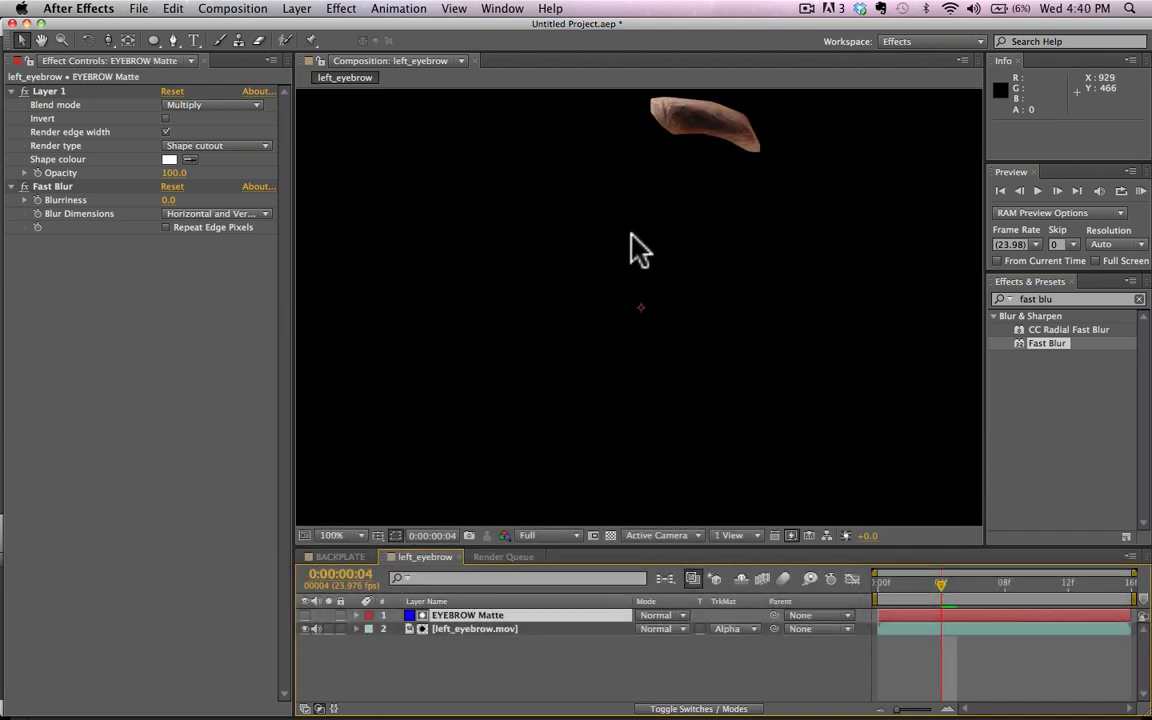
pyautogui.press('h')
pyautogui.moveTo(674, 206); pyautogui.dragTo(609, 380)
pyautogui.press('v')
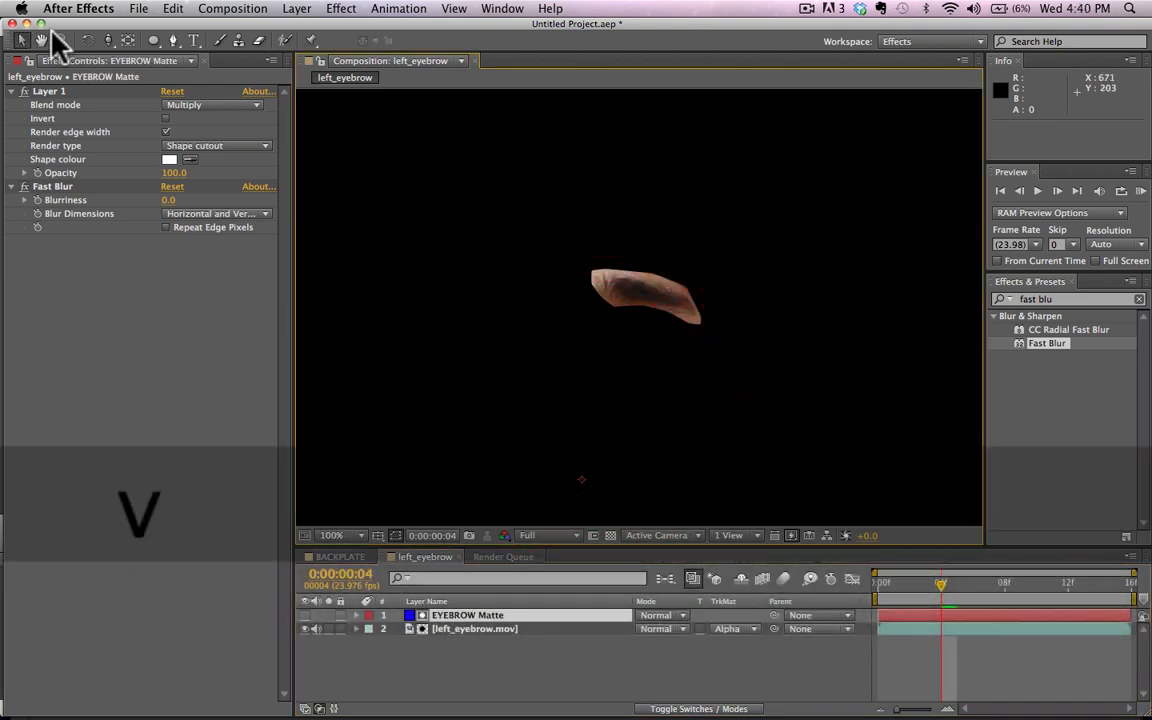
pyautogui.moveTo(168, 200)
pyautogui.mouseDown()
pyautogui.moveTo(192, 200)
pyautogui.moveTo(185, 212)
pyautogui.mouseUp()
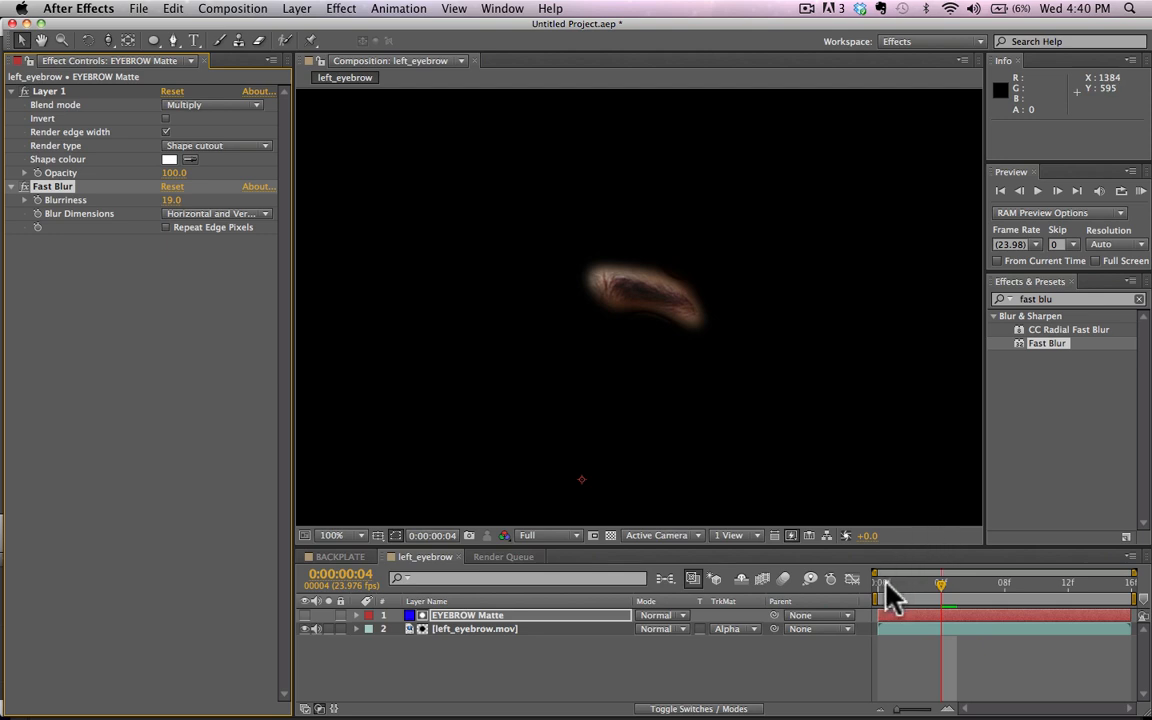
pyautogui.moveTo(879, 586); pyautogui.dragTo(909, 584)
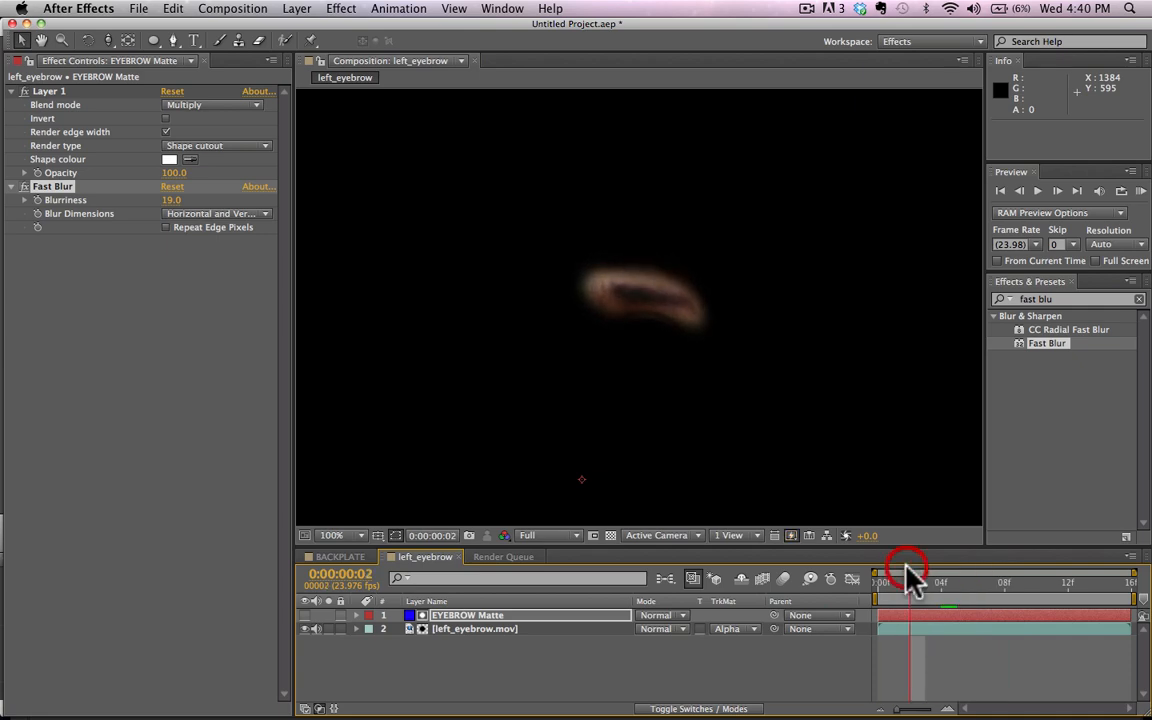
# Step: Change to the Standard workspace
pyautogui.click(399, 8)
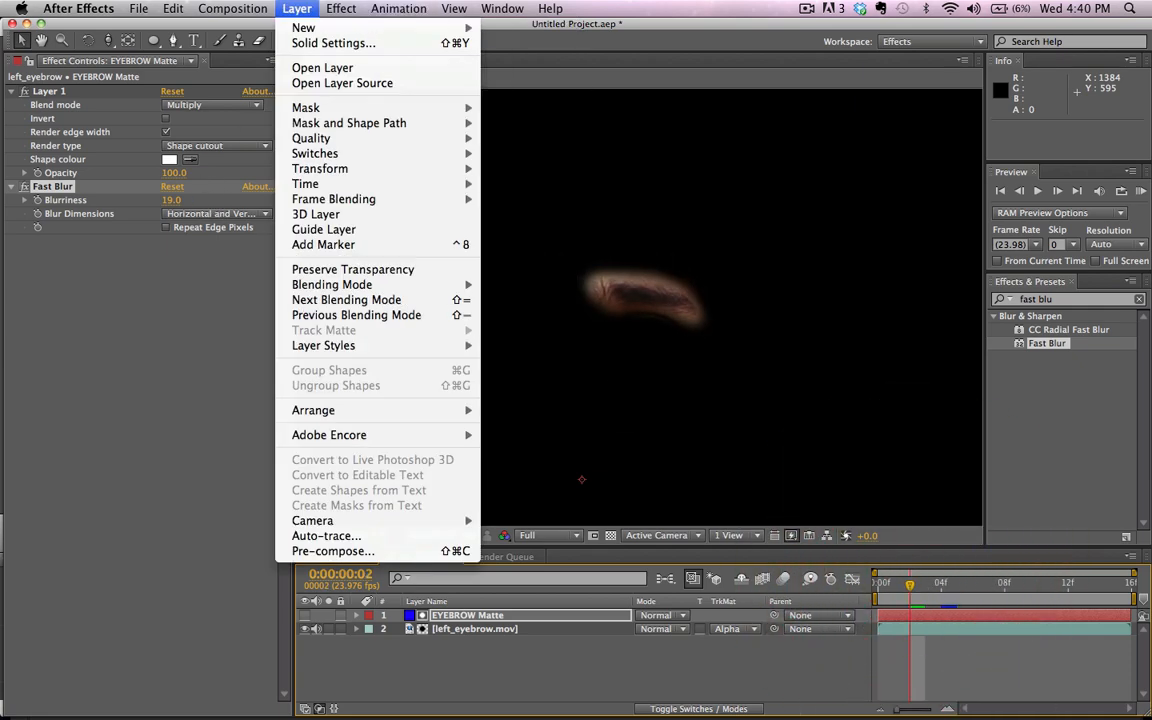
pyautogui.moveTo(506, 6)
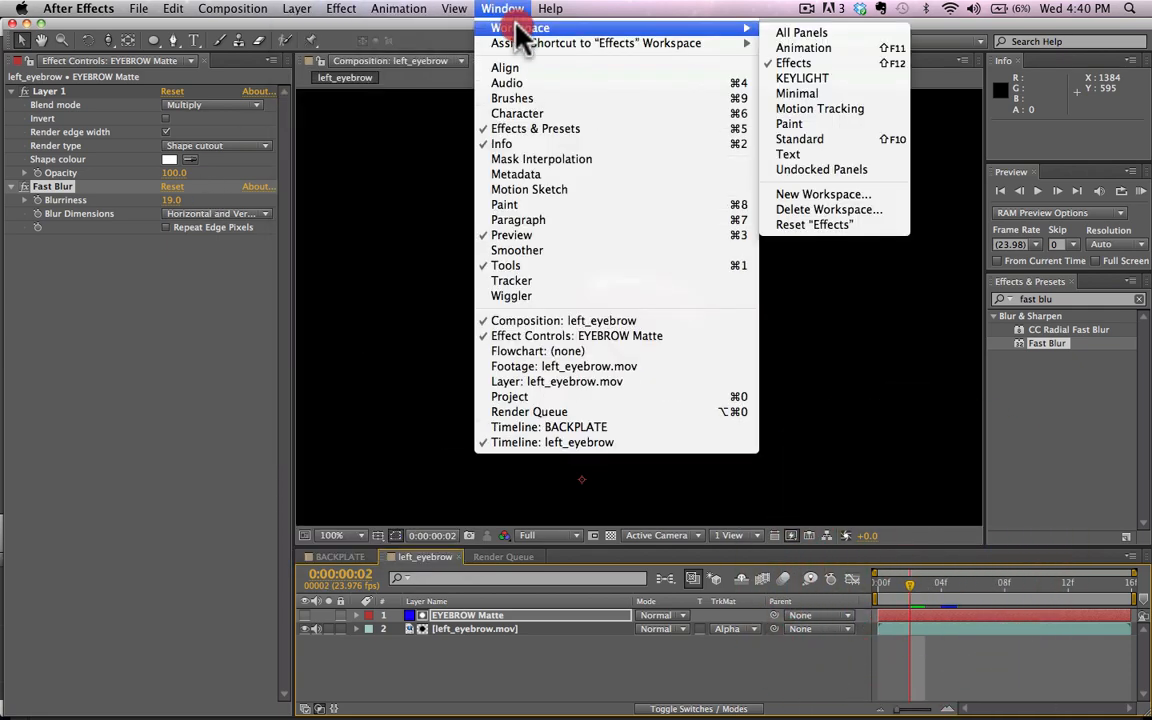
pyautogui.click(843, 145)
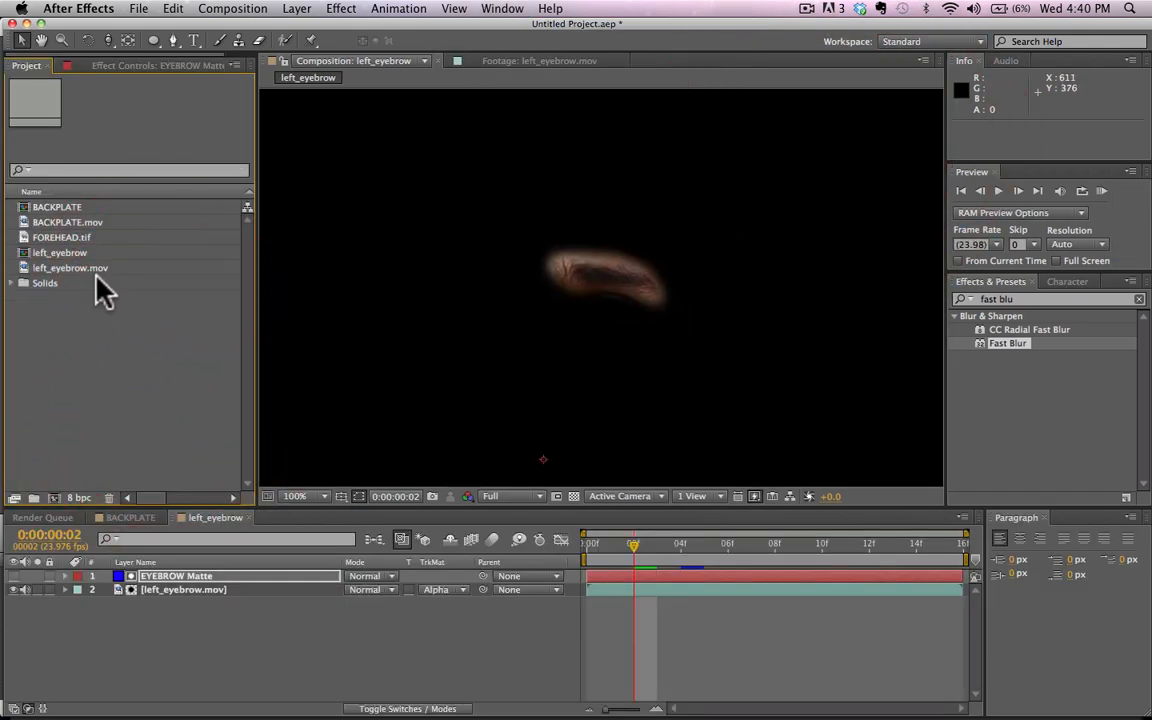
# Step: Open the FOREHEAD.tif footage and examine the face and forehead area up close
pyautogui.click(68, 240)
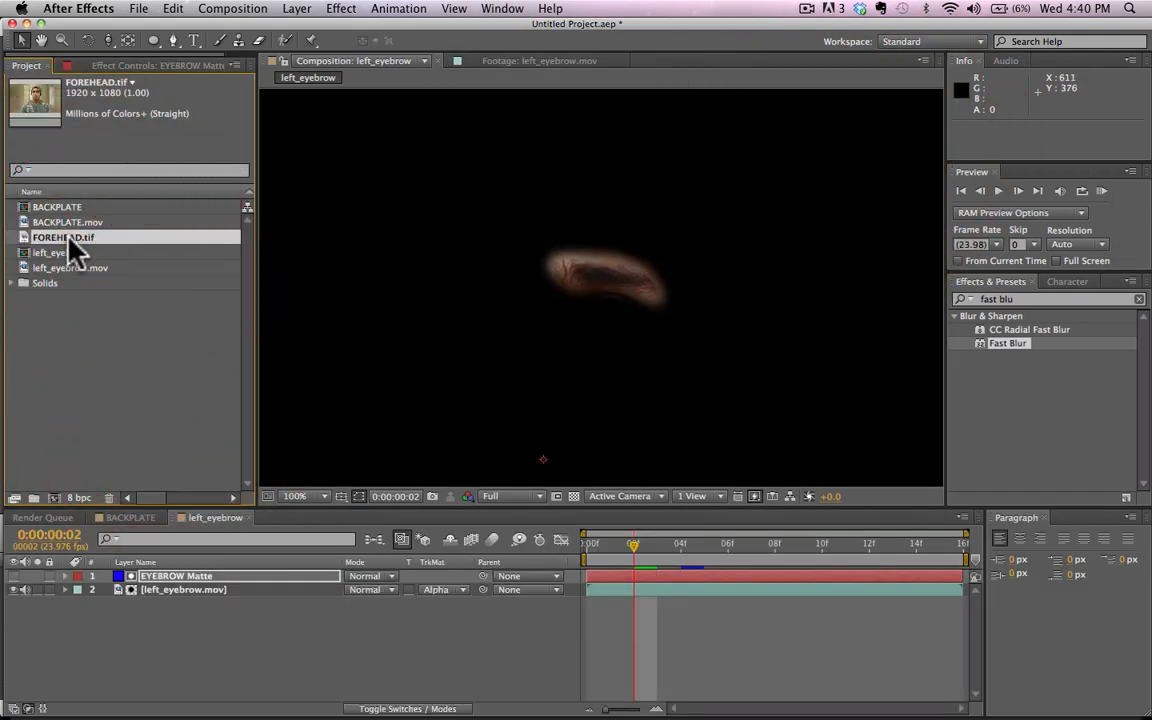
pyautogui.doubleClick(68, 240)
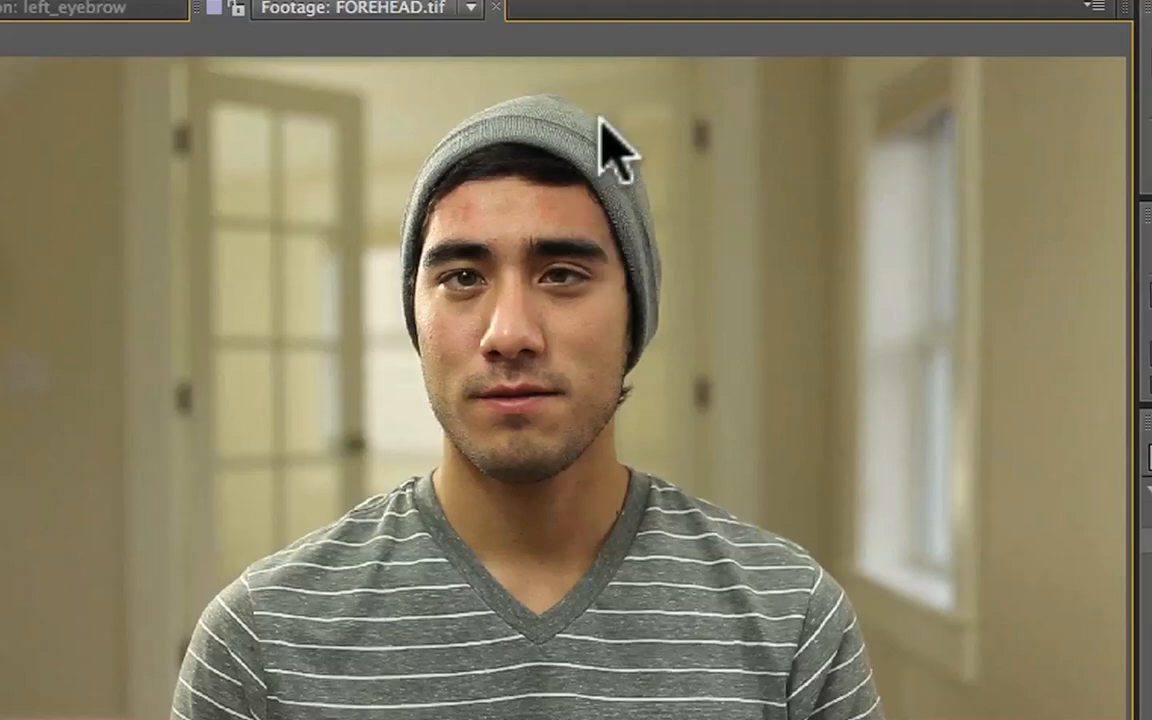
pyautogui.scroll(2, 600, 118)
pyautogui.press('space')
pyautogui.moveTo(600, 121); pyautogui.dragTo(463, 388)
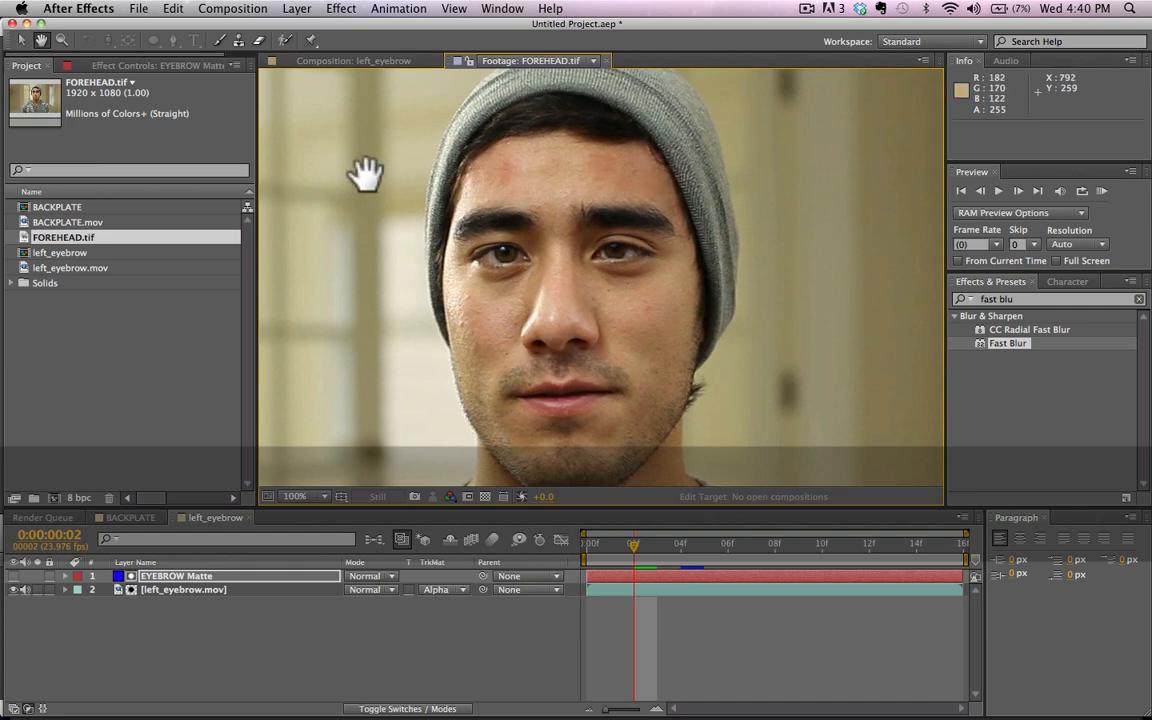
pyautogui.press('v')
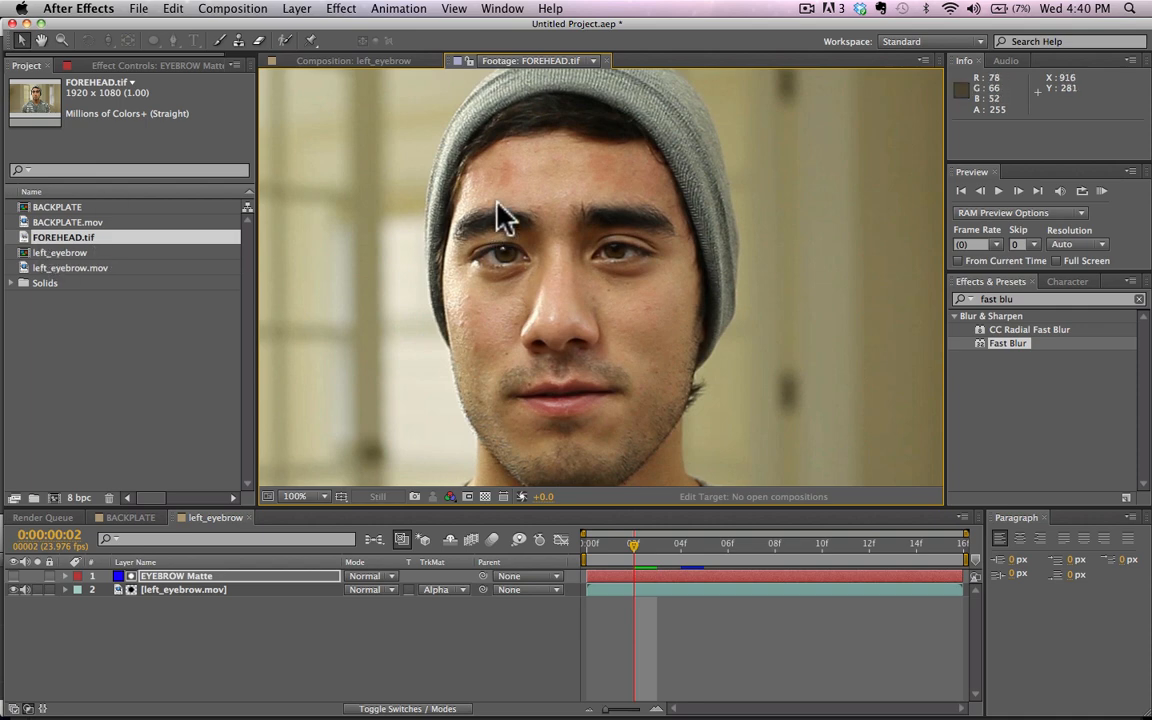
# Step: Add FOREHEAD.tif to the left_eyebrow composition and place it beneath the left_eyebrow.mov layer
pyautogui.click(53, 238)
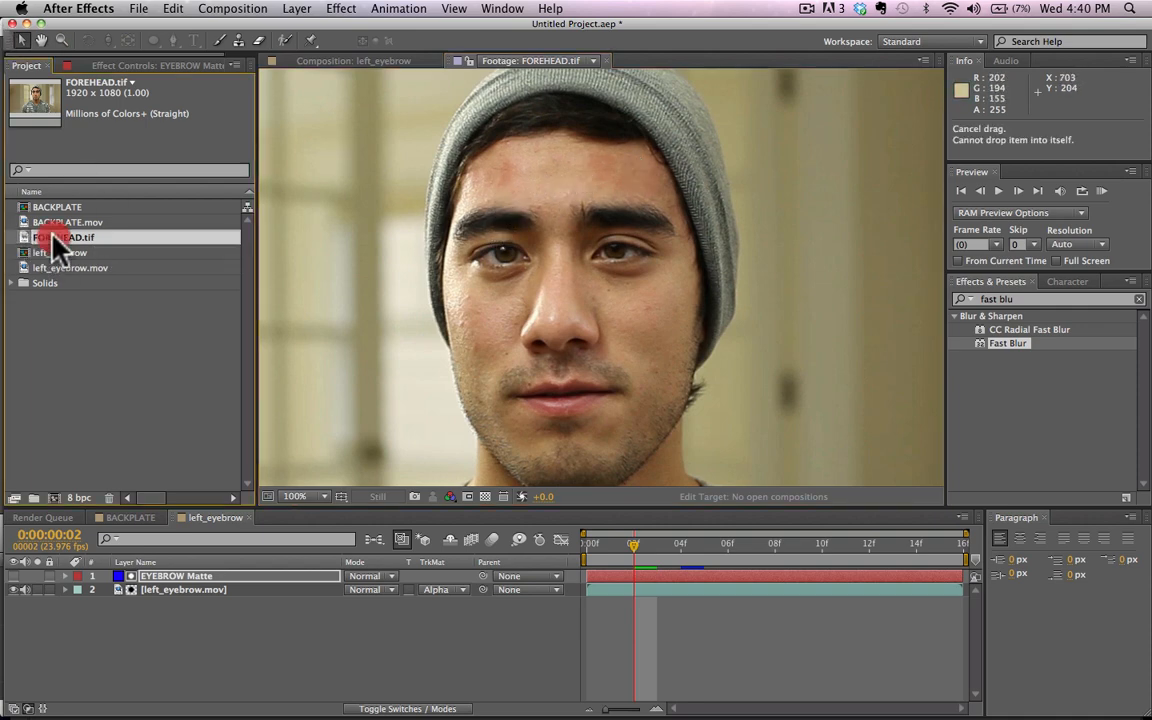
pyautogui.moveTo(55, 243); pyautogui.dragTo(270, 578)
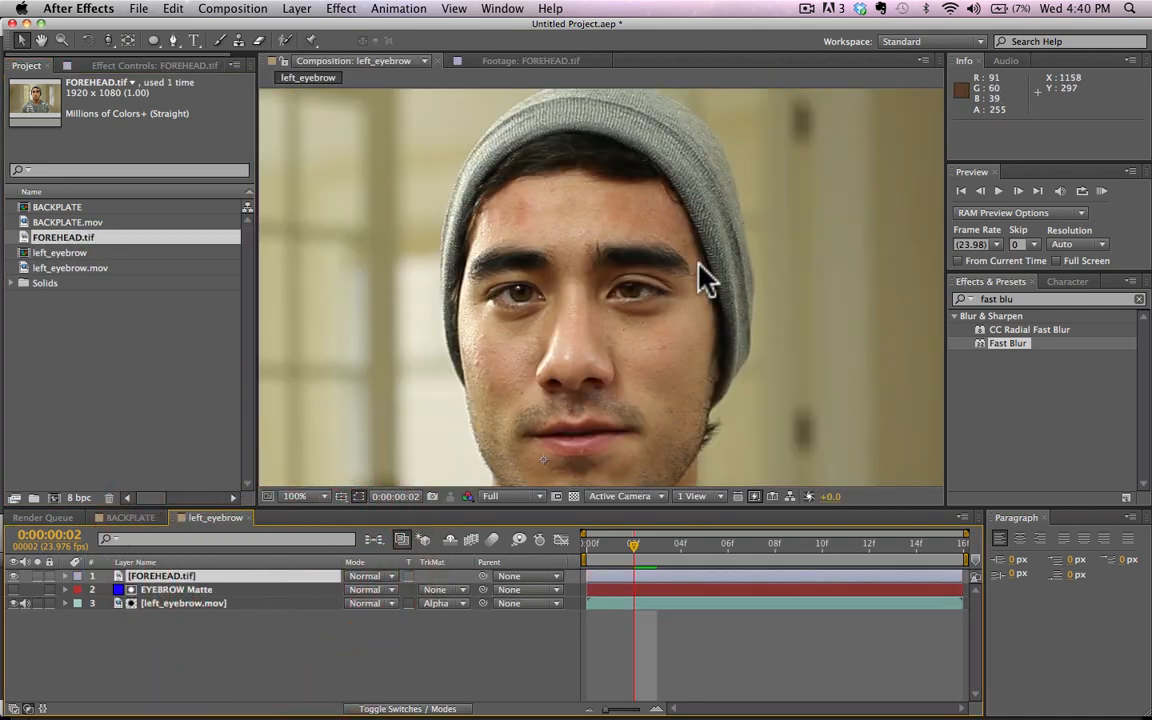
pyautogui.scroll(-4, 754, 405)
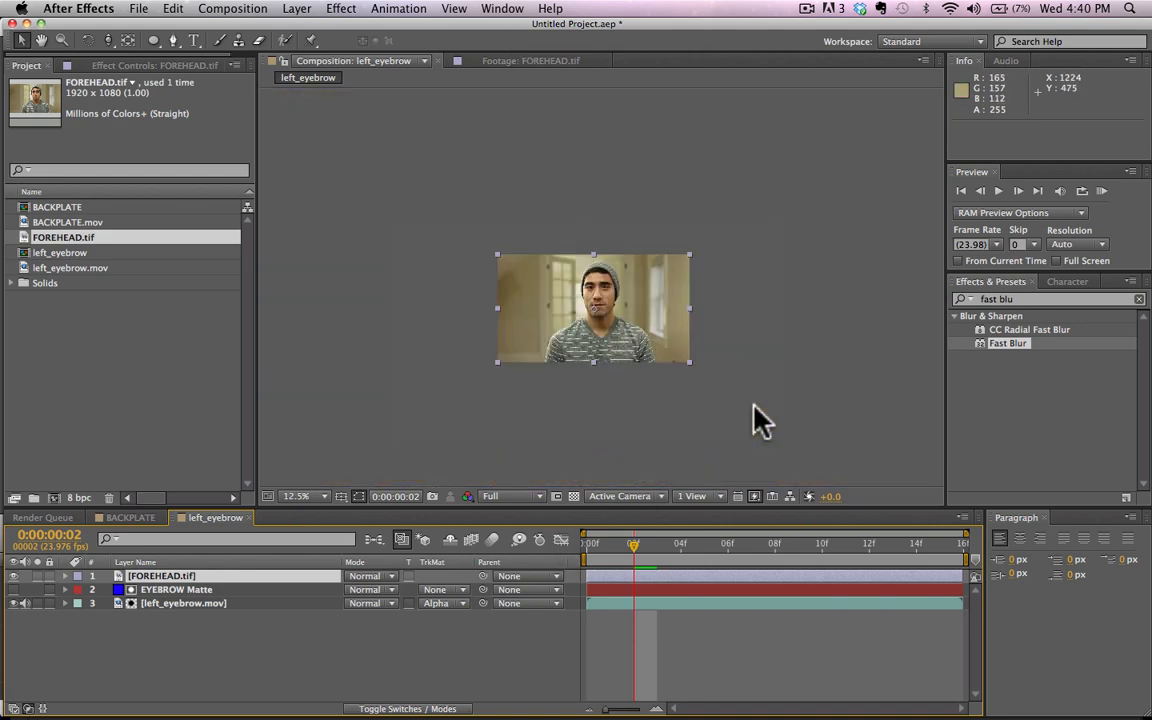
pyautogui.hotkey('shift', '/')
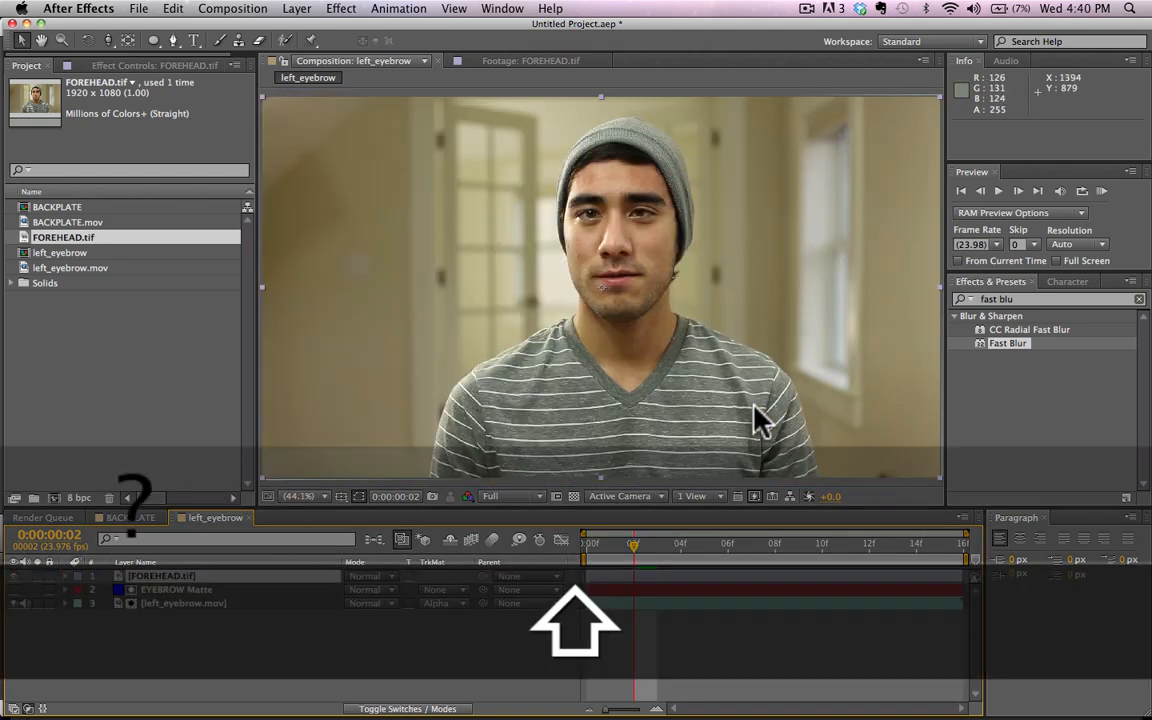
pyautogui.click(13, 576)
pyautogui.click(13, 576)
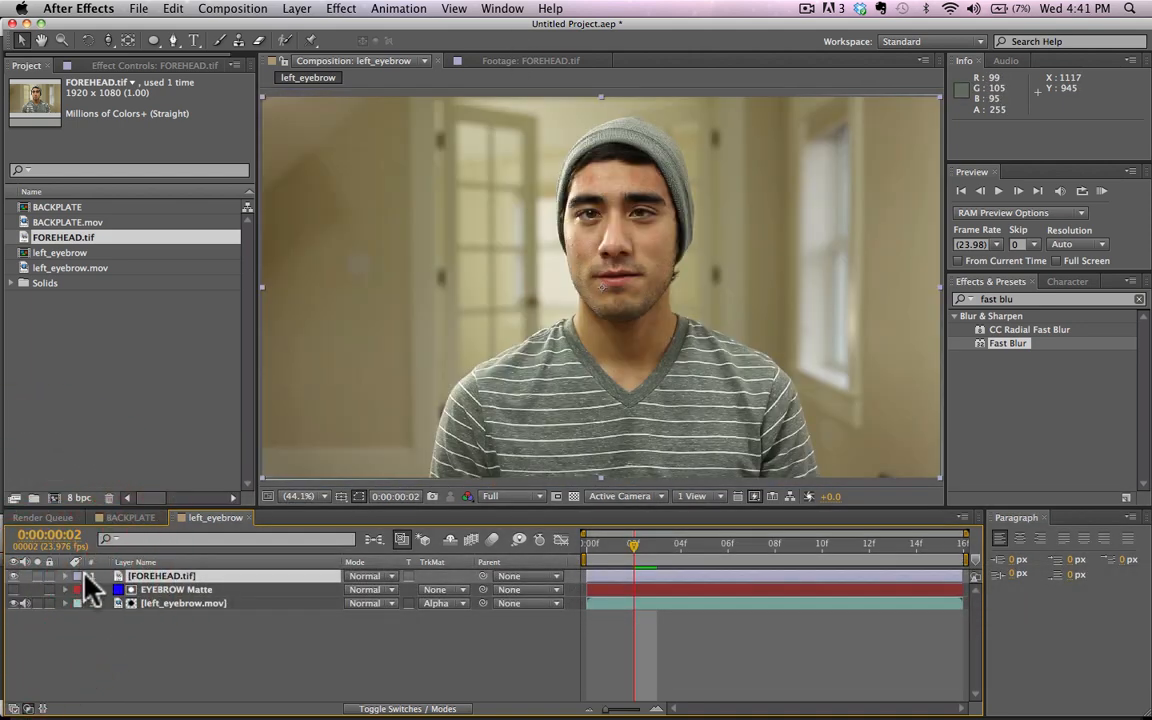
pyautogui.moveTo(116, 578); pyautogui.dragTo(139, 612)
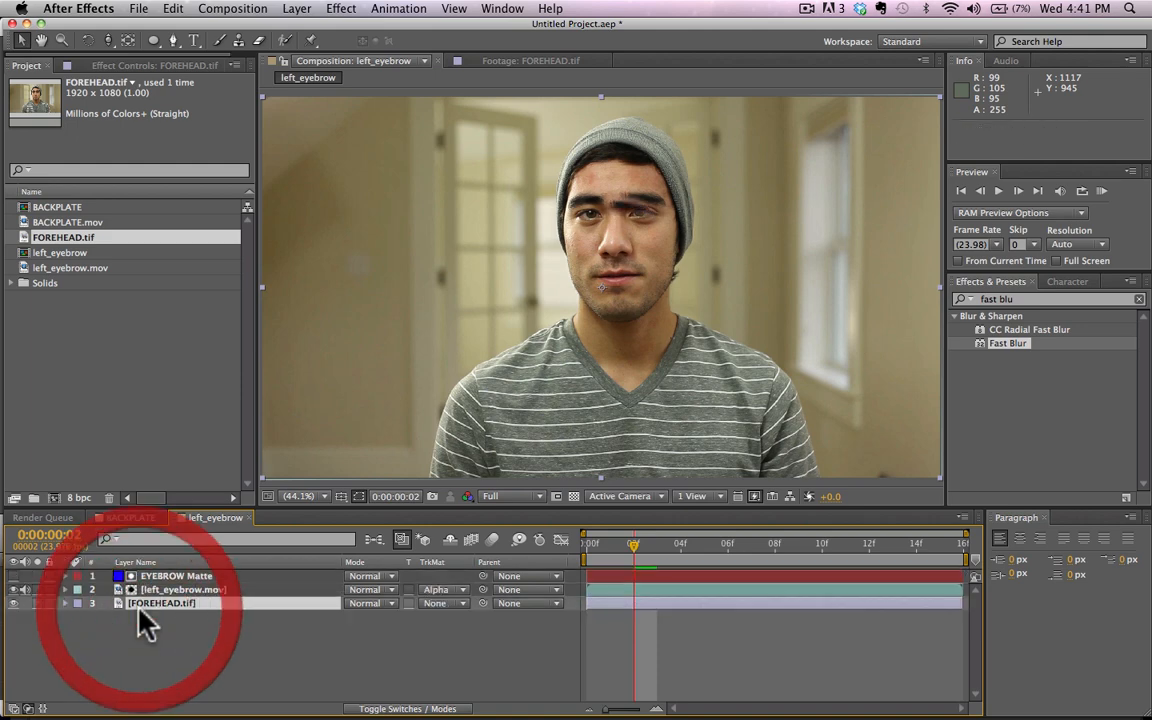
# Step: Move the FOREHEAD.tif layer to position 922.0, 564.0 so the face lines up with the matted eyebrow
pyautogui.scroll(3, 688, 142)
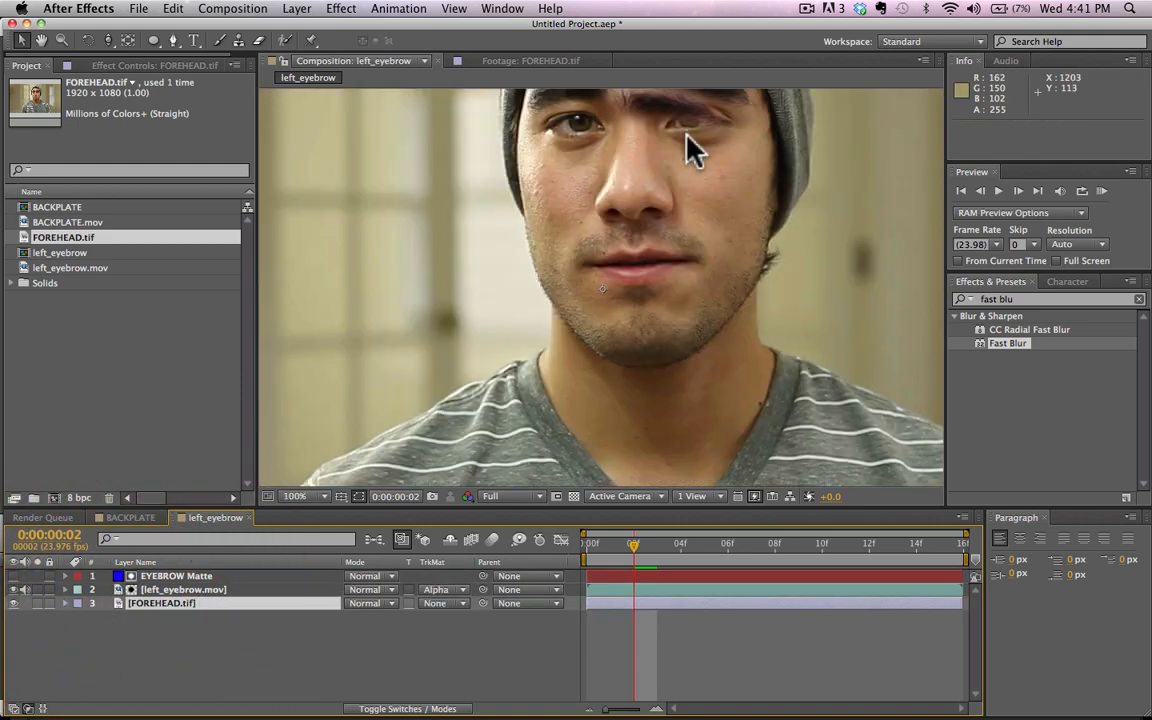
pyautogui.press('h')
pyautogui.moveTo(617, 167); pyautogui.dragTo(527, 309)
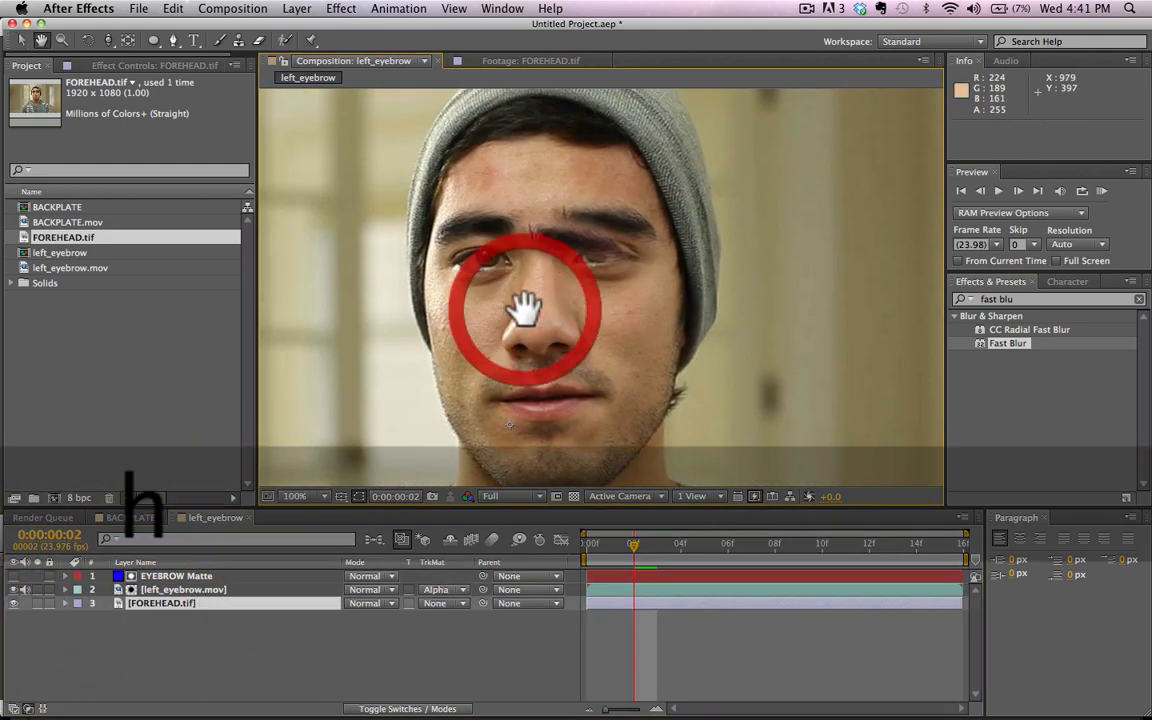
pyautogui.moveTo(671, 315)
pyautogui.mouseDown()
pyautogui.moveTo(662, 333)
pyautogui.moveTo(638, 337)
pyautogui.mouseUp()
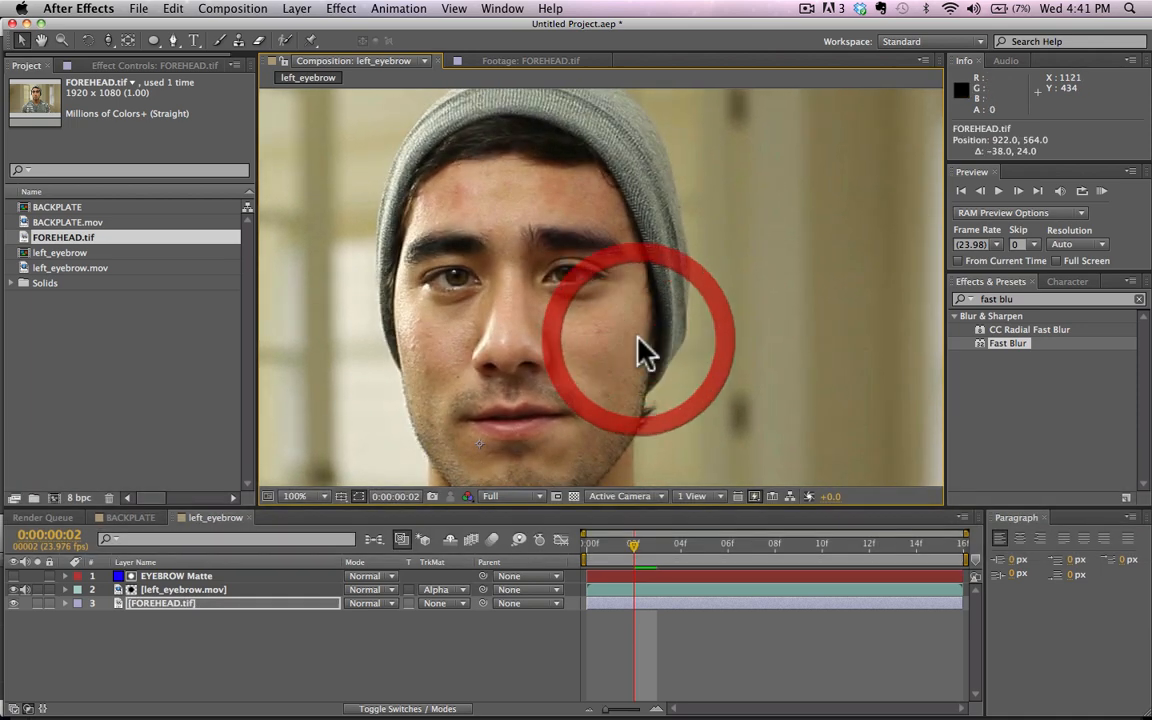
# Step: Apply Mesh Warp to the FOREHEAD.tif layer with 30 rows and 27 columns
pyautogui.click(1033, 300)
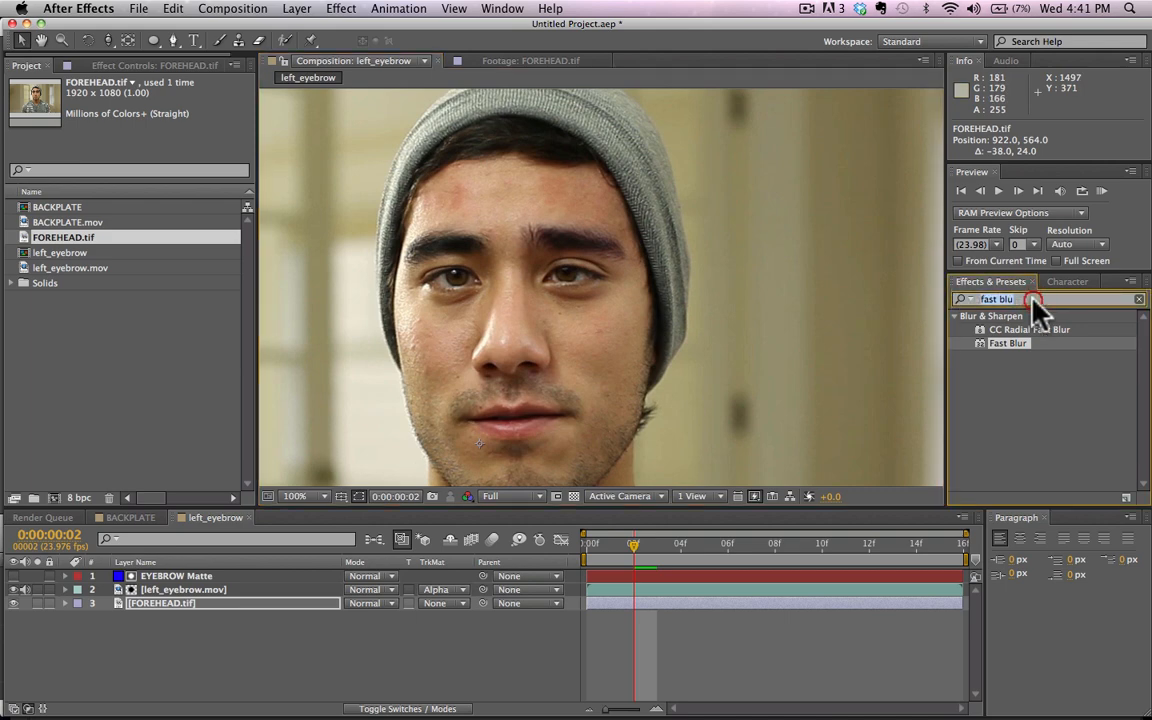
pyautogui.write('mesh')
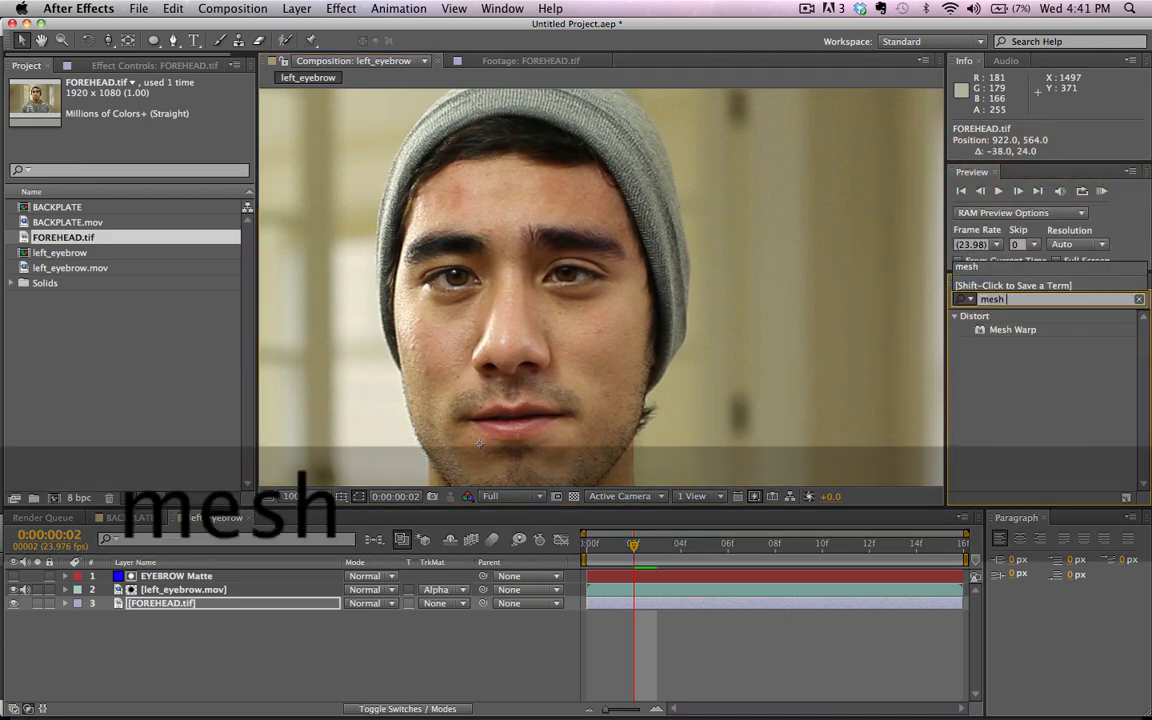
pyautogui.moveTo(1024, 330); pyautogui.dragTo(230, 616)
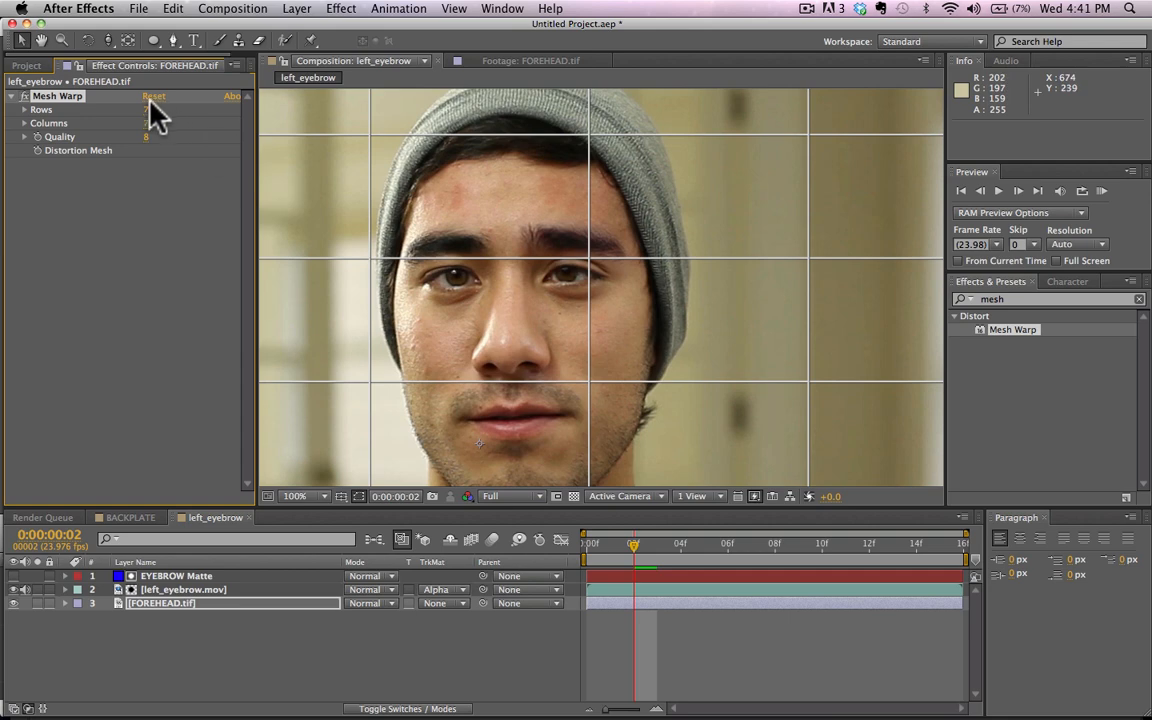
pyautogui.moveTo(150, 110); pyautogui.dragTo(188, 123)
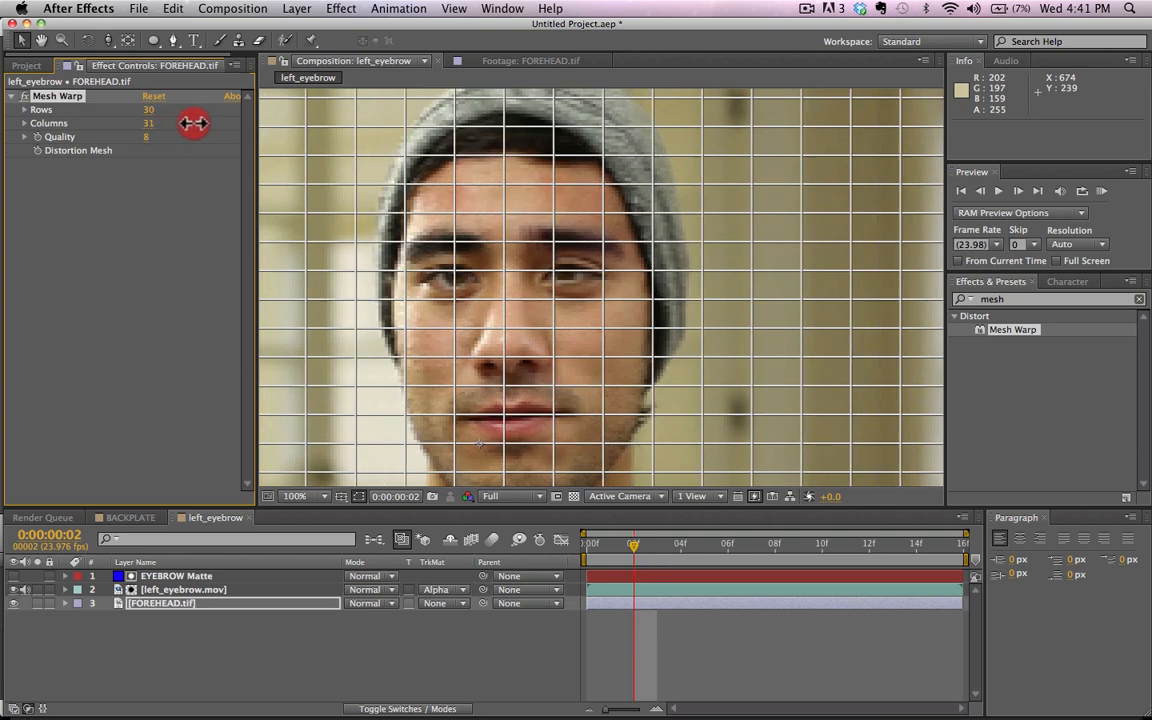
pyautogui.moveTo(195, 122); pyautogui.dragTo(194, 123)
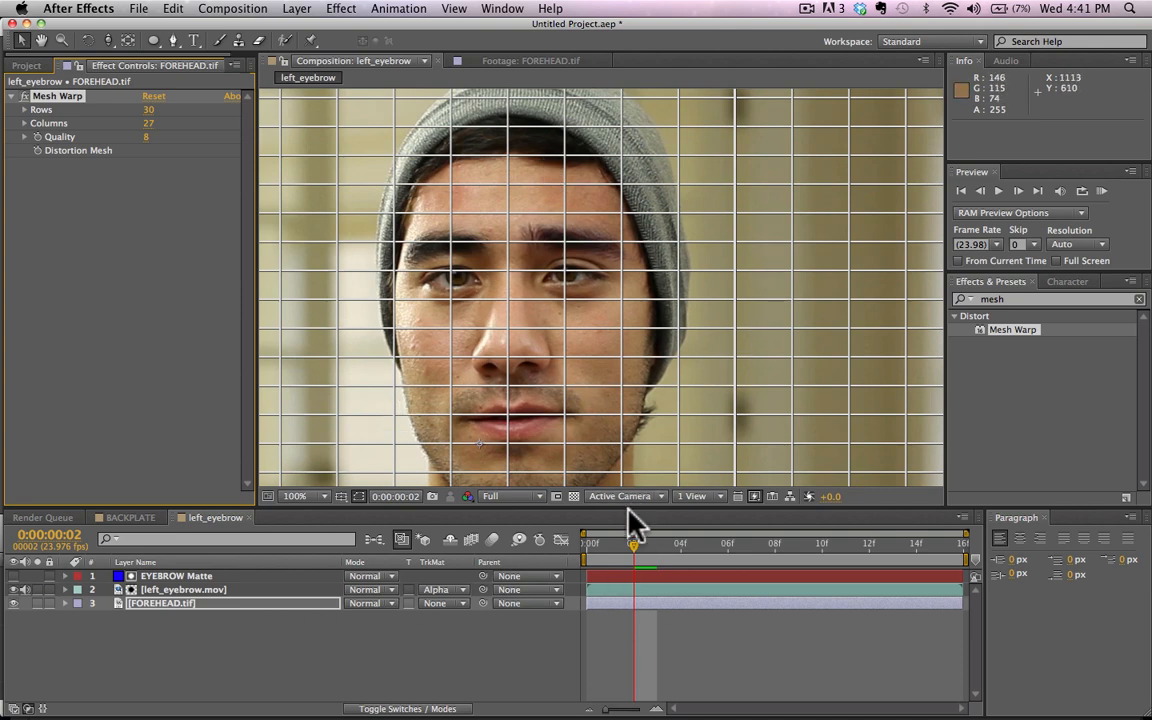
# Step: At frame 0, compare the face with left_eyebrow.mov hidden and shown, and enable keyframing for the Distortion Mesh on FOREHEAD.tif
pyautogui.click(600, 548)
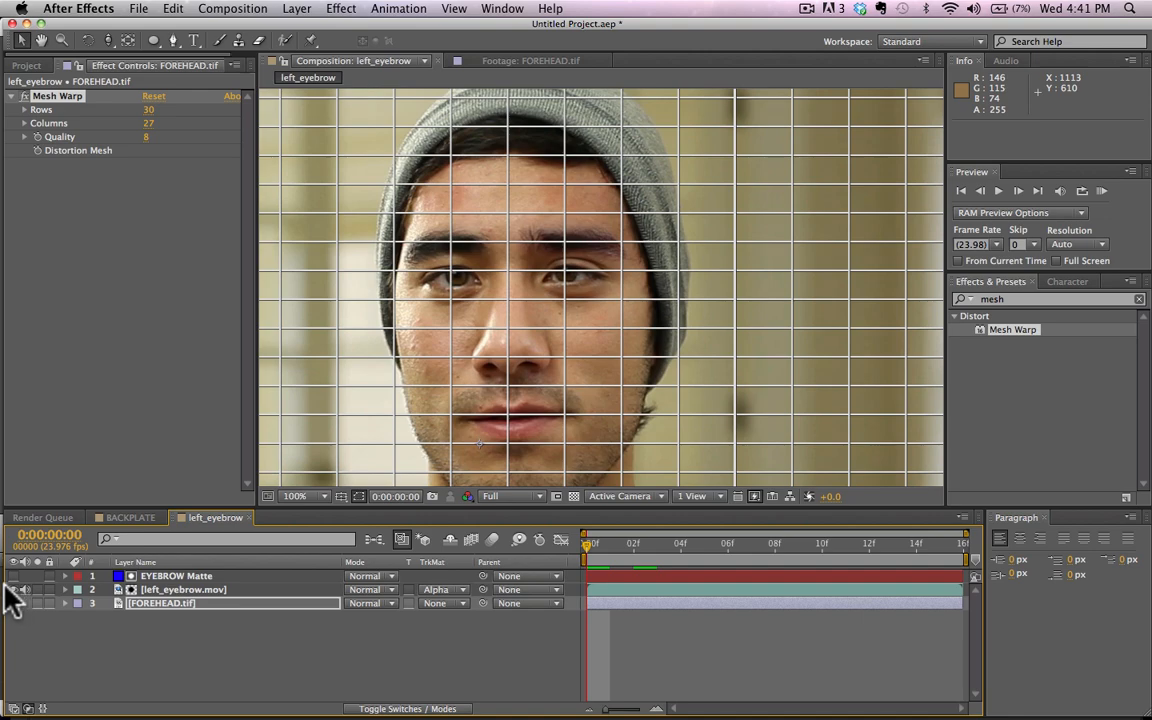
pyautogui.press('h')
pyautogui.moveTo(597, 256); pyautogui.dragTo(610, 293)
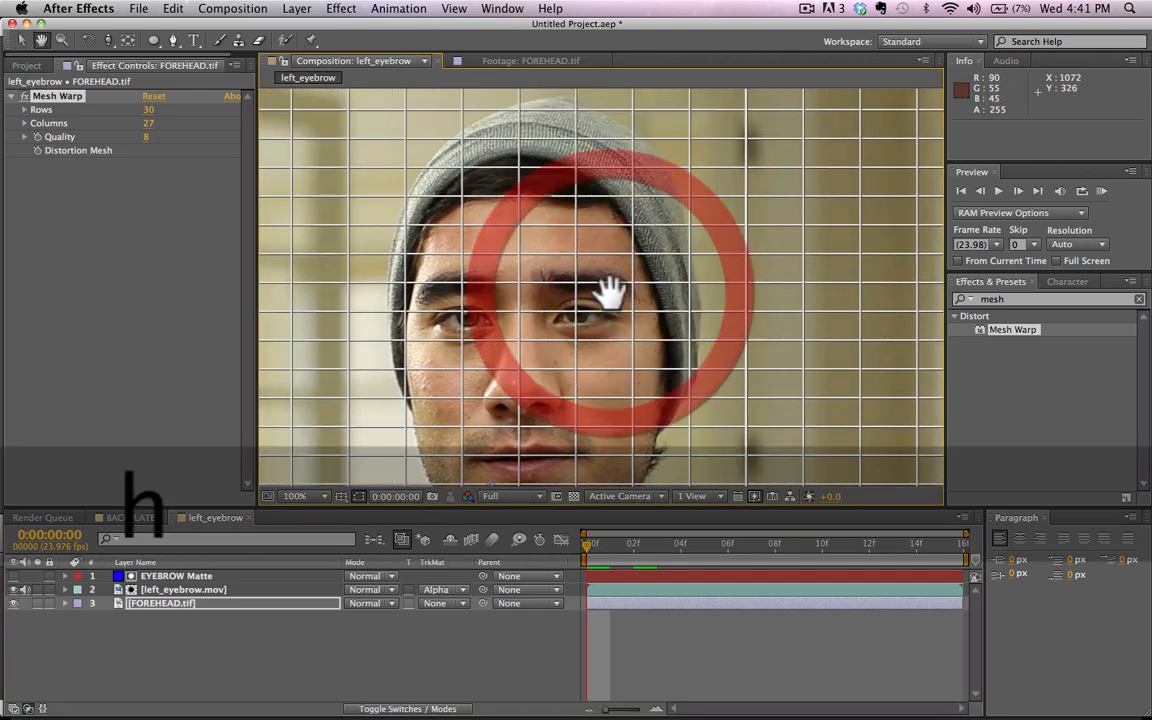
pyautogui.press('.')
pyautogui.press('.')
pyautogui.press(',')
pyautogui.press(',')
pyautogui.press('v')
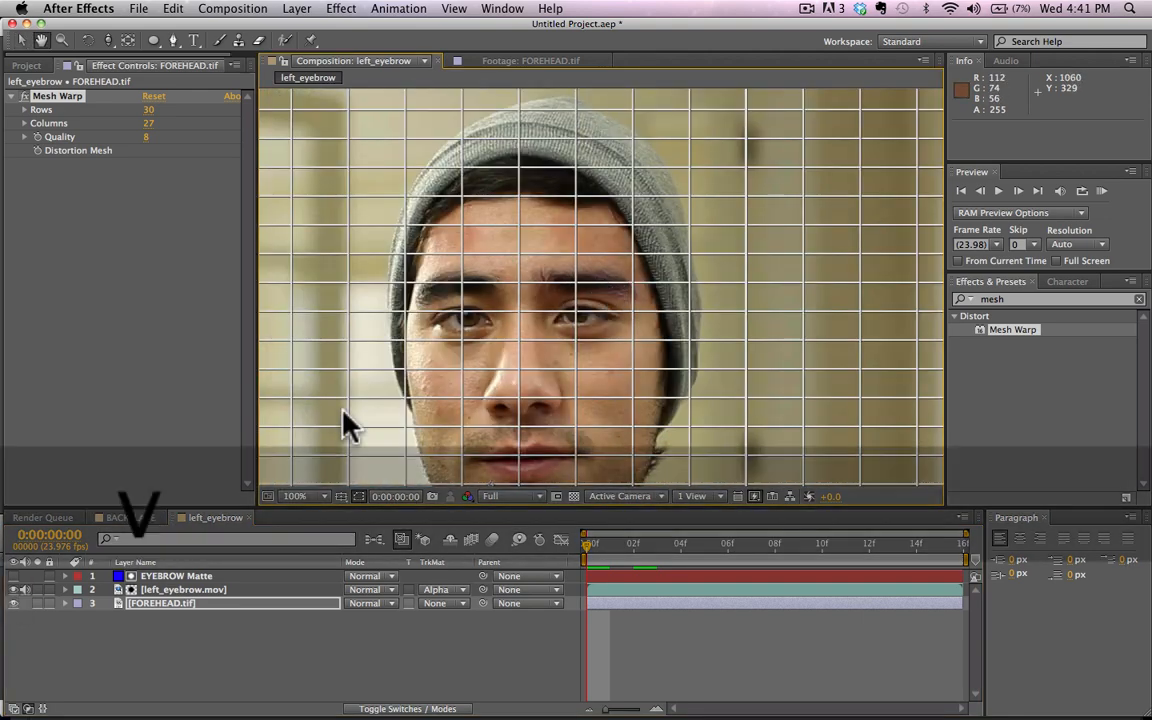
pyautogui.click(16, 590)
pyautogui.click(16, 590)
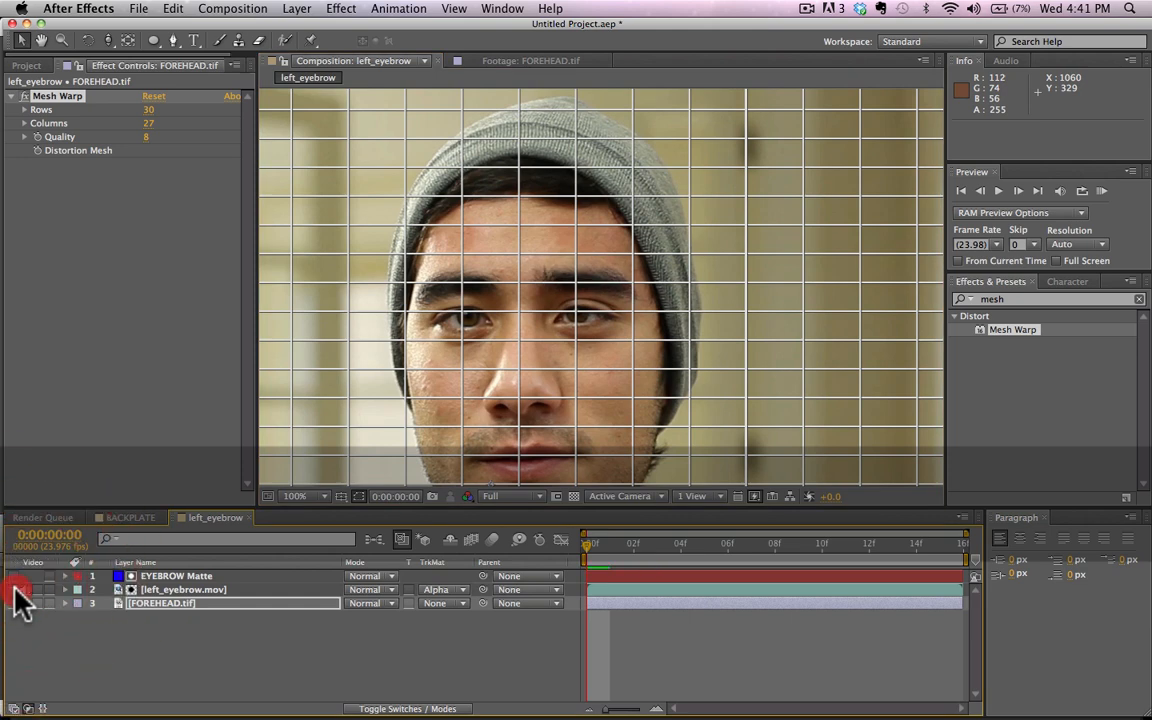
pyautogui.click(16, 590)
pyautogui.click(16, 590)
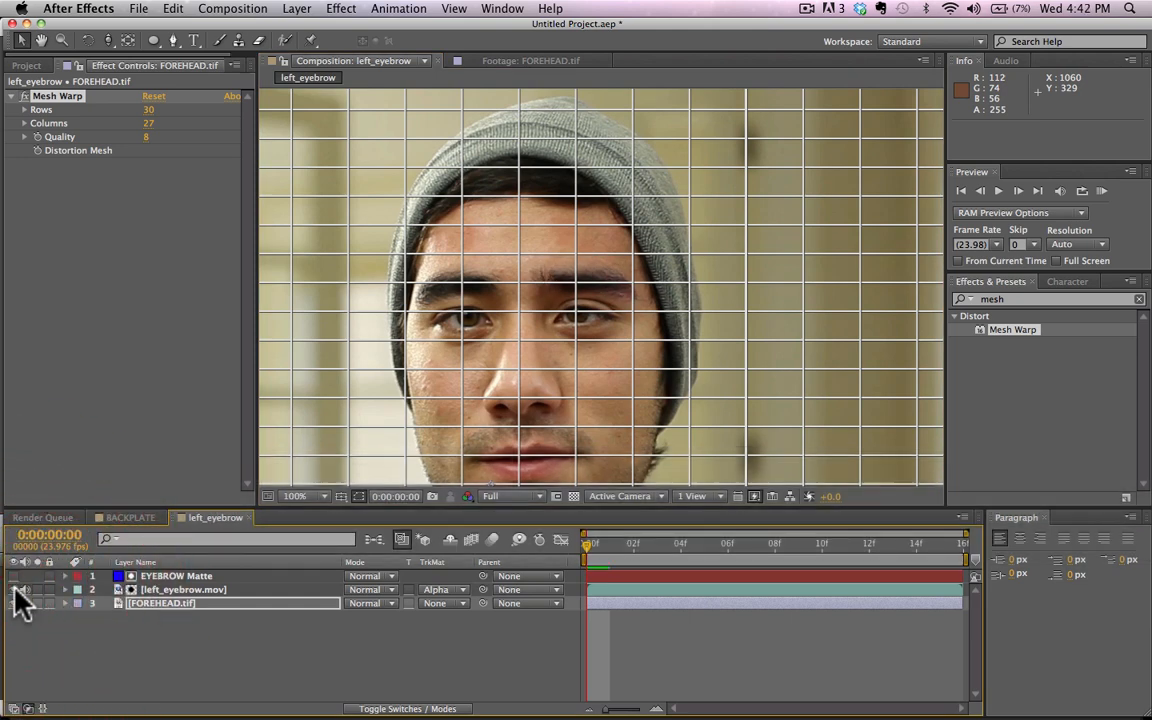
pyautogui.click(16, 590)
pyautogui.click(16, 590)
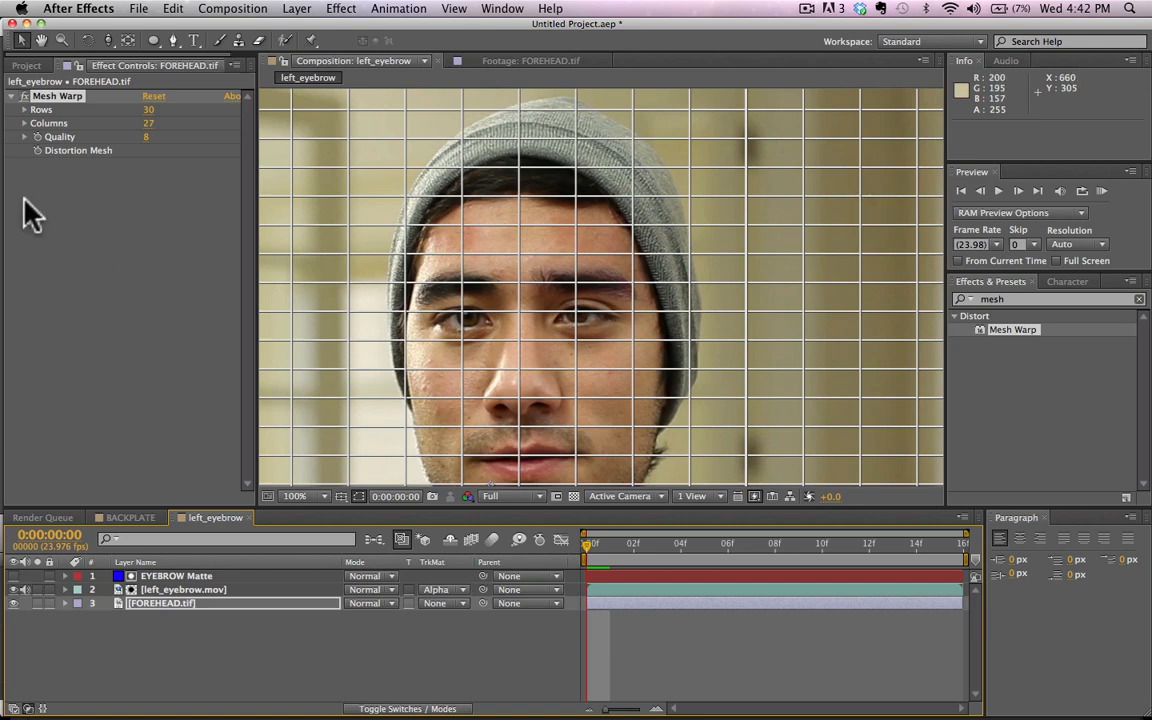
pyautogui.click(37, 151)
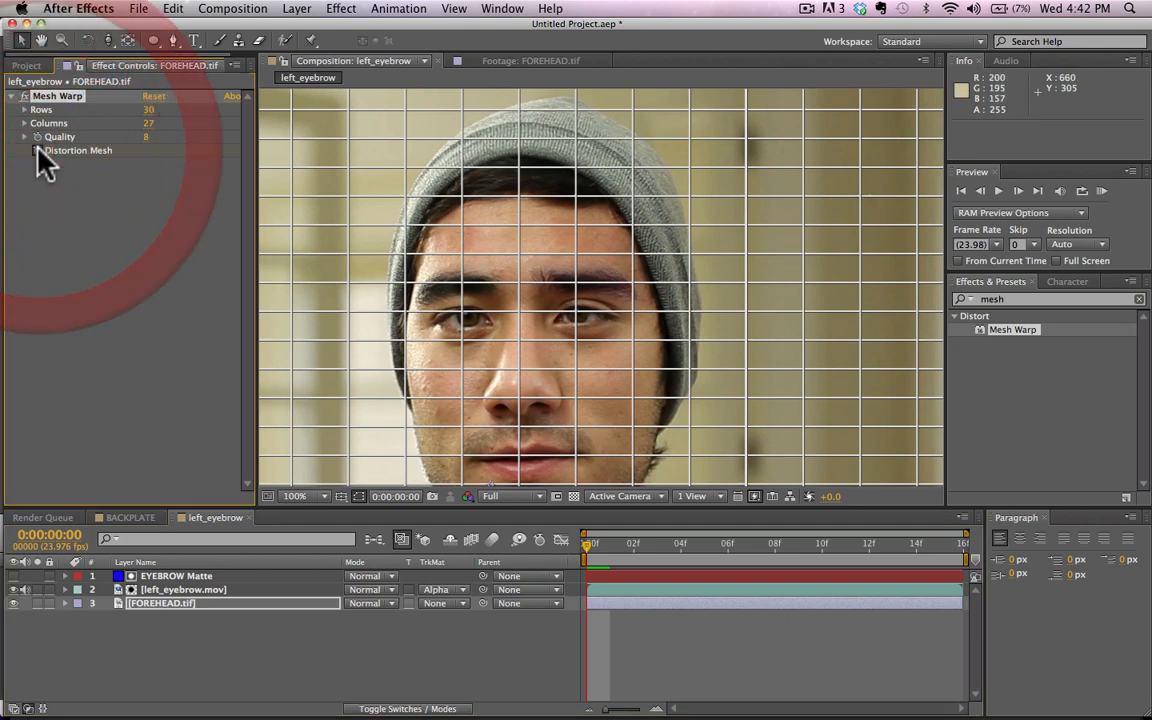
# Step: Step through the frames to examine how the eyebrow moves against the forehead mesh
pyautogui.click(14, 590)
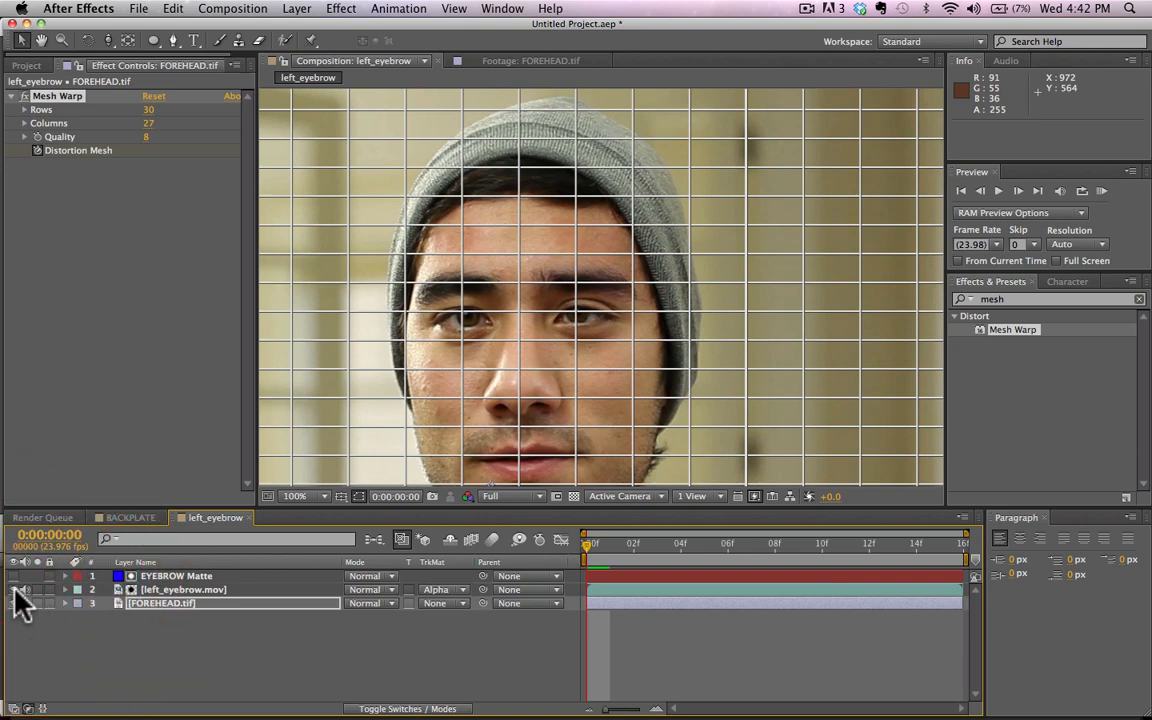
pyautogui.press('super+Right')
pyautogui.press('super+Right')
pyautogui.press('super+Right')
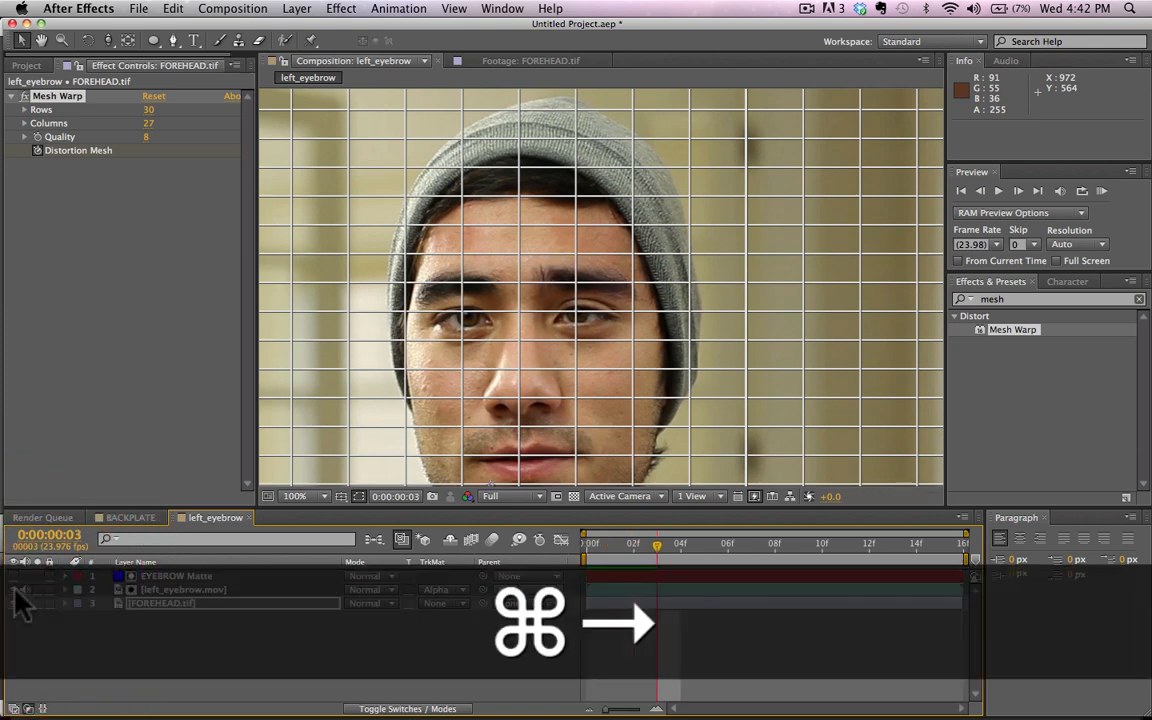
pyautogui.press('super+Left')
pyautogui.press('super+Left')
pyautogui.press('super+Left')
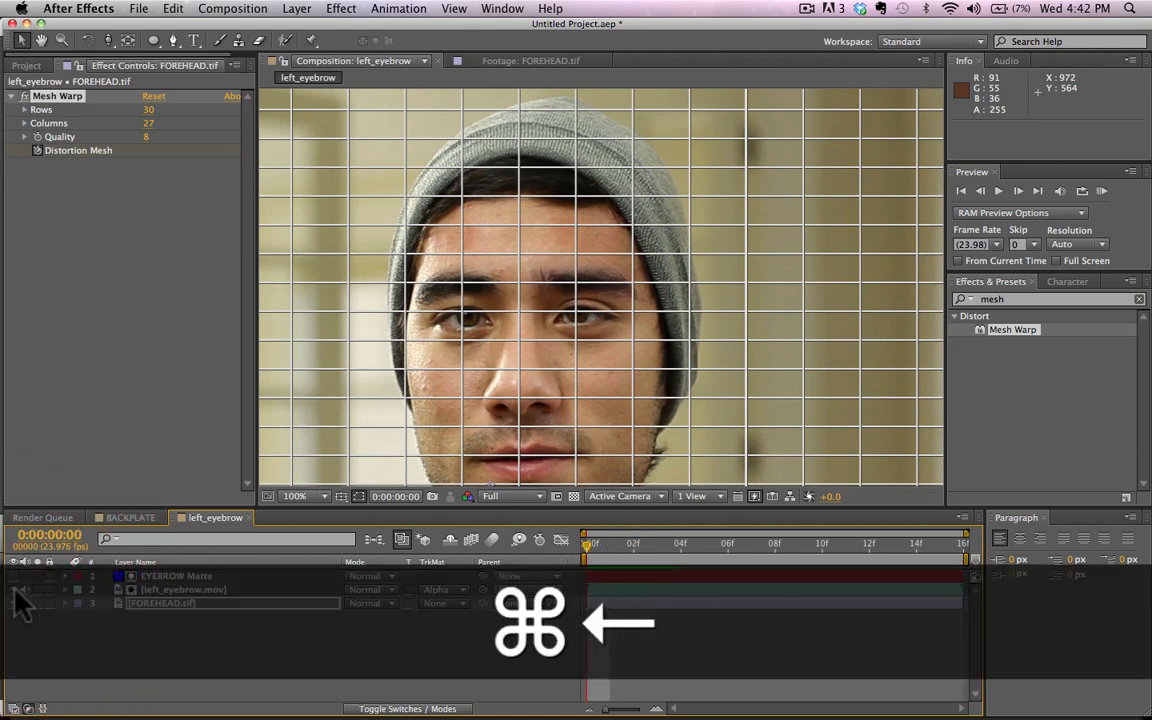
pyautogui.press('super+Right')
pyautogui.press('super+Right')
pyautogui.press('super+Right')
pyautogui.press('super+Right')
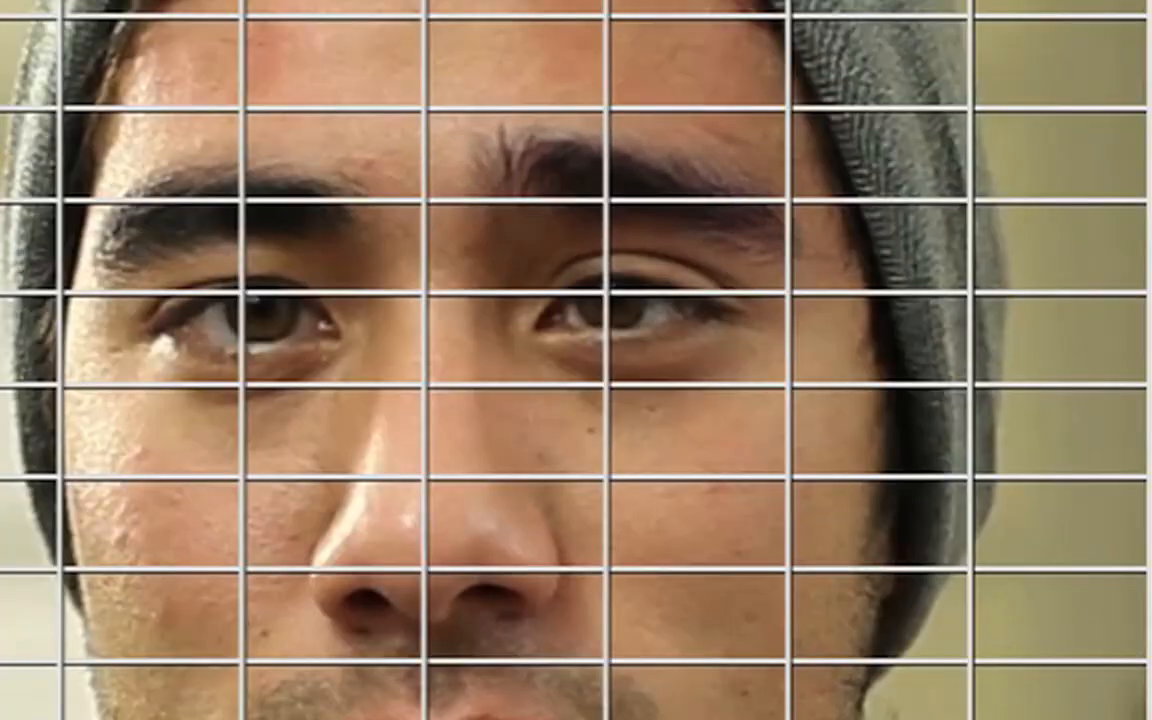
pyautogui.press('super+Right')
pyautogui.press('super+Right')
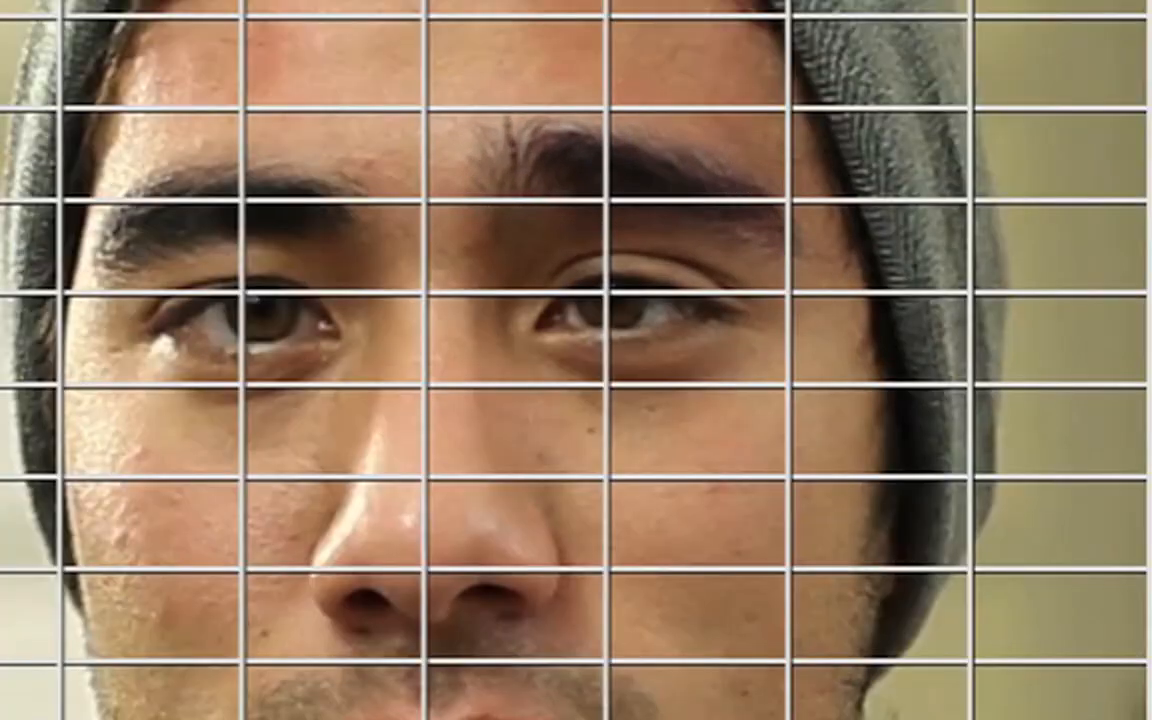
pyautogui.press('super+Right')
pyautogui.press('super+Right')
pyautogui.press('super+Right')
pyautogui.press('super+Right')
pyautogui.press('super+Right')
pyautogui.press('super+Right')
pyautogui.press('super+Right')
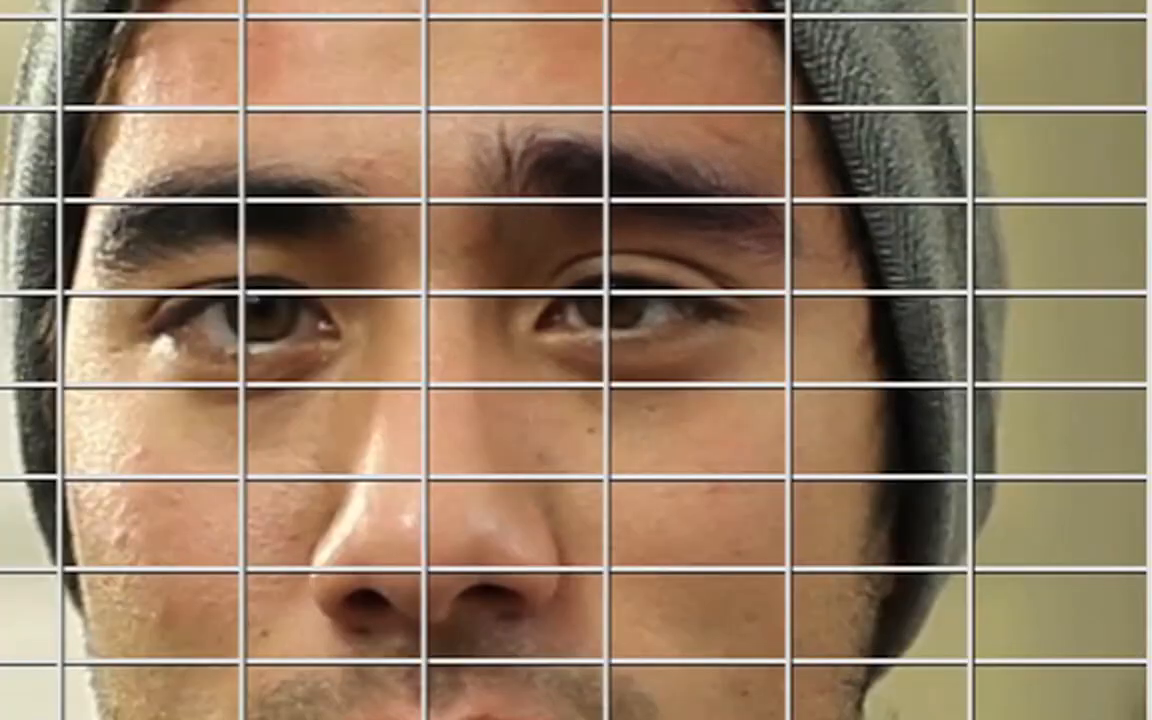
pyautogui.press('super+Right')
pyautogui.press('super+Right')
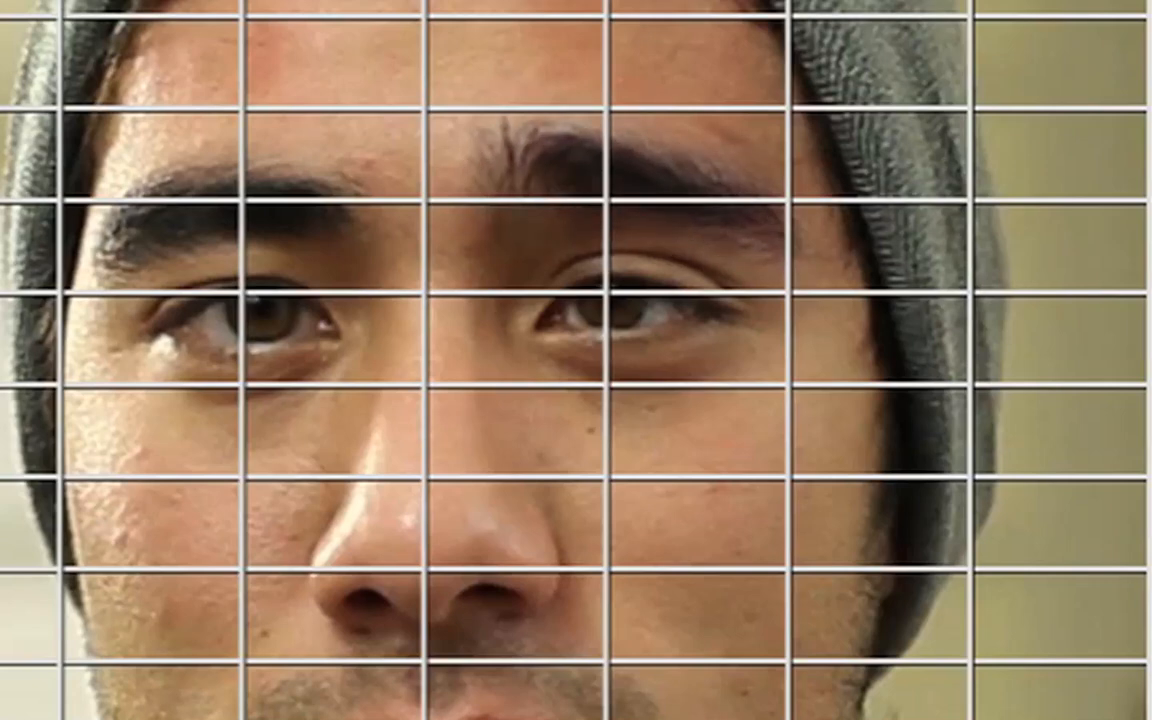
# Step: Step through the opening frames to find where the eyebrow reaches its highest point, stopping at frame 5
pyautogui.press('super+Right')
pyautogui.press('super+z')
pyautogui.press('super+z')
pyautogui.press('super+z')
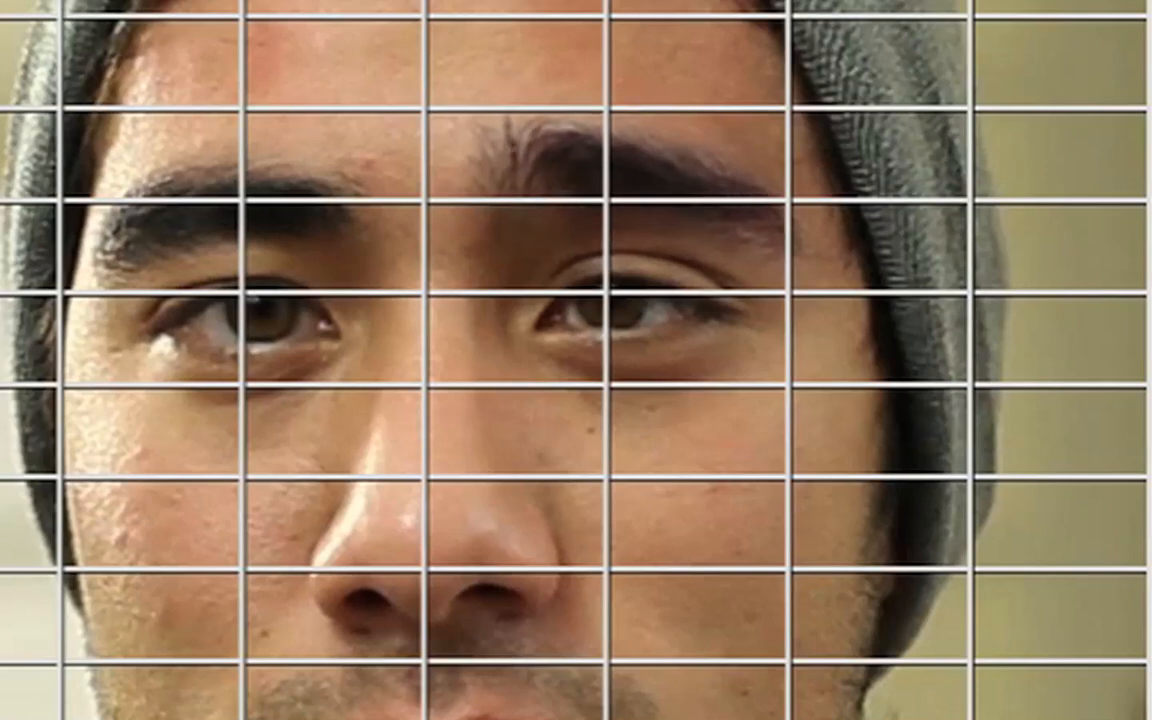
pyautogui.press('super+Left')
pyautogui.press('super+Left')
pyautogui.press('super+Left')
pyautogui.press('super+Left')
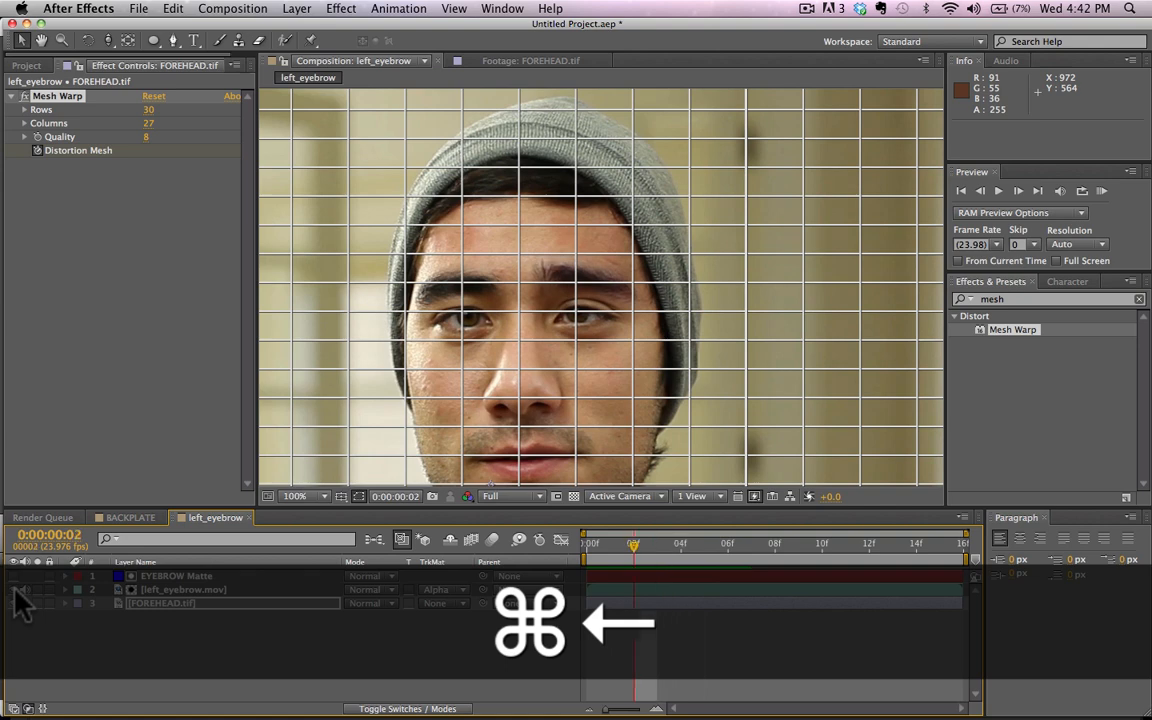
pyautogui.press('super+Right')
pyautogui.press('super+Right')
pyautogui.press('super+Right')
pyautogui.press('super+Right')
pyautogui.press('super+Right')
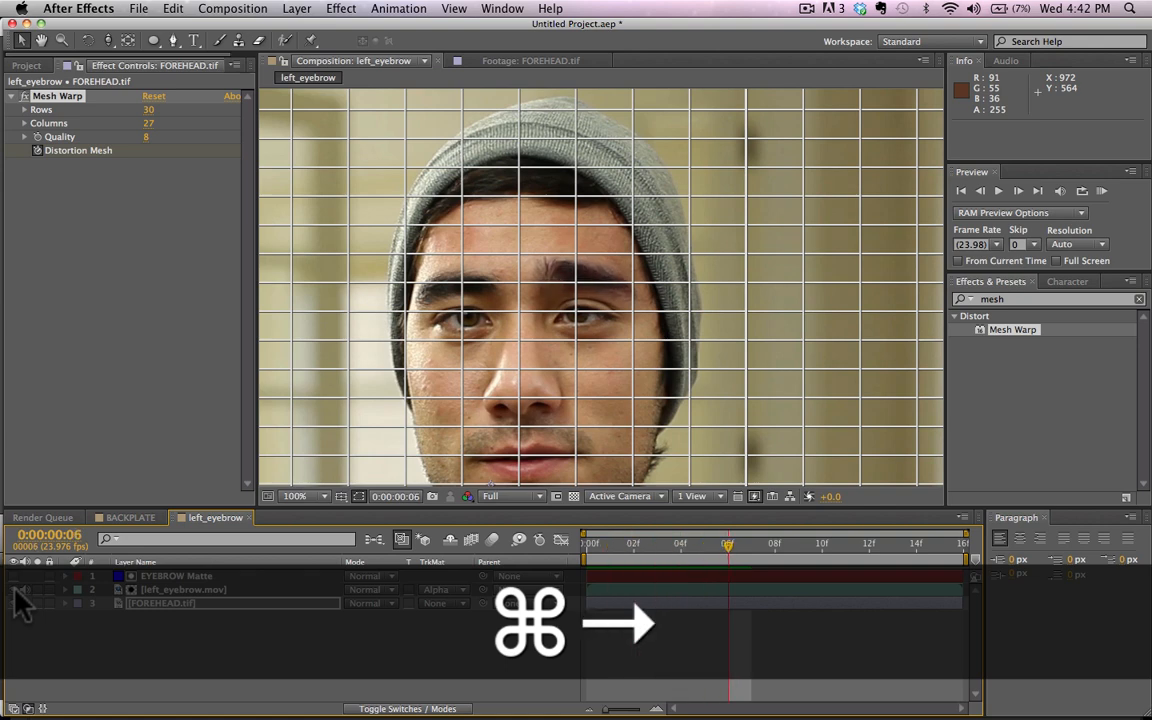
pyautogui.press('super+Left')
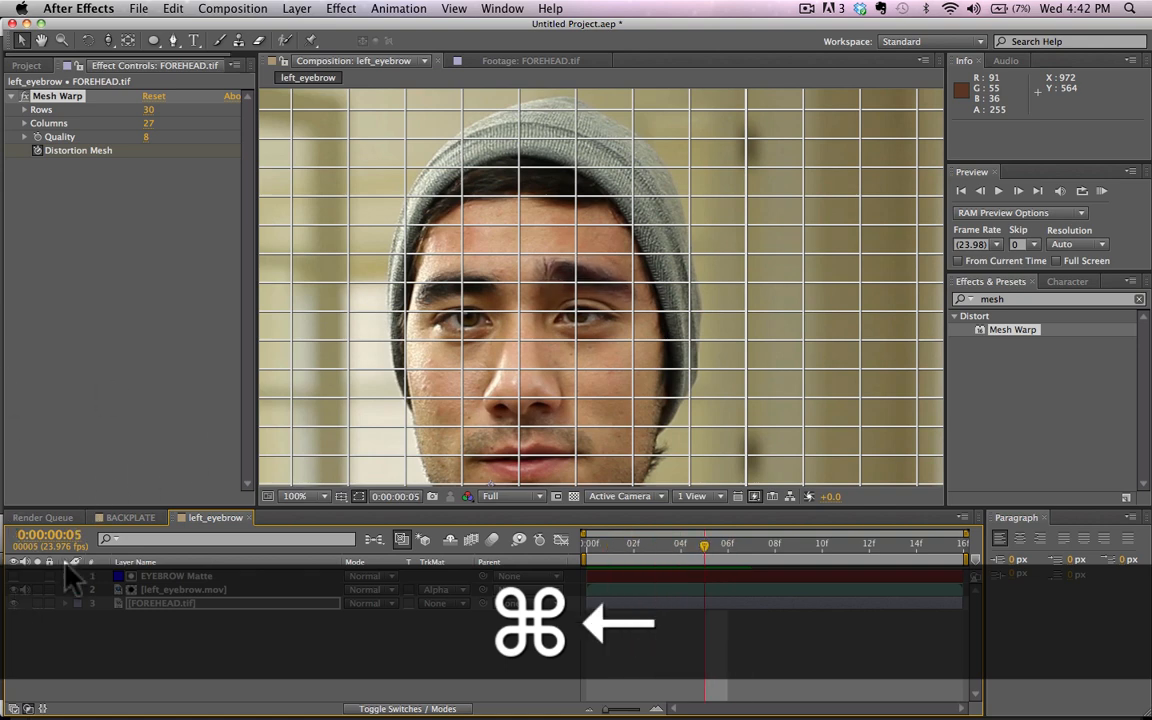
# Step: At frame 5, hide left_eyebrow.mov and raise the FOREHEAD.tif mesh points at the raised eyebrow's middle, the forehead above it and its outer end
pyautogui.click(14, 602)
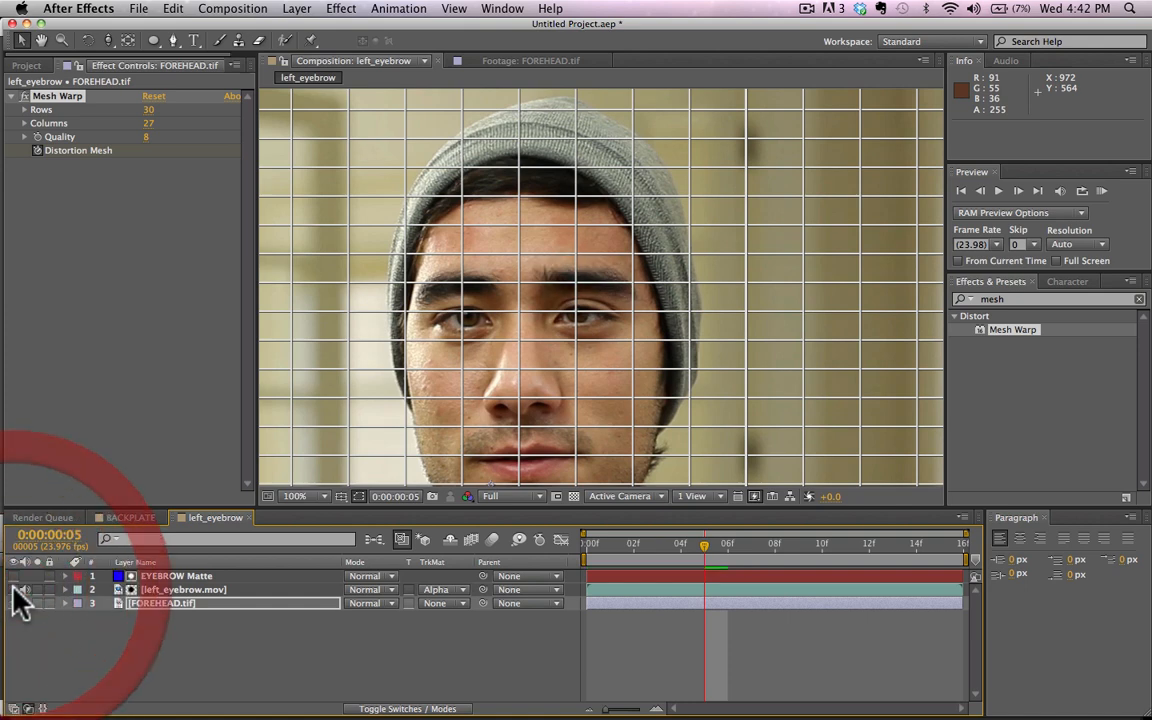
pyautogui.moveTo(578, 284); pyautogui.dragTo(580, 276)
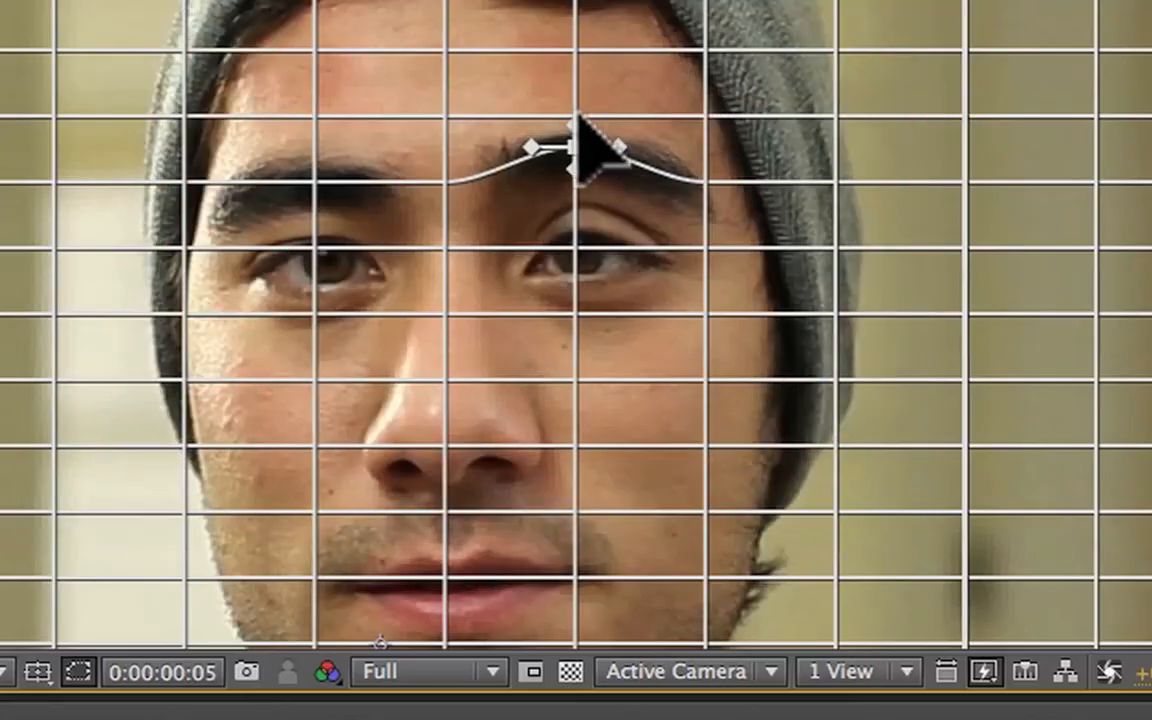
pyautogui.moveTo(579, 116); pyautogui.dragTo(578, 97)
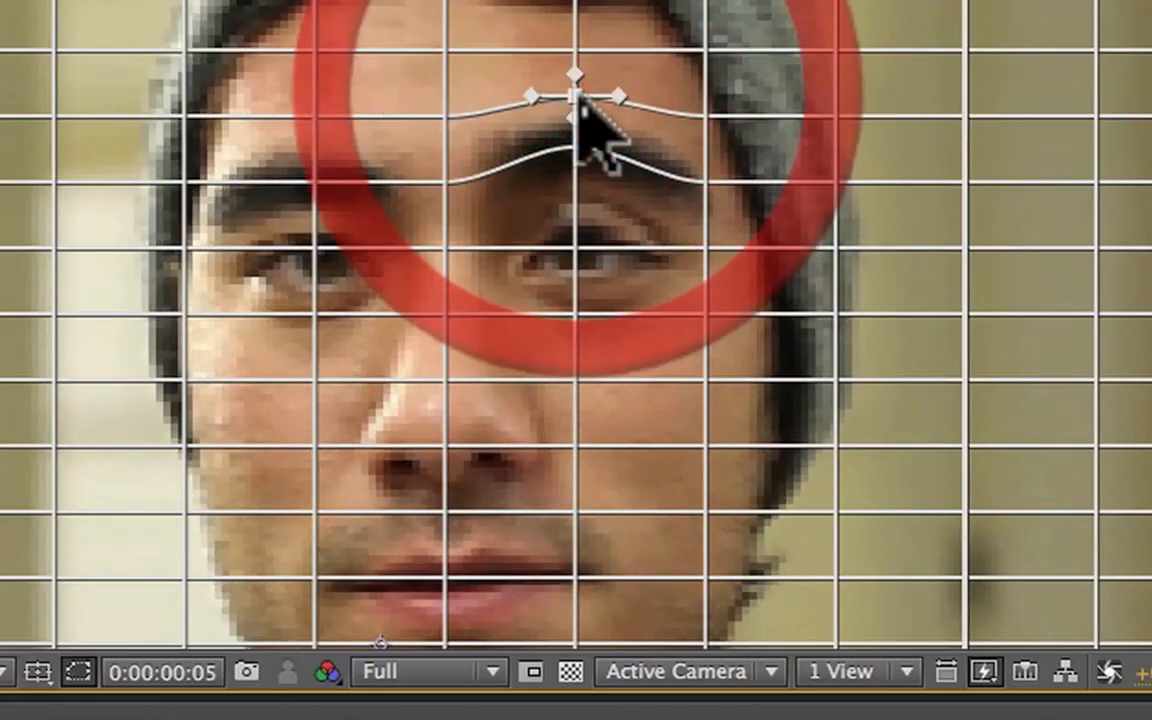
pyautogui.click(706, 184)
pyautogui.moveTo(706, 184); pyautogui.dragTo(706, 172)
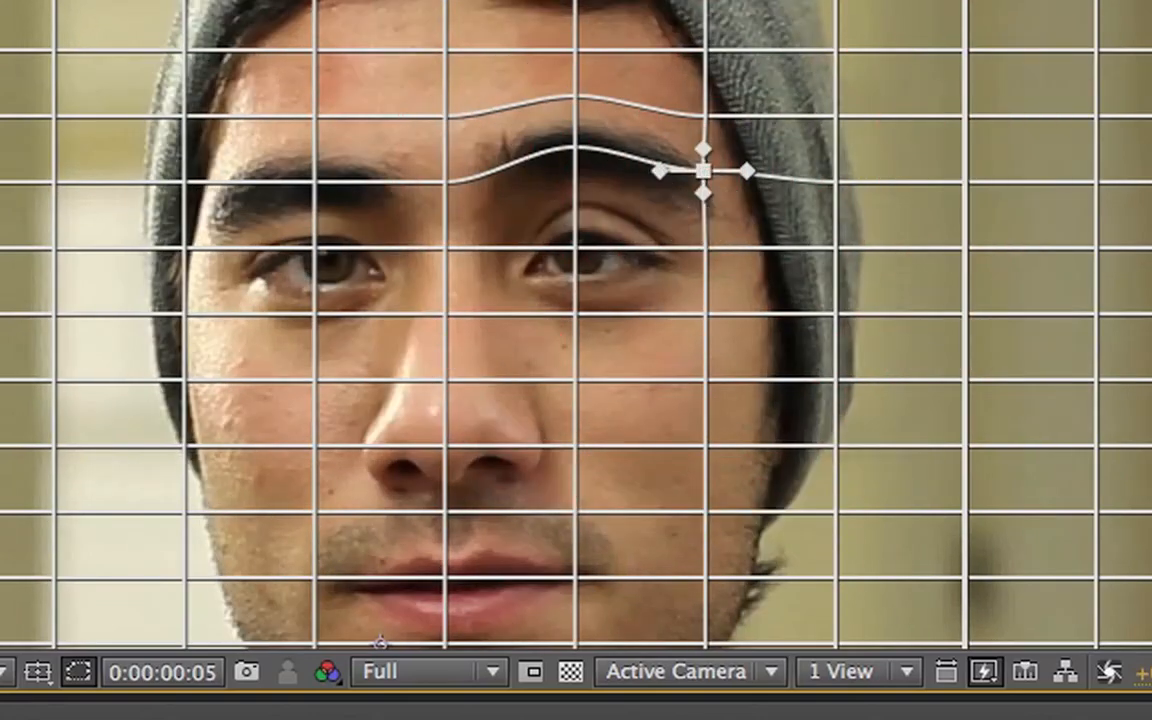
pyautogui.click(380, 714)
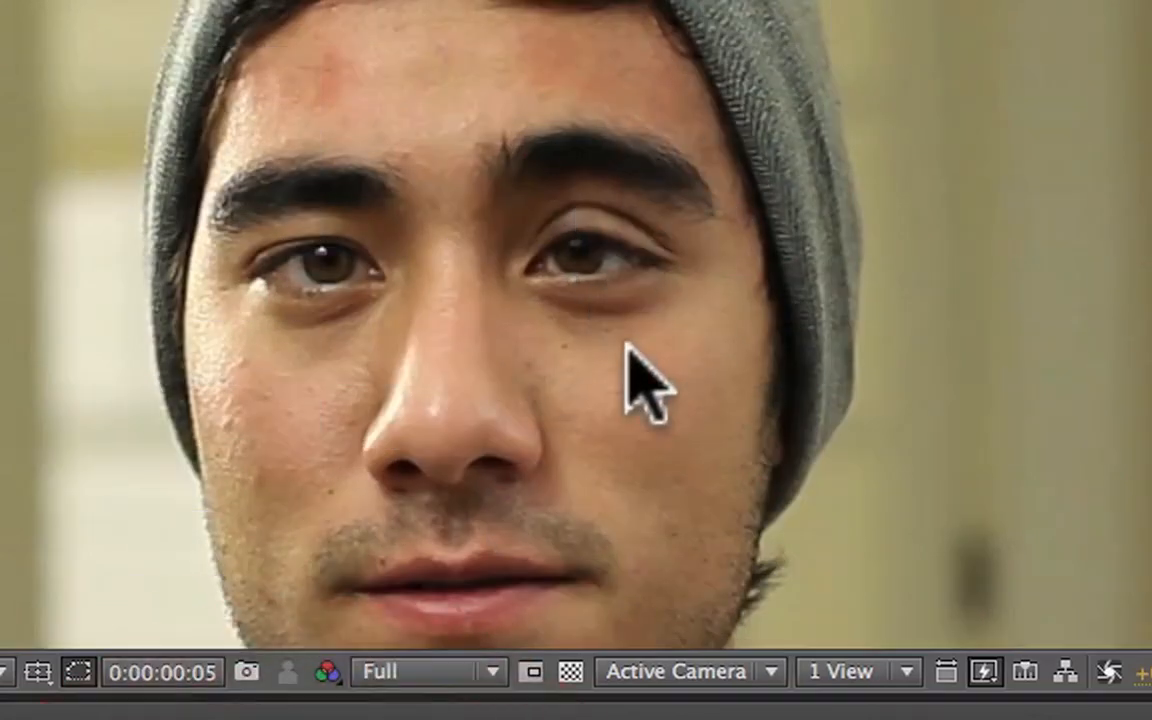
# Step: Step back and forth between frames 0 and 5 to examine the warped forehead motion without the eyebrow footage
pyautogui.press('pageup')
pyautogui.press('pageup')
pyautogui.press('pageup')
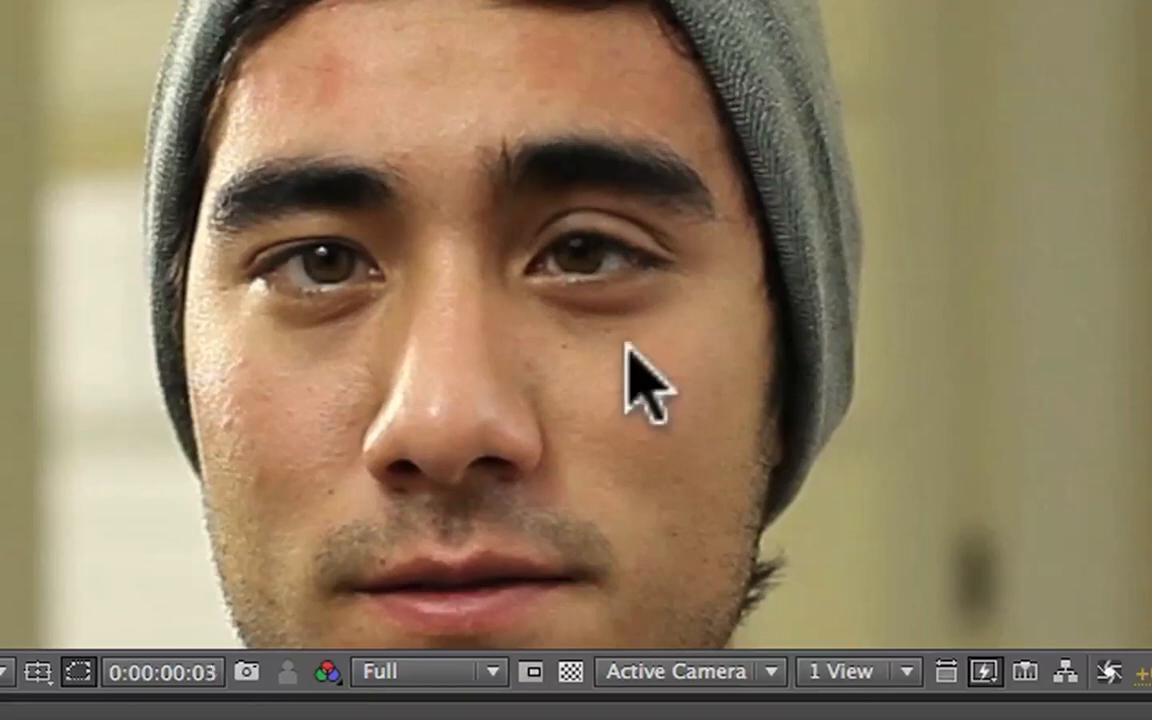
pyautogui.press('pageup')
pyautogui.press('pageup')
pyautogui.press('pagedown')
pyautogui.press('pagedown')
pyautogui.press('pagedown')
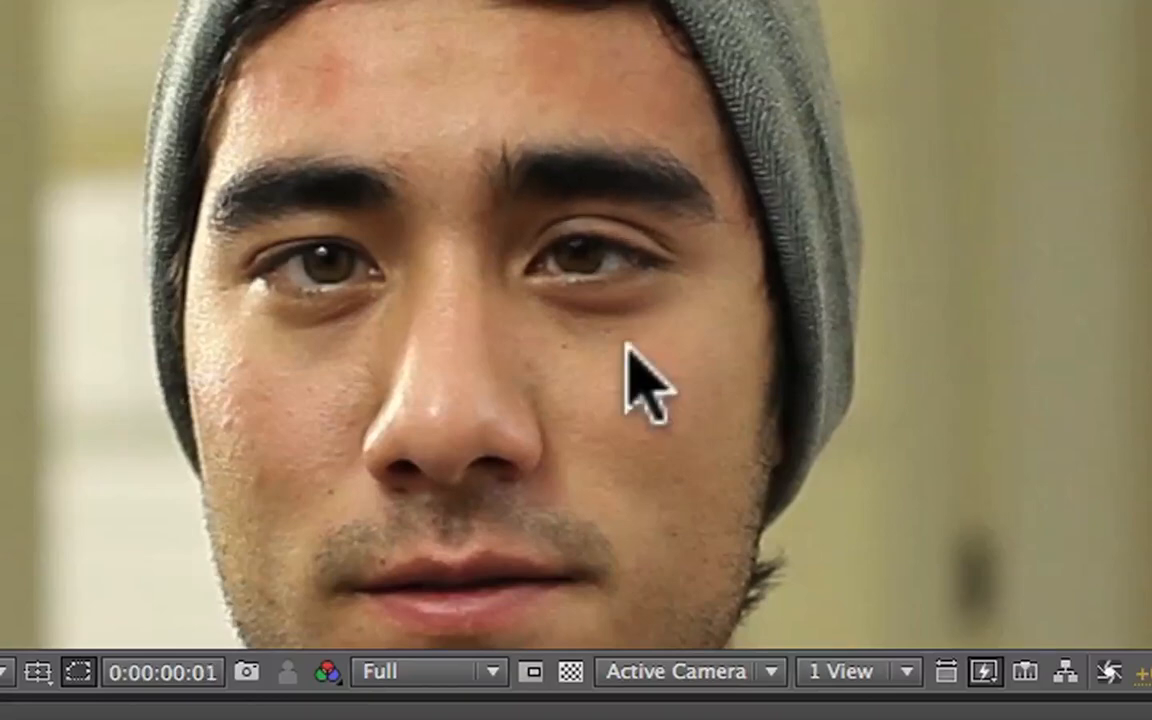
pyautogui.press('pagedown')
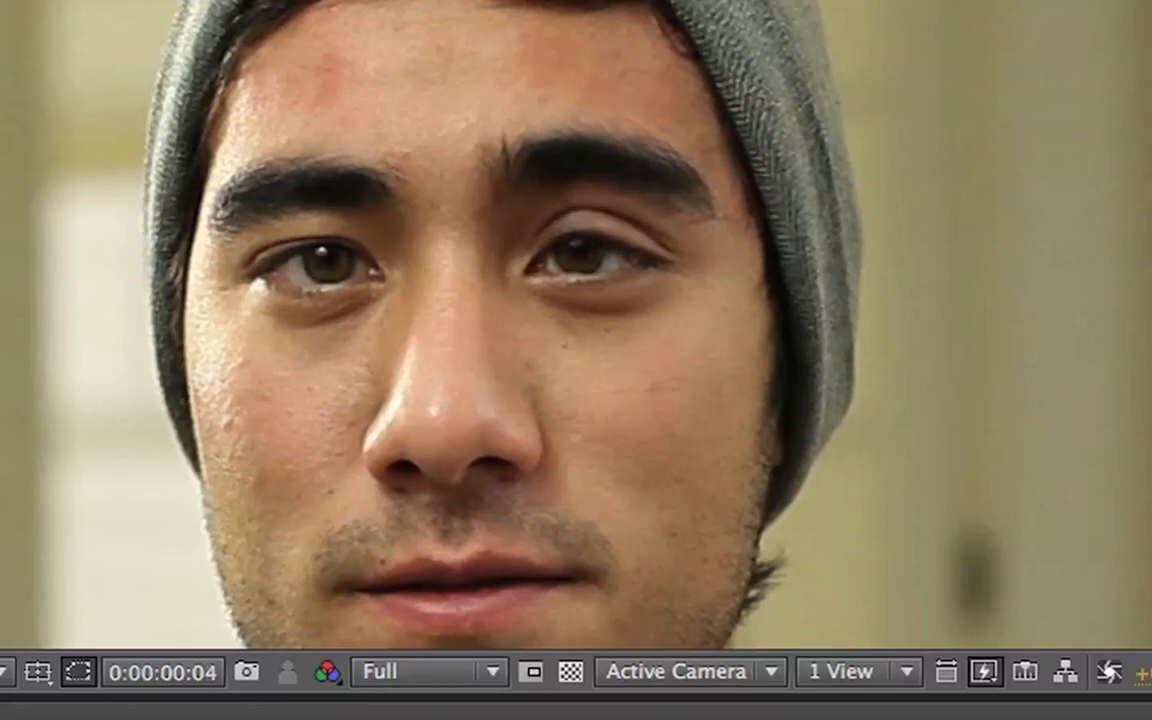
# Step: Step through frames 0 to 5 with left_eyebrow.mov shown to compare the eyebrow's motion with the warped forehead
pyautogui.press('pageup')
pyautogui.press('pageup')
pyautogui.press('pageup')
pyautogui.press('pageup')
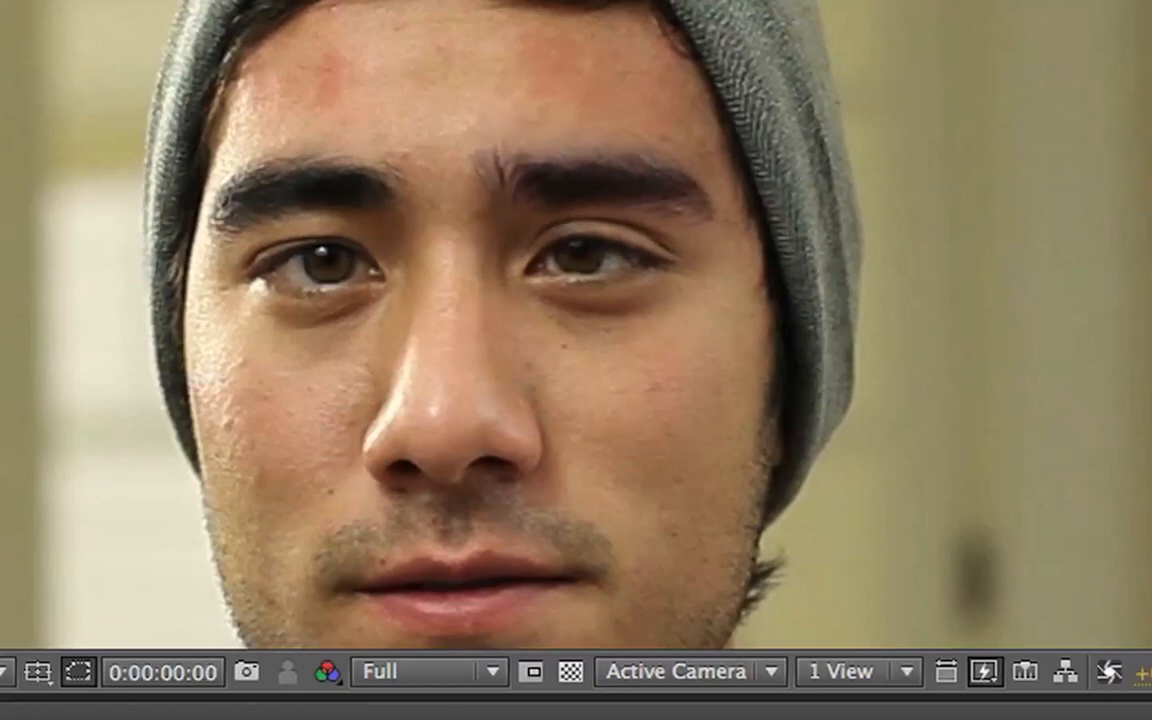
pyautogui.press('pagedown')
pyautogui.press('pagedown')
pyautogui.press('pagedown')
pyautogui.press('pagedown')
pyautogui.press('pagedown')
pyautogui.press('pageup')
pyautogui.press('pageup')
pyautogui.press('pageup')
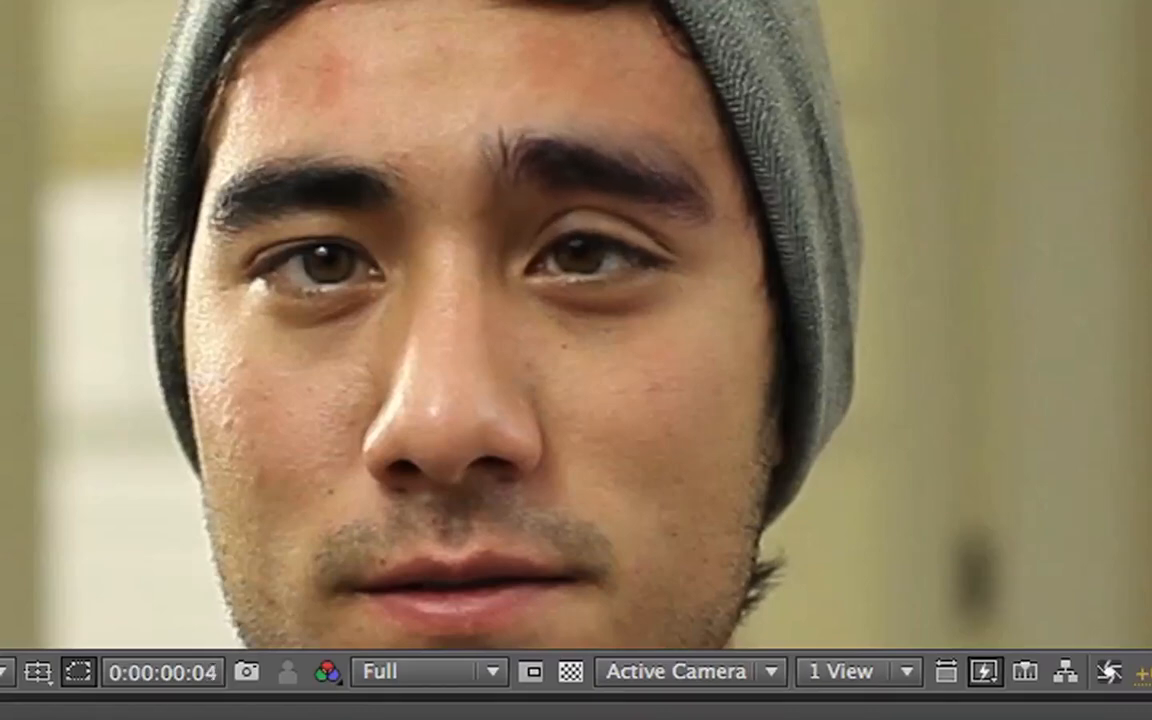
pyautogui.press('pagedown')
pyautogui.press('pagedown')
pyautogui.press('pagedown')
pyautogui.press('pageup')
pyautogui.press('pageup')
pyautogui.press('pageup')
pyautogui.press('super+Right')
pyautogui.press('super+Left')
pyautogui.press('super+Left')
pyautogui.press('super+Left')
pyautogui.press('super+Left')
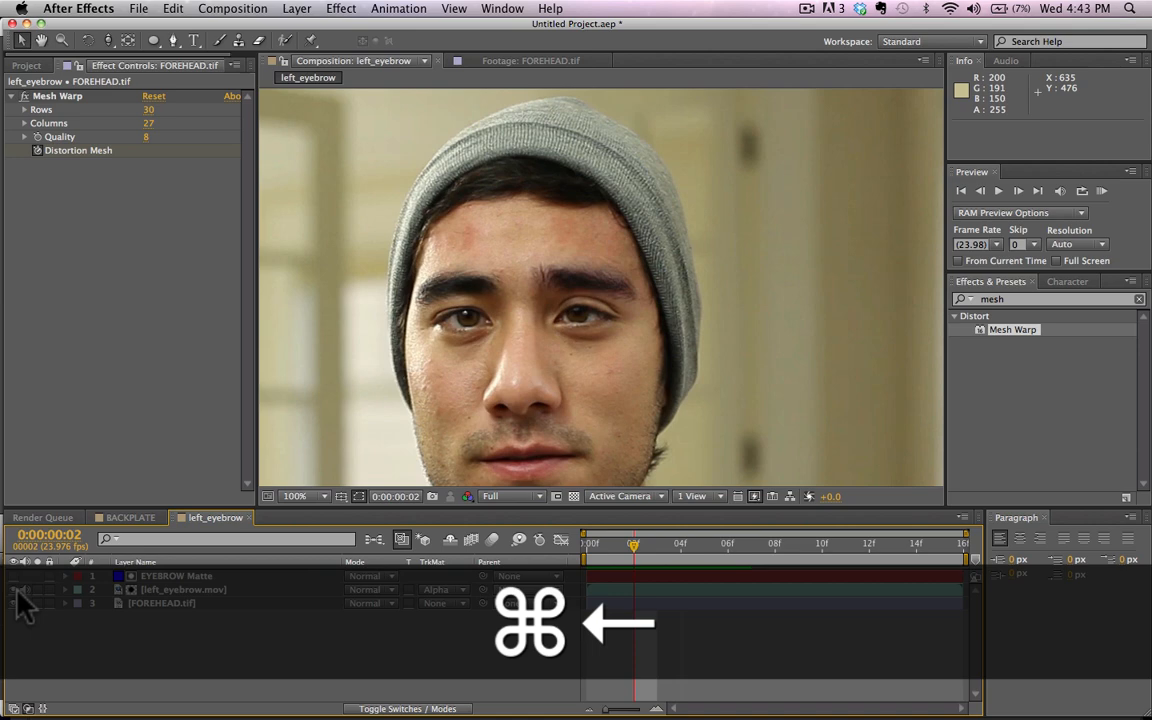
pyautogui.press('super+Right')
pyautogui.press('super+Right')
pyautogui.press('super+Right')
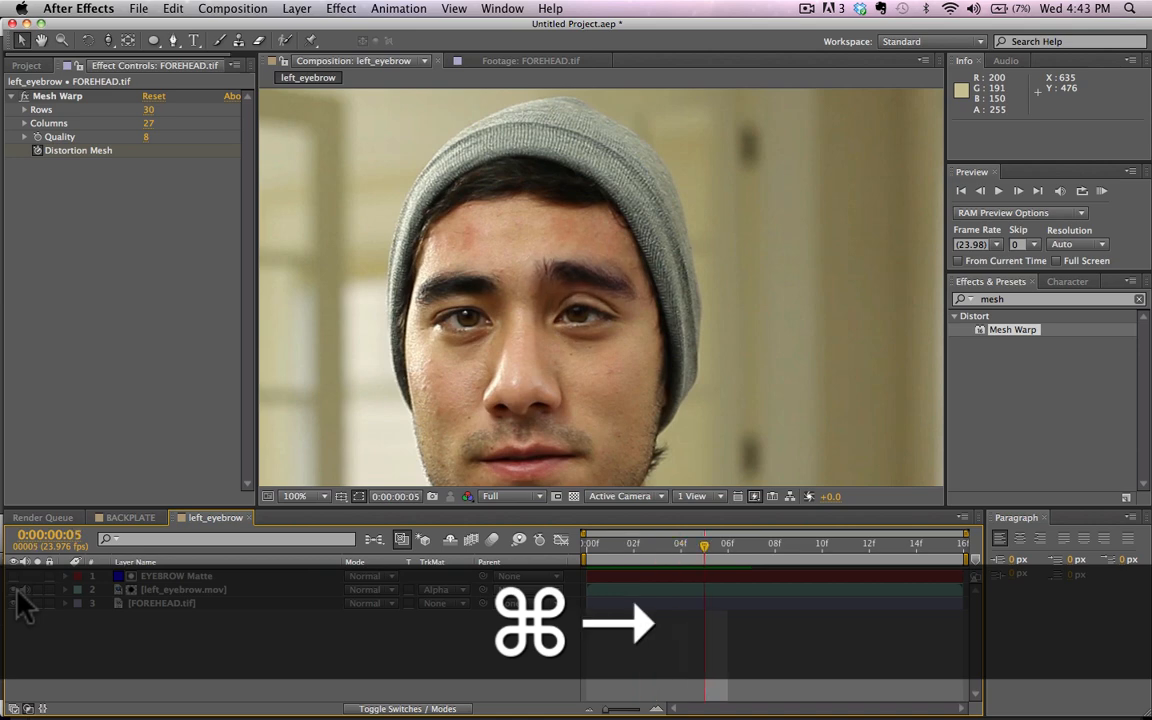
pyautogui.press('super+Left')
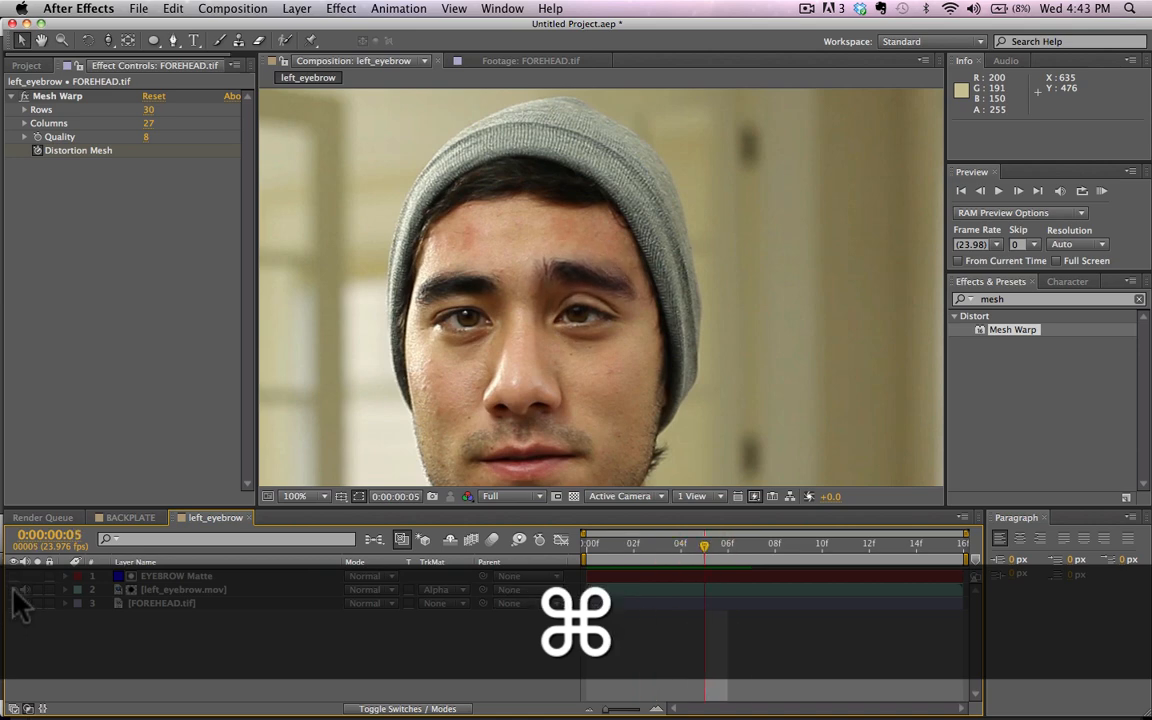
# Step: At frame 5, hide left_eyebrow.mov, raise the mesh point on the forehead above the nose bridge and move the eyebrow's outer mesh point slightly inward
pyautogui.click(14, 590)
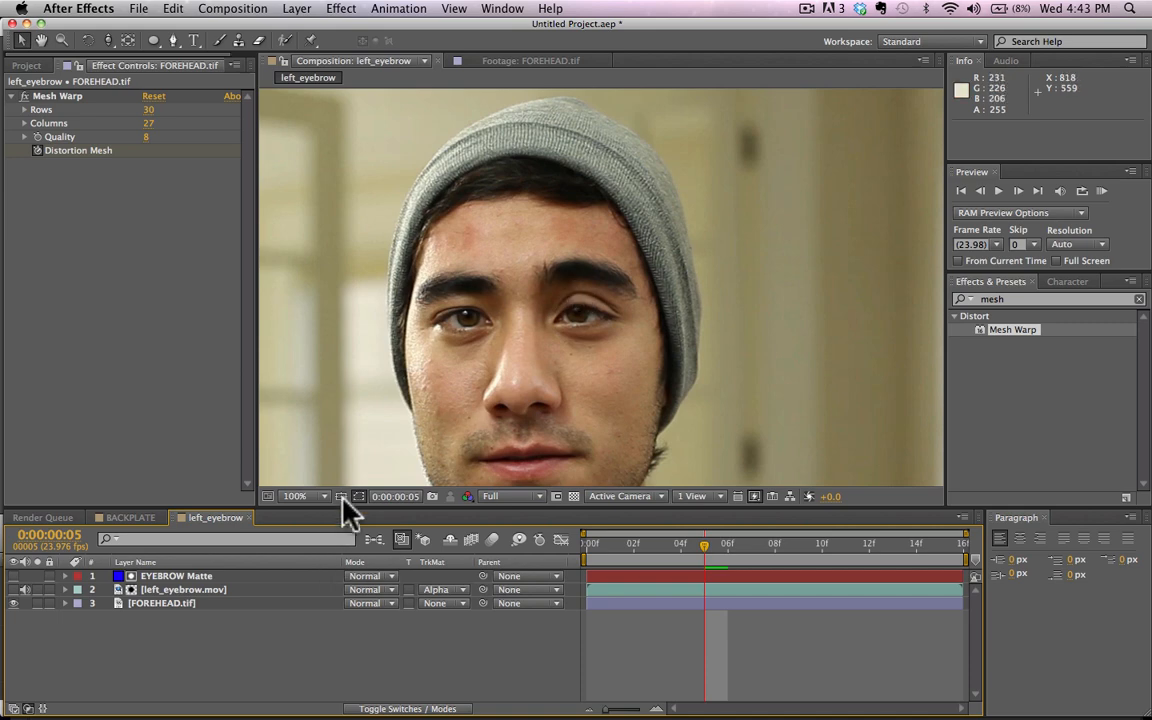
pyautogui.click(182, 606)
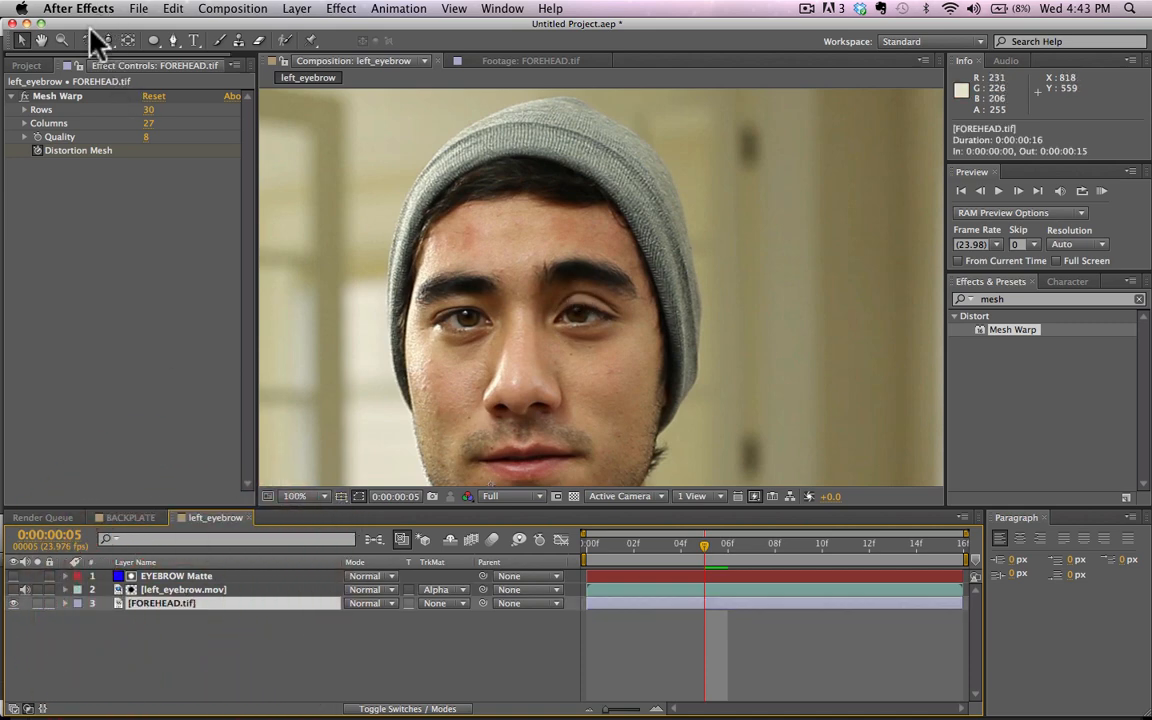
pyautogui.click(64, 95)
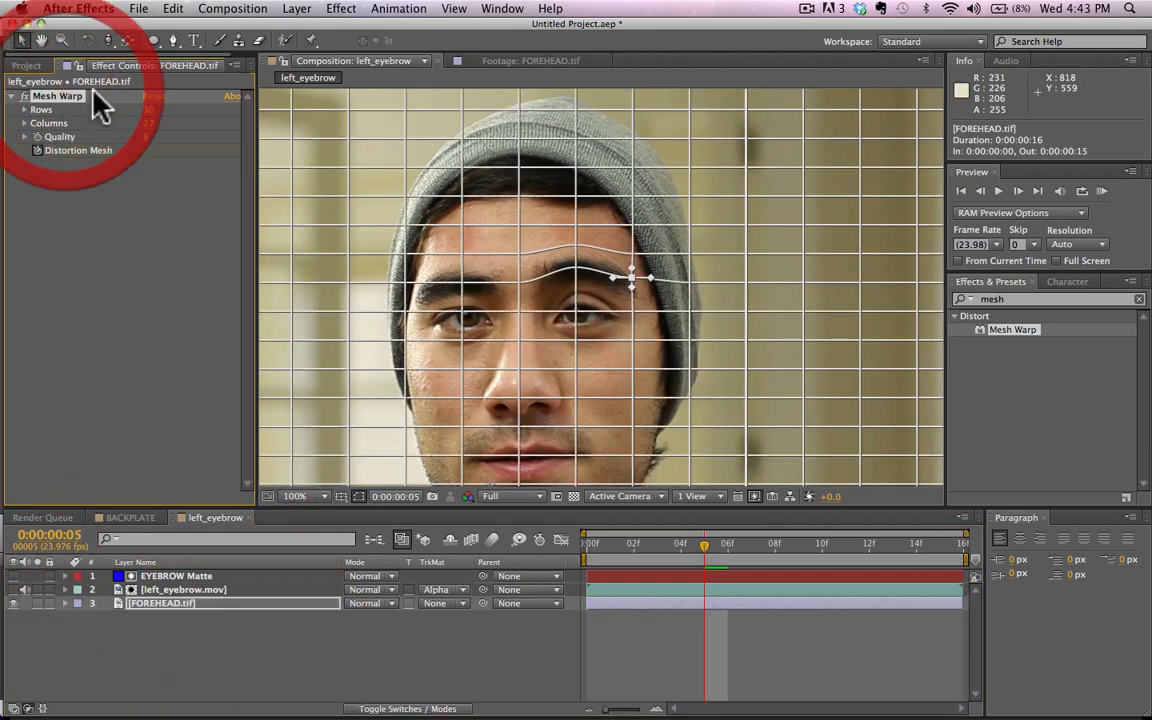
pyautogui.click(520, 247)
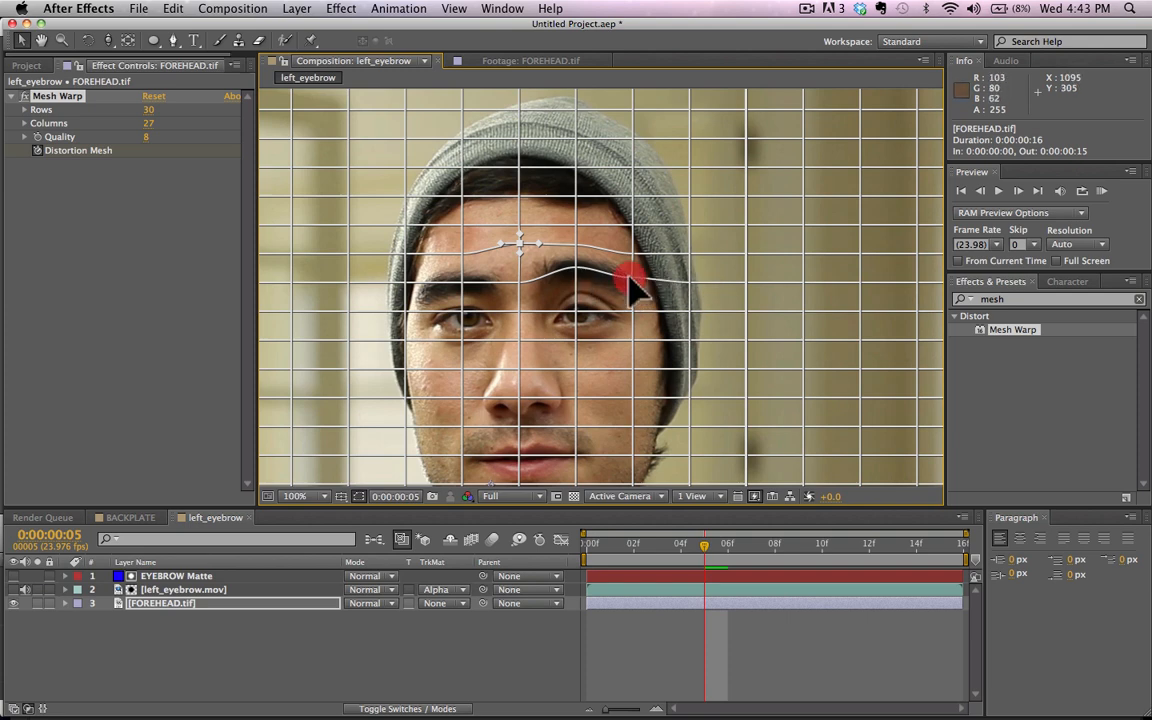
pyautogui.moveTo(624, 278); pyautogui.dragTo(627, 280)
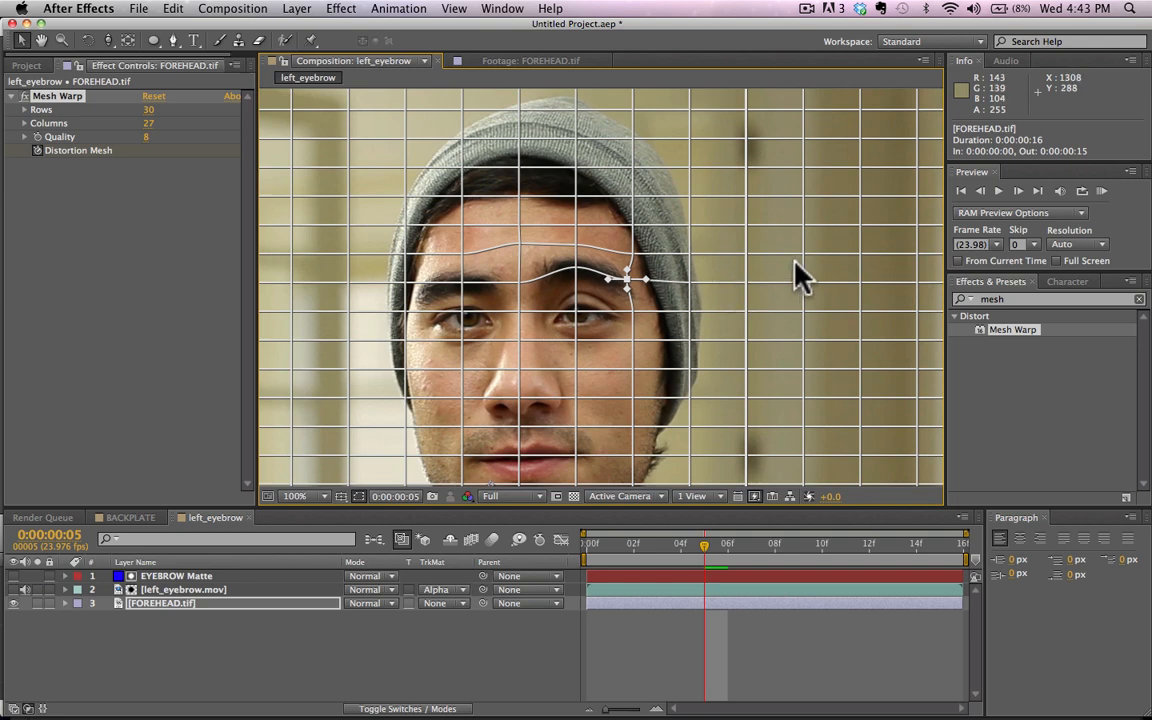
pyautogui.click(300, 697)
# Step: Step through the opening frames to examine how the forehead skin follows the eyebrow after the mesh refinement
pyautogui.press('super+Left')
pyautogui.press('super+Left')
pyautogui.press('super+Left')
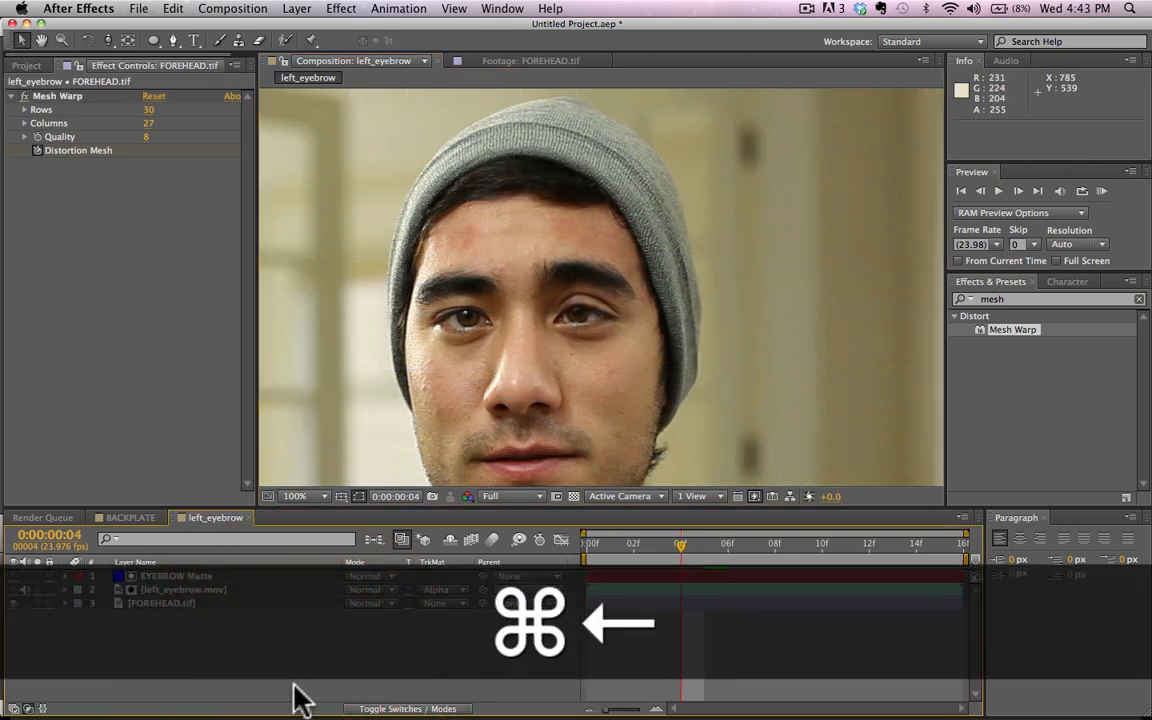
pyautogui.press('super+Right')
pyautogui.press('super+Right')
pyautogui.press('super+Right')
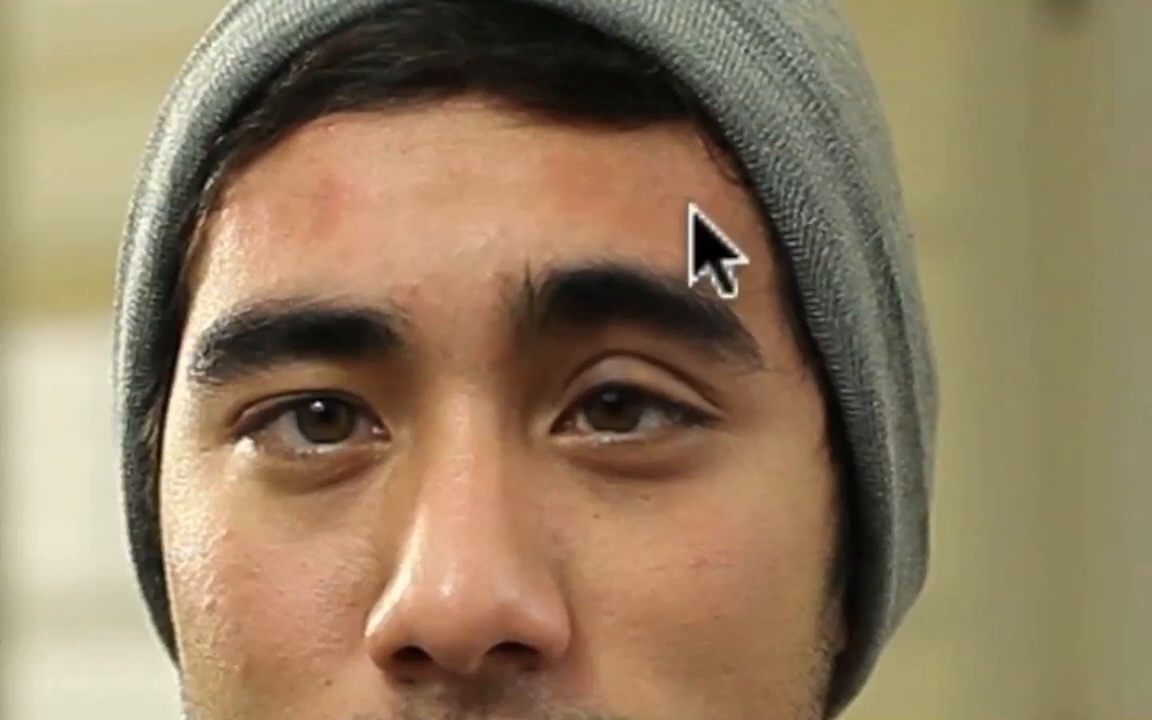
pyautogui.press('super+Left')
pyautogui.press('super+Left')
pyautogui.press('super+Left')
pyautogui.press('super+Left')
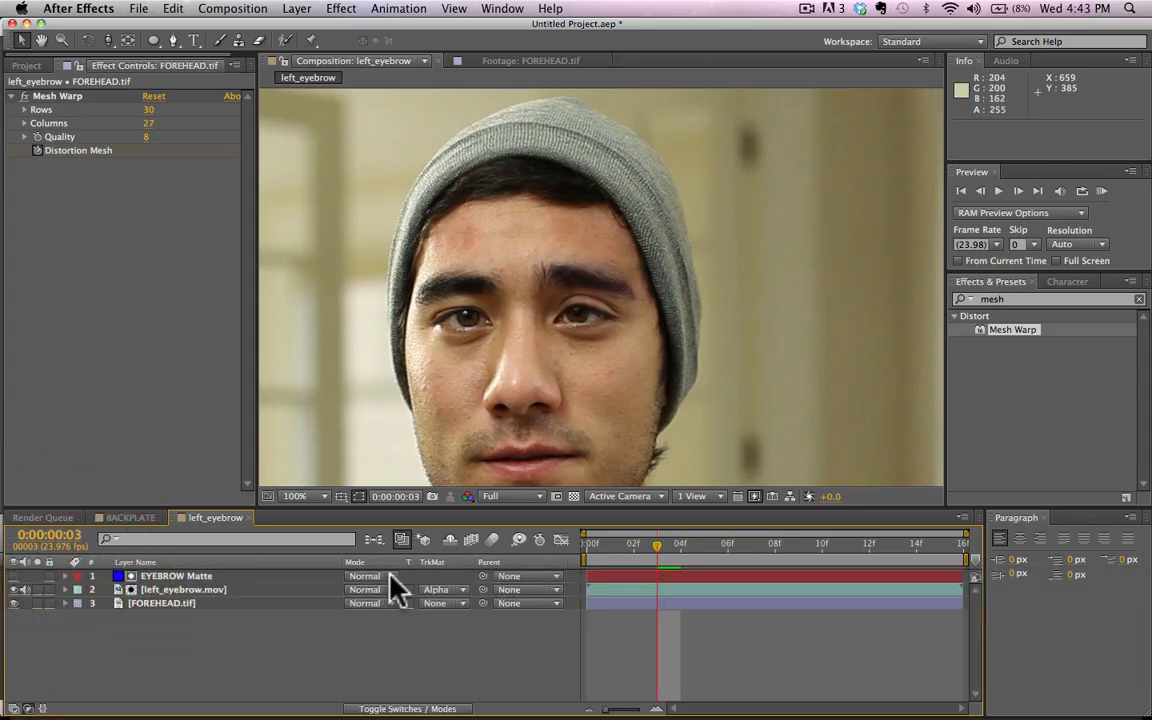
# Step: View the unmasked left_eyebrow.mov footage at frame 3 by setting its track matte to None, and restore the Alpha matte
pyautogui.click(423, 590)
pyautogui.click(450, 605)
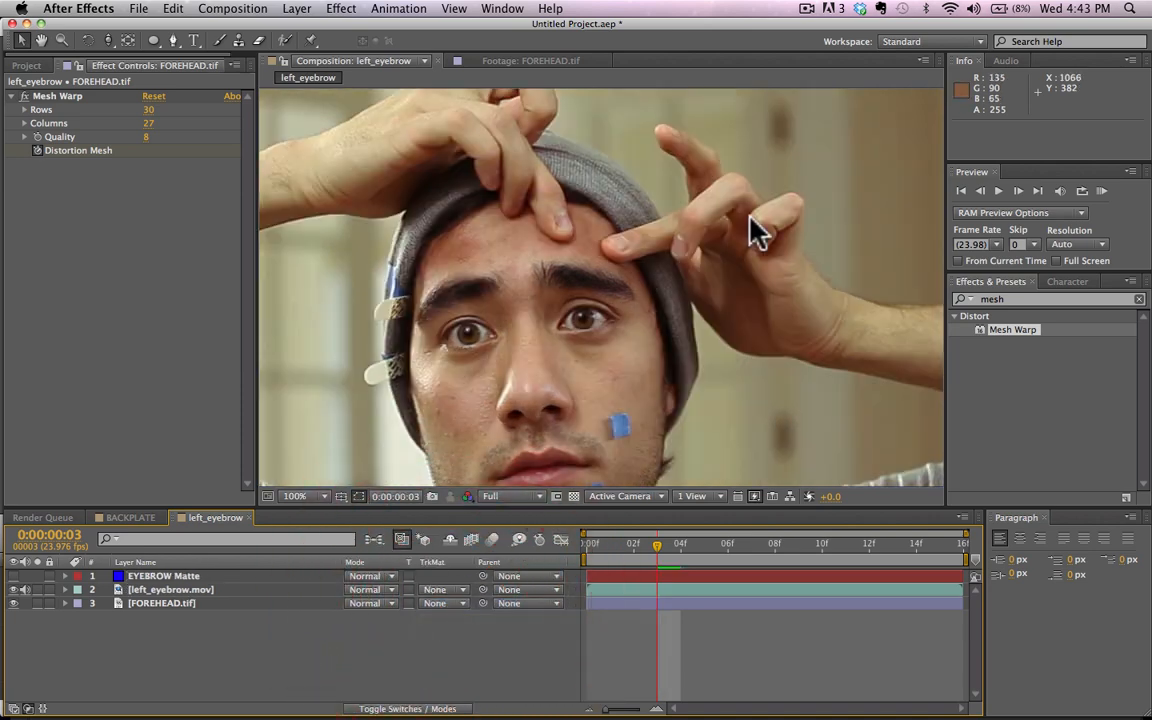
pyautogui.click(440, 590)
pyautogui.click(470, 625)
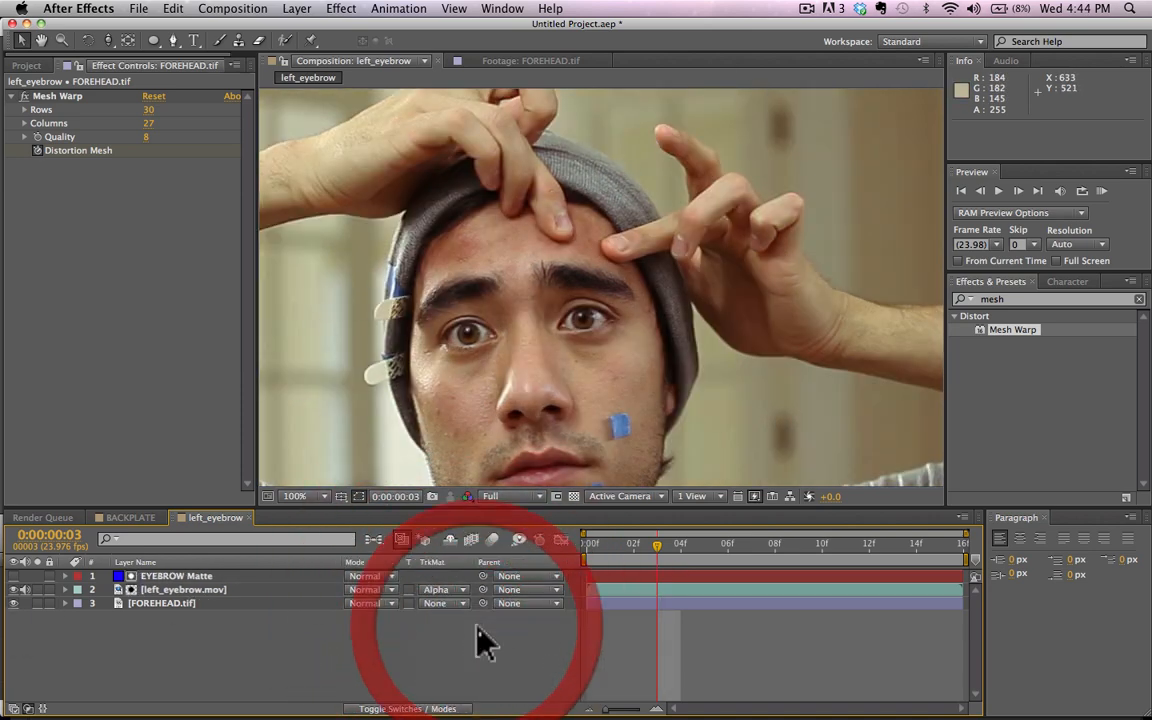
# Step: Step repeatedly through frames 2 to 6 to check the match between eyebrow and forehead, stopping at frame 3
pyautogui.press('cmd+Left')
pyautogui.press('cmd+Left')
pyautogui.press('cmd+Left')
pyautogui.press('cmd+Right')
pyautogui.press('super+Right')
pyautogui.press('super+Right')
pyautogui.press('super+Right')
pyautogui.press('super+Right')
pyautogui.press('super+Right')
pyautogui.press('super+Right')
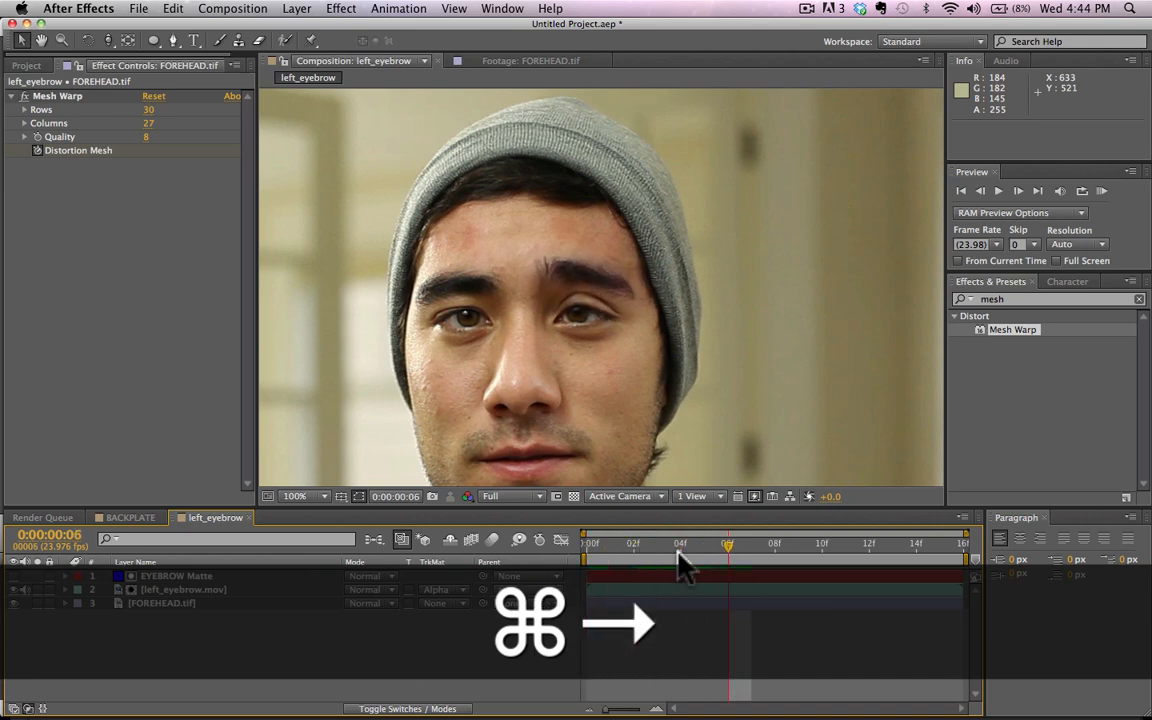
pyautogui.press('super+Left')
pyautogui.press('super+Left')
pyautogui.press('super+Left')
pyautogui.press('super+Left')
pyautogui.press('super+Left')
pyautogui.press('super+Left')
pyautogui.press('super+Left')
pyautogui.press('super+Right')
pyautogui.press('super+Right')
pyautogui.press('super+Right')
pyautogui.press('super+Right')
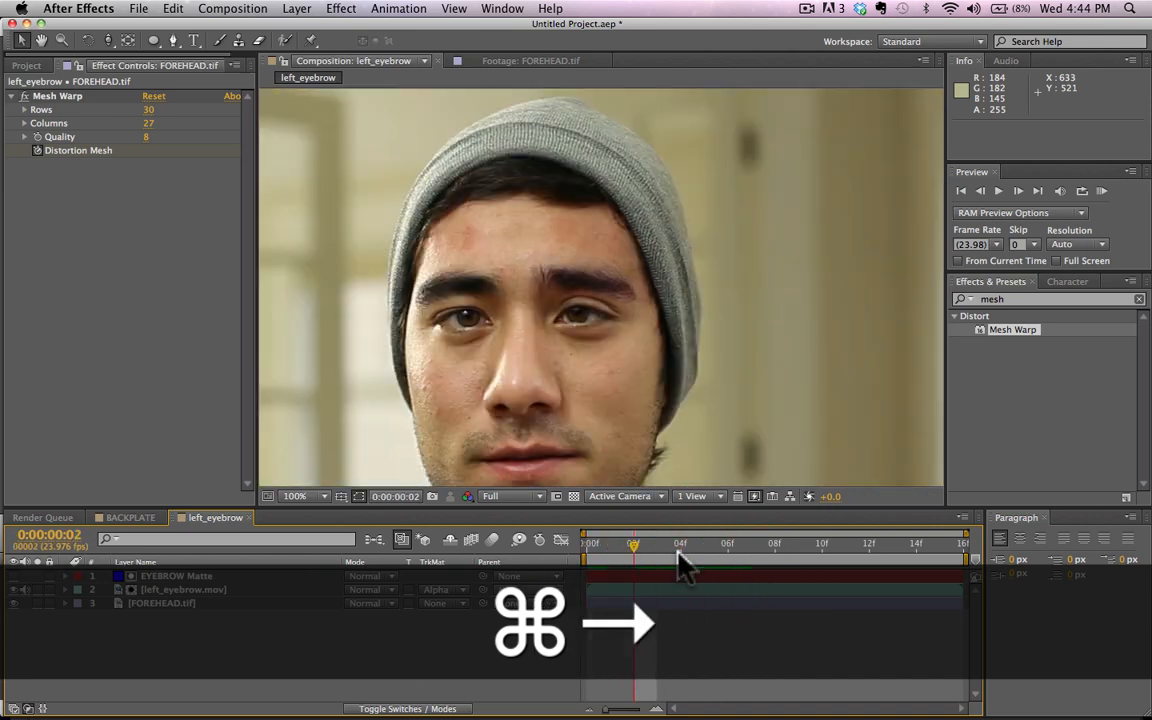
pyautogui.press('super+Right')
pyautogui.press('super+Right')
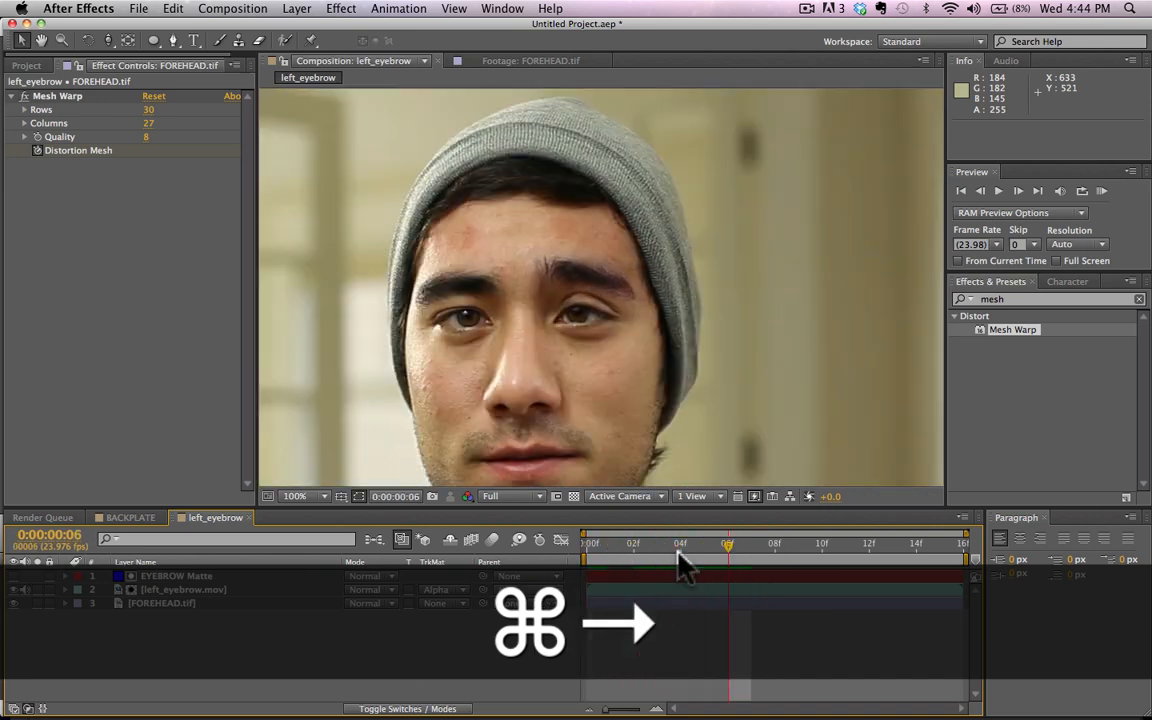
pyautogui.press('super+Left')
pyautogui.press('super+Left')
pyautogui.press('super+Left')
pyautogui.press('super+Left')
pyautogui.press('super+Left')
pyautogui.press('super+Right')
pyautogui.press('super+Right')
pyautogui.press('super+Right')
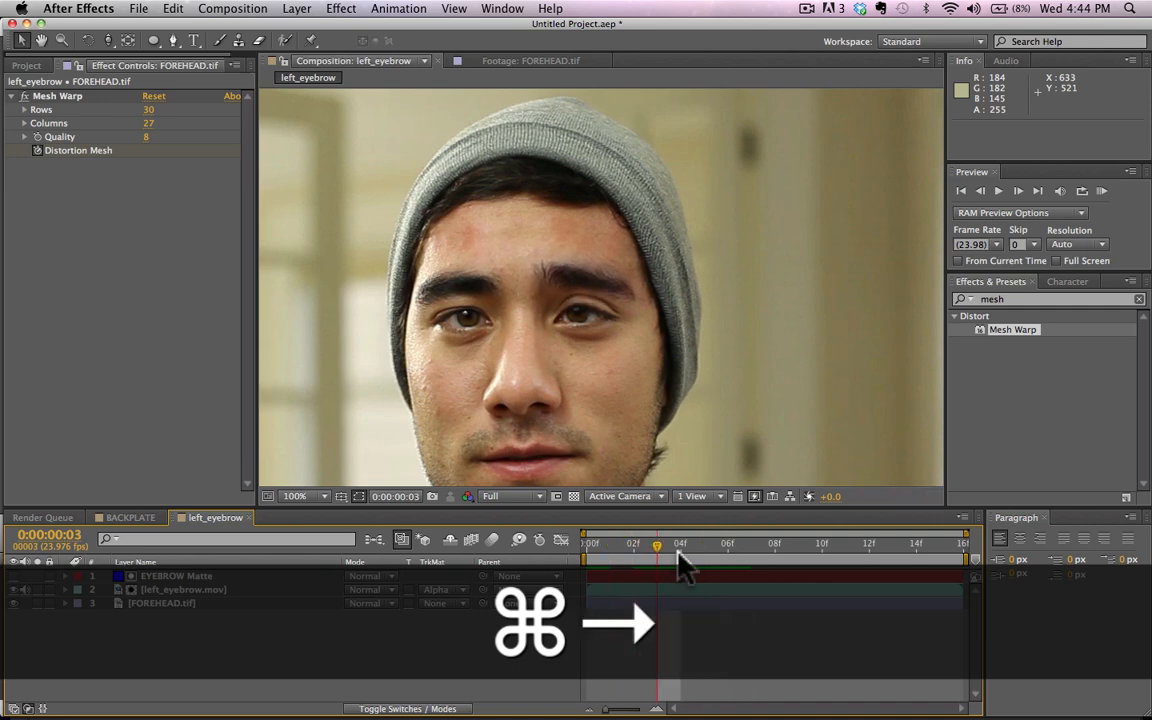
pyautogui.press('super+Left')
pyautogui.press('super+Left')
pyautogui.press('super+Right')
# Step: At frame 3, slightly raise the FOREHEAD.tif mesh points on the eyebrow's middle and on the forehead directly above it
pyautogui.click(190, 604)
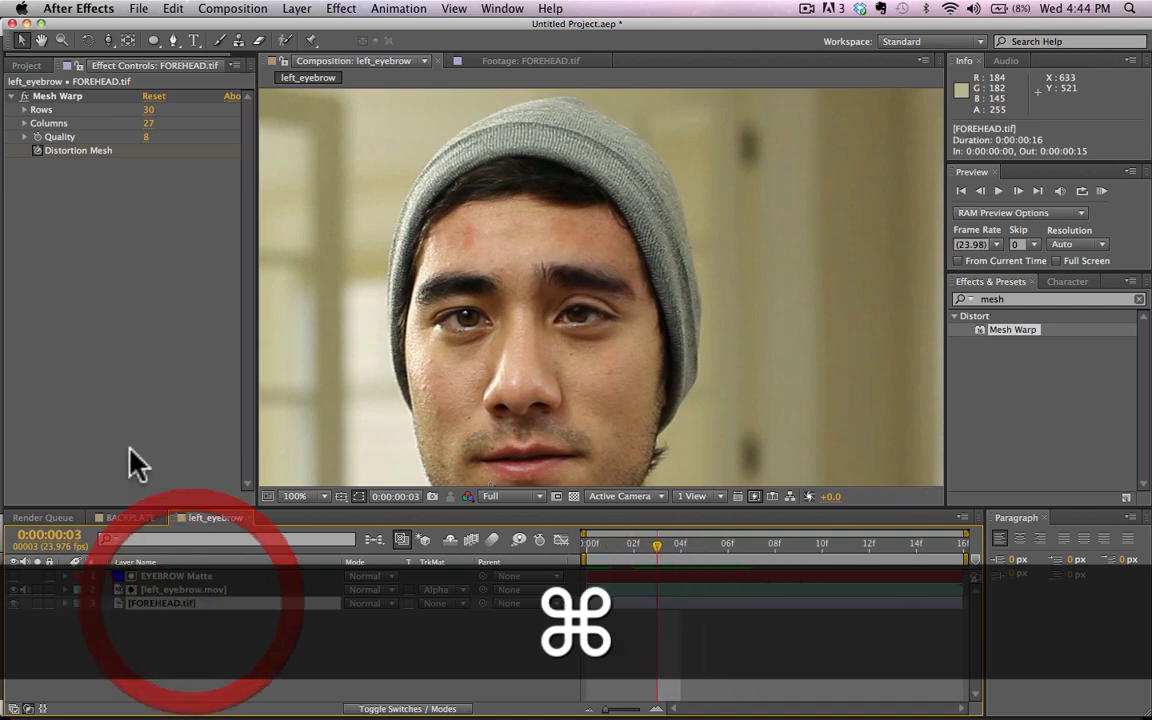
pyautogui.click(35, 96)
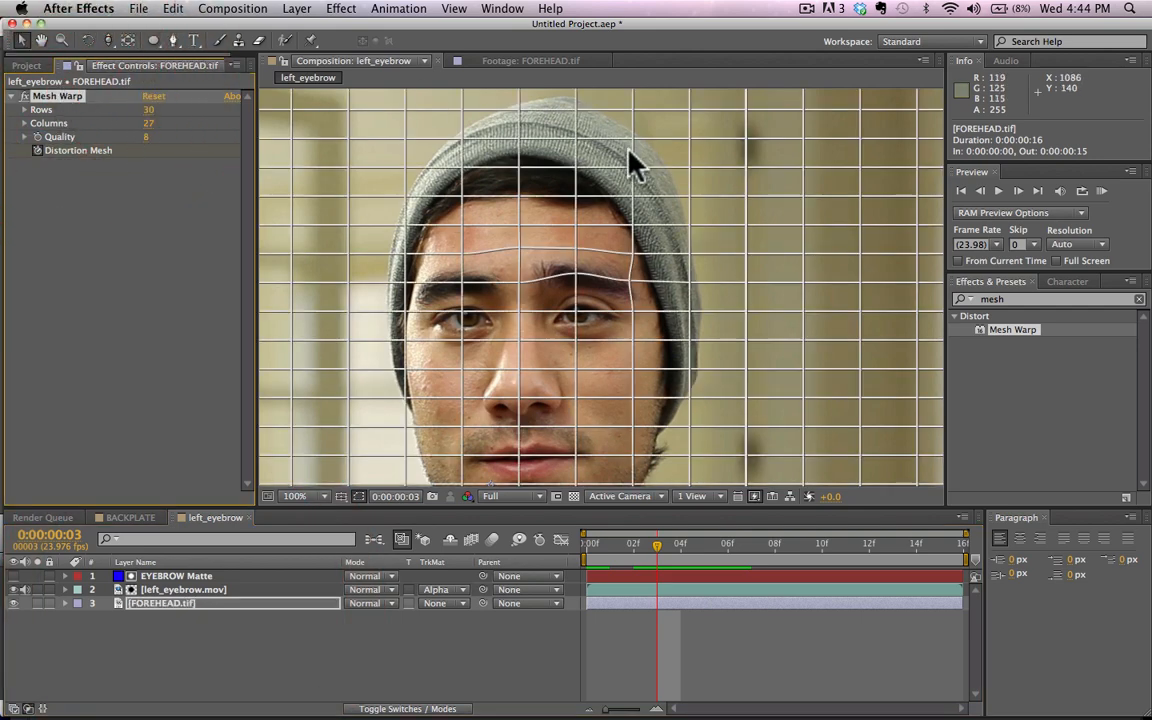
pyautogui.click(577, 245)
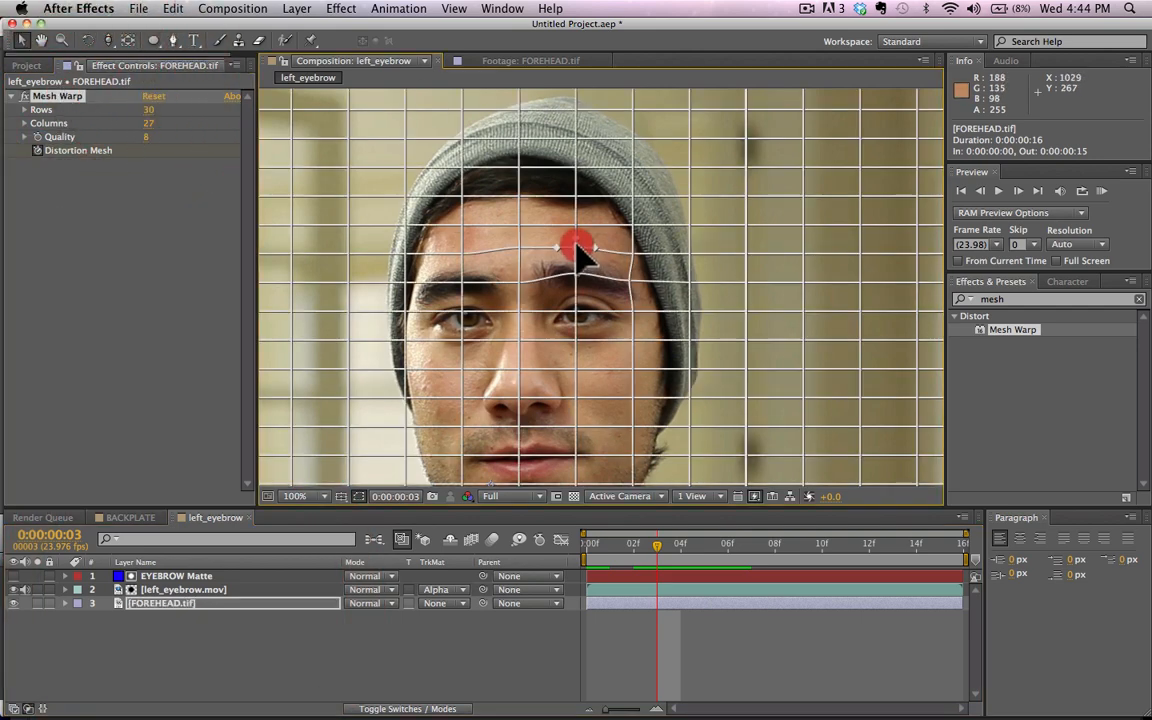
pyautogui.click(579, 250)
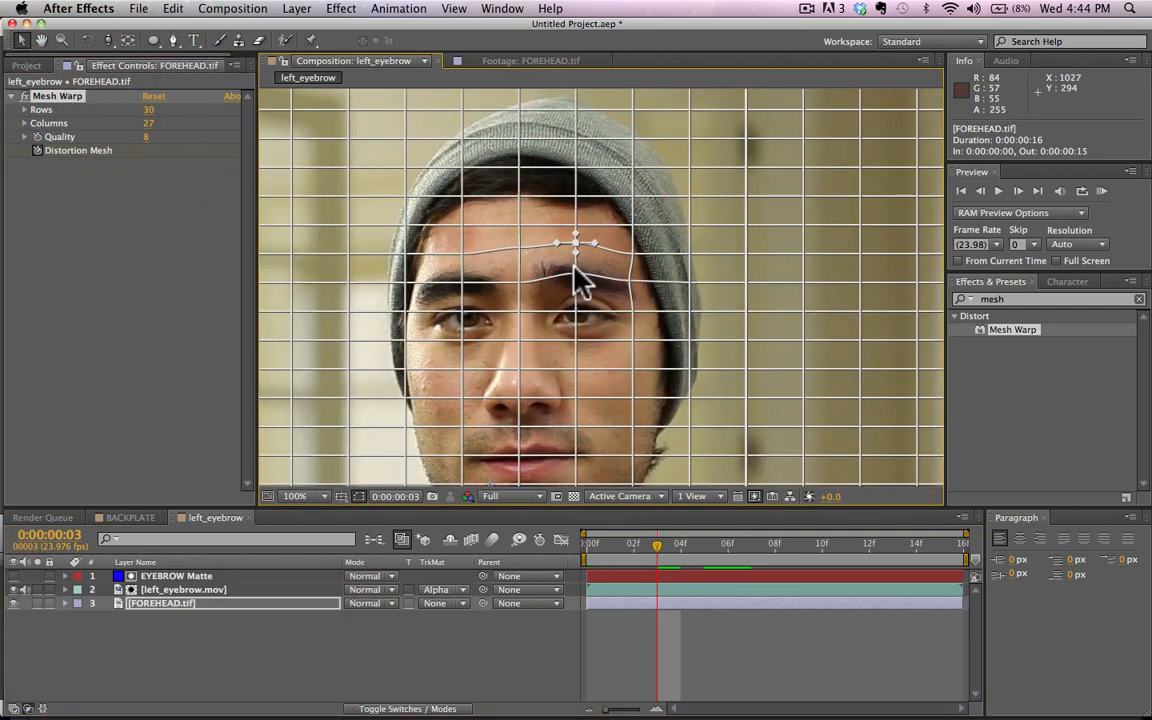
pyautogui.moveTo(575, 270); pyautogui.dragTo(575, 268)
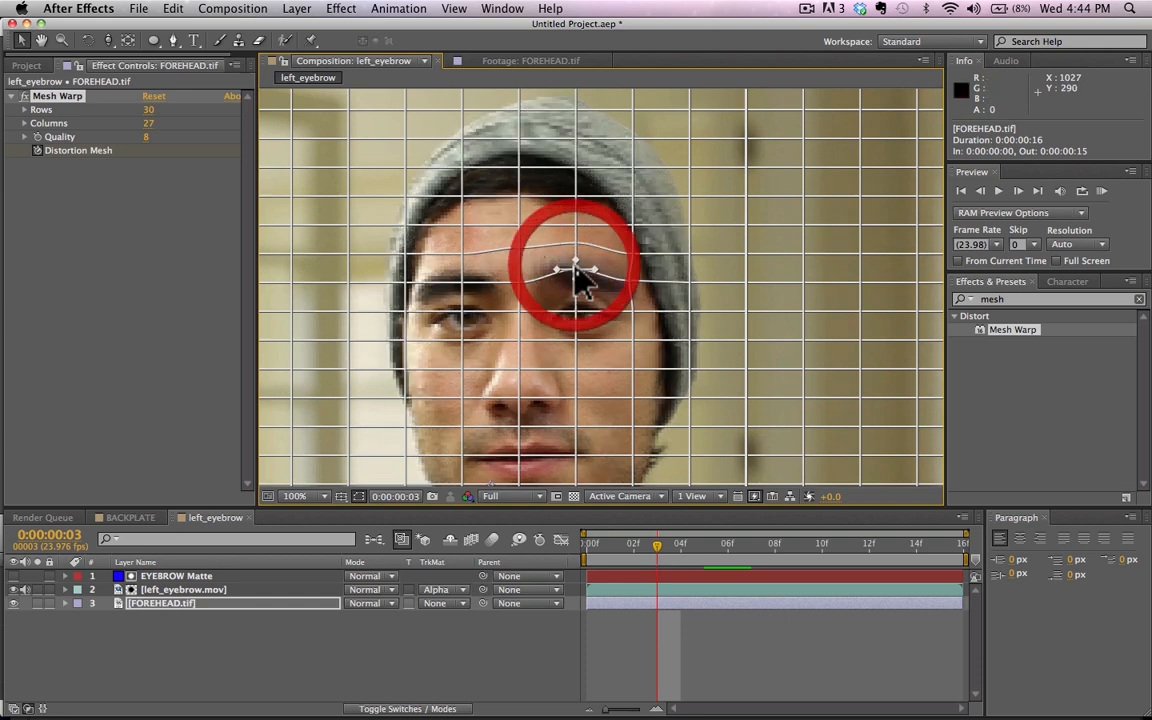
# Step: Step back and forth through the opening frames to check the forehead against the eyebrow, stopping at frame 5
pyautogui.click(508, 645)
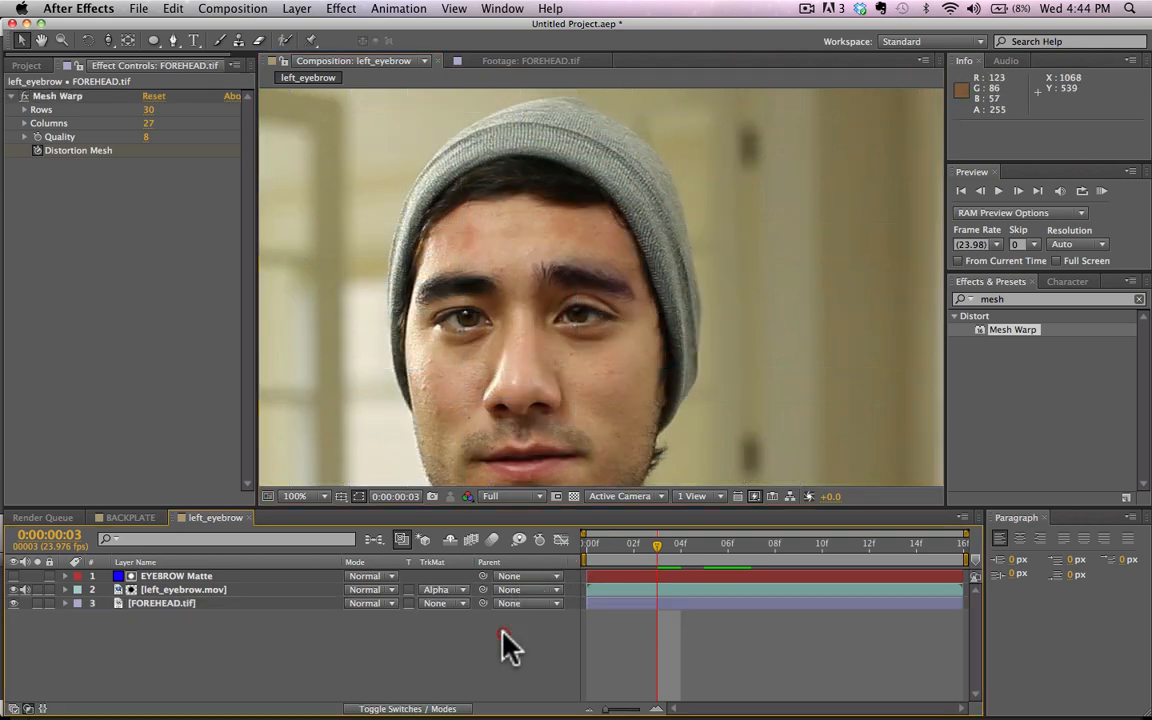
pyautogui.press('super+Left')
pyautogui.press('super+Left')
pyautogui.press('super+Left')
pyautogui.press('super+Right')
pyautogui.press('super+Right')
pyautogui.press('super+Right')
pyautogui.press('super+Right')
pyautogui.press('super+Right')
pyautogui.press('super+Right')
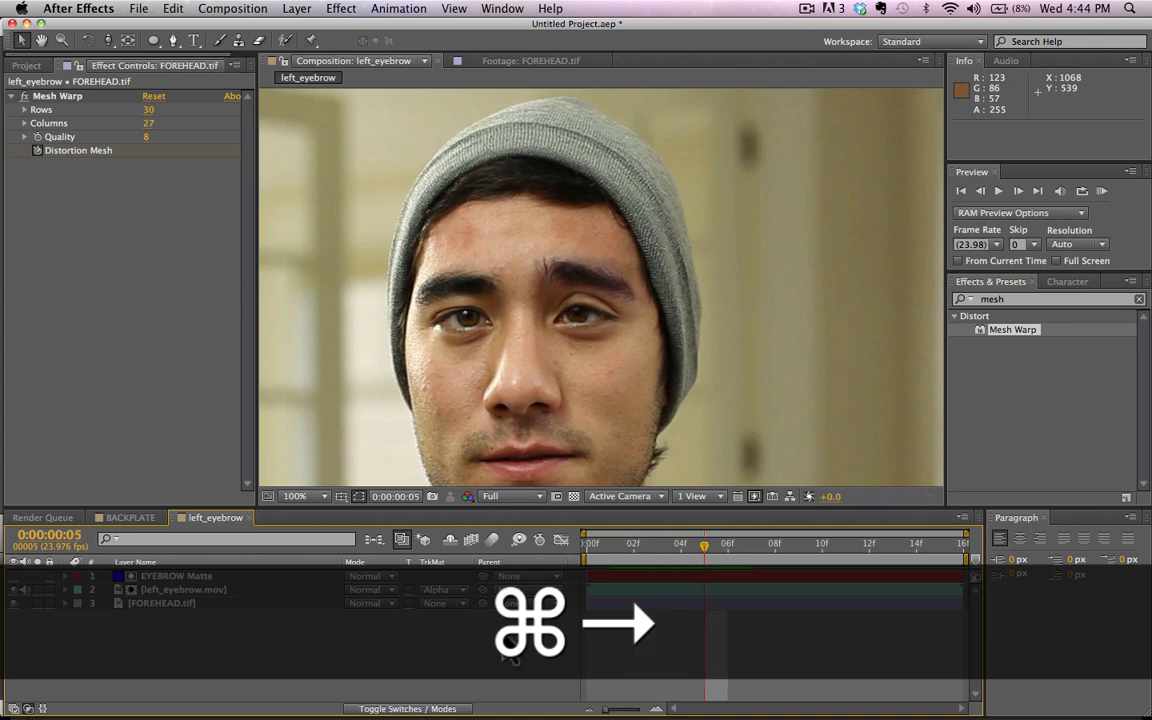
pyautogui.press('super+Left')
pyautogui.press('super+Left')
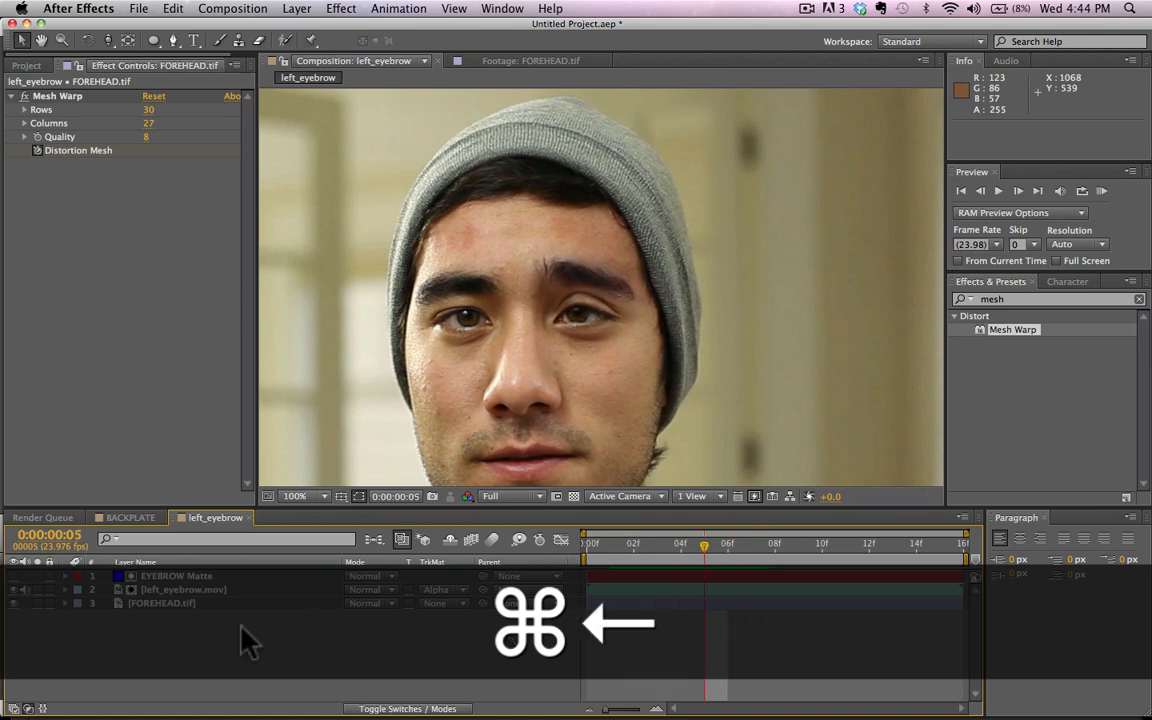
# Step: Reveal FOREHEAD.tif's keyframes and, at frame 8, raise the mesh points at the eyebrow's outer end and on the forehead above it
pyautogui.click(189, 603)
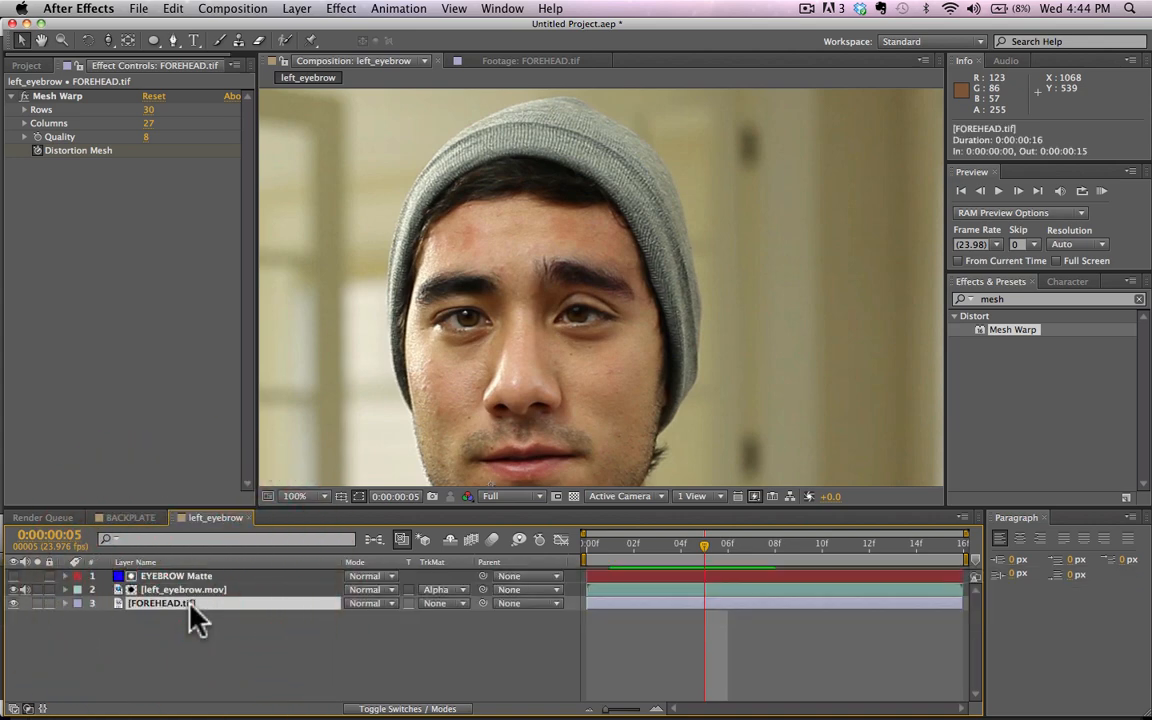
pyautogui.press('u')
pyautogui.press('super+Right')
pyautogui.press('super+Right')
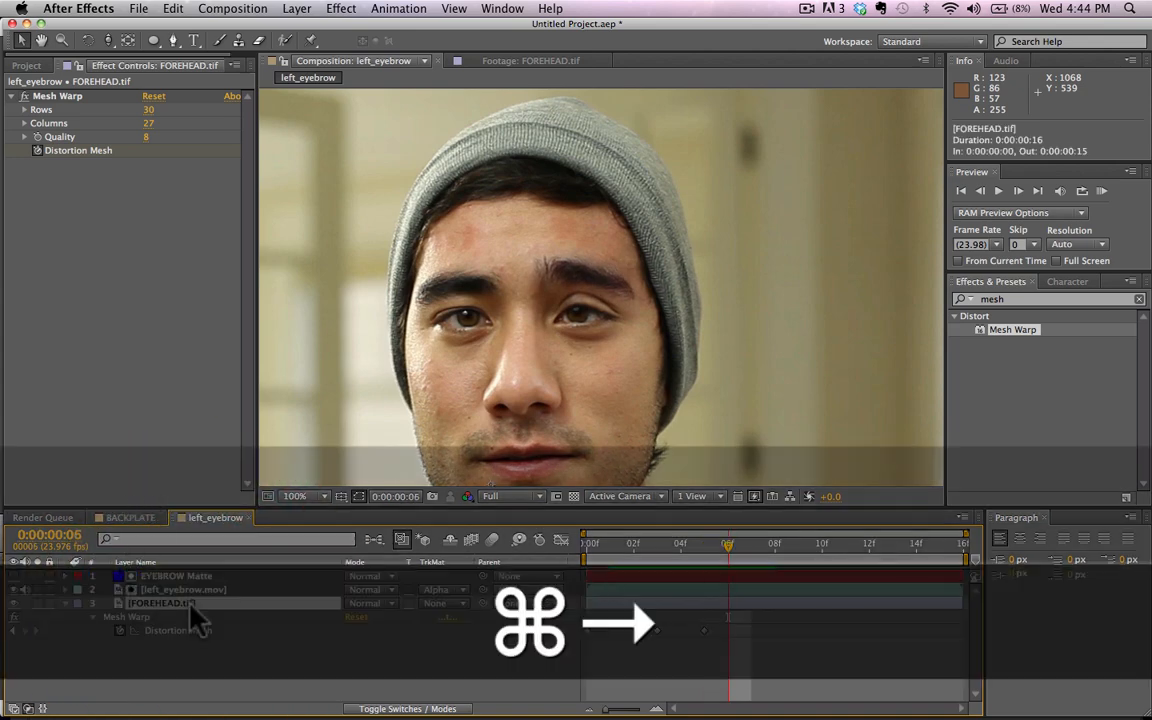
pyautogui.press('super+Right')
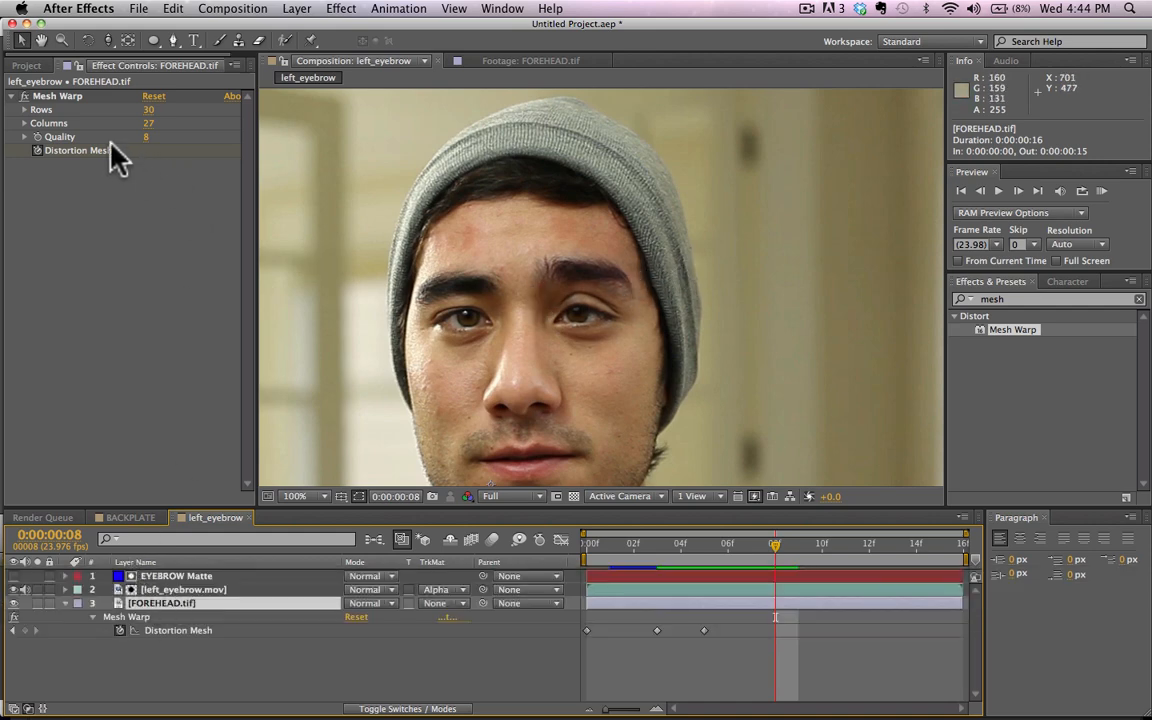
pyautogui.press('super+Right')
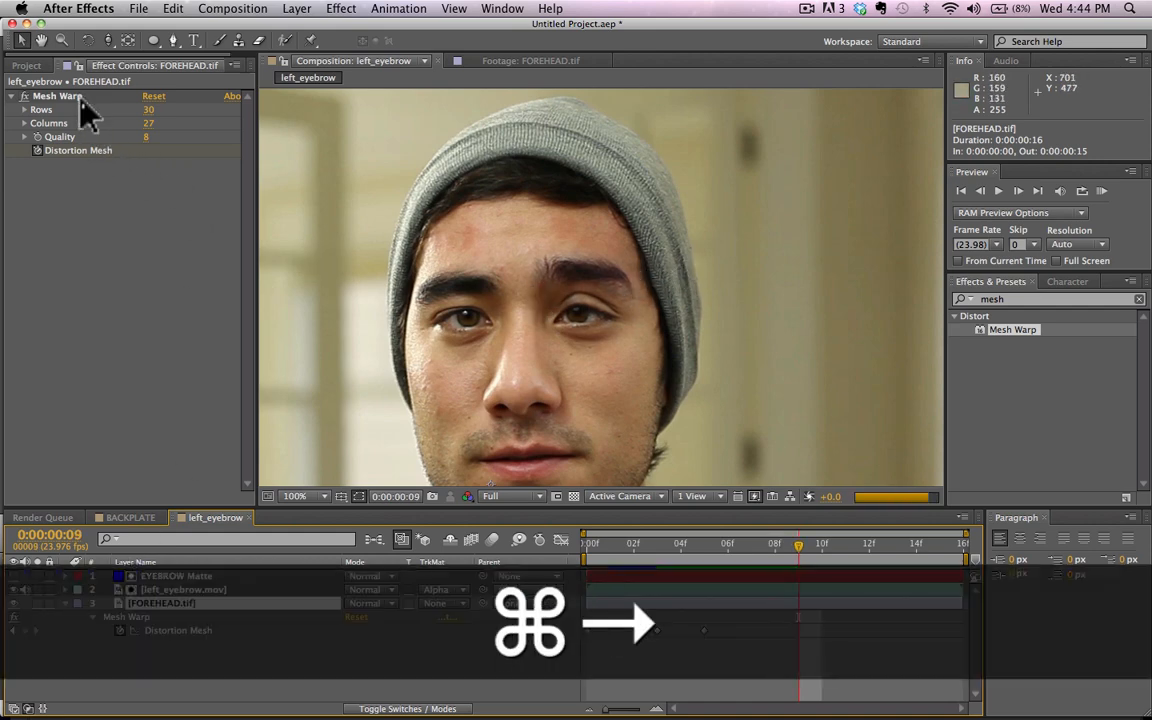
pyautogui.press('super+Left')
pyautogui.click(78, 96)
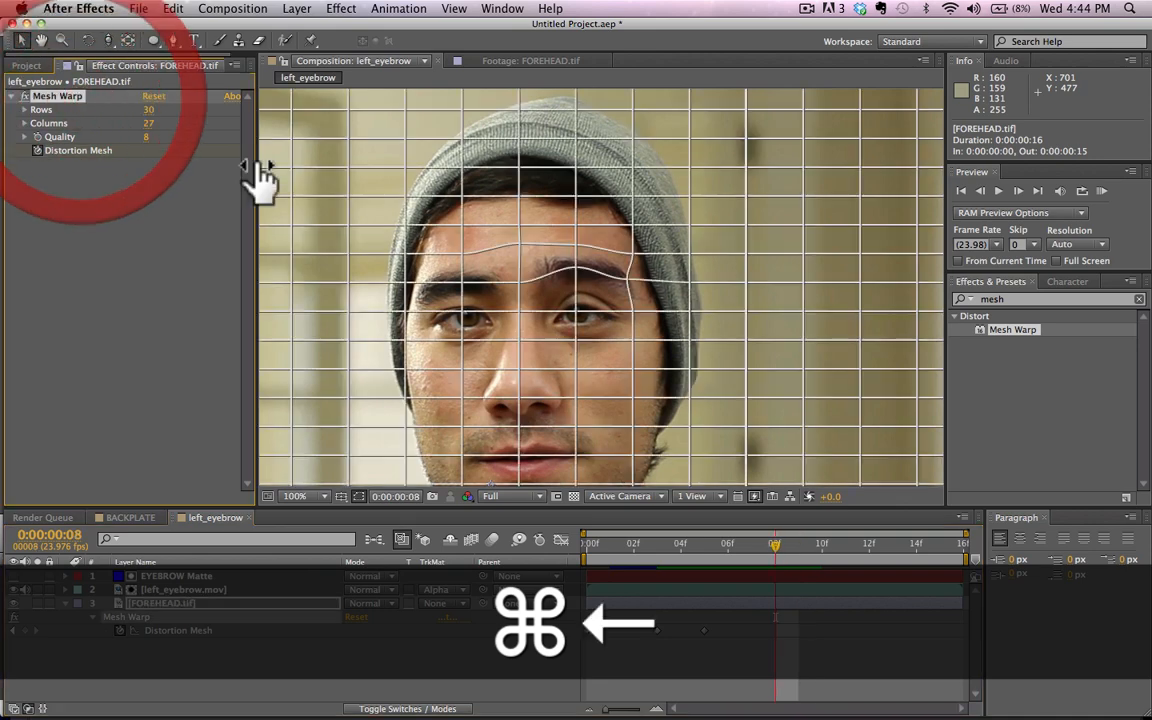
pyautogui.moveTo(628, 281); pyautogui.dragTo(633, 245)
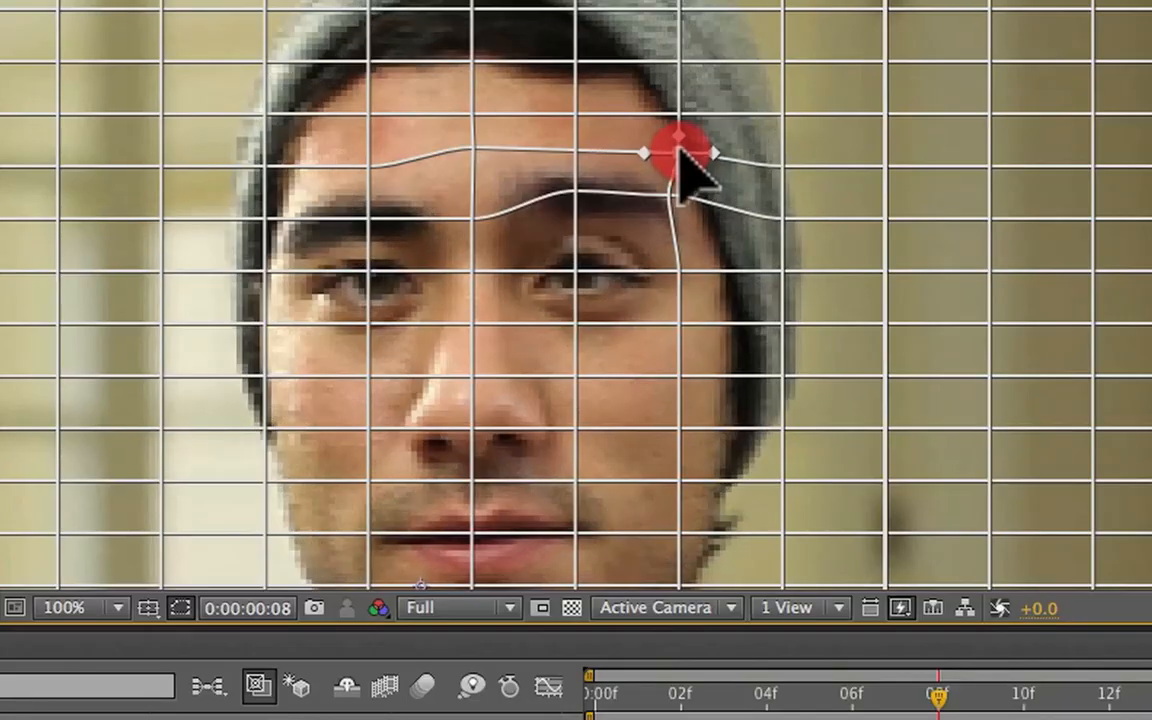
pyautogui.moveTo(679, 152); pyautogui.dragTo(680, 149)
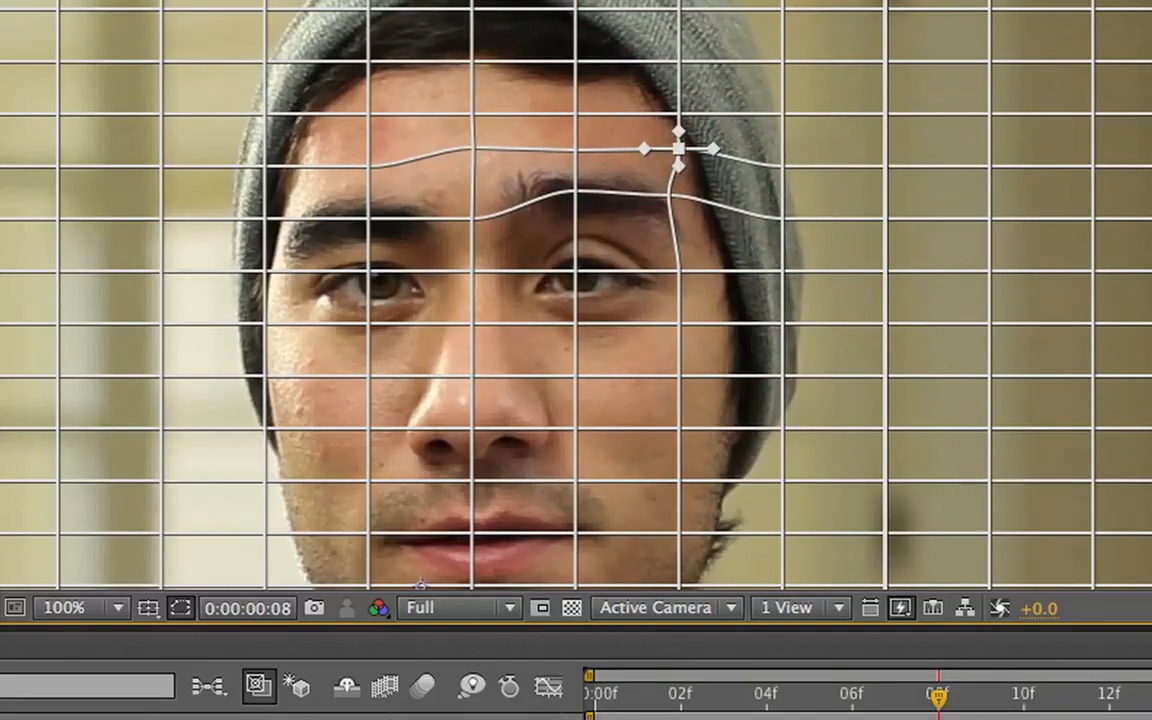
# Step: Step through frames 6 to 13 to examine how the forehead matches the eyebrow, stopping at frame 12
pyautogui.click(367, 718)
pyautogui.press('pageup')
pyautogui.press('pageup')
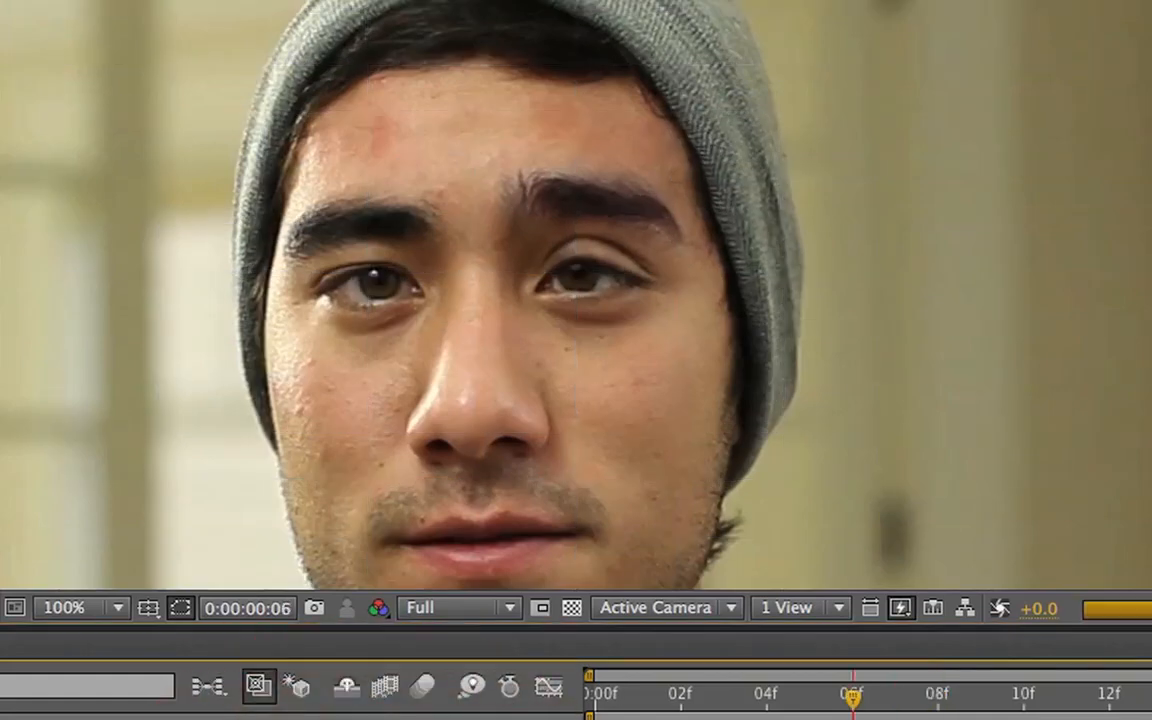
pyautogui.press('super+Right')
pyautogui.press('super+Right')
pyautogui.press('super+Right')
pyautogui.press('super+Left')
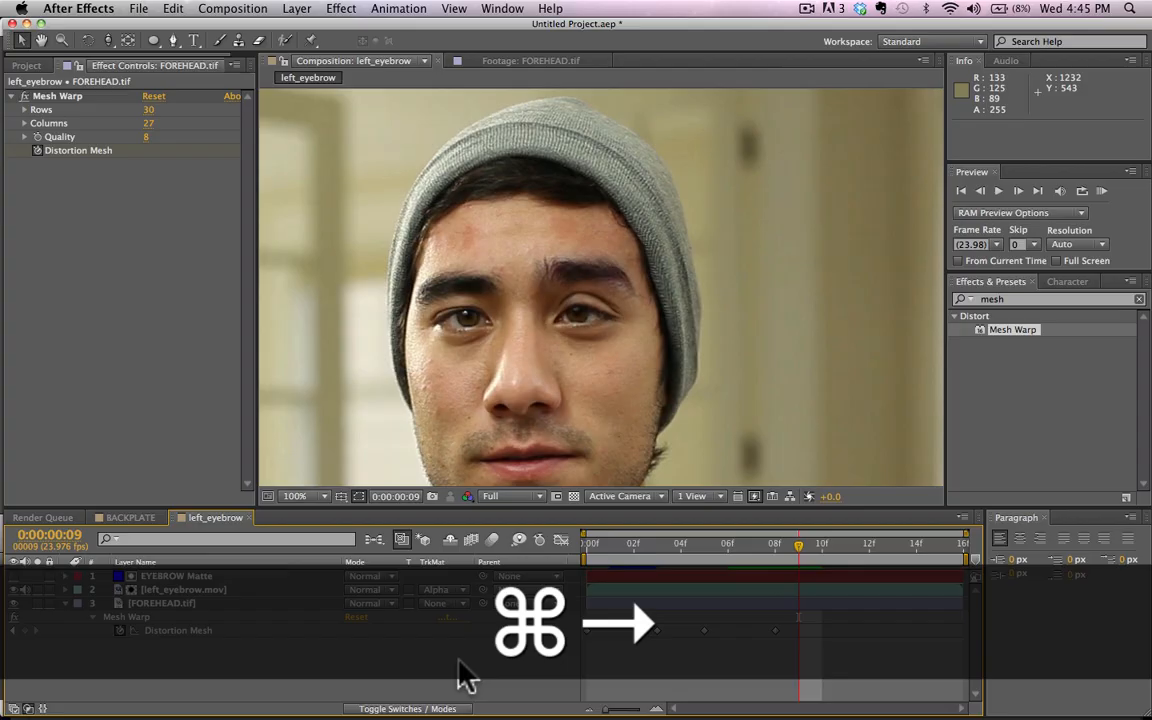
pyautogui.press('super+Right')
pyautogui.press('super+Right')
pyautogui.press('super+Right')
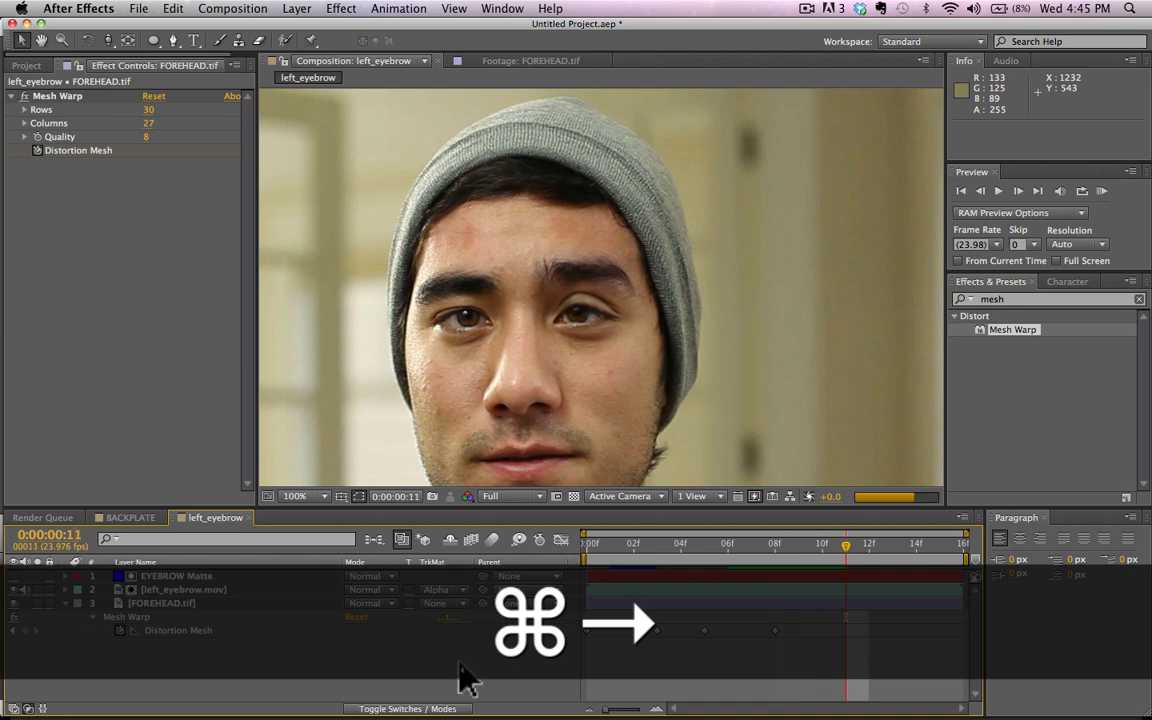
pyautogui.press('super+Right')
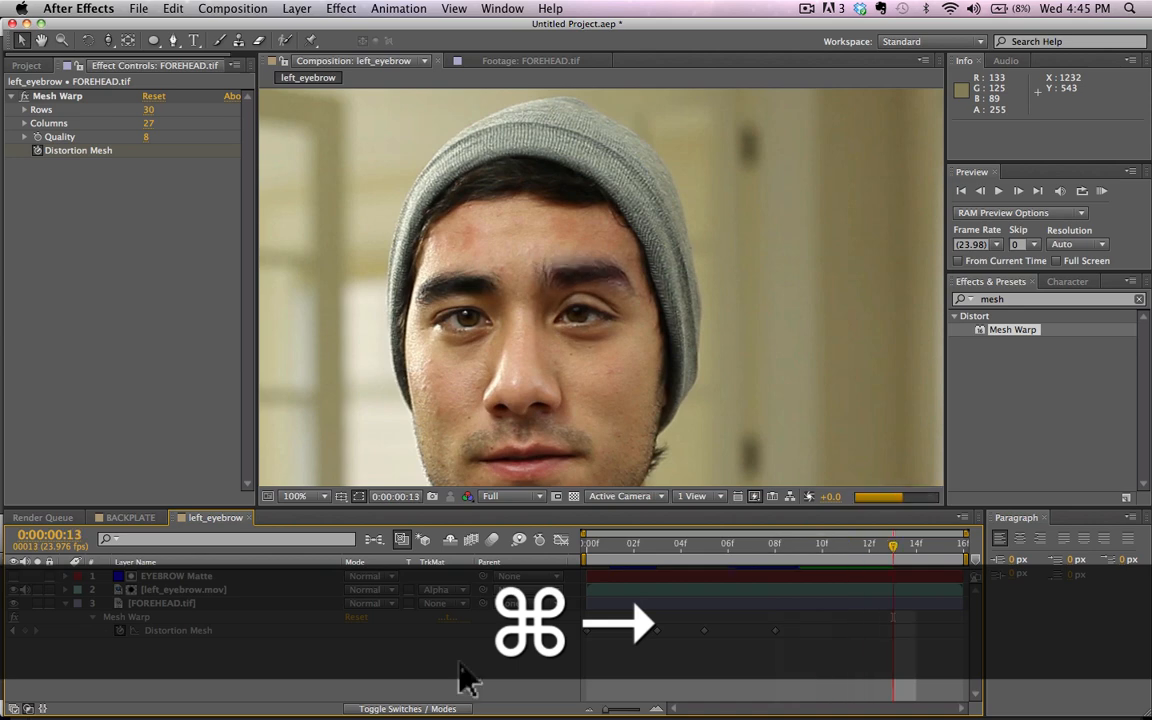
pyautogui.press('super+Left')
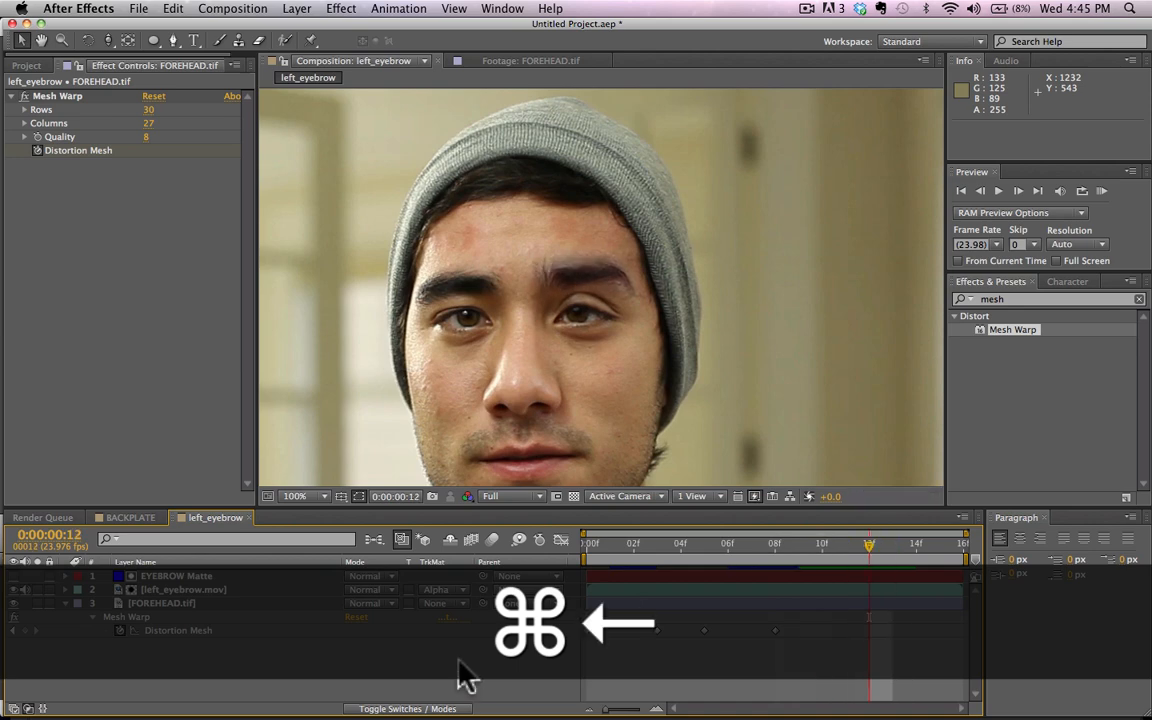
# Step: At frame 12, slightly lower FOREHEAD.tif's mesh points on the eyebrow's middle and the forehead's centre, and nudge the one above the eyebrow's outer end
pyautogui.click(150, 603)
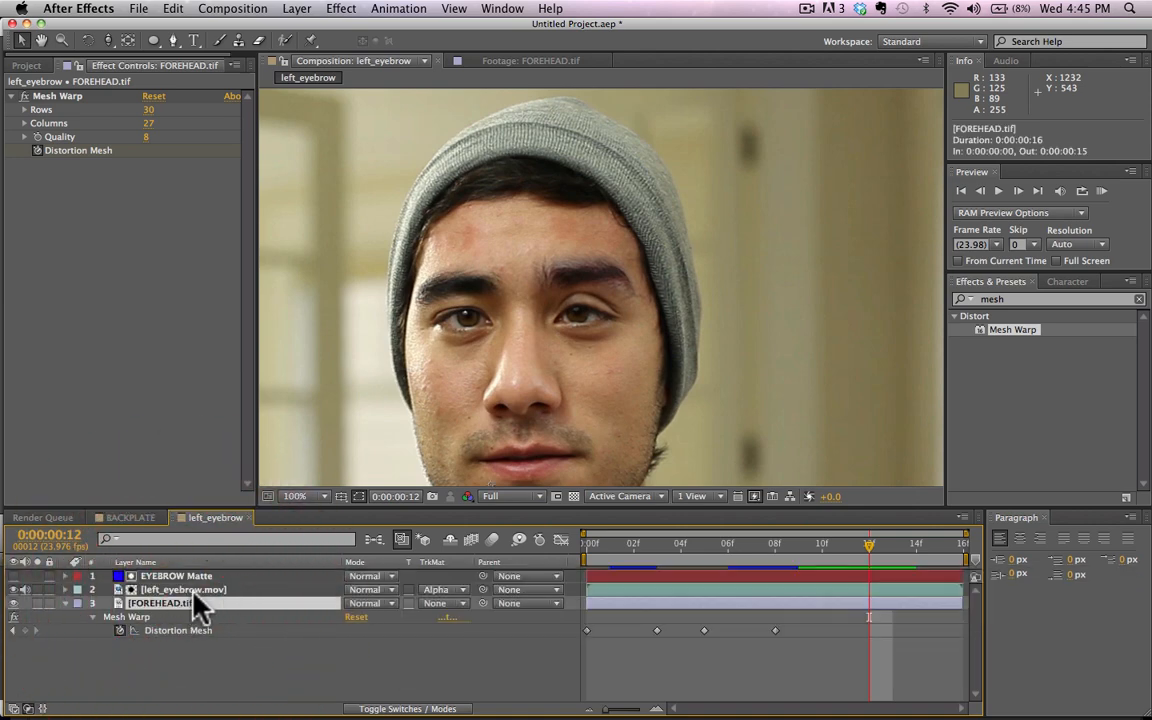
pyautogui.click(196, 590)
pyautogui.click(180, 604)
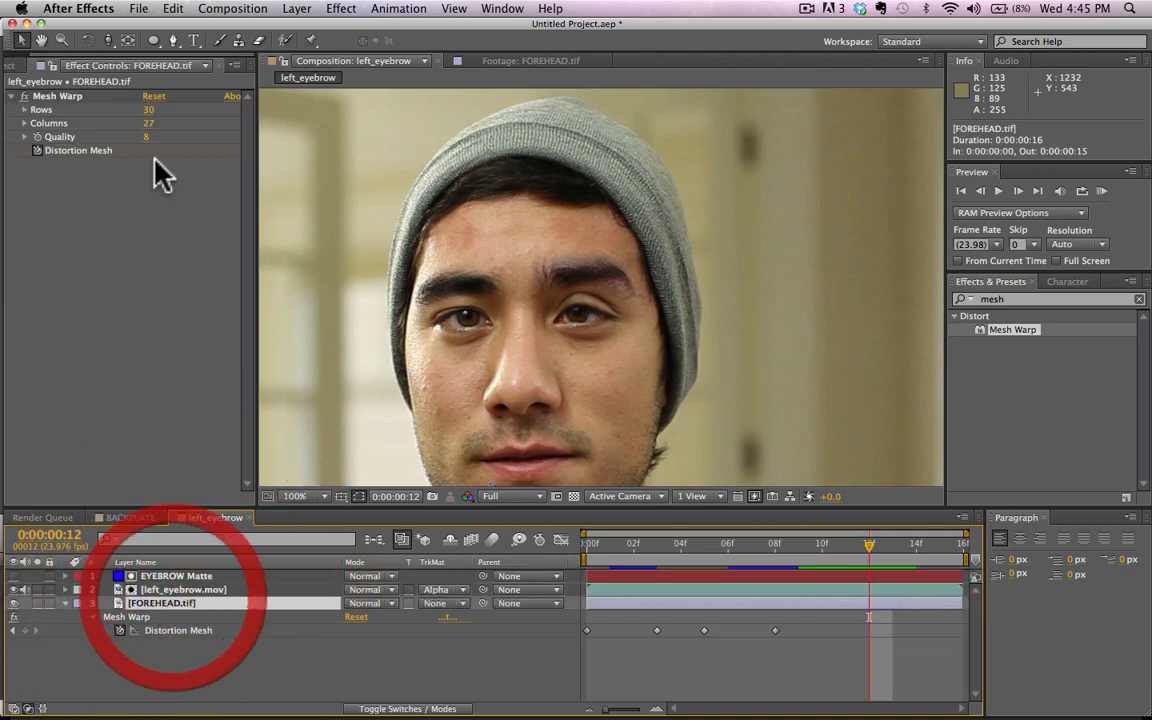
pyautogui.click(55, 96)
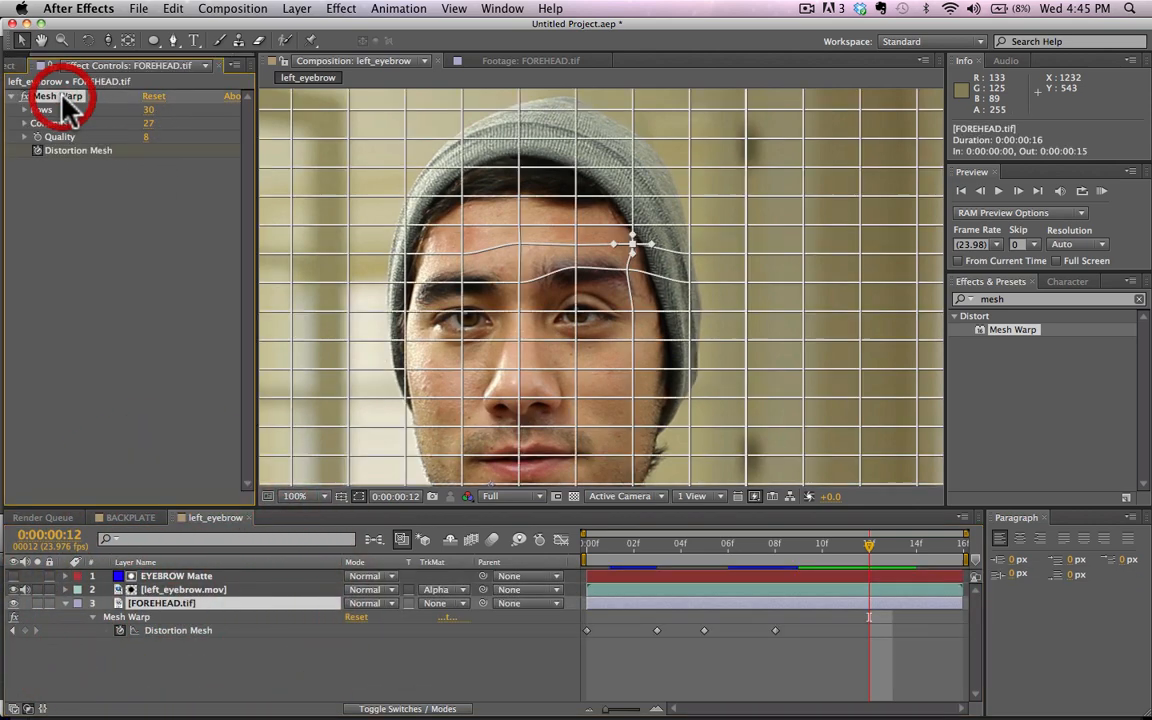
pyautogui.click(574, 269)
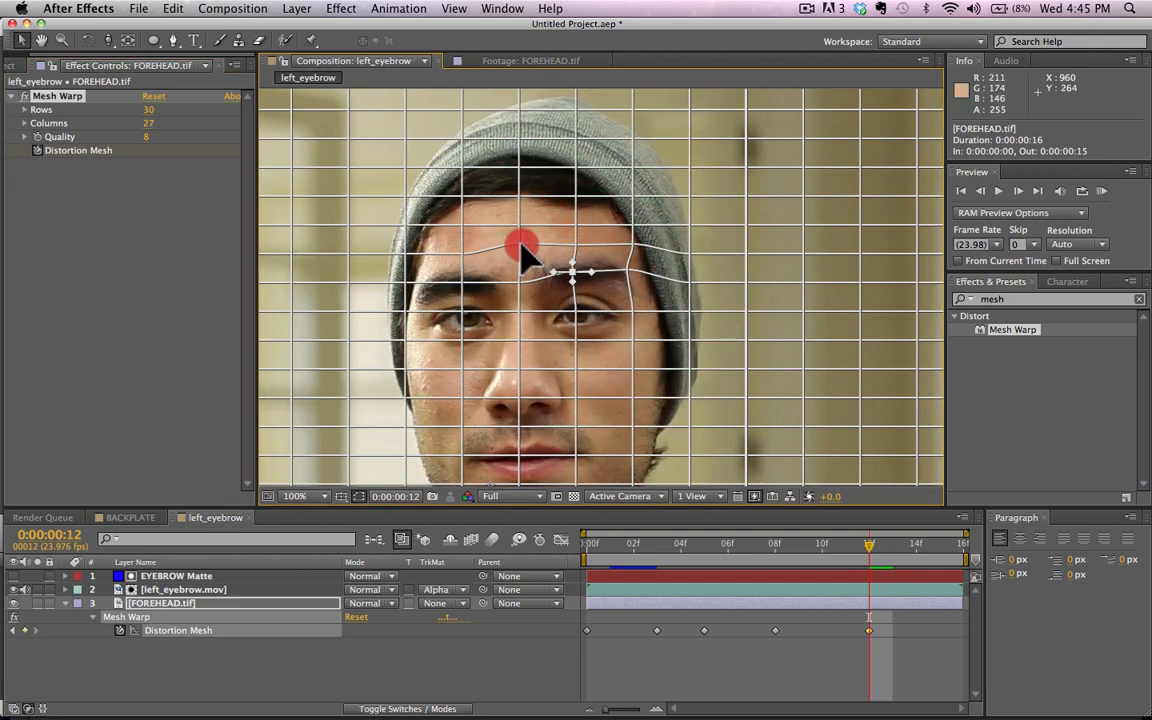
pyautogui.moveTo(521, 250); pyautogui.dragTo(523, 256)
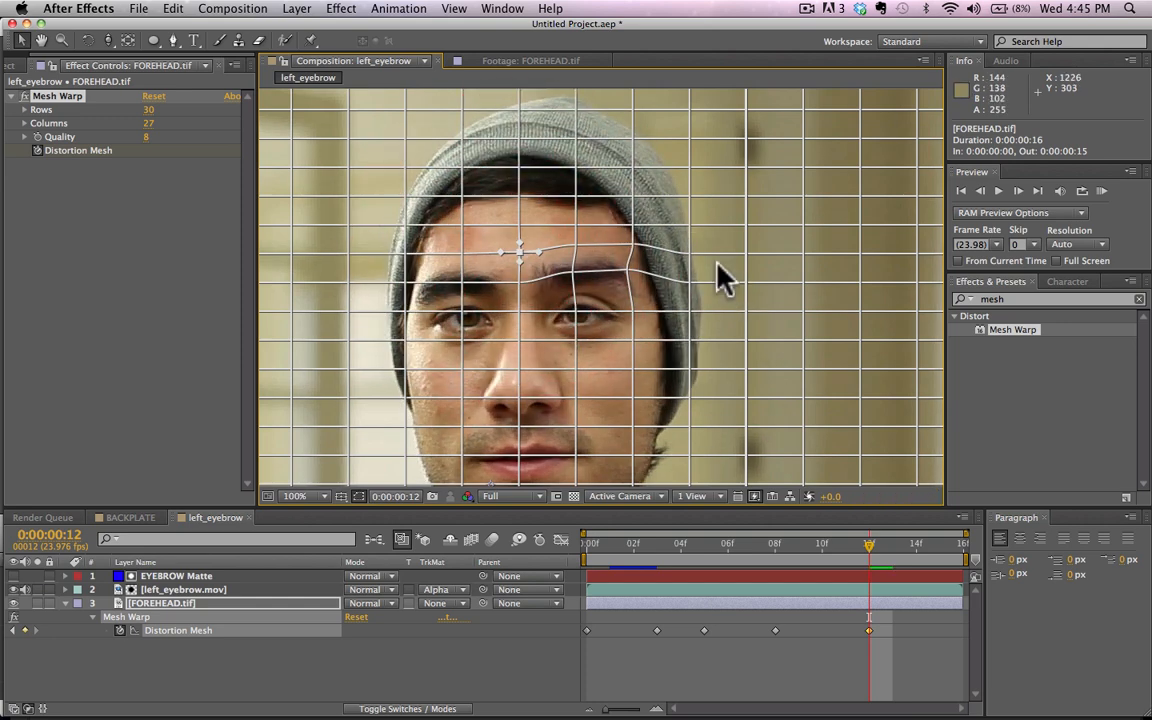
pyautogui.moveTo(633, 250); pyautogui.dragTo(637, 250)
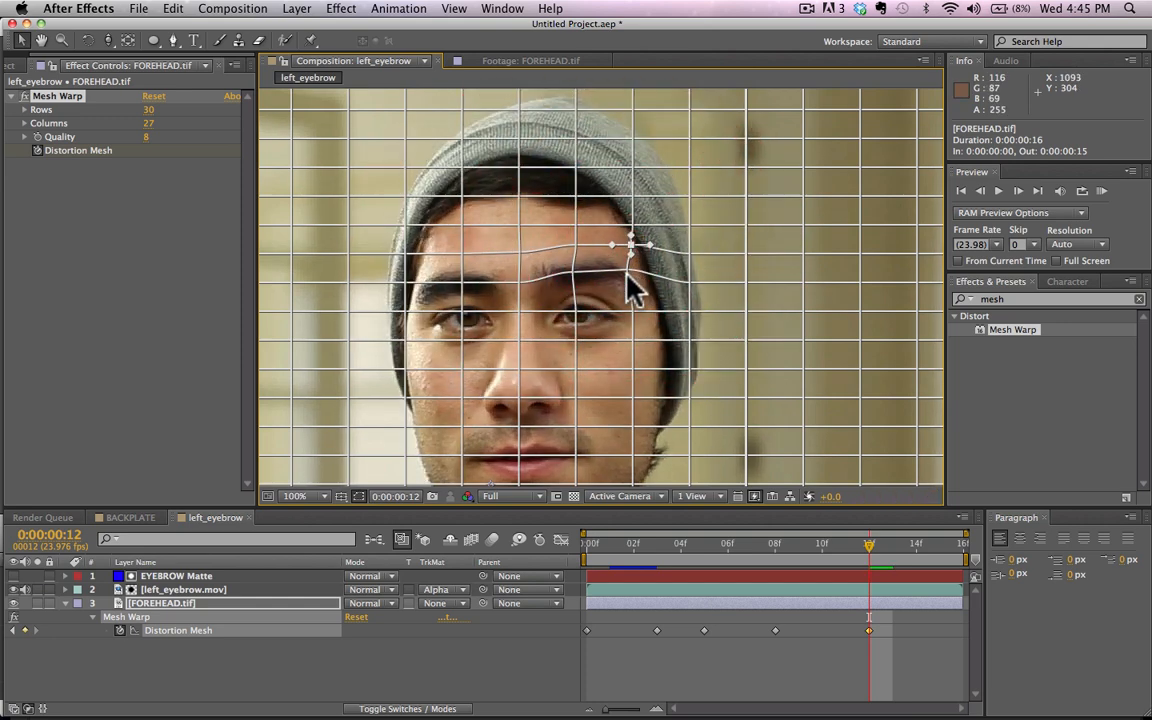
# Step: Copy the first Distortion Mesh keyframe of FOREHEAD.tif and paste it at frame 15
pyautogui.press('super+Right')
pyautogui.press('super+Right')
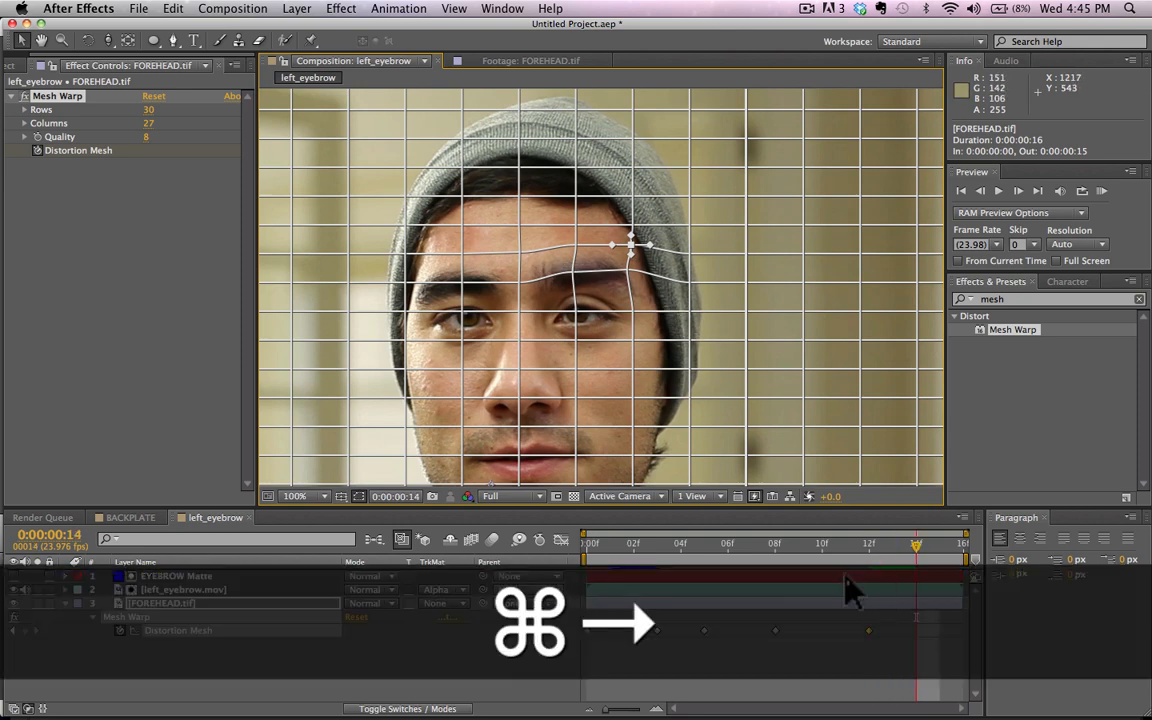
pyautogui.press('super+Right')
pyautogui.press('super+Left')
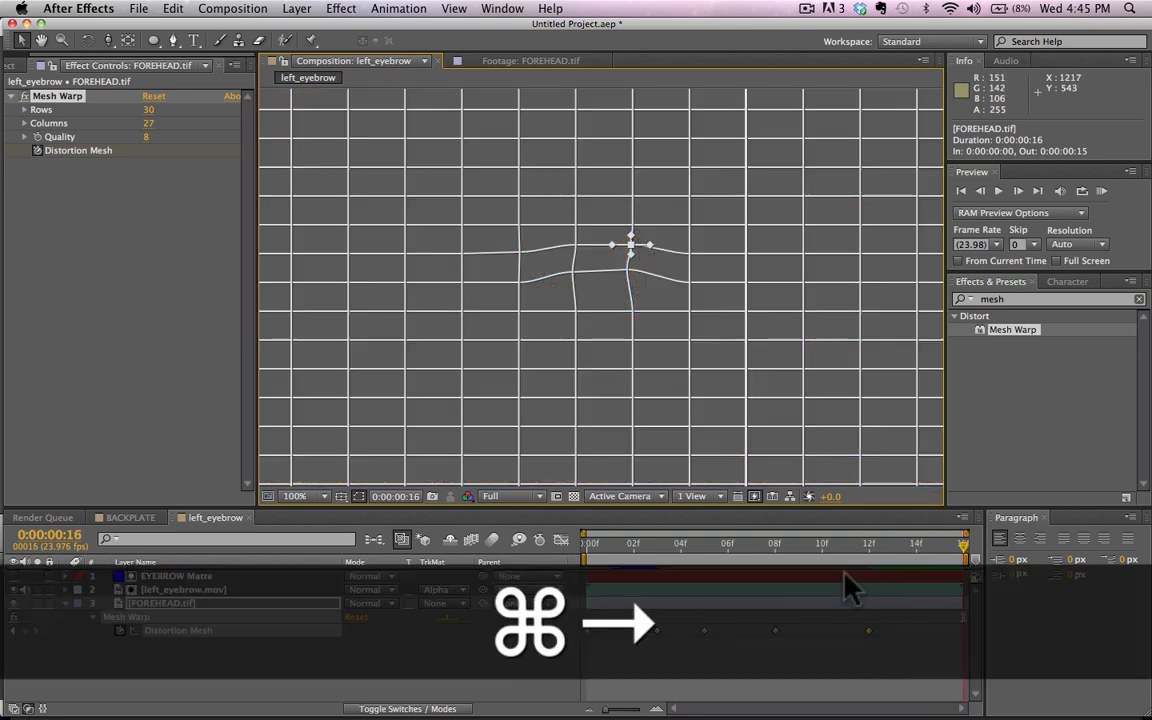
pyautogui.click(592, 643)
pyautogui.press('super+c')
pyautogui.press('super+Right')
pyautogui.press('super+Left')
pyautogui.press('super+v')
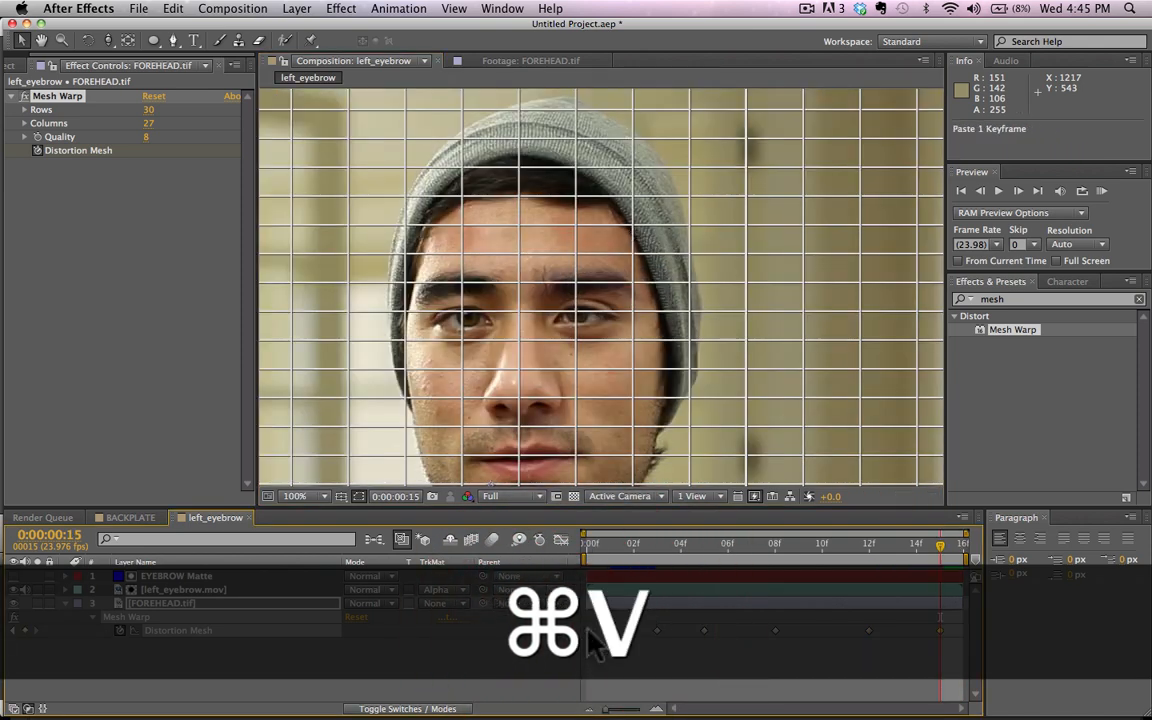
# Step: Play a RAM preview of the whole left_eyebrow composition to check the motion, and collapse the FOREHEAD.tif layer's properties
pyautogui.press('super+Left')
pyautogui.press('super+Left')
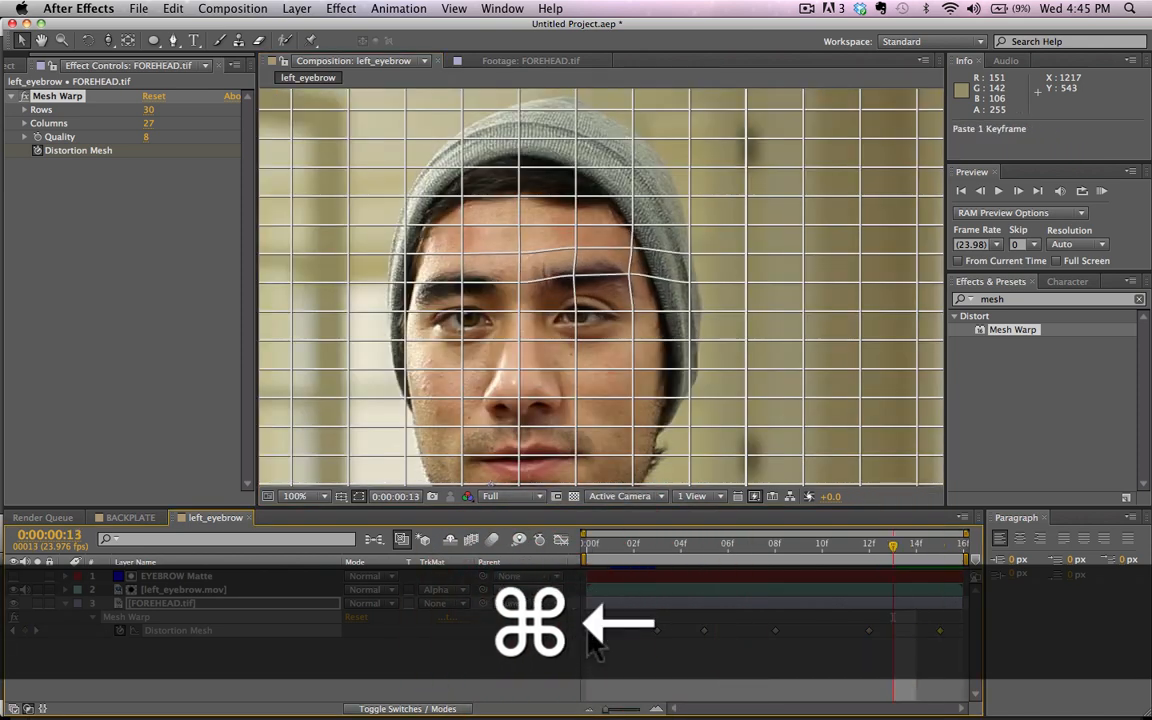
pyautogui.click(138, 704)
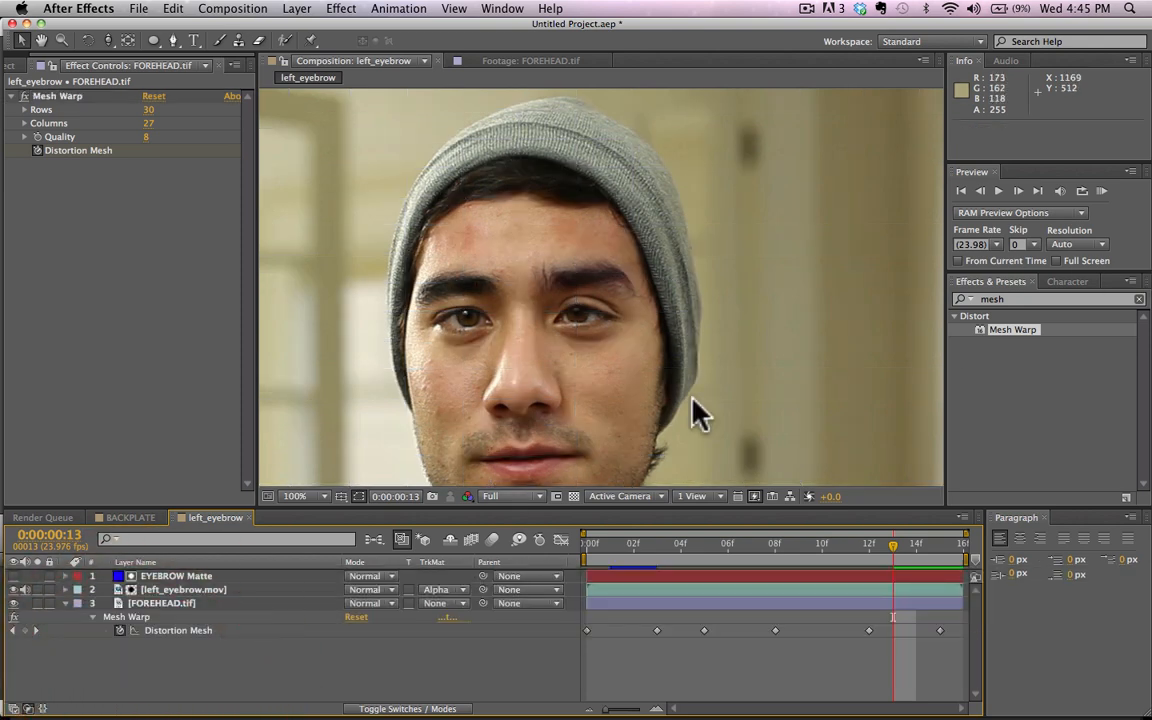
pyautogui.click(1103, 189)
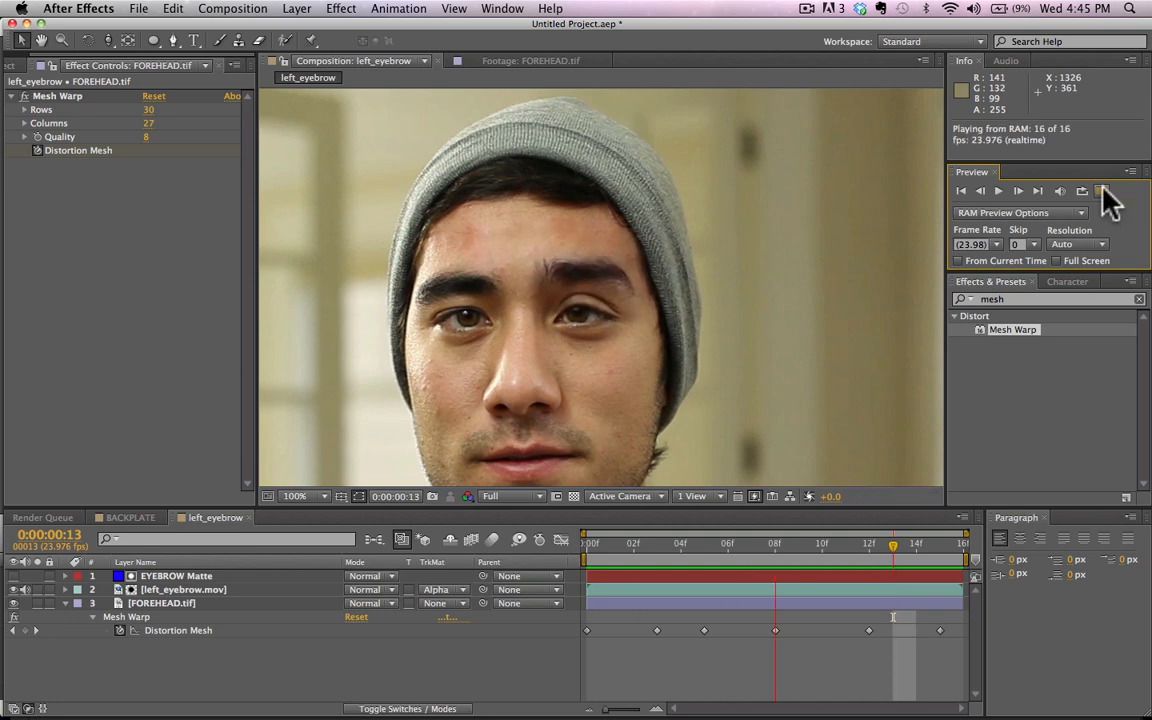
pyautogui.click(1102, 190)
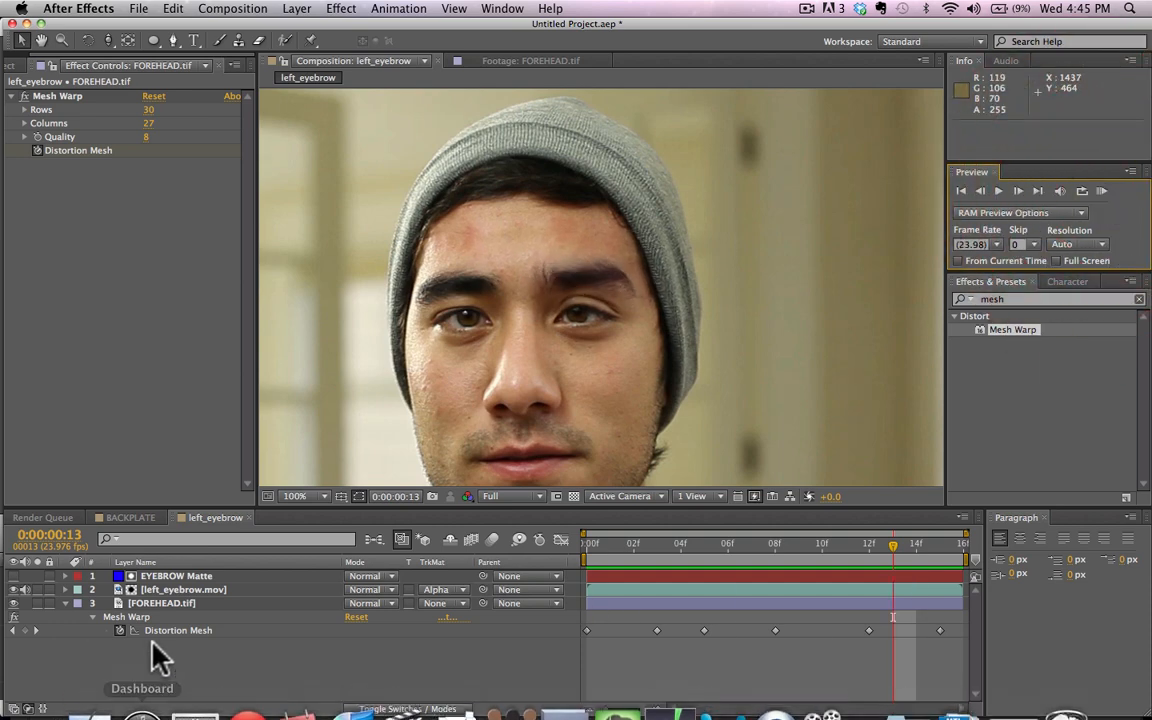
pyautogui.click(64, 603)
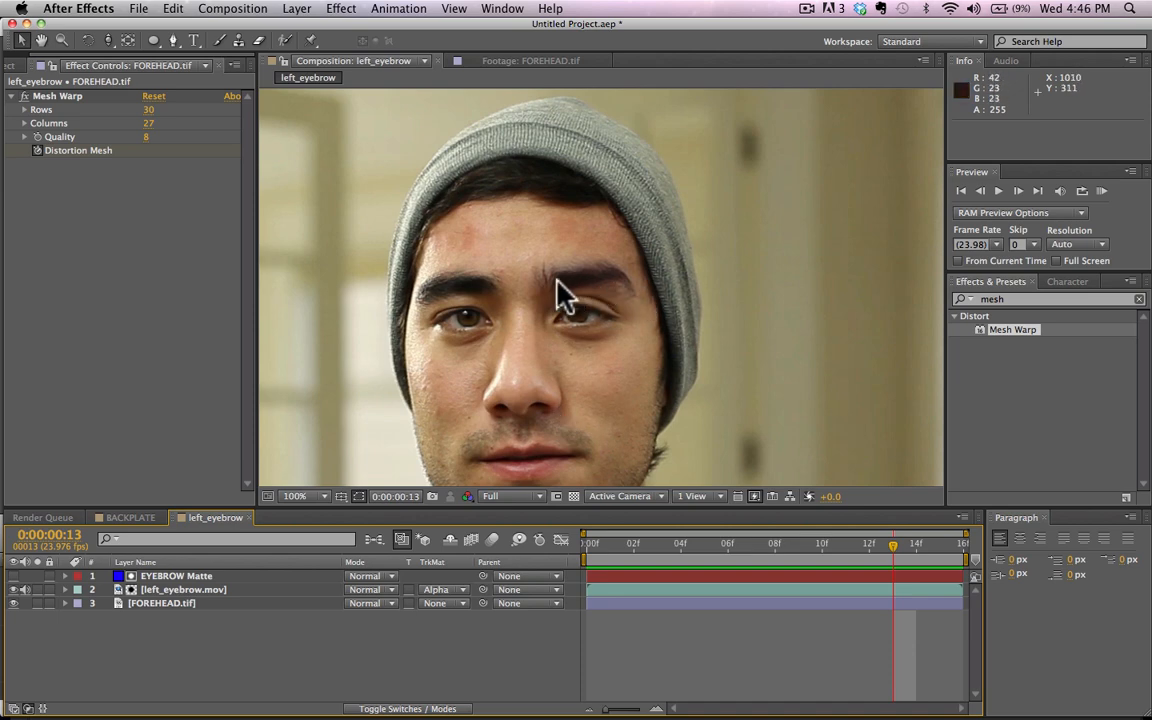
# Step: At frame 7, draw a closed Pen mask on FOREHEAD.tif around the raised eyebrow and the forehead area above it
pyautogui.moveTo(633, 545); pyautogui.dragTo(739, 527)
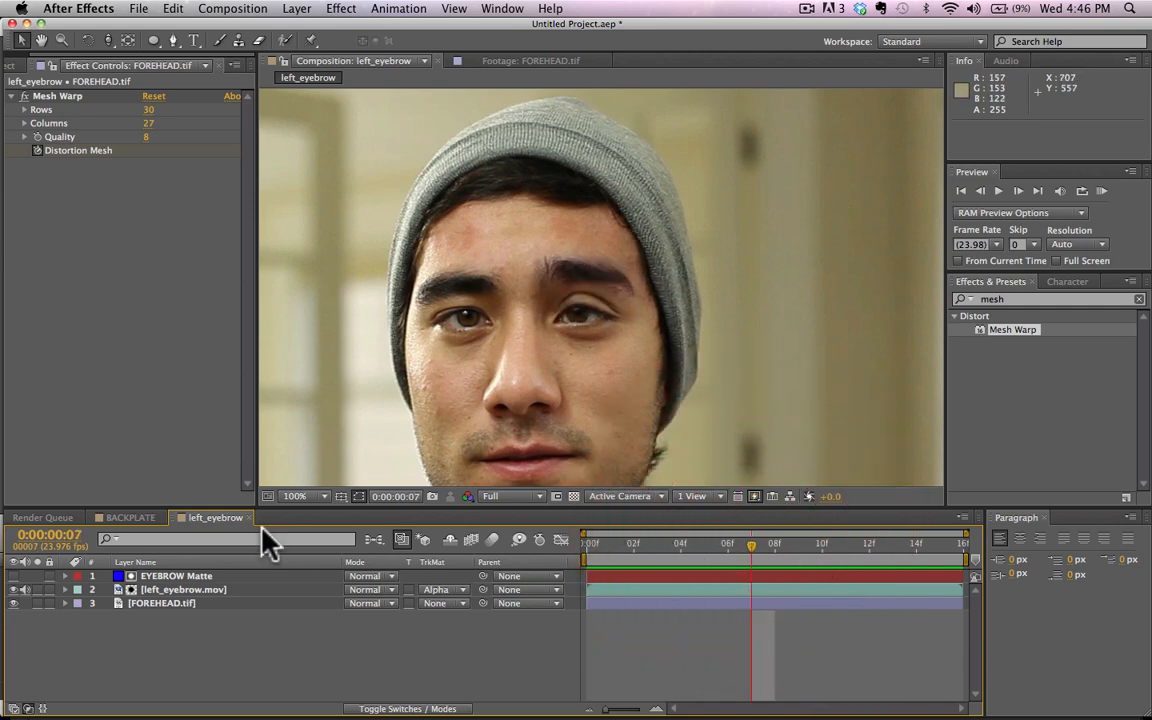
pyautogui.click(172, 606)
pyautogui.press('h')
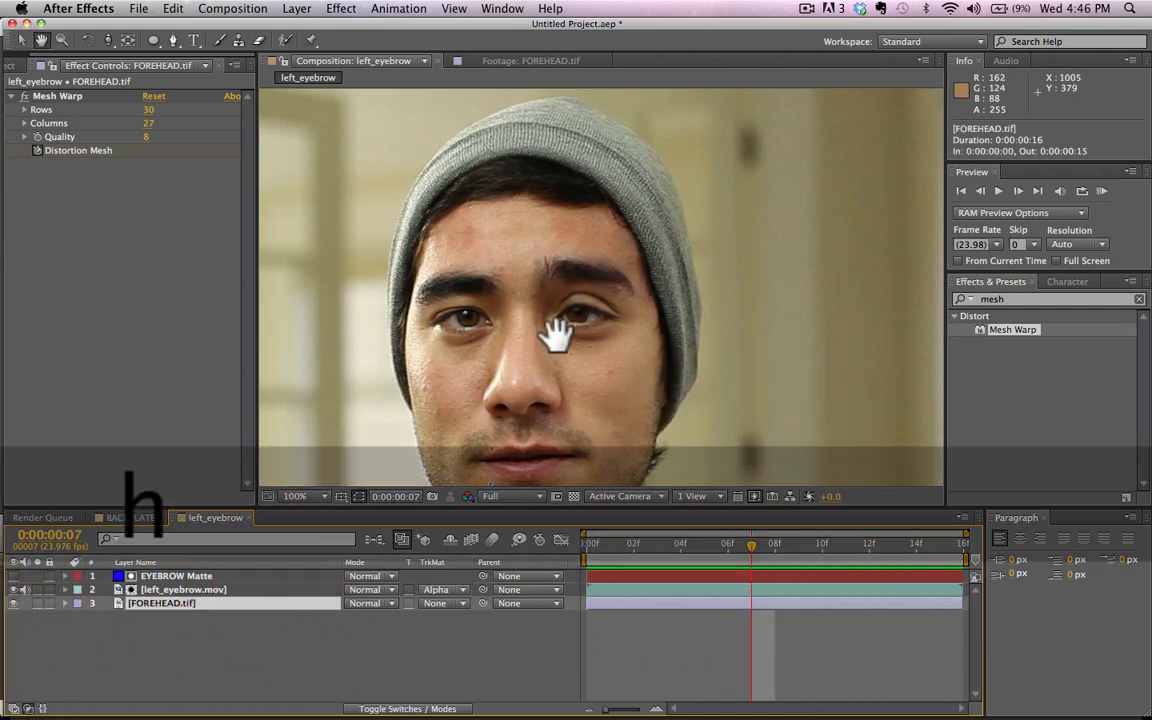
pyautogui.moveTo(557, 335); pyautogui.dragTo(548, 368)
pyautogui.scroll(2, 548, 368)
pyautogui.press('g')
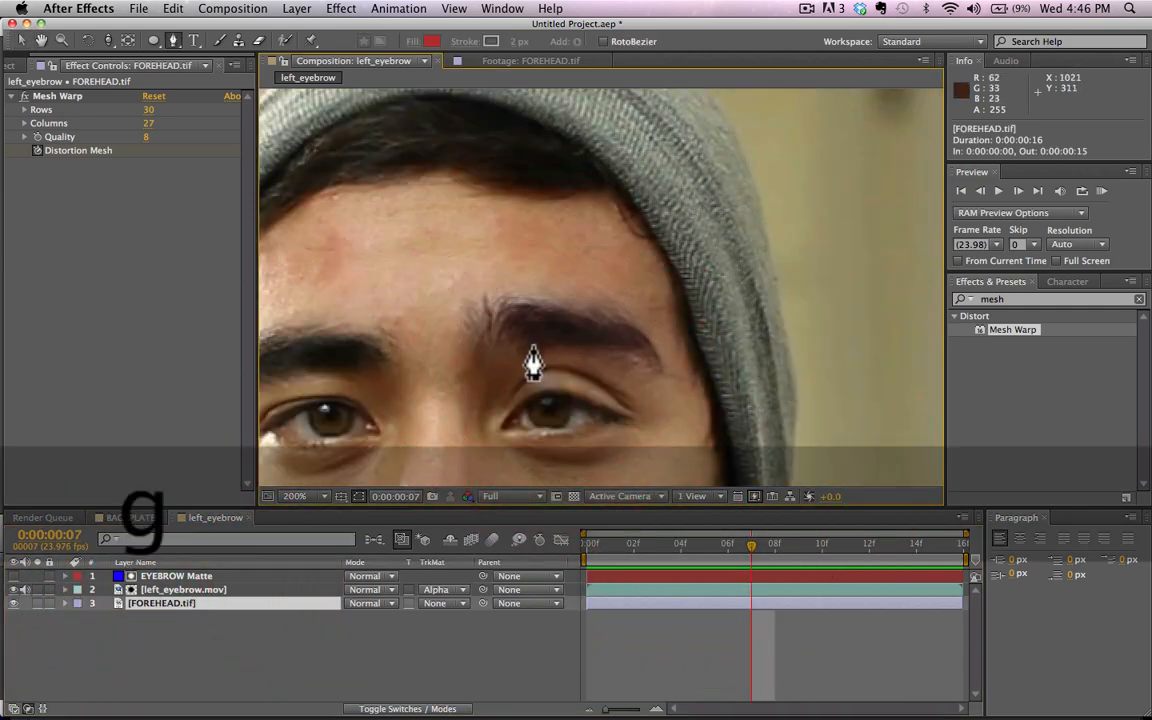
pyautogui.click(529, 330)
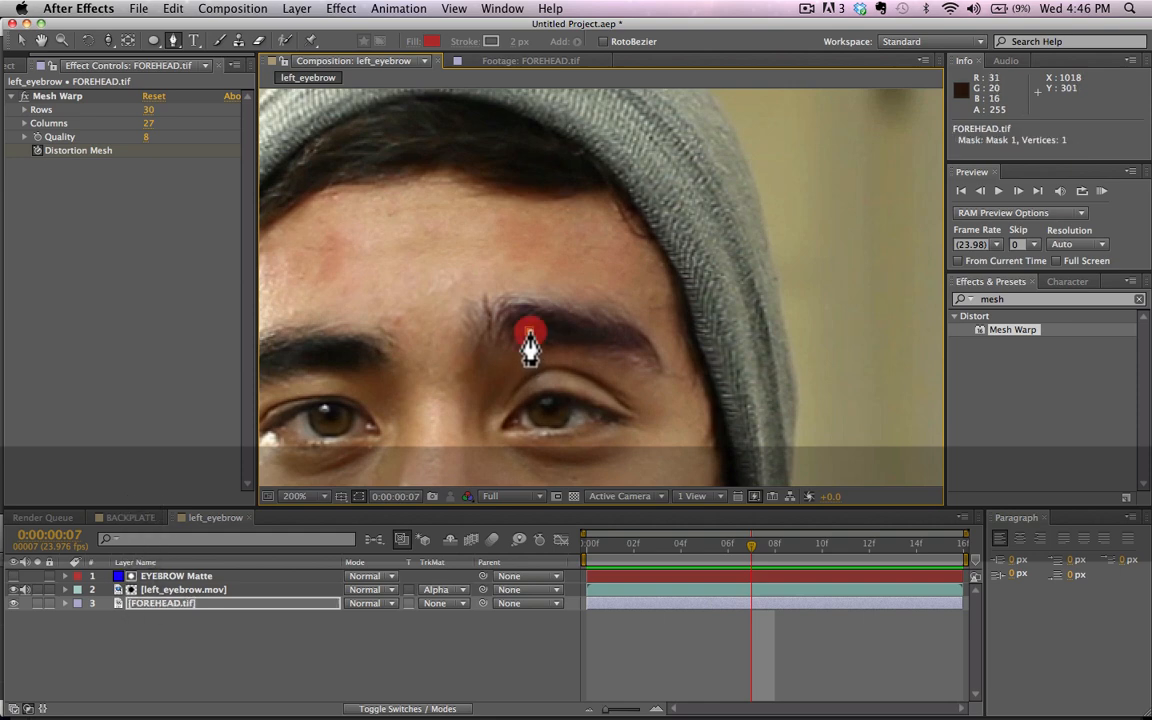
pyautogui.moveTo(452, 340); pyautogui.dragTo(438, 327)
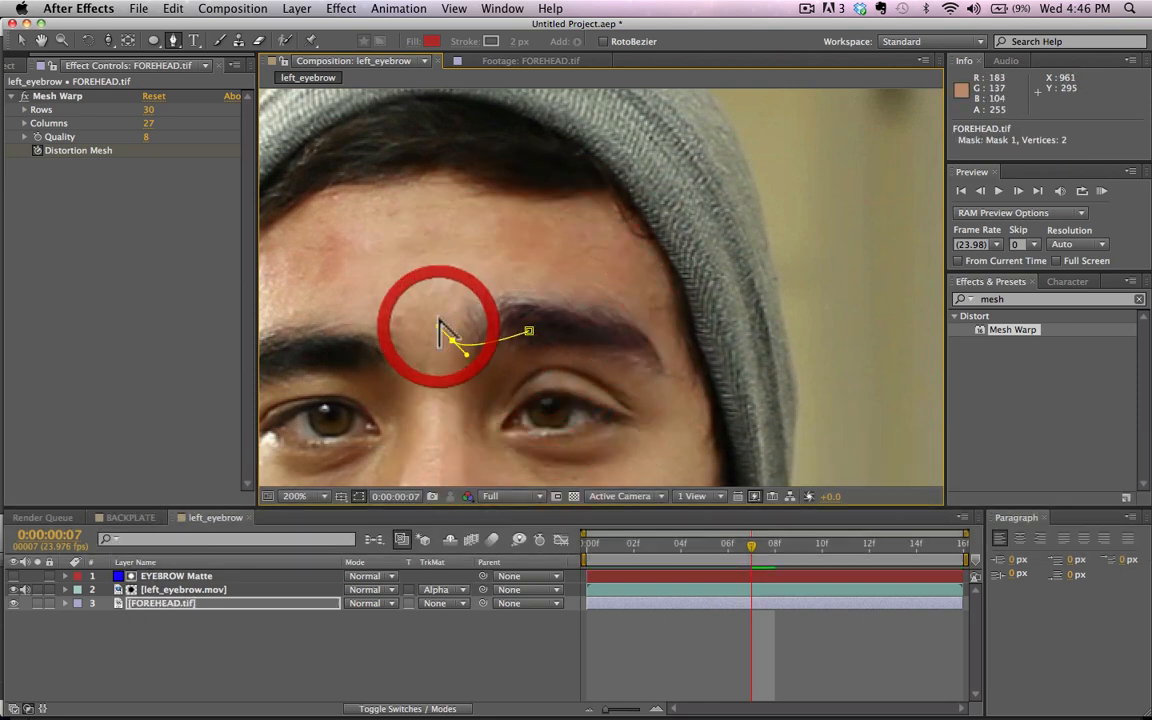
pyautogui.click(444, 259)
pyautogui.moveTo(444, 262); pyautogui.dragTo(451, 240)
pyautogui.moveTo(527, 219); pyautogui.dragTo(548, 232)
pyautogui.moveTo(638, 259); pyautogui.dragTo(665, 387)
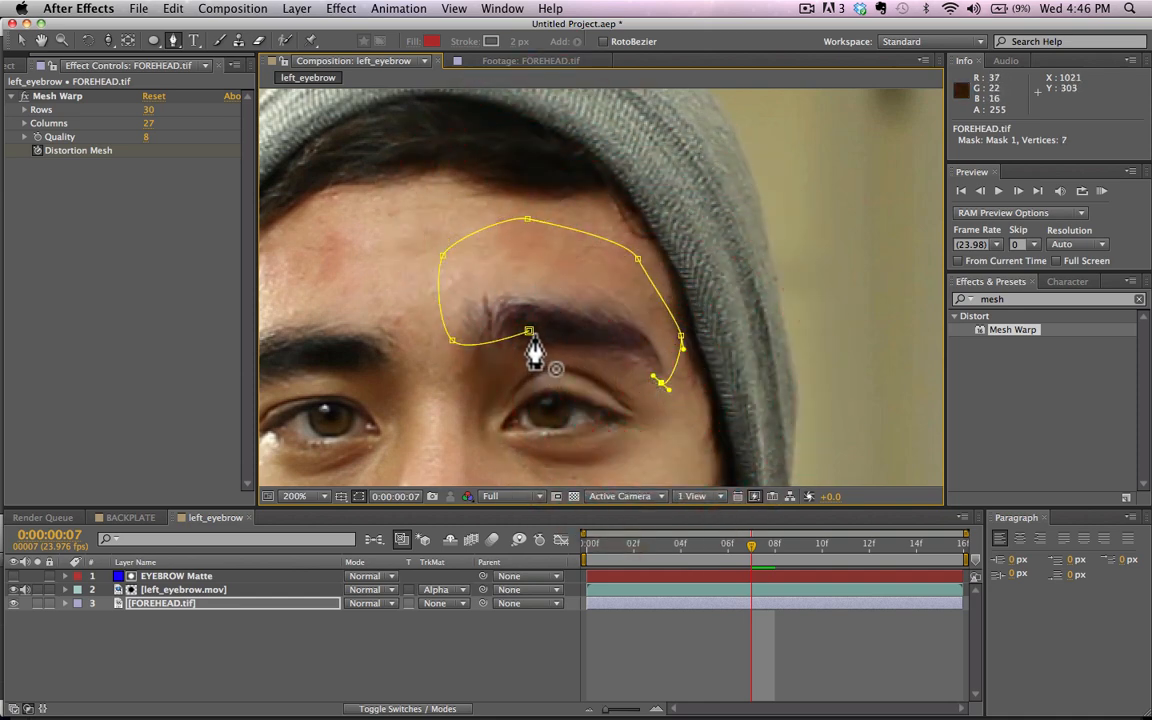
pyautogui.moveTo(606, 336); pyautogui.dragTo(466, 353)
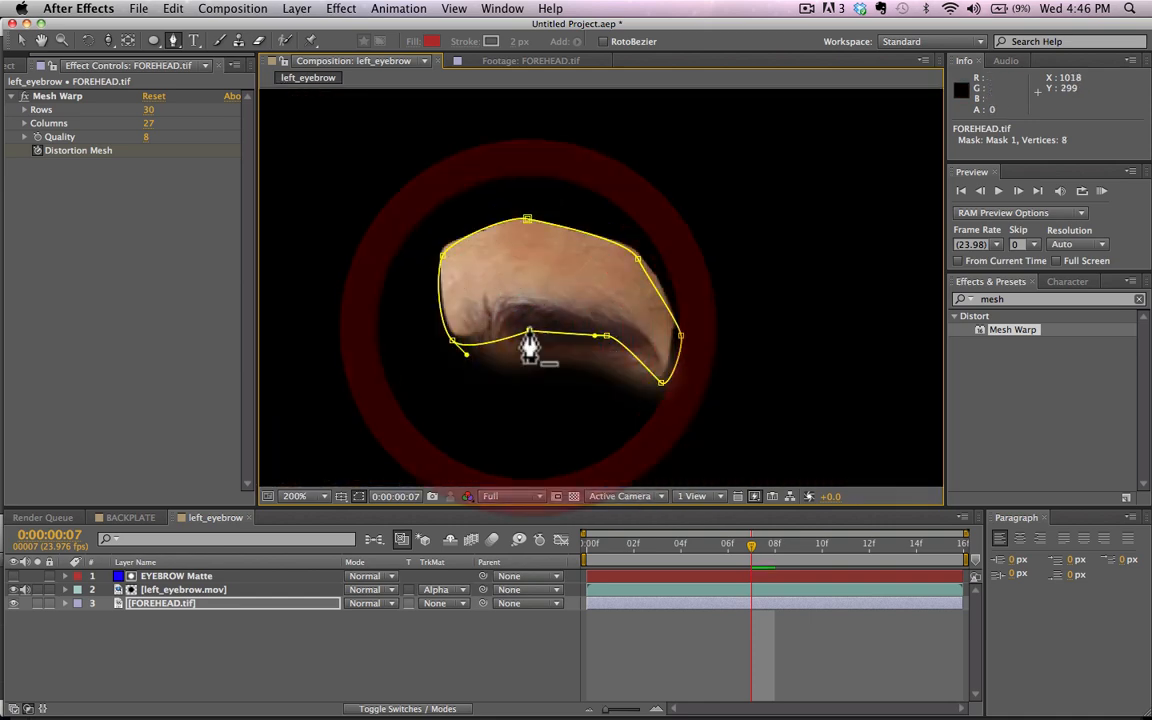
# Step: Feather FOREHEAD.tif's mask by 12 pixels and scrub through the left_eyebrow composition to check the softened edge
pyautogui.click(241, 628)
pyautogui.moveTo(628, 555); pyautogui.dragTo(868, 598)
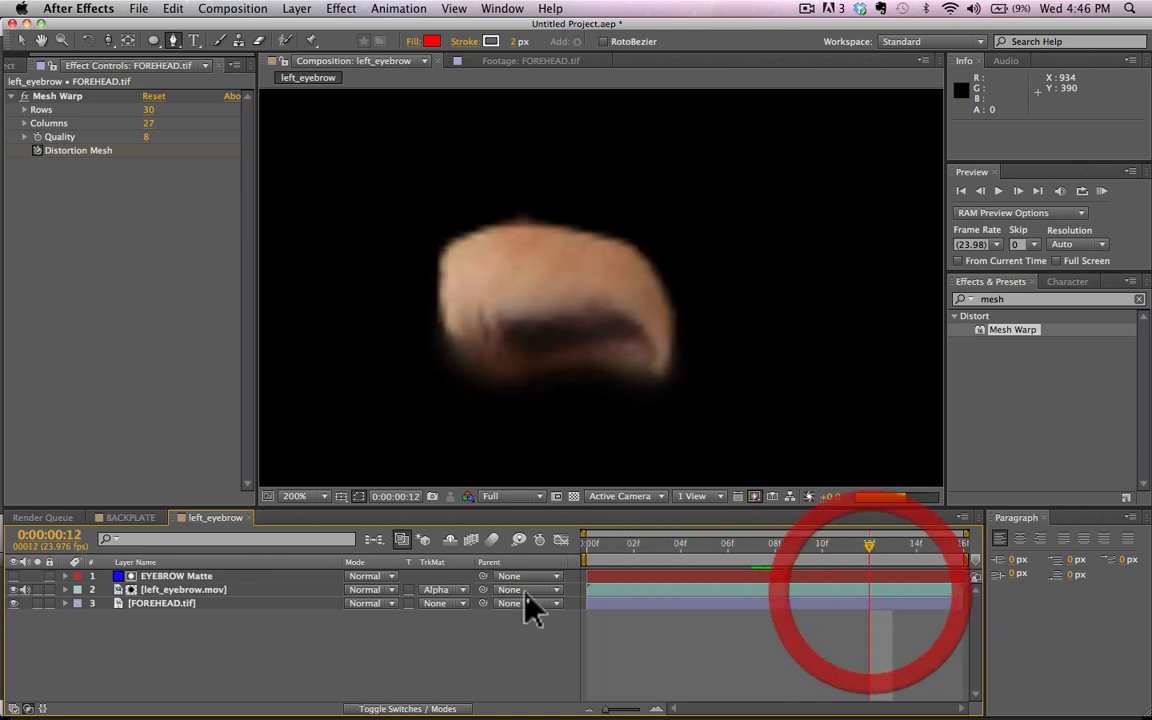
pyautogui.click(152, 603)
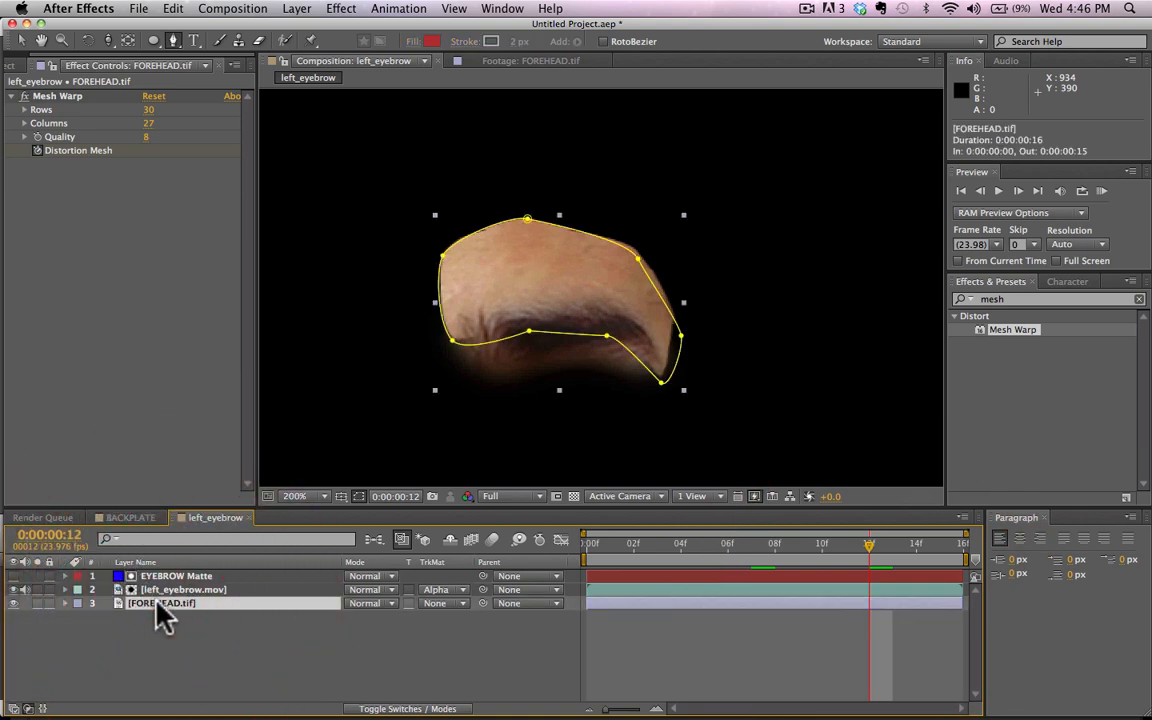
pyautogui.press('m')
pyautogui.press('m')
pyautogui.click(366, 645)
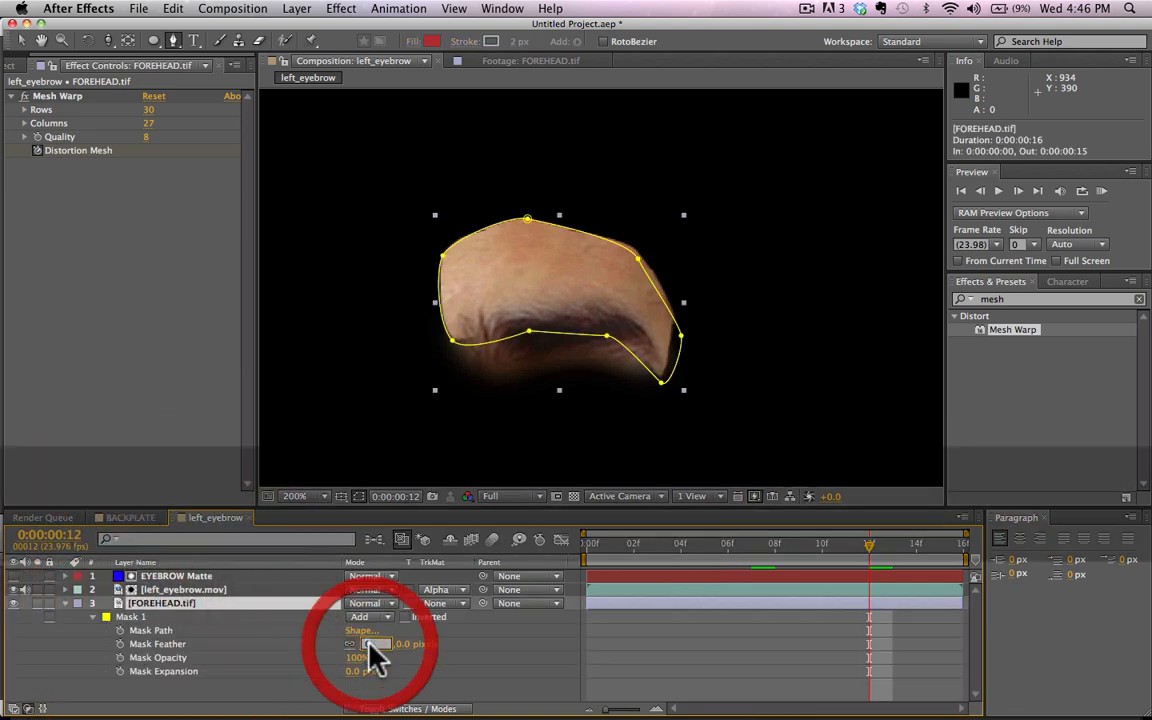
pyautogui.write('12')
pyautogui.press('Return')
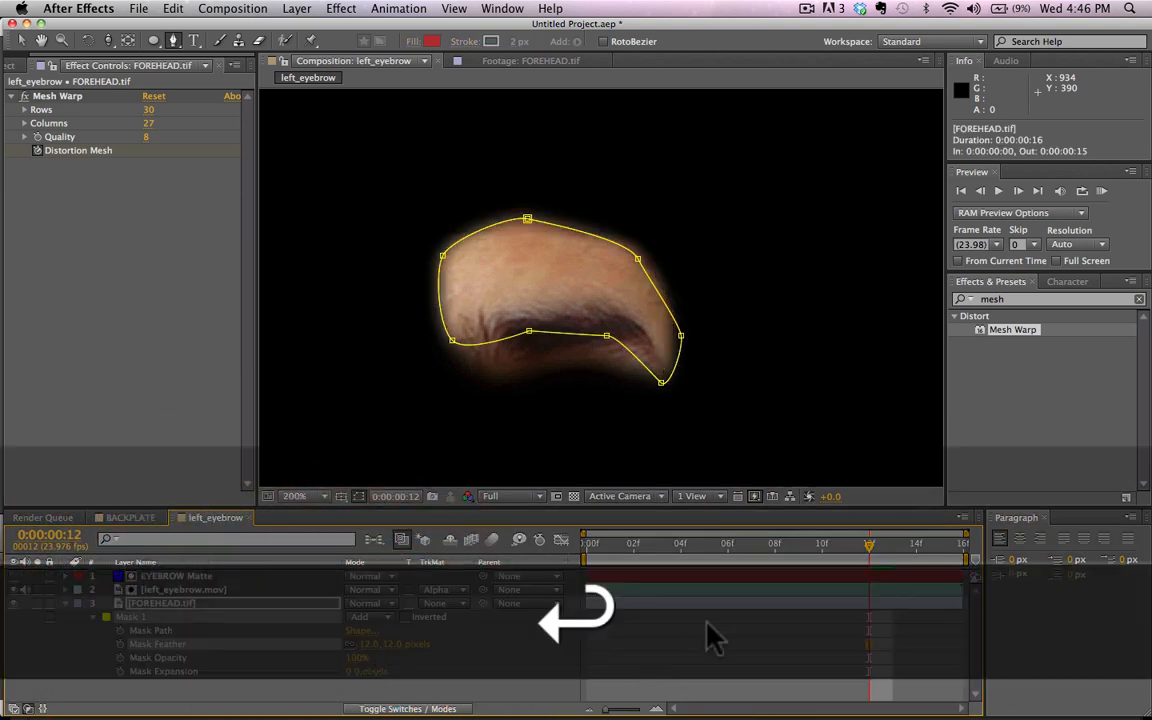
pyautogui.moveTo(658, 548); pyautogui.dragTo(798, 548)
pyautogui.press(',')
pyautogui.press('v')
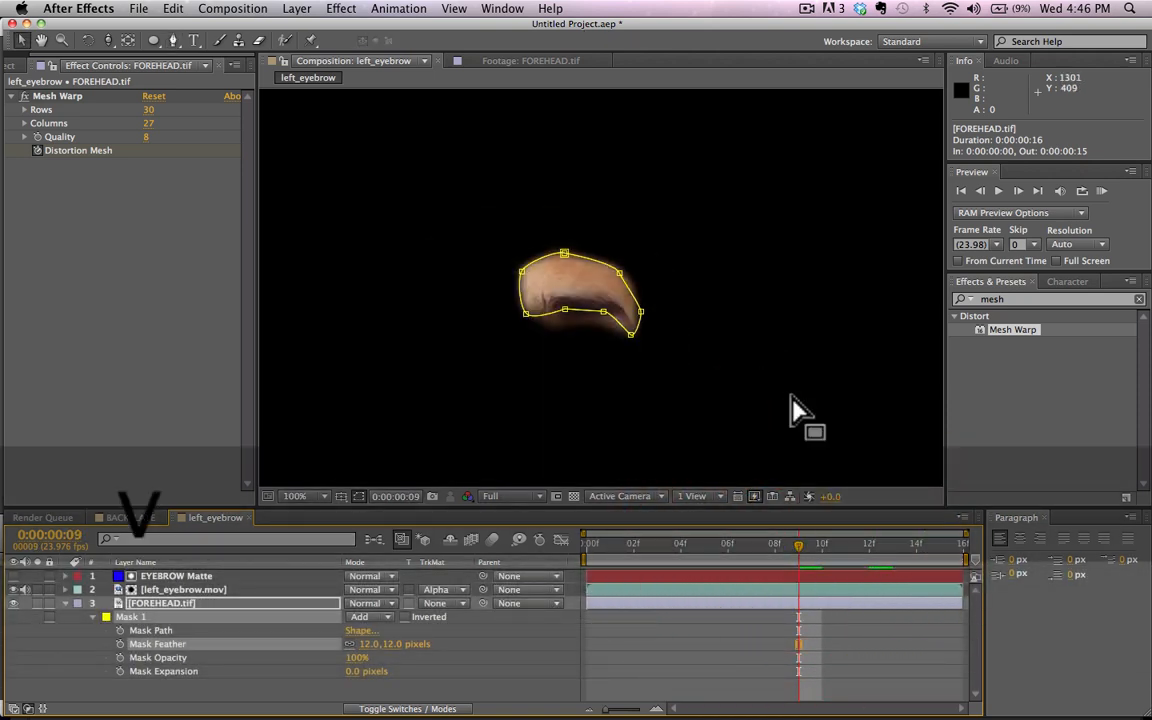
pyautogui.click(797, 408)
pyautogui.press('.')
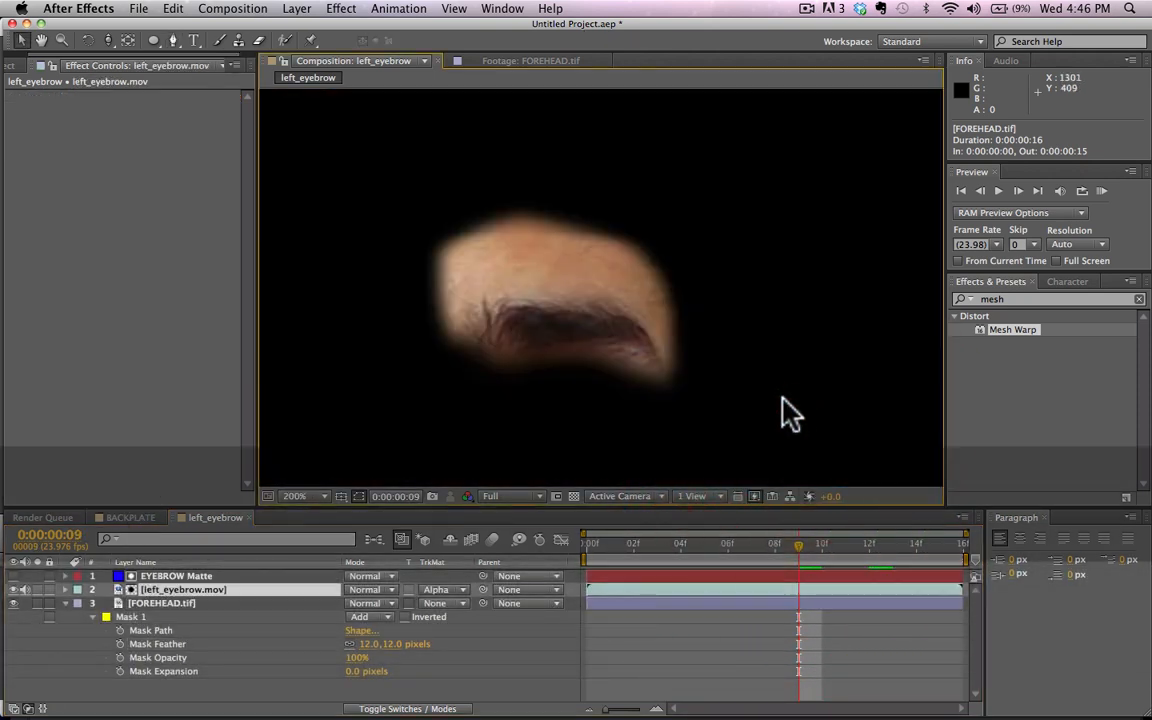
pyautogui.moveTo(604, 552); pyautogui.dragTo(708, 553)
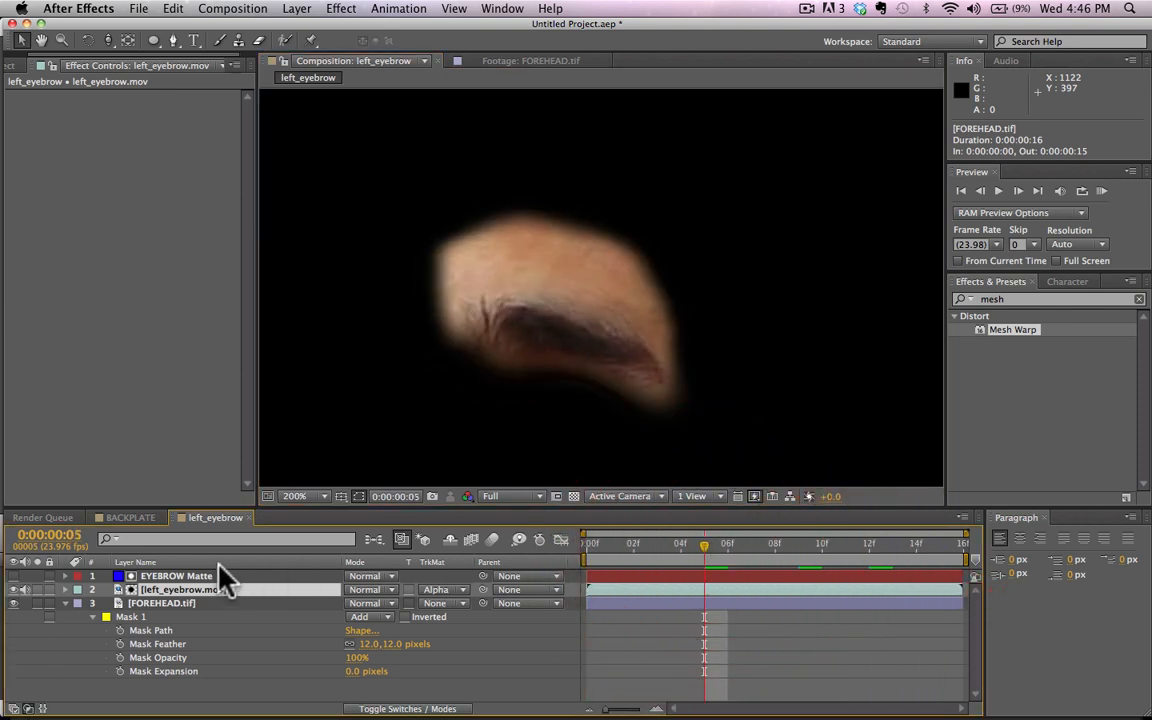
# Step: Add the left_eyebrow composition to the BACKPLATE timeline, between Null 1 and BACKPLATE.mov
pyautogui.click(138, 518)
pyautogui.click(28, 62)
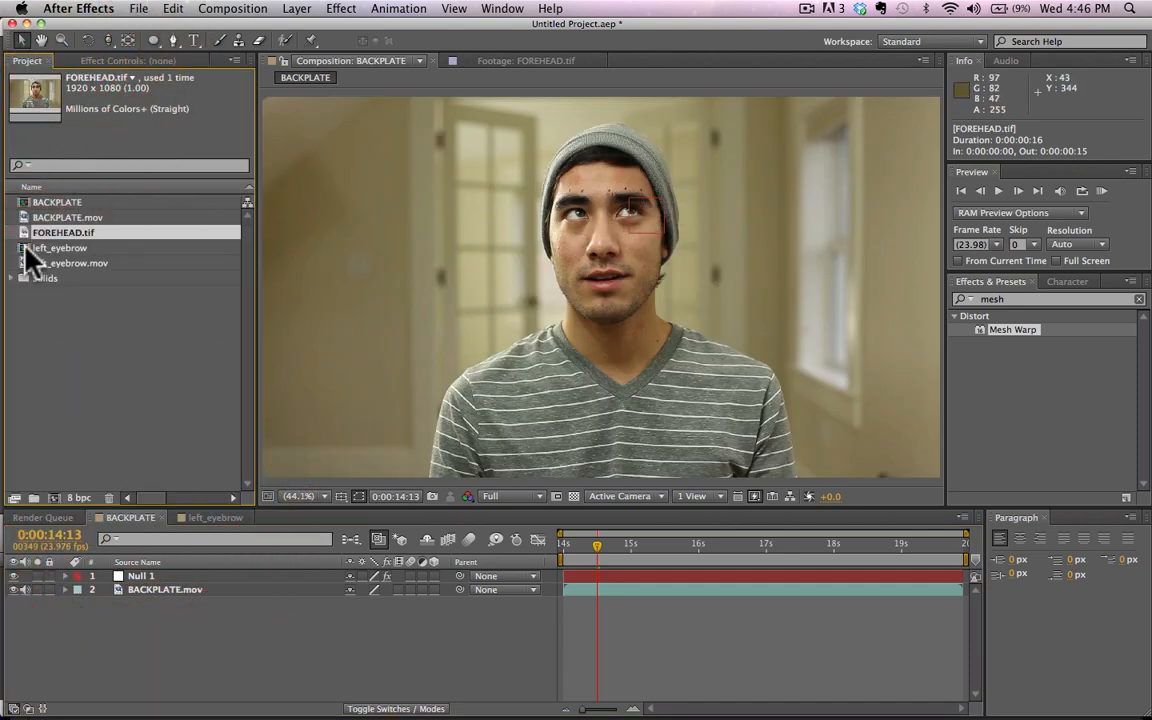
pyautogui.click(52, 203)
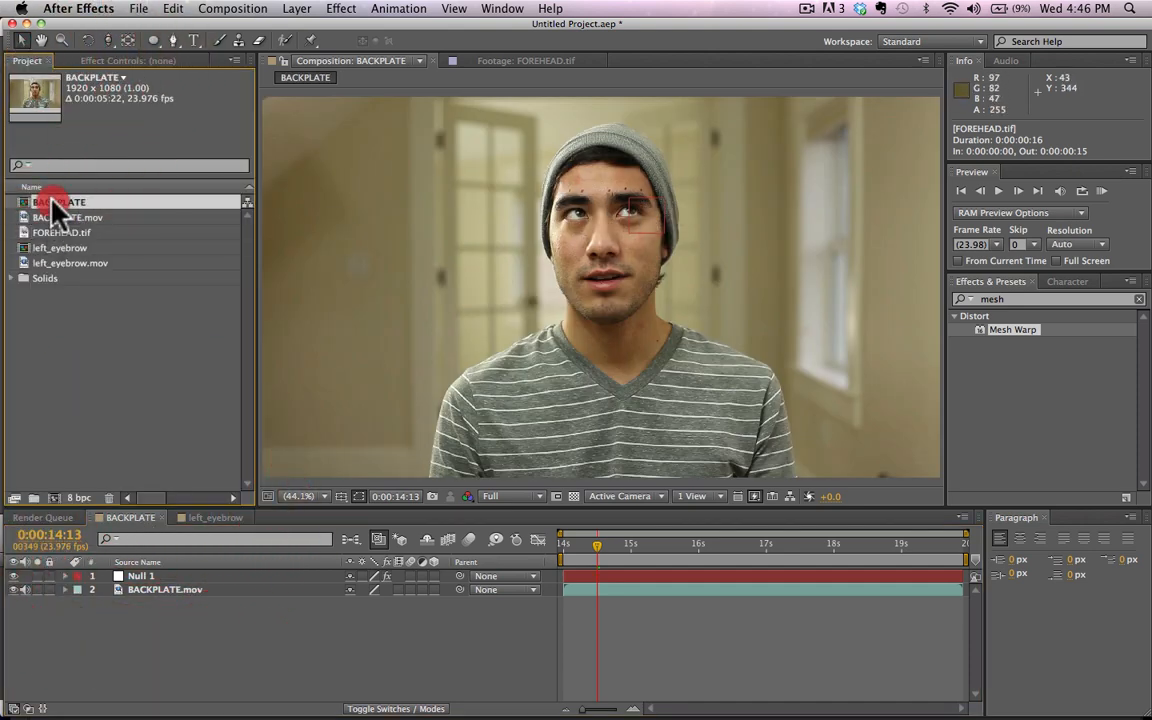
pyautogui.moveTo(55, 248); pyautogui.dragTo(186, 590)
# Step: Pre-compose the left_eyebrow layer as left_eyebrow Comp 1, moving all attributes into the new composition
pyautogui.press('h')
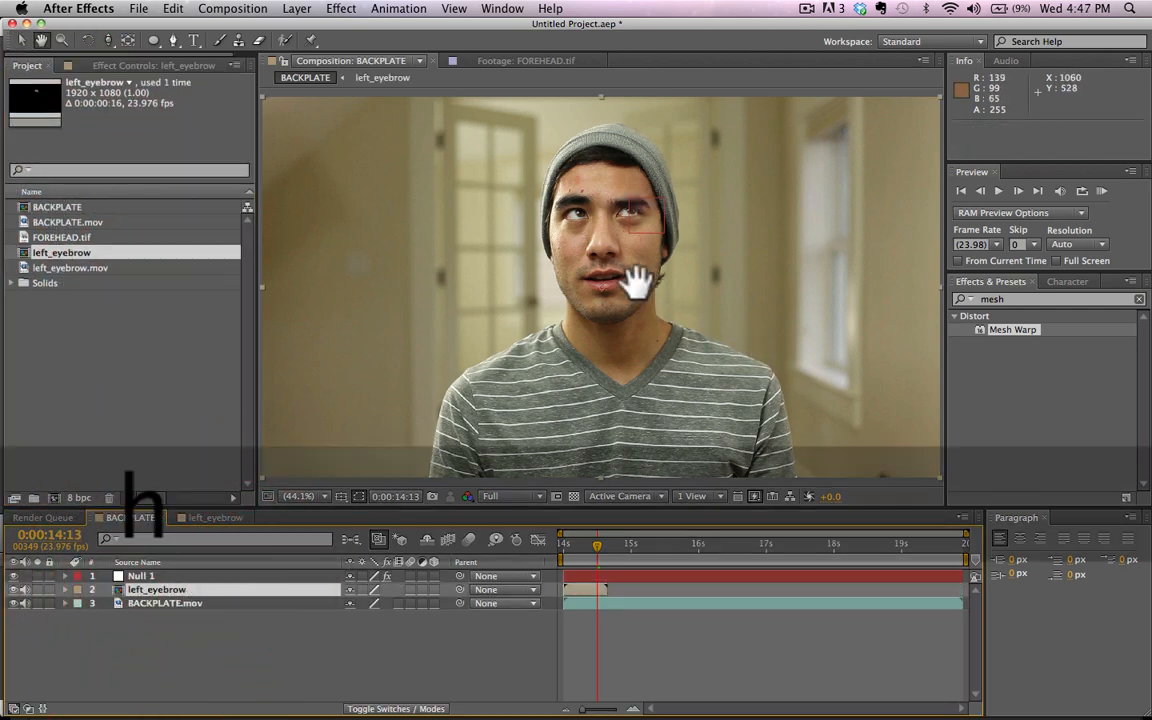
pyautogui.moveTo(635, 278); pyautogui.dragTo(627, 352)
pyautogui.scroll(1, 630, 350)
pyautogui.press('v')
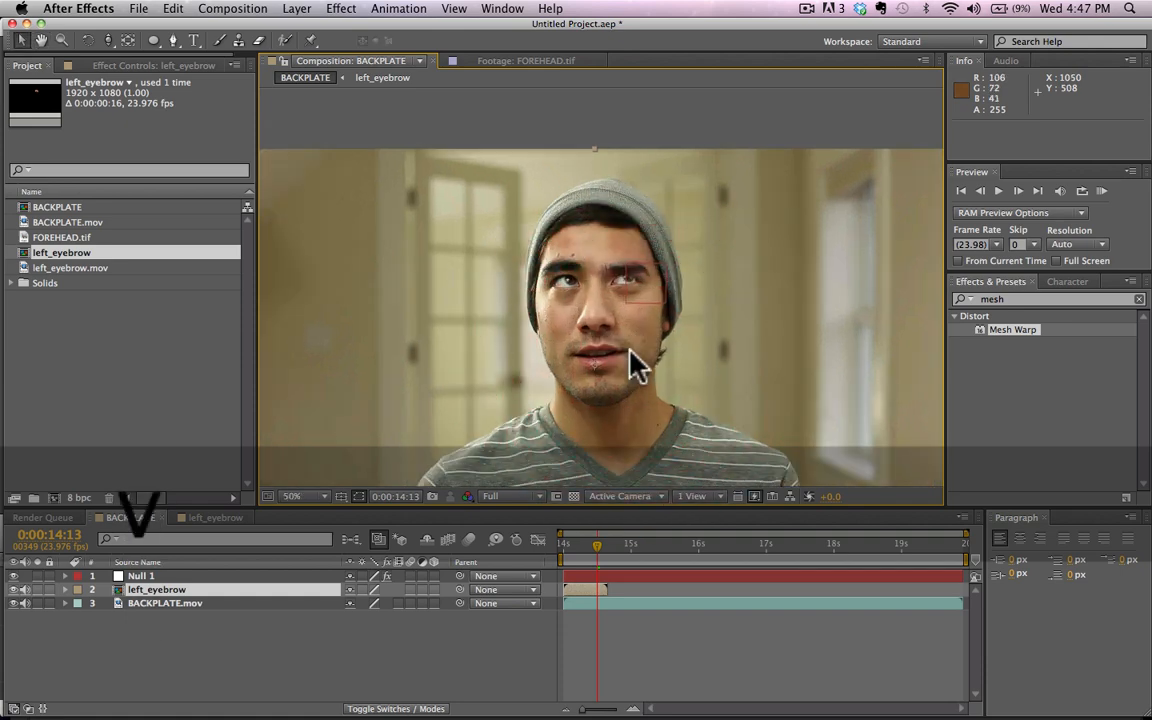
pyautogui.scroll(2, 631, 350)
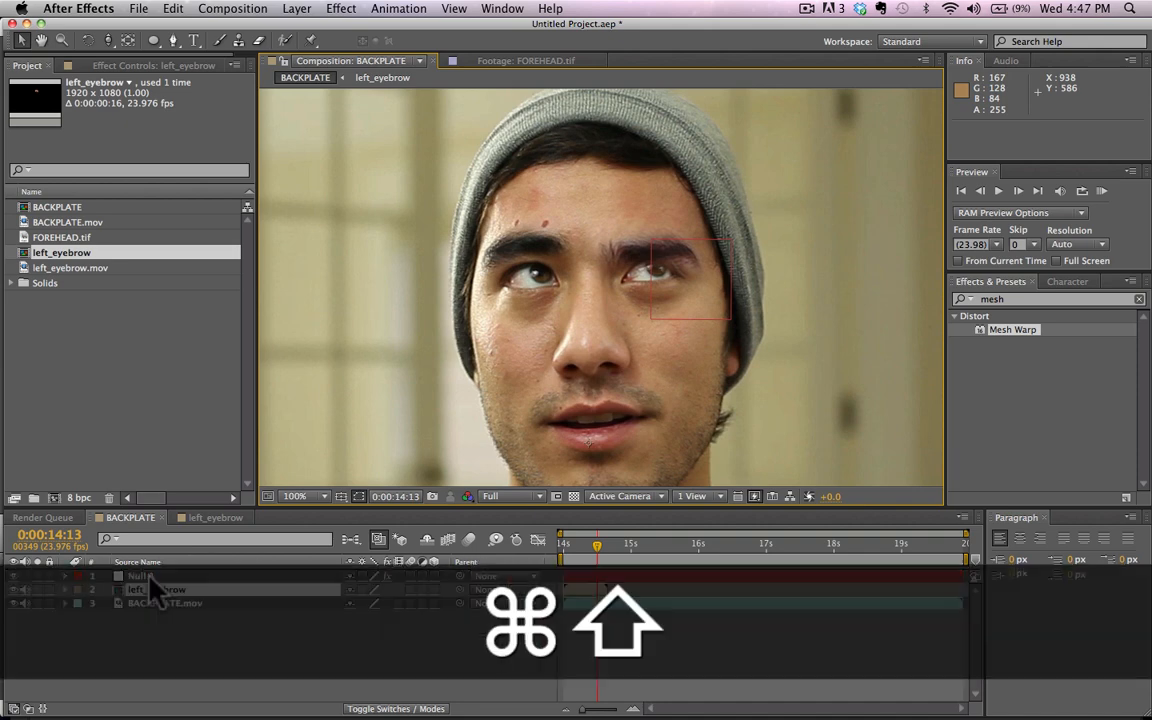
pyautogui.press('super+shift+c')
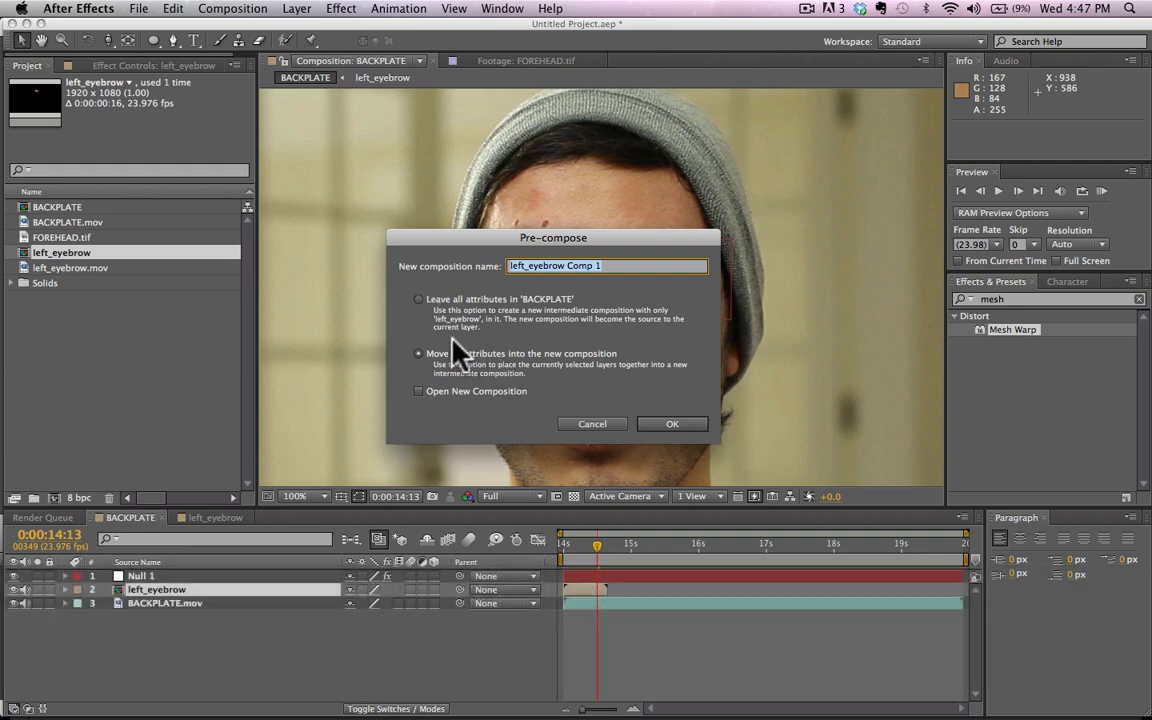
pyautogui.click(672, 432)
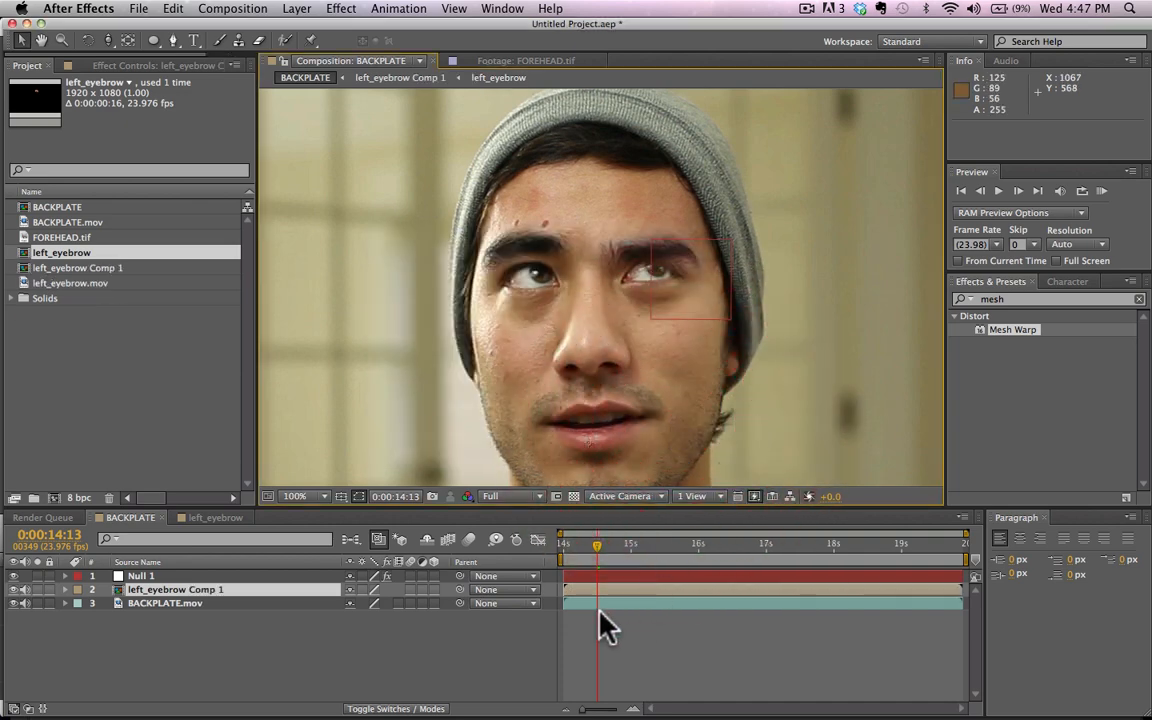
# Step: Return to 0:00:14:01 and enable time remapping on left_eyebrow Comp 1
pyautogui.moveTo(584, 546); pyautogui.dragTo(548, 543)
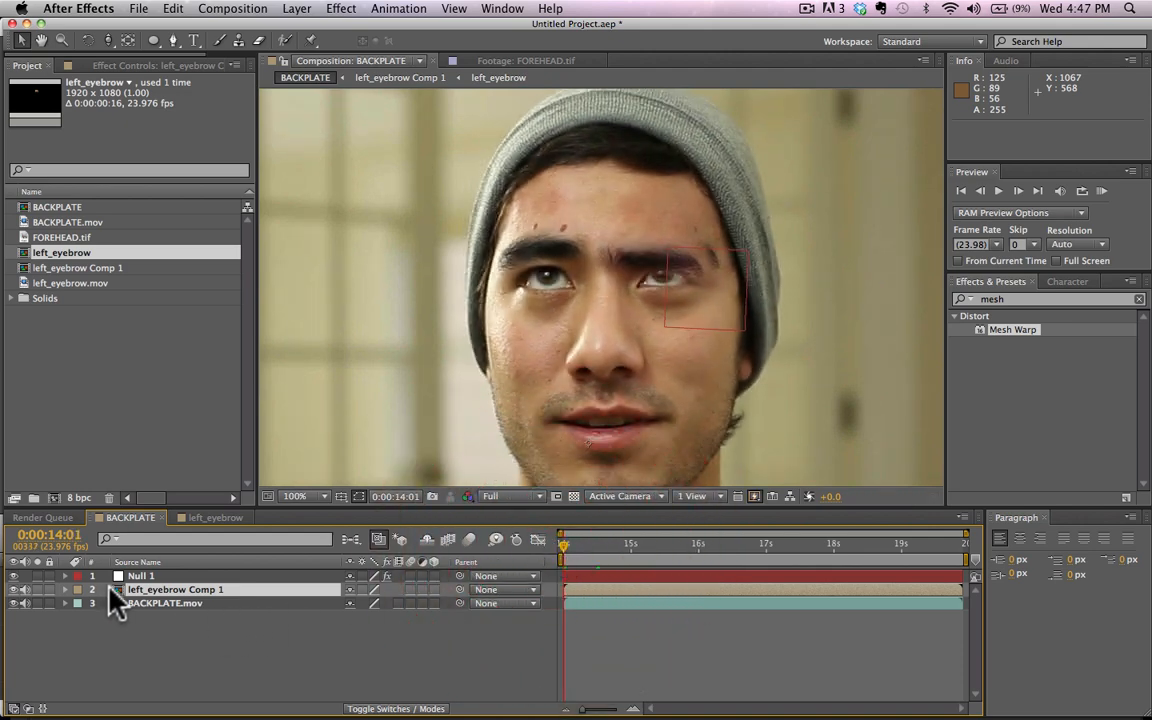
pyautogui.keyDown('ctrl'); pyautogui.click(156, 592); pyautogui.keyUp('ctrl')
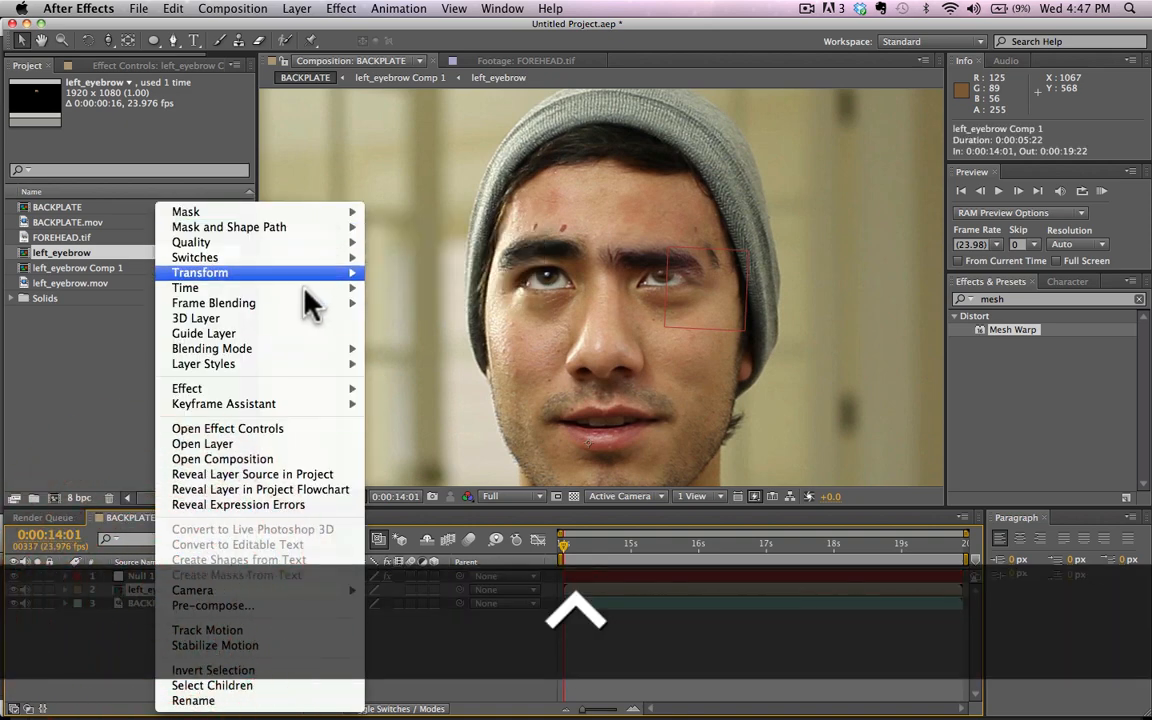
pyautogui.moveTo(325, 290)
pyautogui.click(427, 286)
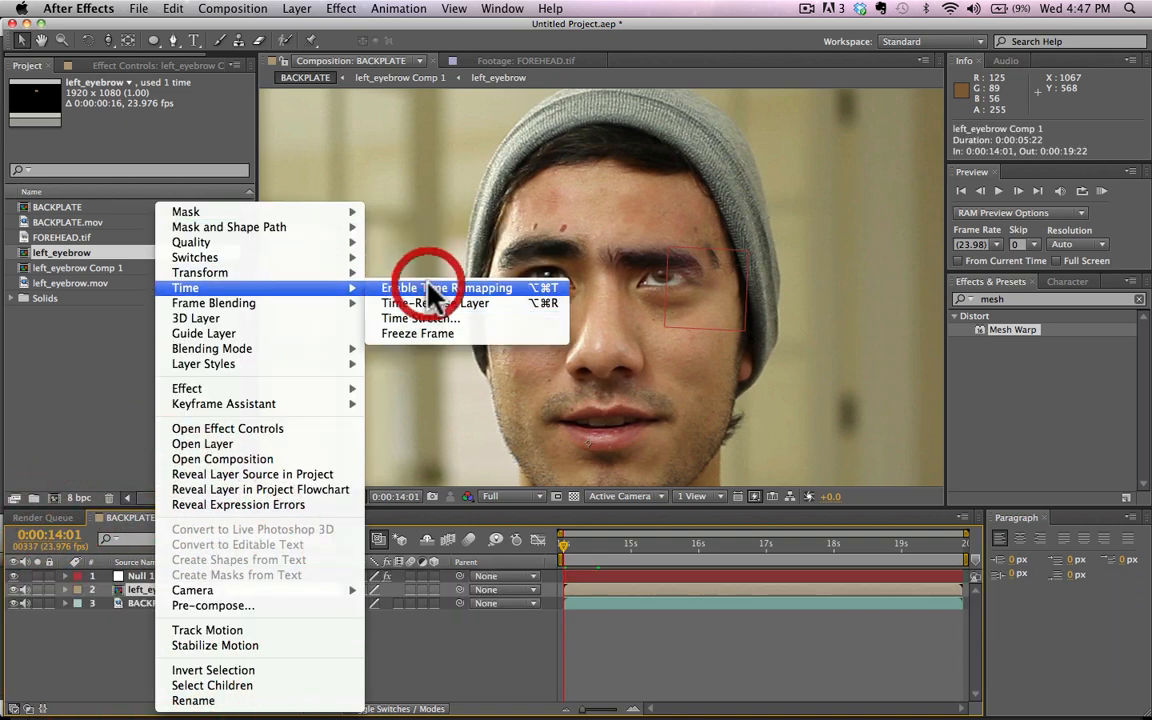
# Step: Step through the frames to the eyebrow clip's last visible frame and add a Time Remap keyframe at 0:00:14:16
pyautogui.press('super+Right')
pyautogui.press('super+Right')
pyautogui.press('super+Right')
pyautogui.press('super+Right')
pyautogui.press('super+Right')
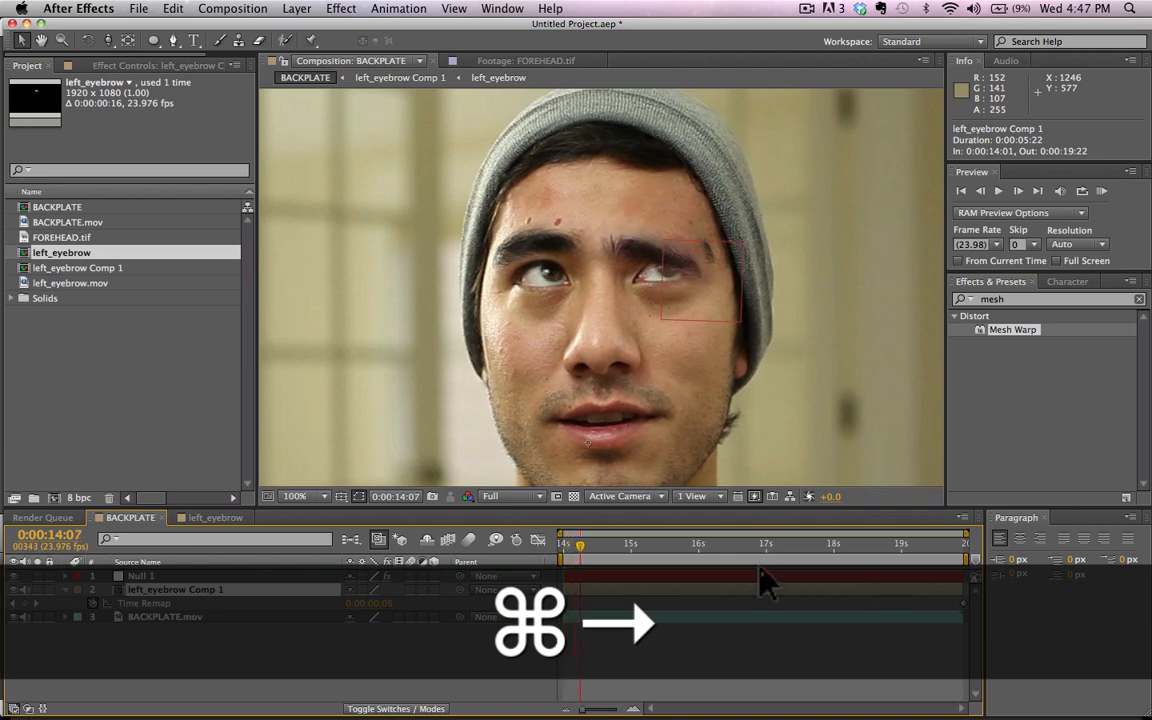
pyautogui.press('super+Right')
pyautogui.press('super+Right')
pyautogui.press('super+Right')
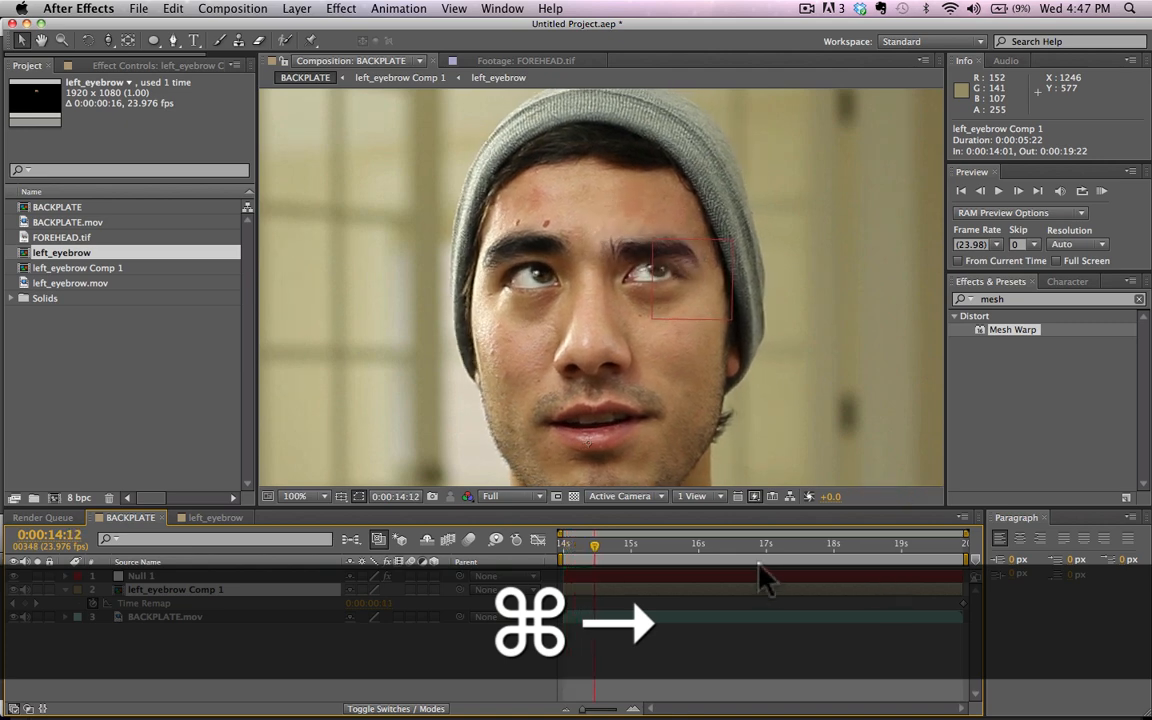
pyautogui.press('super+Right')
pyautogui.press('super+Right')
pyautogui.press('super+Right')
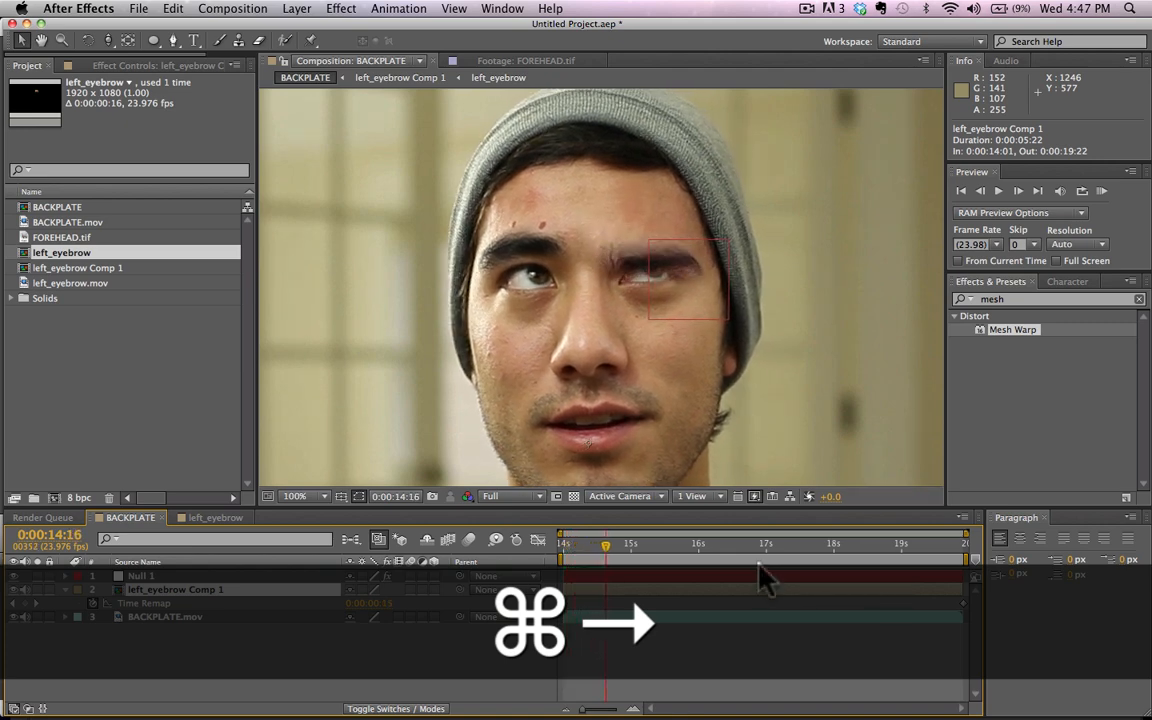
pyautogui.press('super+Left')
pyautogui.press('super+Left')
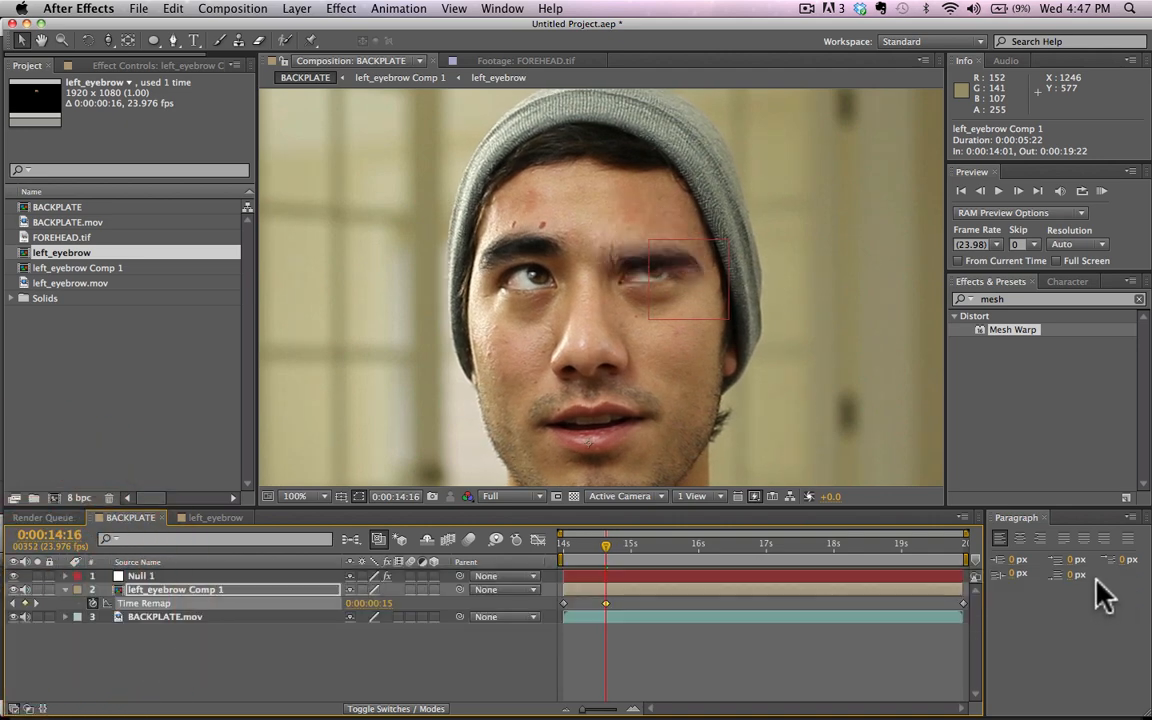
# Step: Delete the Time Remap keyframe at the very end of left_eyebrow Comp 1
pyautogui.press('super+Right')
pyautogui.click(965, 603)
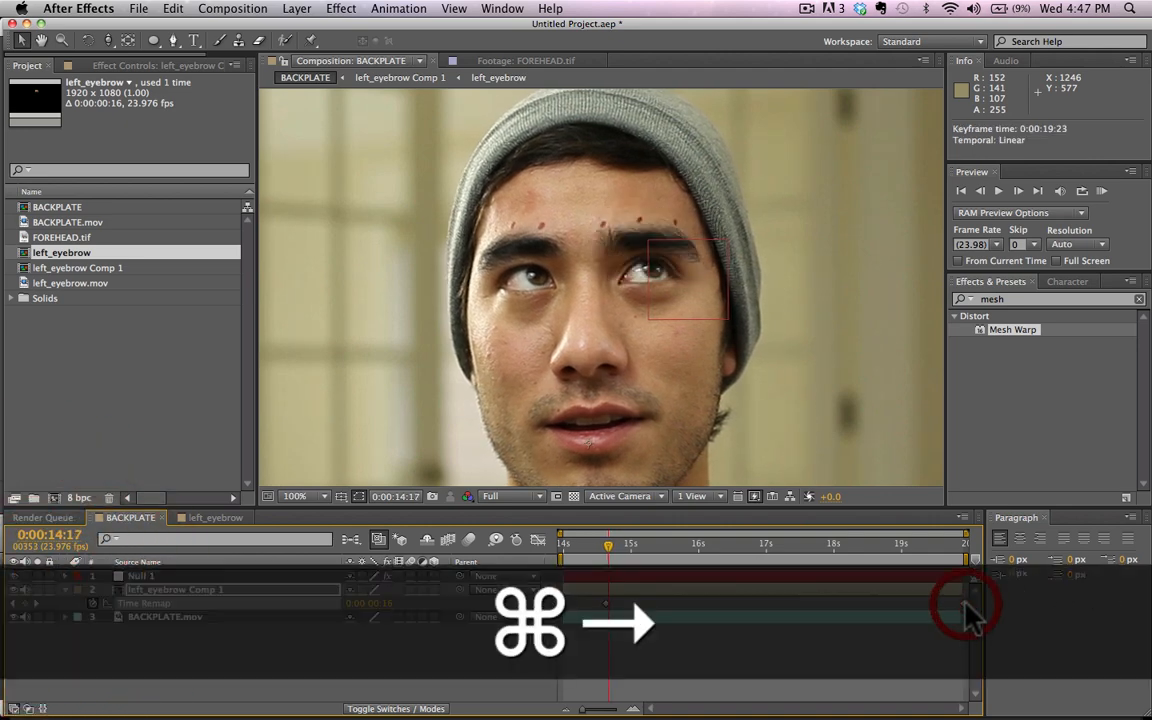
pyautogui.press('Delete')
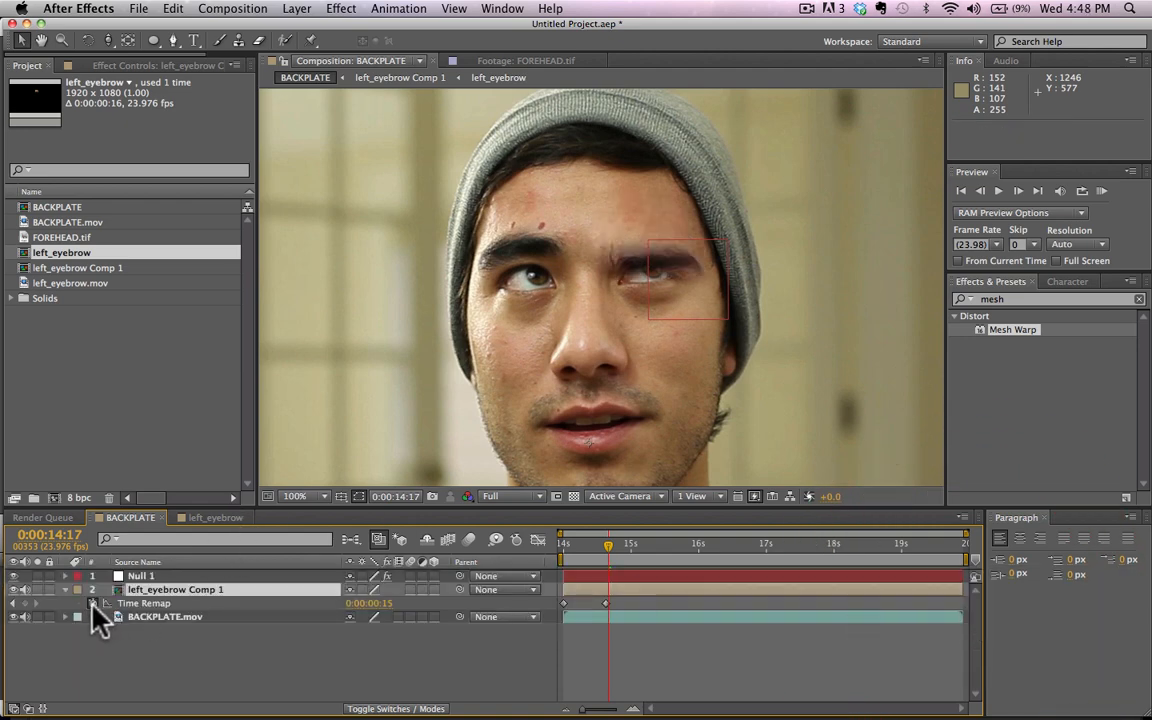
# Step: Add the expression loopOut("pingpong") to left_eyebrow Comp 1's Time Remap property
pyautogui.keyDown('alt'); pyautogui.click(93, 605); pyautogui.keyUp('alt')
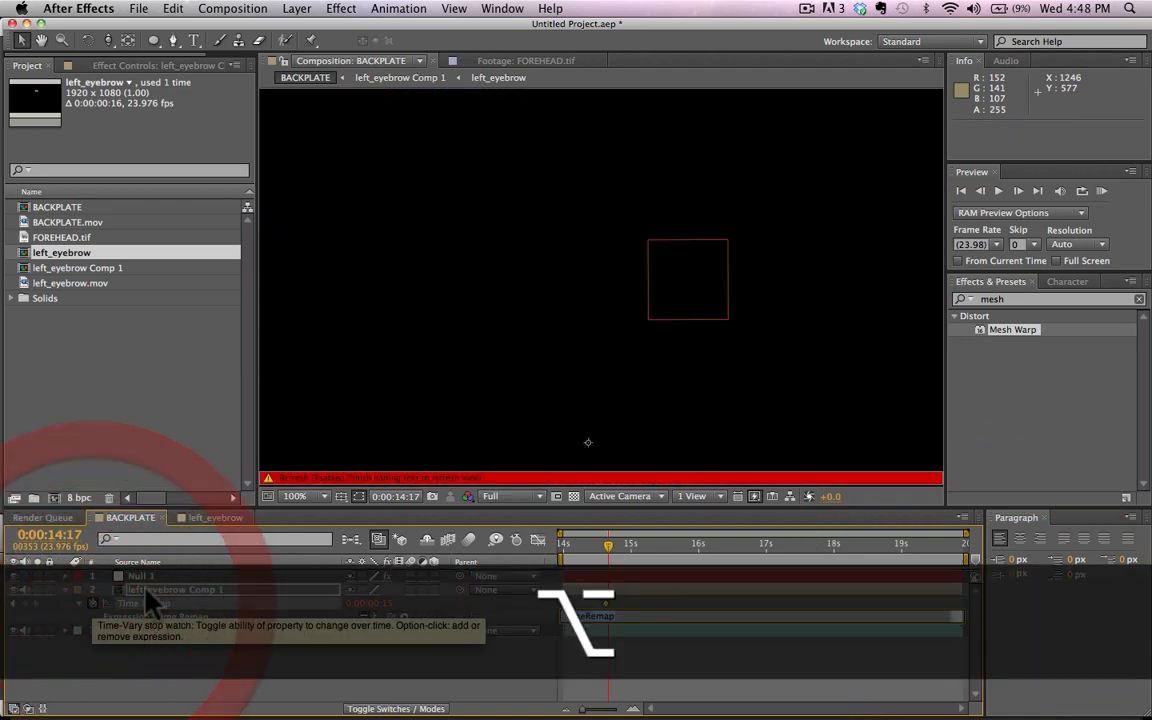
pyautogui.moveTo(826, 700)
pyautogui.write('lop')
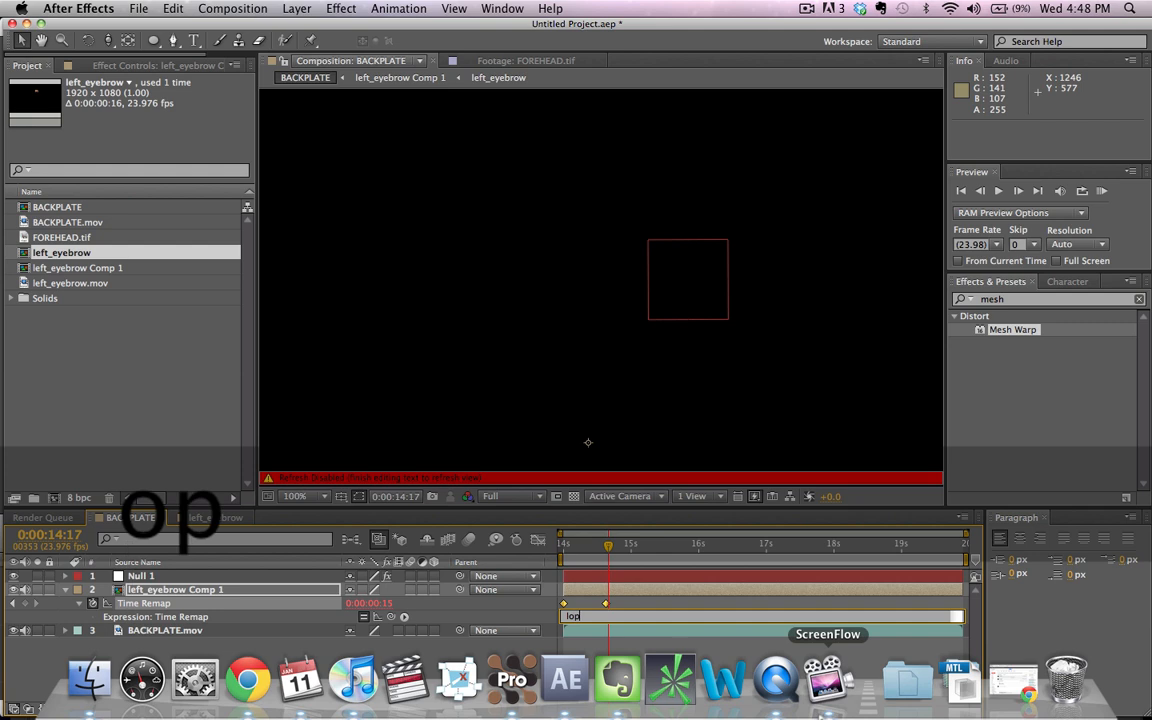
pyautogui.write('opOurt')
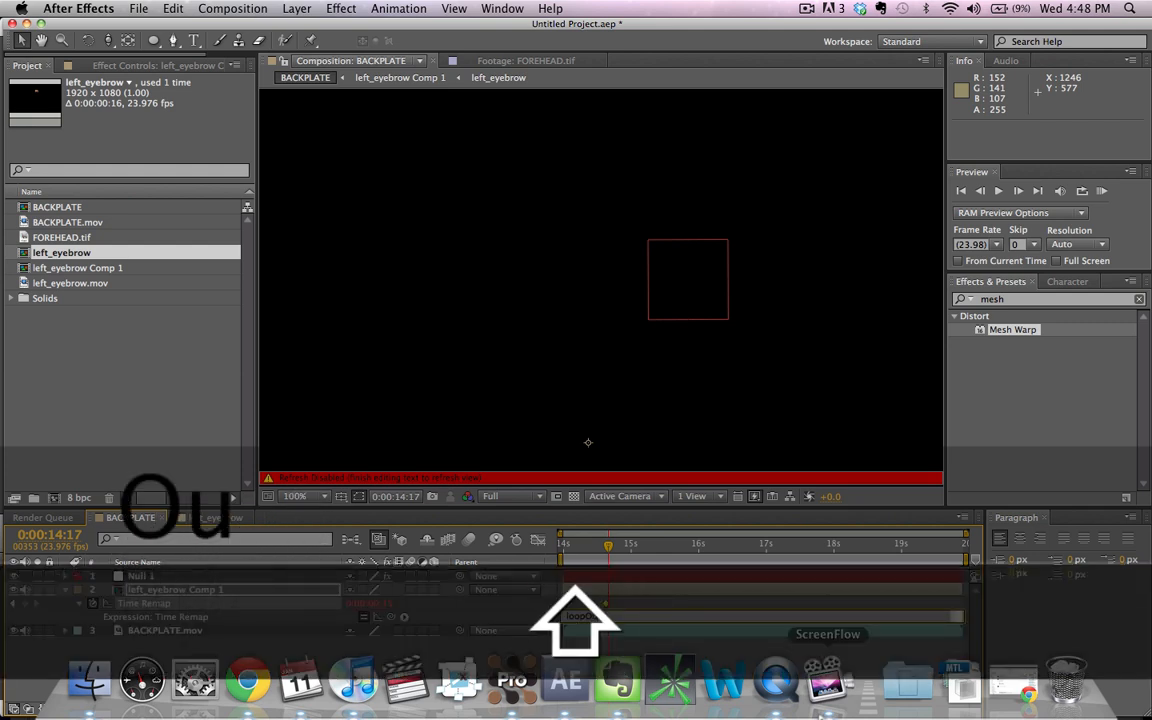
pyautogui.write('(')
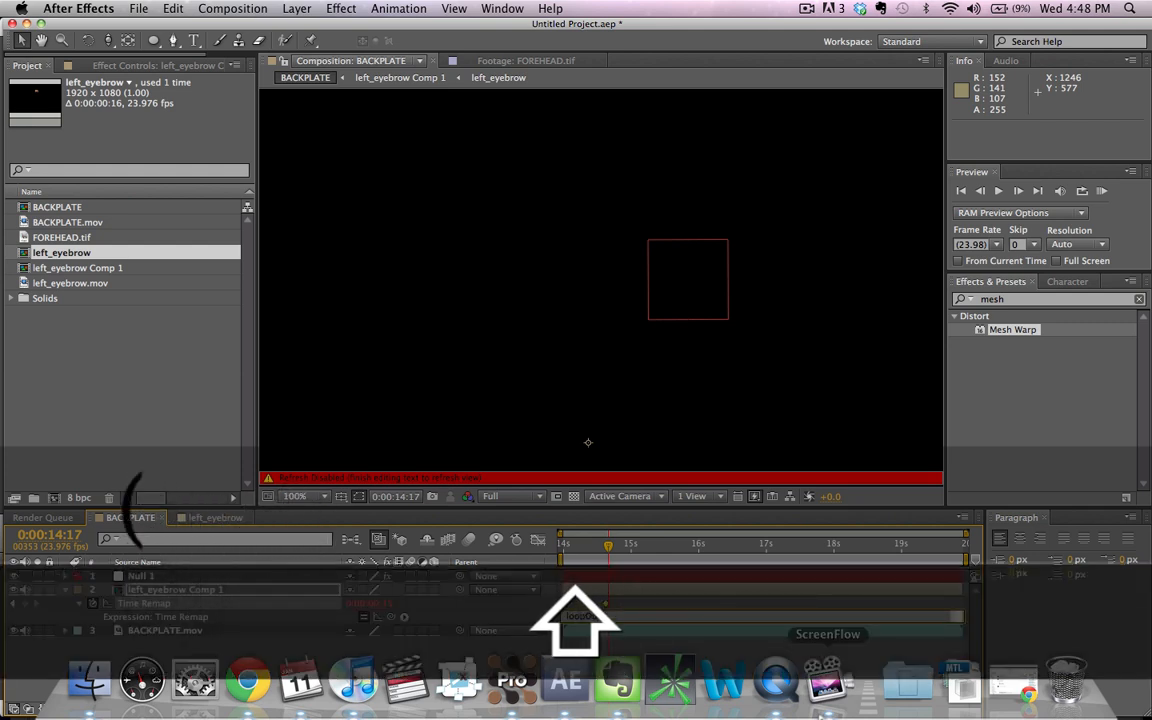
pyautogui.write('"pingpong')
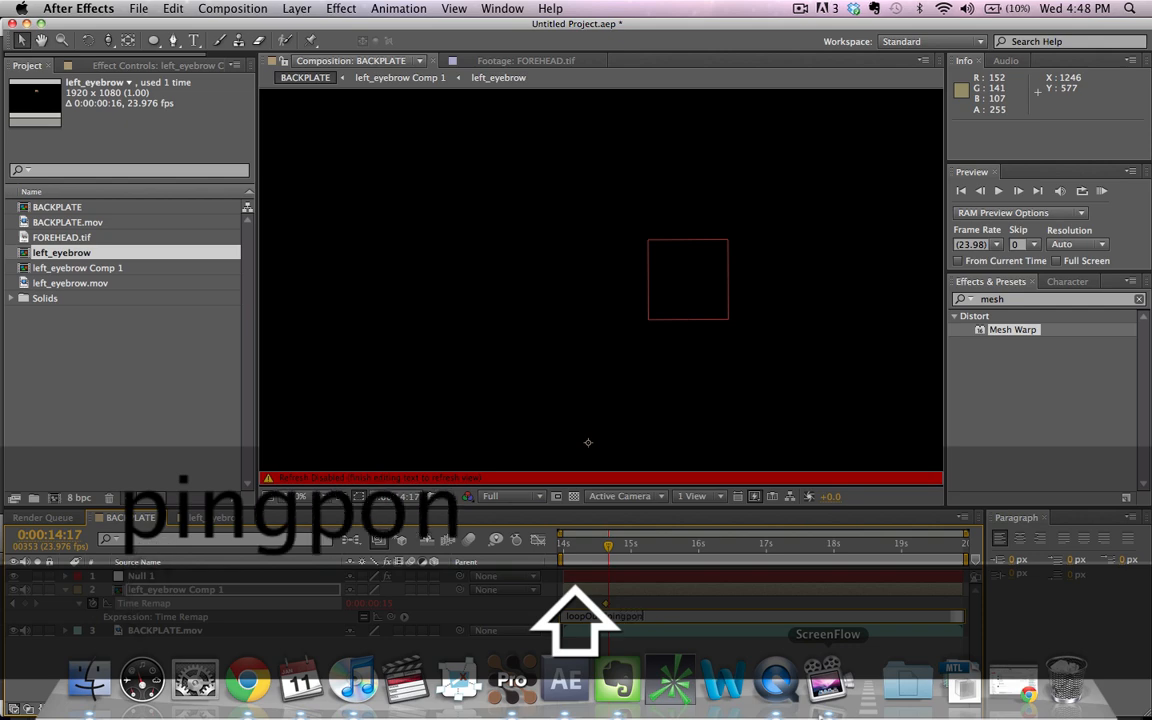
pyautogui.write('")')
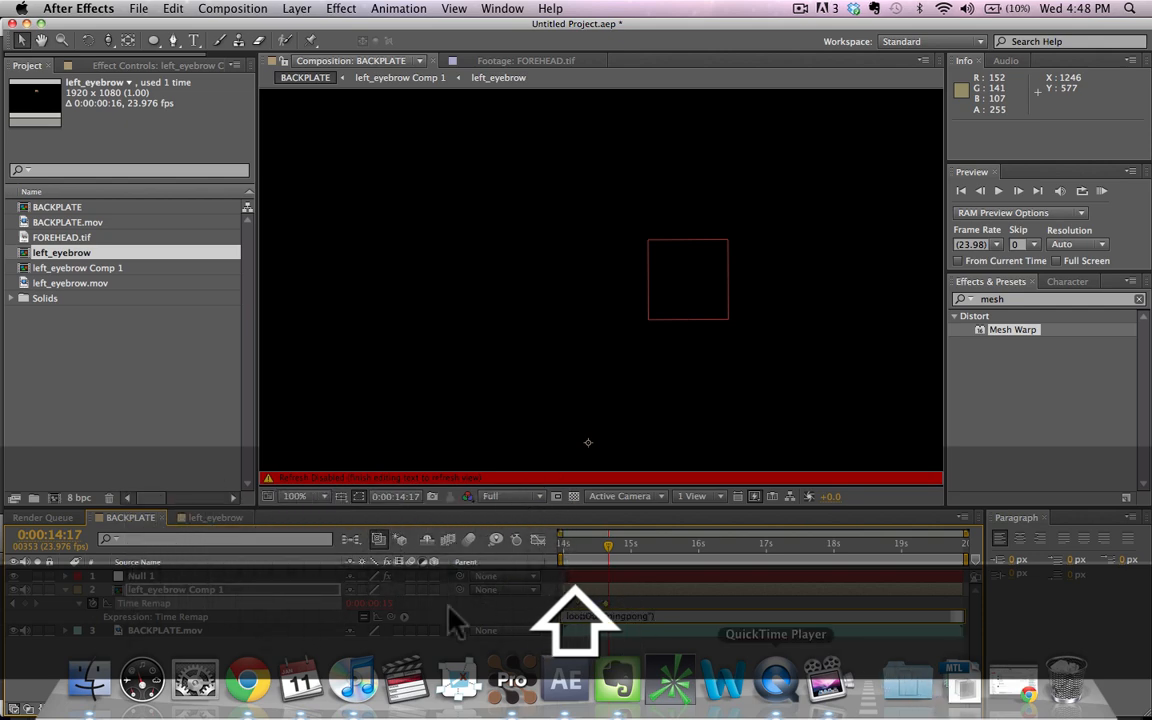
pyautogui.click(442, 656)
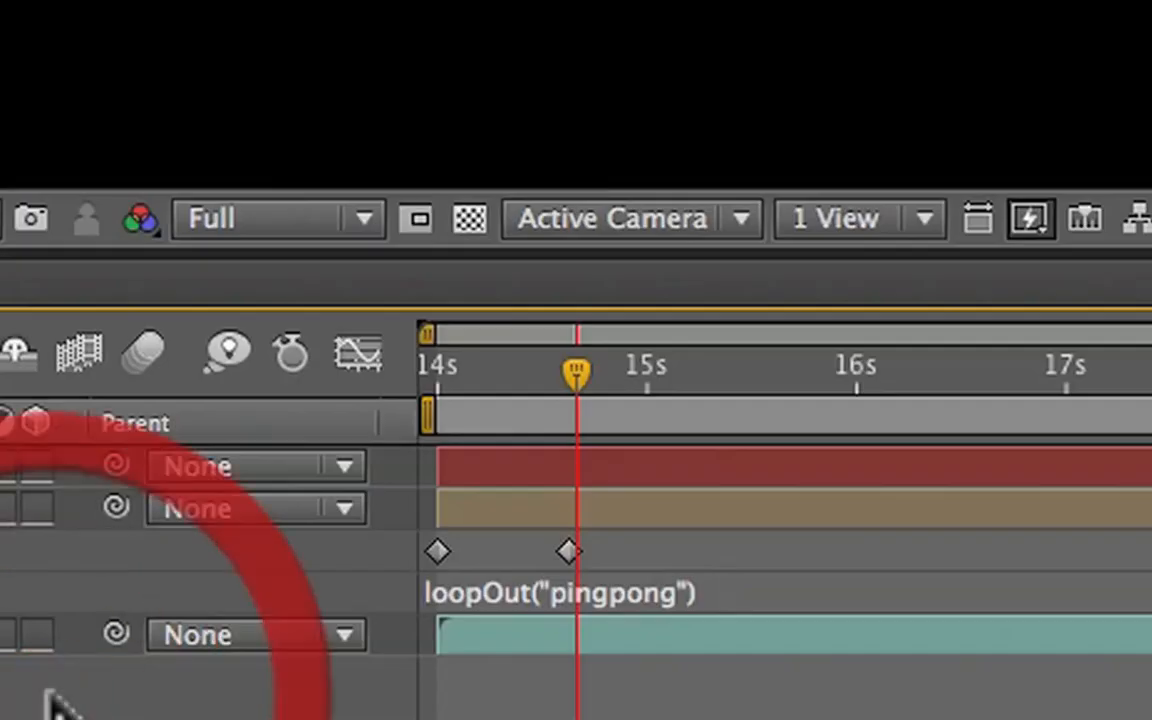
# Step: At 0:00:14:01, nudge left_eyebrow Comp 1 to position 980, 525 so it covers the face's own eyebrow
pyautogui.click(576, 545)
pyautogui.moveTo(576, 541)
pyautogui.mouseDown()
pyautogui.moveTo(753, 546)
pyautogui.moveTo(555, 546)
pyautogui.mouseUp()
pyautogui.click(198, 658)
pyautogui.click(180, 590)
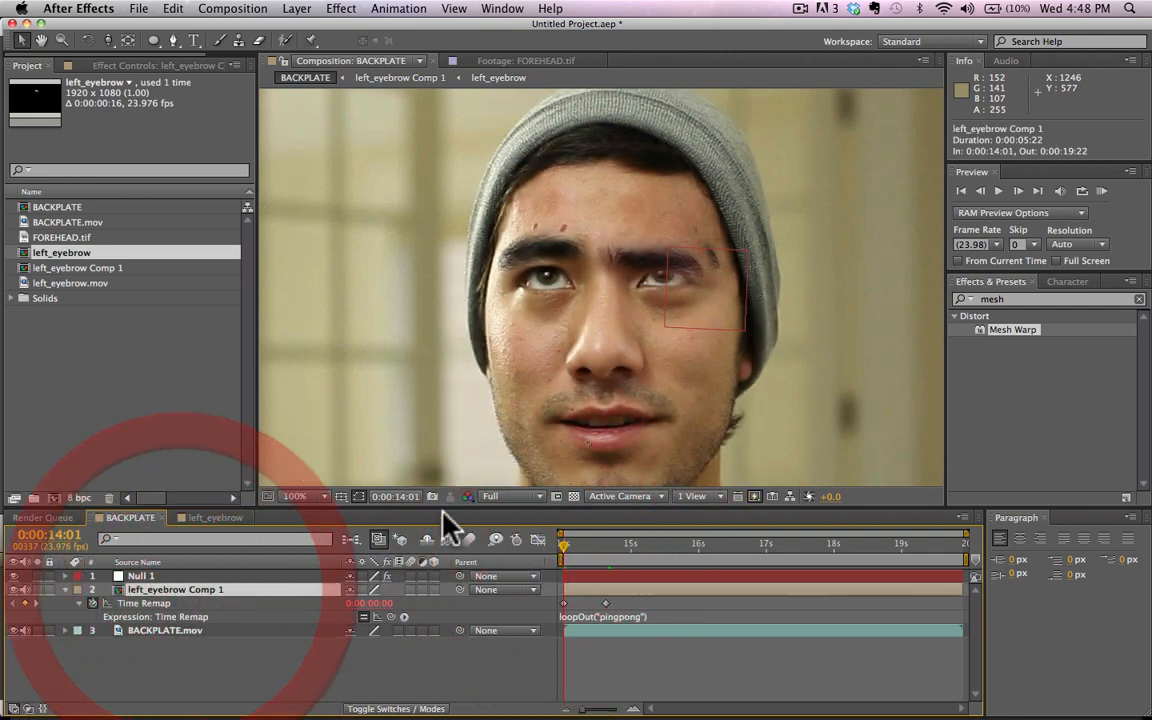
pyautogui.hotkey('shift', 'Up')
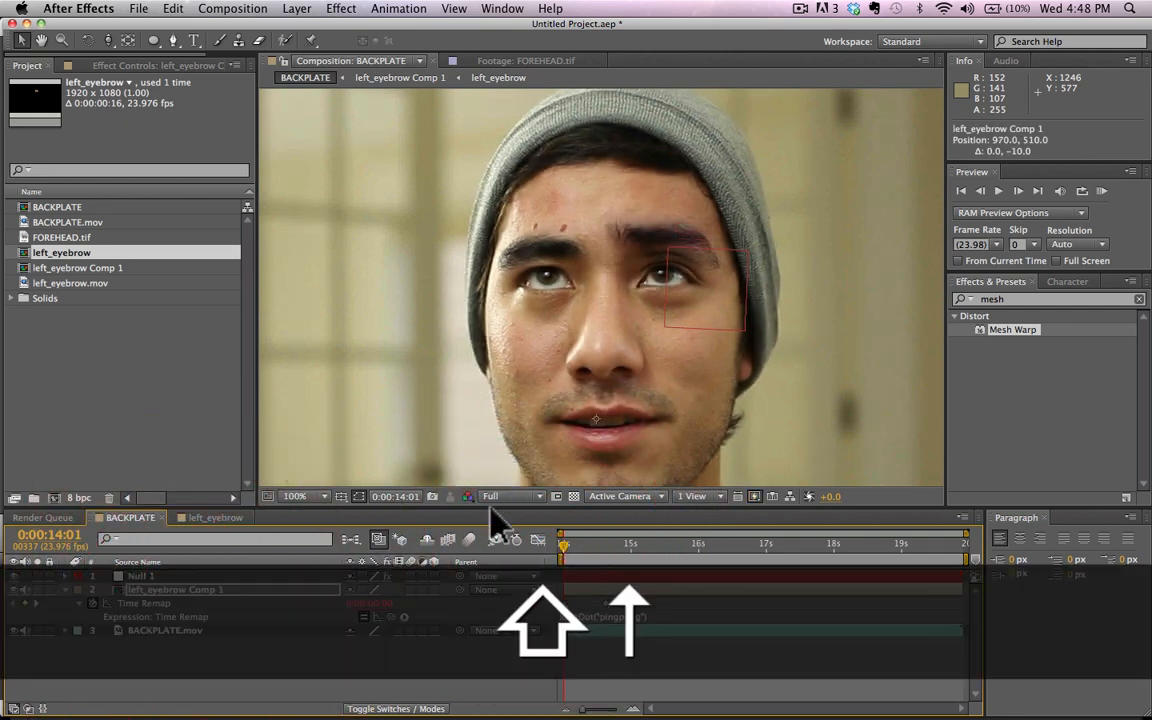
pyautogui.hotkey('shift', 'Right')
pyautogui.hotkey('shift', 'Right')
pyautogui.hotkey('shift', 'Left')
pyautogui.press('Down')
pyautogui.press('Down')
pyautogui.press('Down')
pyautogui.press('Down')
pyautogui.hotkey('shift', 'Down')
pyautogui.hotkey('shift', 'Down')
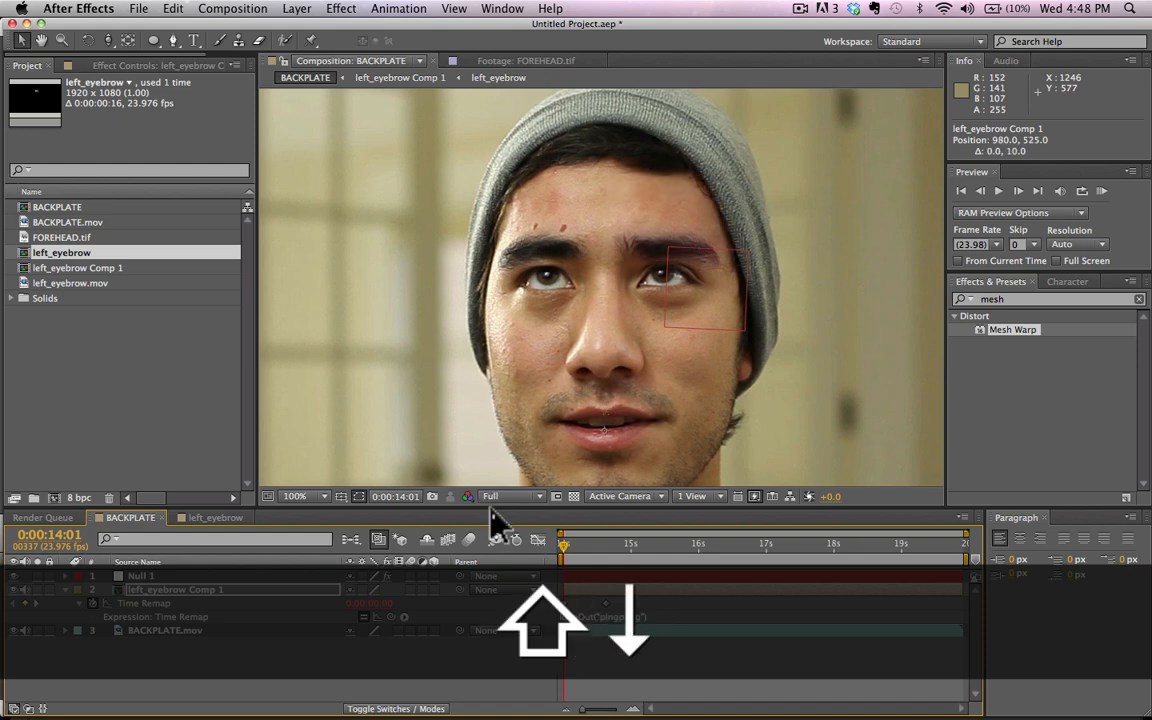
pyautogui.click(290, 682)
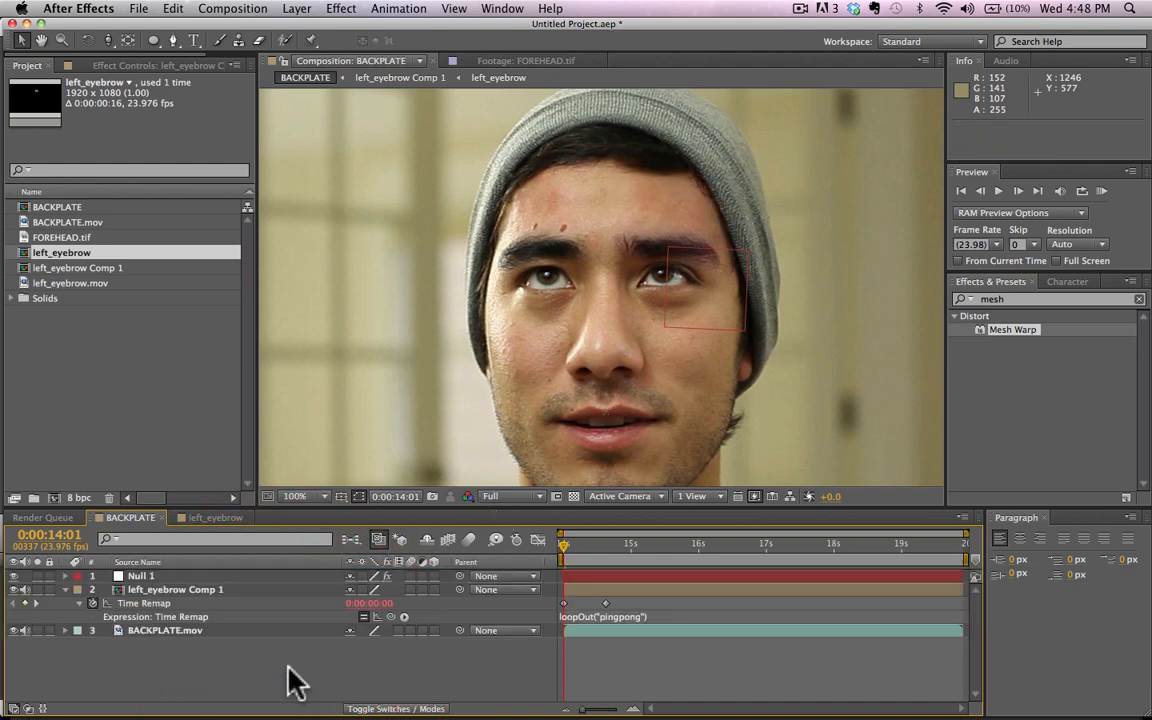
# Step: Parent left_eyebrow Comp 1 to Null 1
pyautogui.click(180, 588)
pyautogui.moveTo(459, 589); pyautogui.dragTo(430, 579)
pyautogui.click(471, 694)
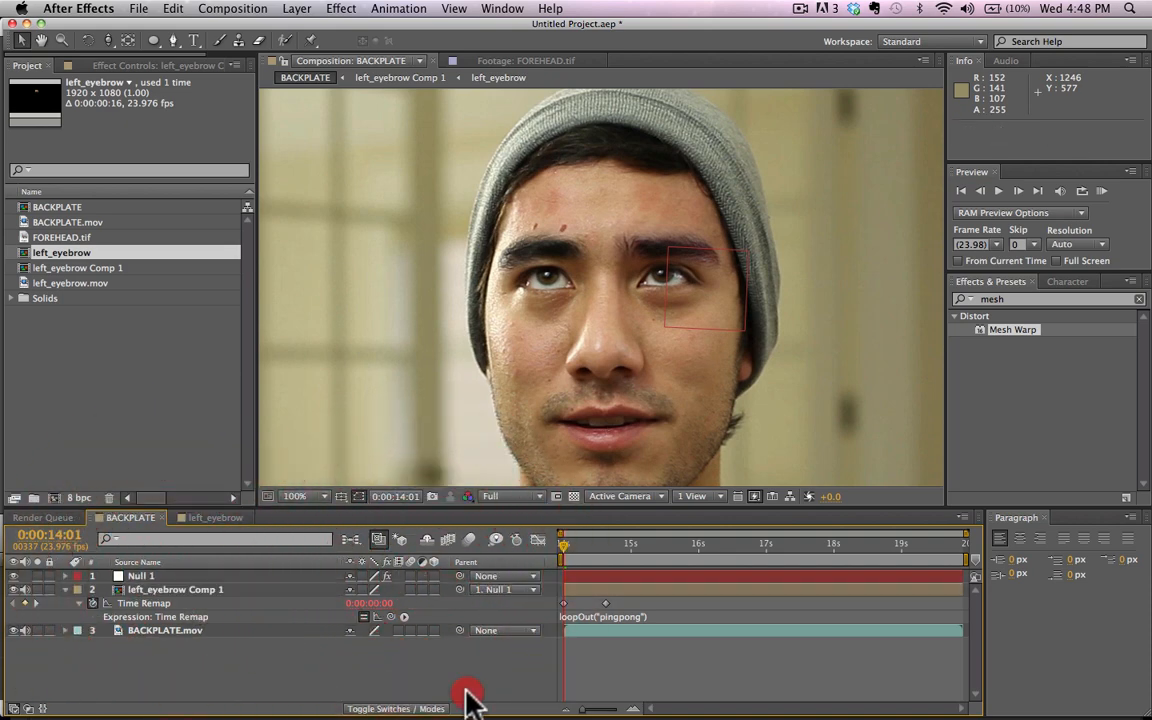
# Step: RAM-preview the BACKPLATE composition to check the parented eyebrow, and inspect it around 0:00:14:10
pyautogui.click(1104, 190)
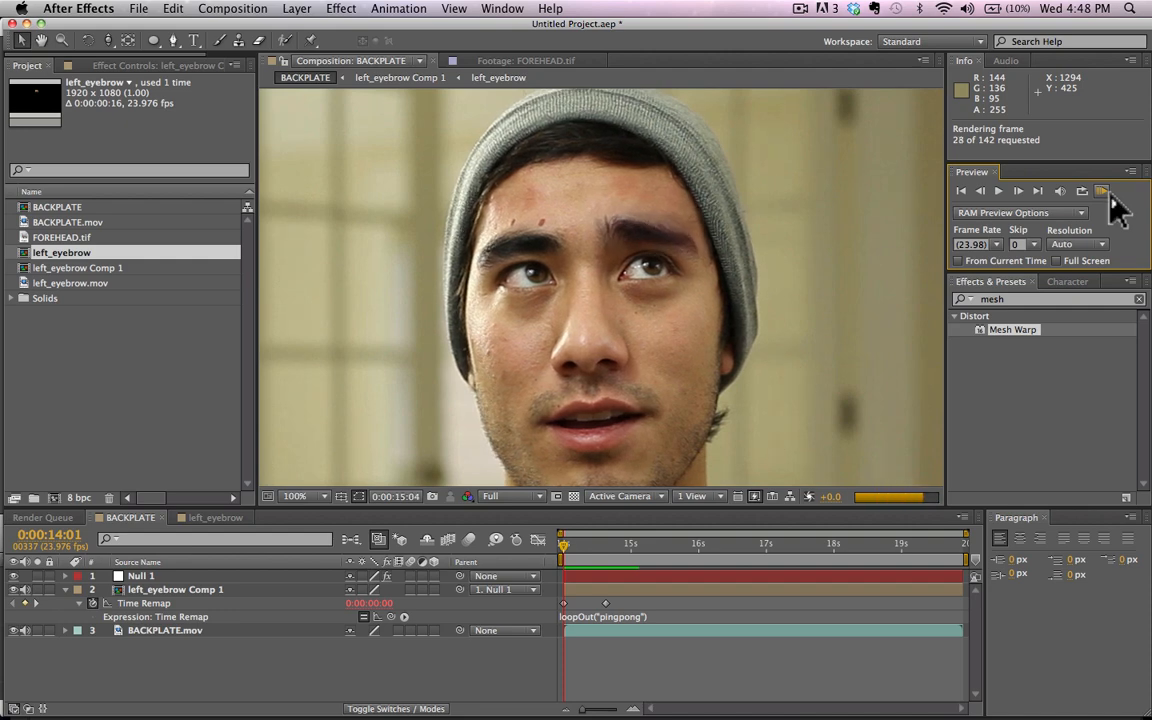
pyautogui.click(1109, 191)
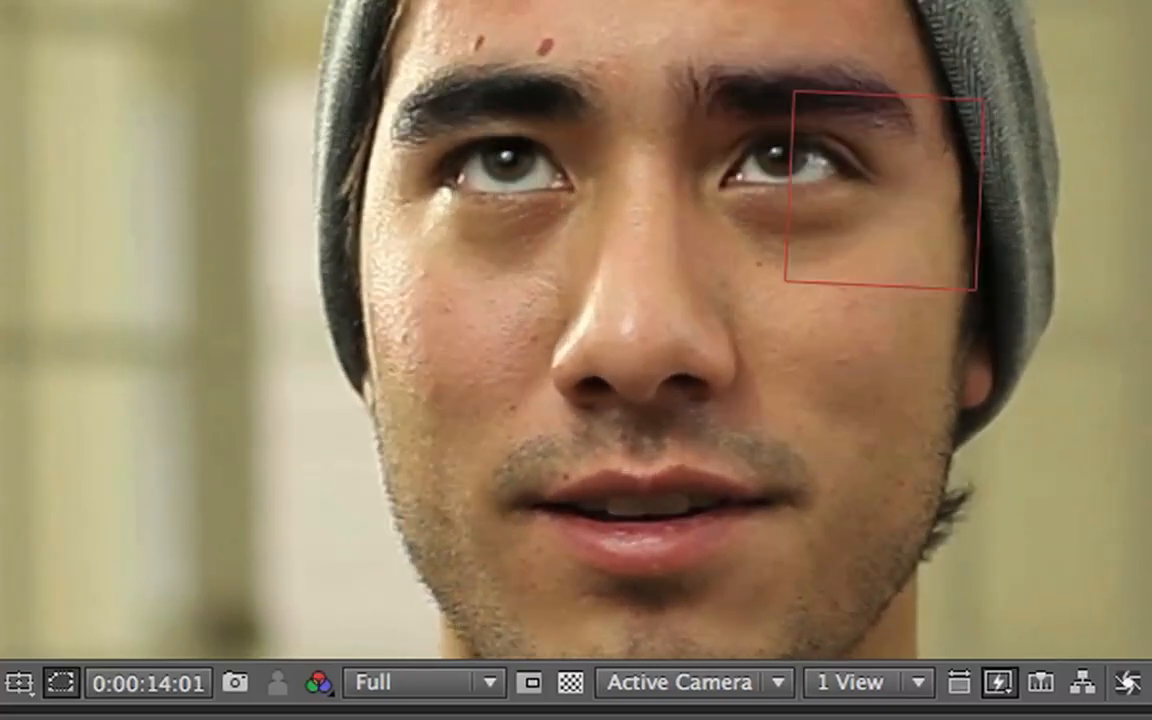
pyautogui.moveTo(601, 547); pyautogui.dragTo(592, 546)
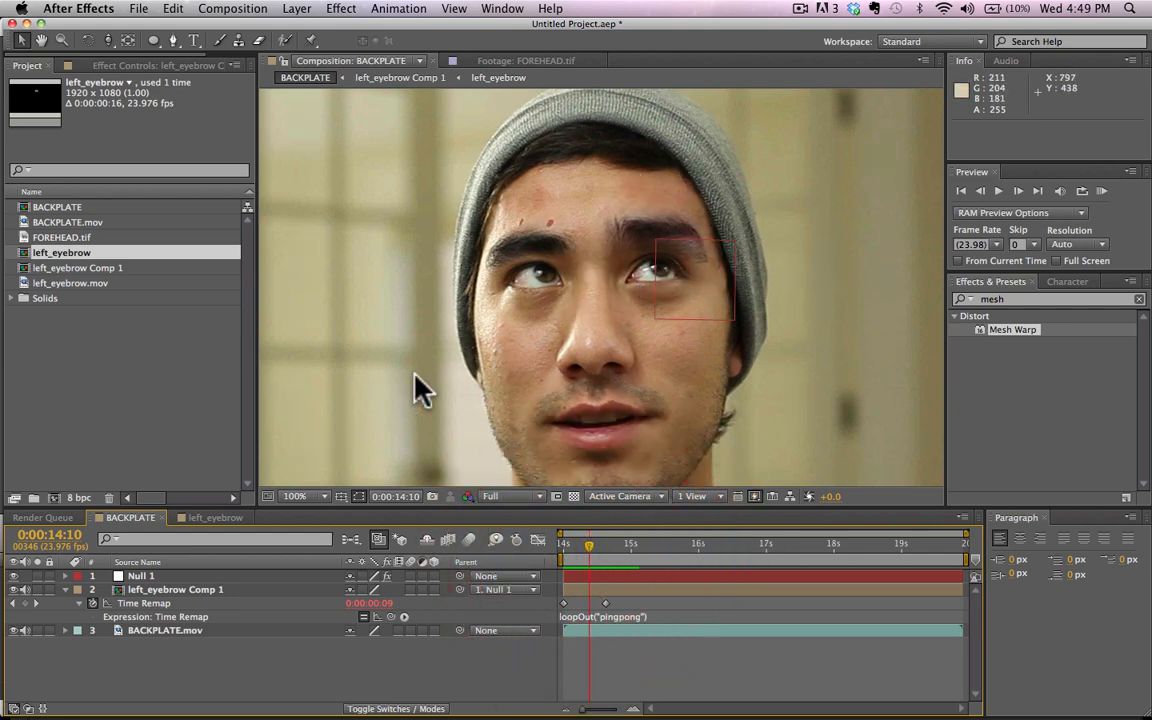
# Step: In the left_eyebrow composition nested inside left_eyebrow Comp 1, nudge left_eyebrow.mov to position 788.5, 407.2
pyautogui.click(184, 590)
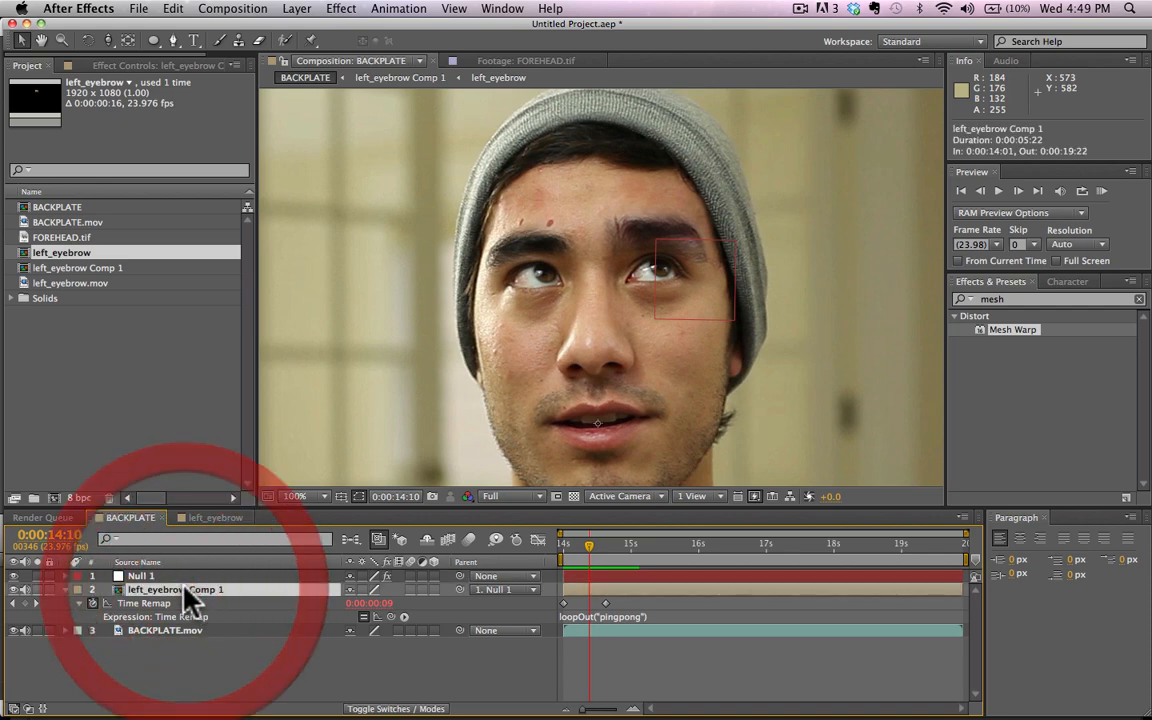
pyautogui.doubleClick(184, 589)
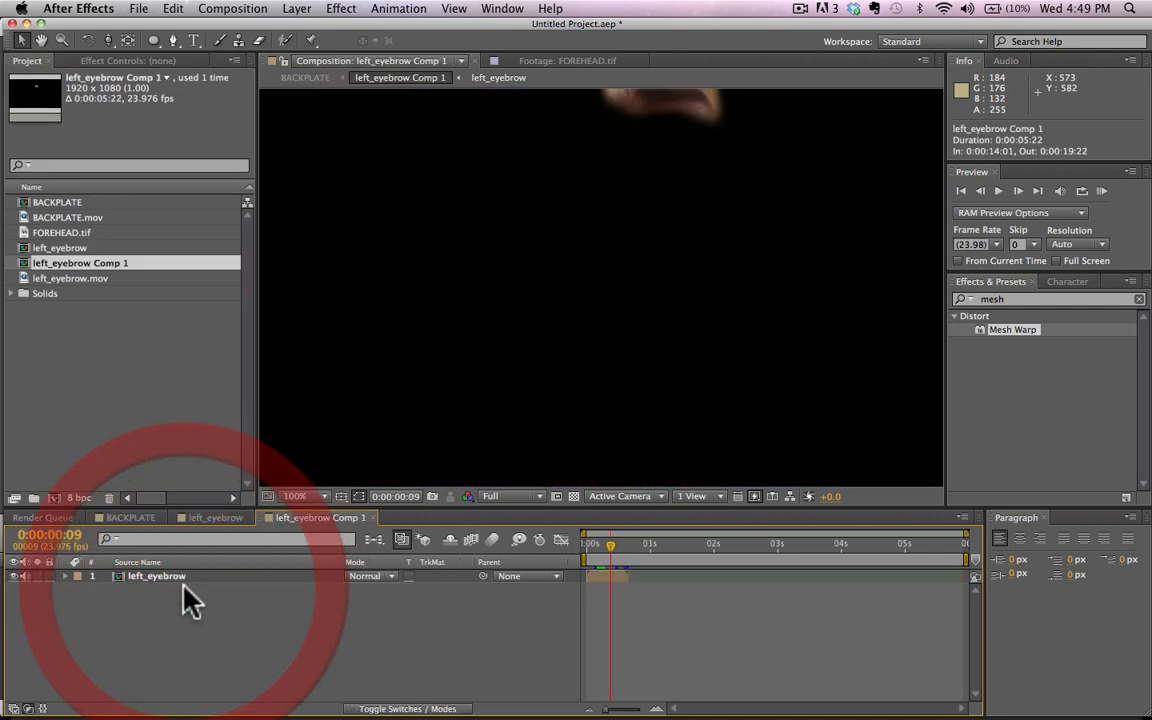
pyautogui.doubleClick(167, 578)
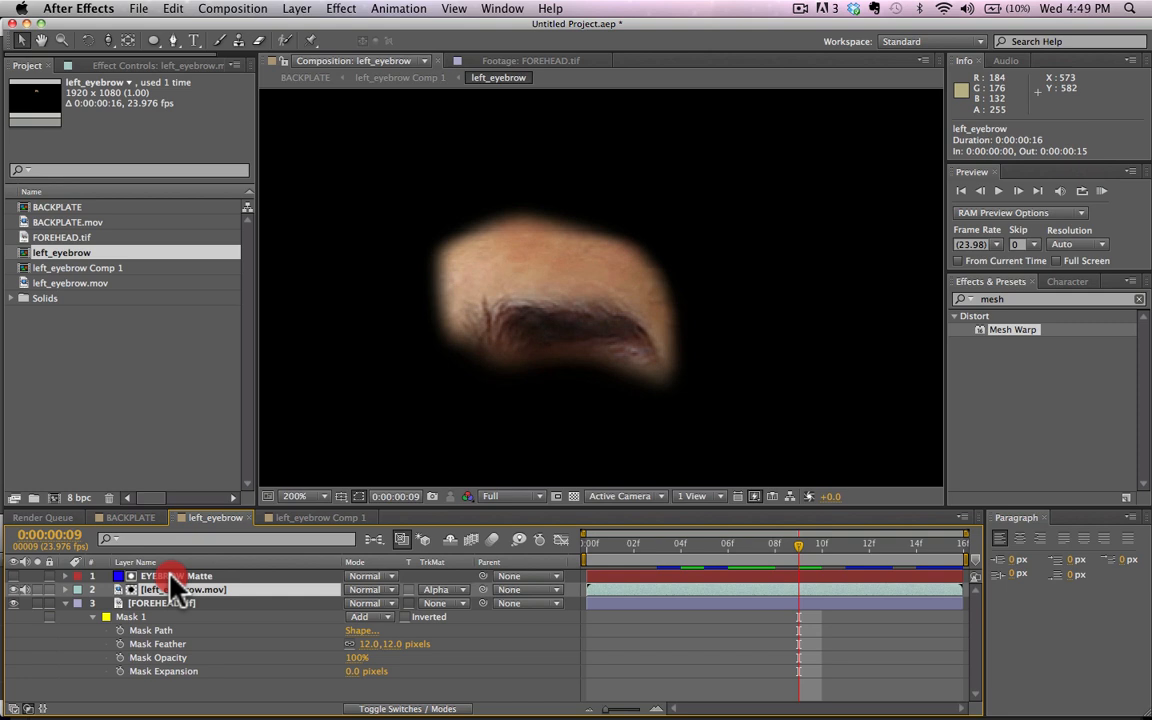
pyautogui.click(488, 300)
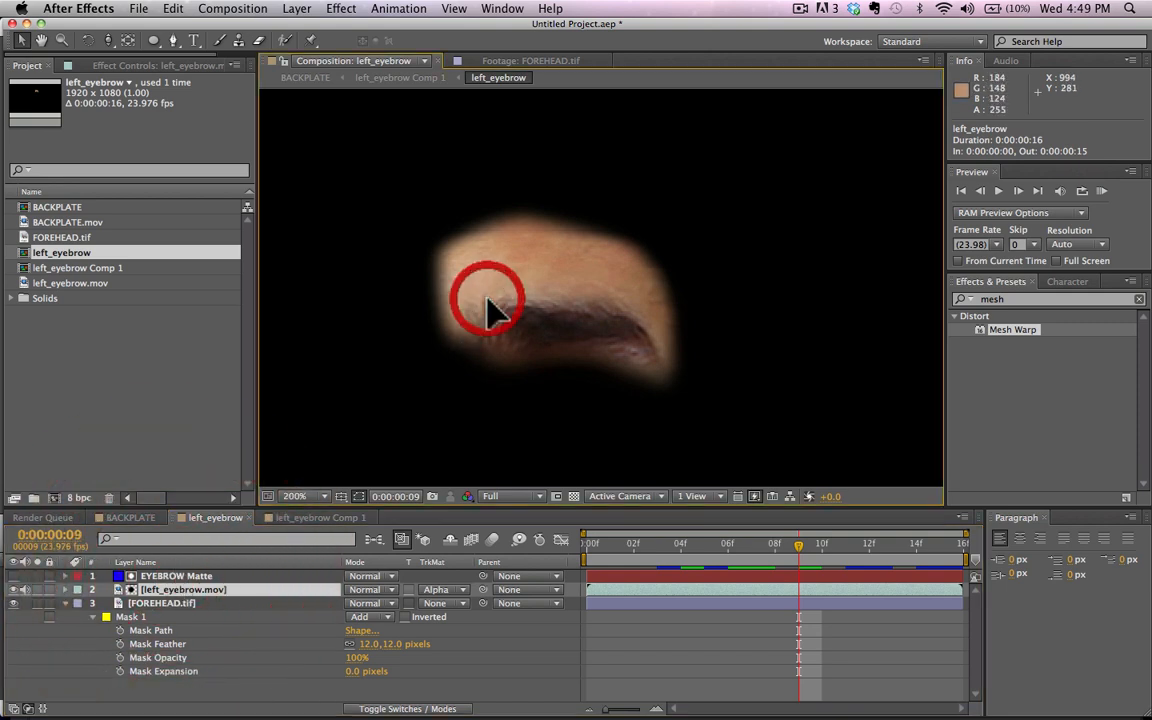
# Step: Reshape FOREHEAD.tif's Mask 1 by pulling its four lower vertices down so the mask extends below the eyebrow
pyautogui.click(150, 603)
pyautogui.moveTo(452, 342); pyautogui.dragTo(460, 374)
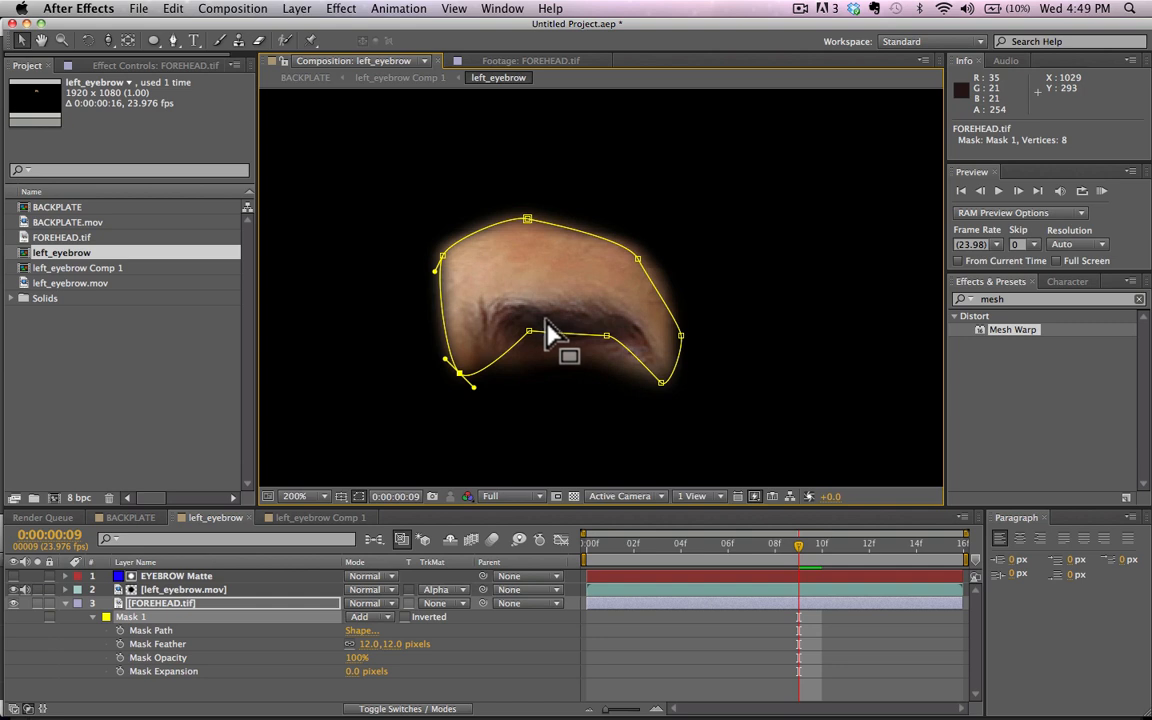
pyautogui.moveTo(529, 332); pyautogui.dragTo(532, 376)
pyautogui.moveTo(606, 337); pyautogui.dragTo(609, 379)
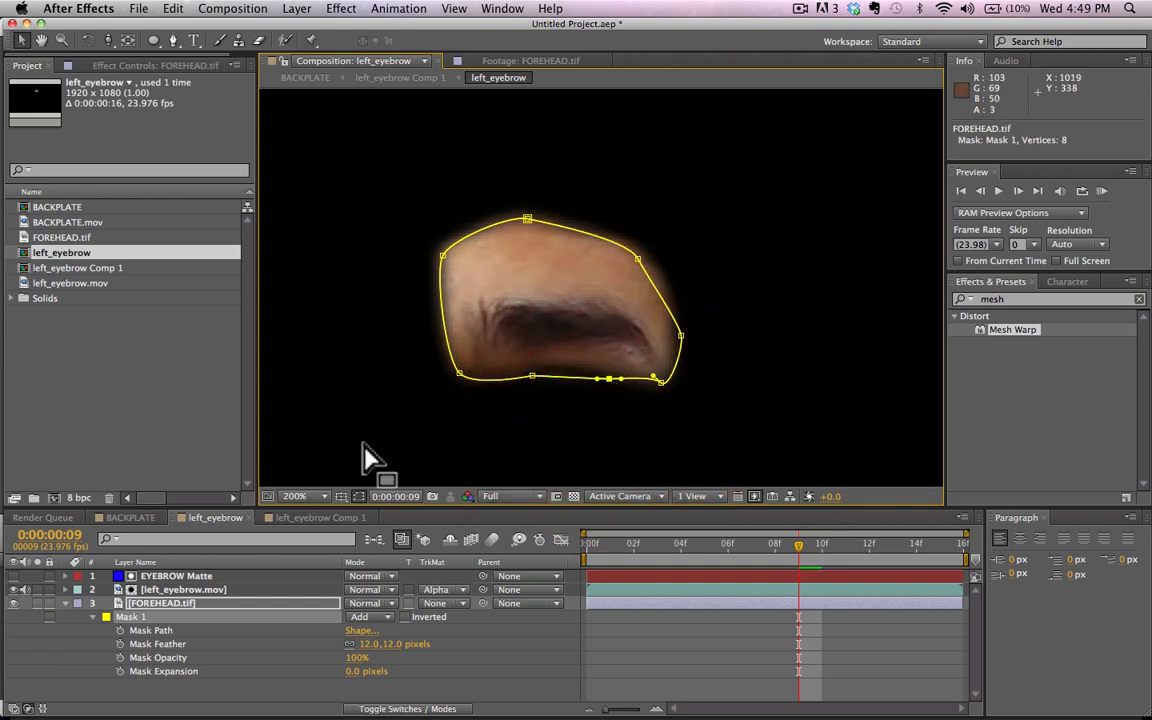
pyautogui.moveTo(660, 383); pyautogui.dragTo(659, 405)
# Step: Return to the BACKPLATE composition and RAM-preview the reshaped eyebrow patch, both close up and with the whole frame fitted
pyautogui.click(130, 517)
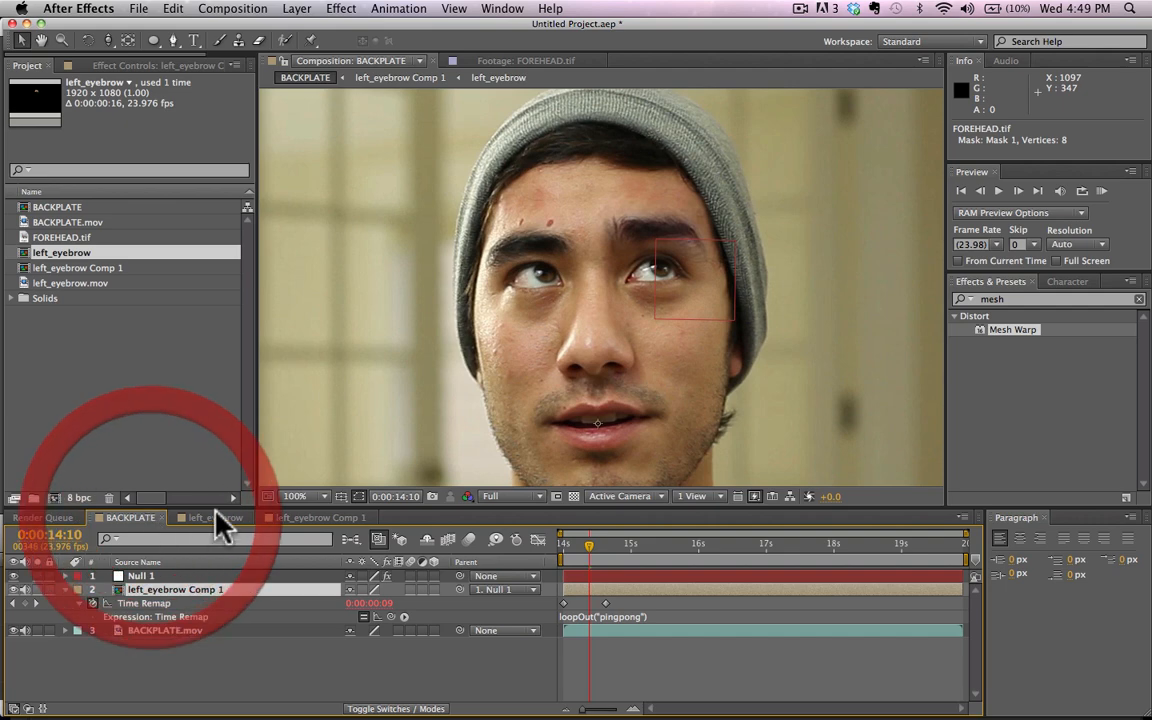
pyautogui.moveTo(591, 545); pyautogui.dragTo(595, 548)
pyautogui.moveTo(605, 546); pyautogui.dragTo(654, 548)
pyautogui.click(1101, 190)
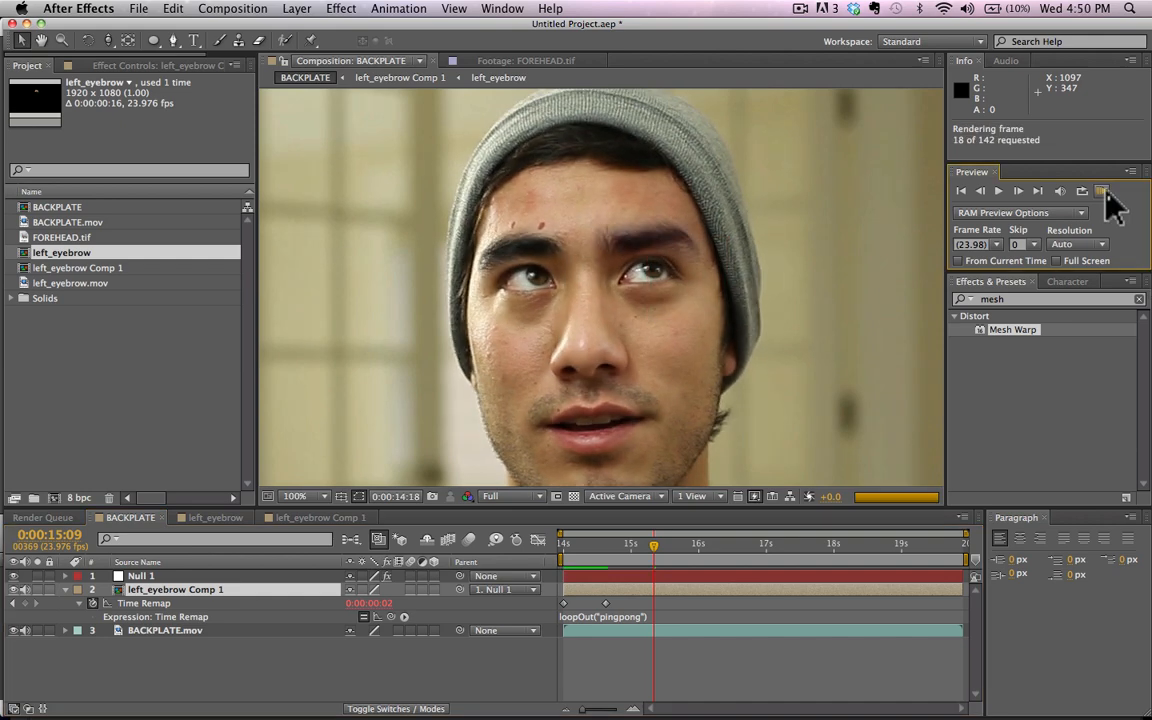
pyautogui.click(1103, 191)
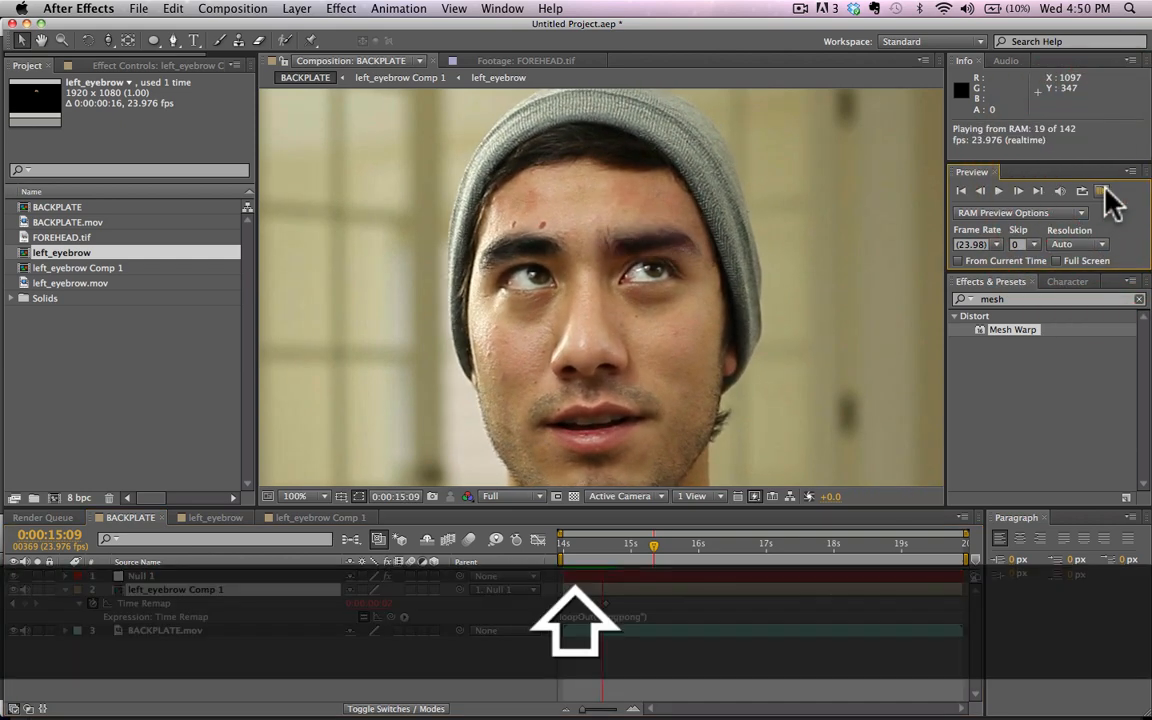
pyautogui.hotkey('shift', '/')
pyautogui.hotkey('shift', '/')
pyautogui.click(1103, 191)
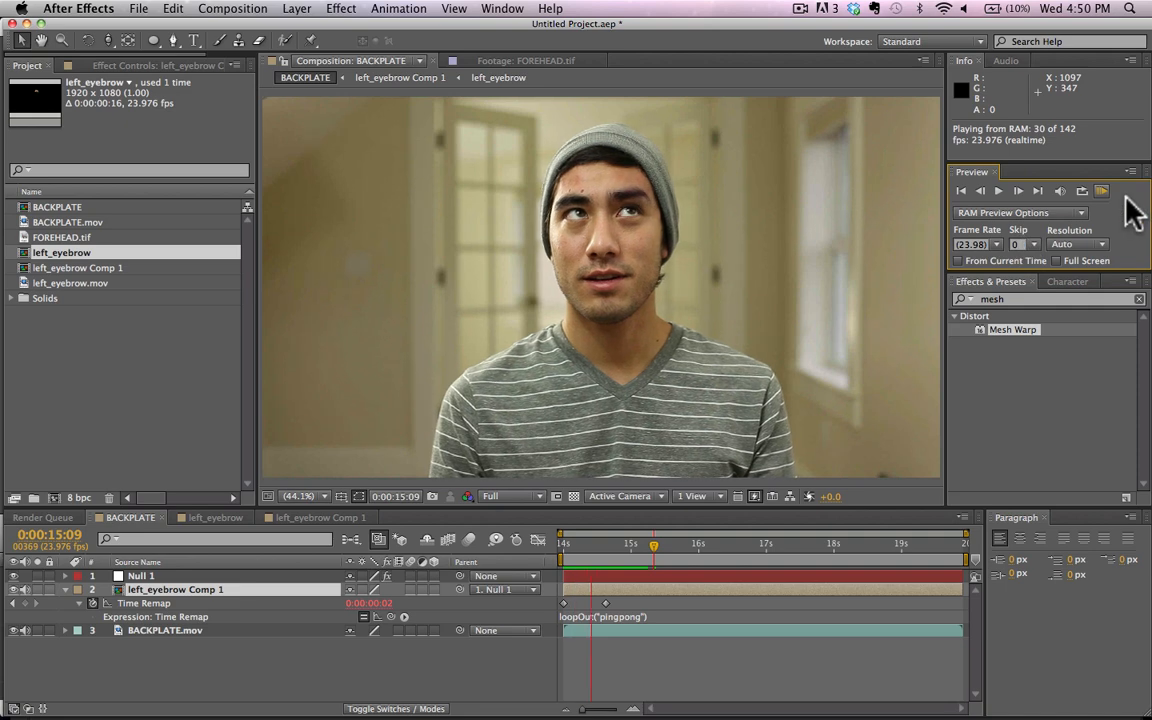
pyautogui.click(1101, 191)
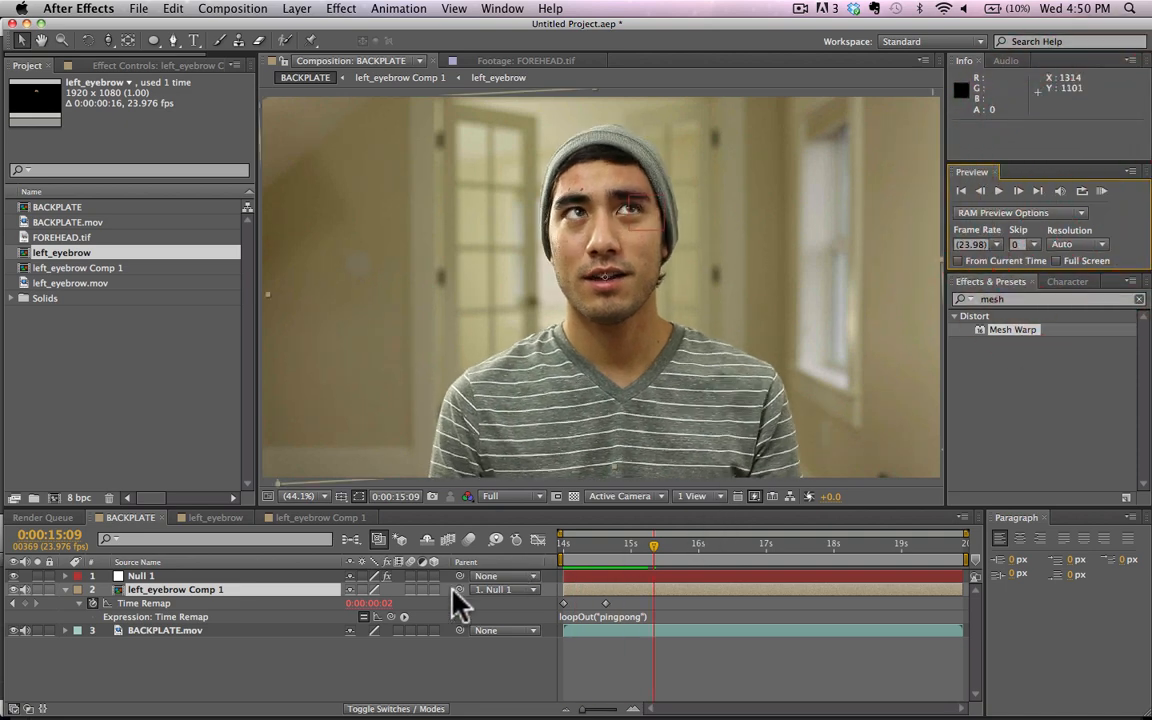
# Step: Pre-compose left_eyebrow Comp 1 as left_eyebrow Comp 2 with all attributes moved into it, and parent the new layer to Null 1
pyautogui.press('super+shift+c')
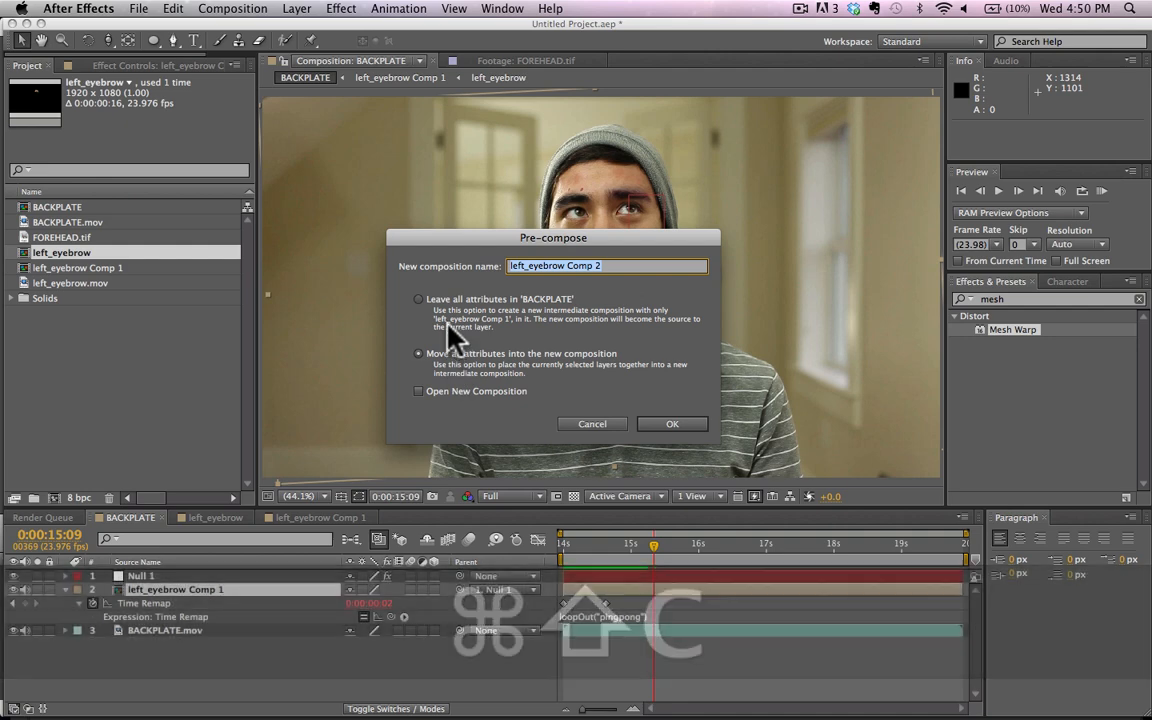
pyautogui.press('Return')
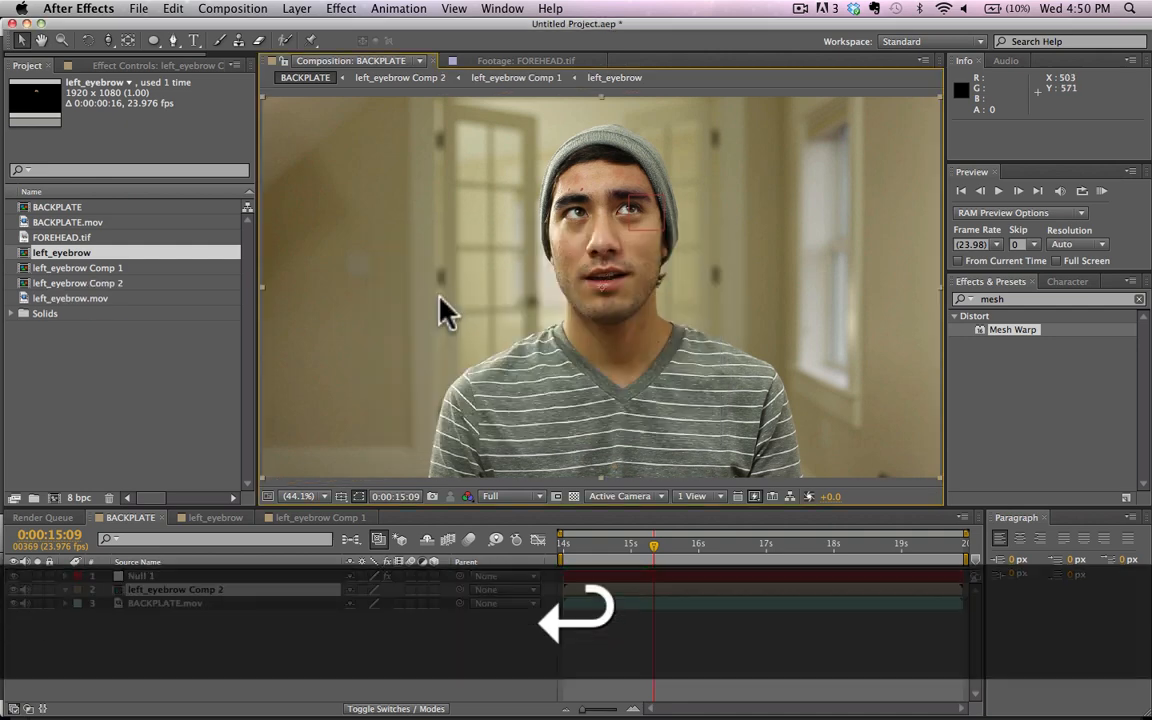
pyautogui.moveTo(460, 588); pyautogui.dragTo(457, 575)
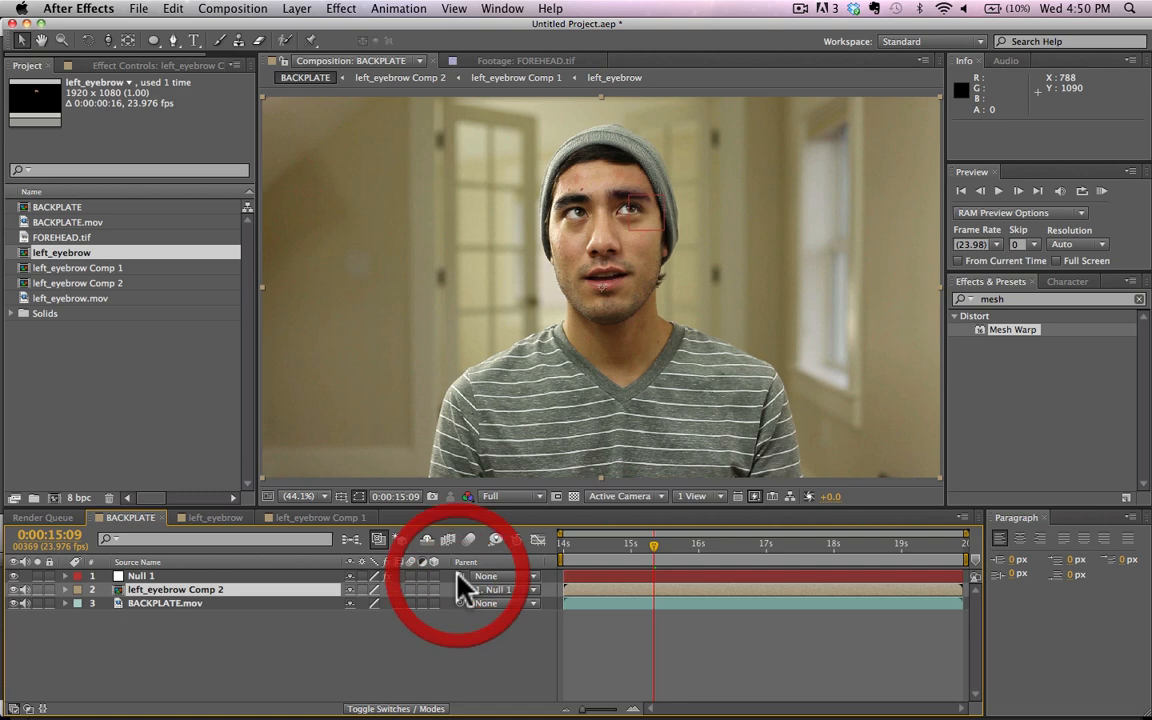
# Step: Go to 0:00:14:01 and enable time remapping on left_eyebrow Comp 2
pyautogui.click(570, 549)
pyautogui.moveTo(575, 551)
pyautogui.mouseDown()
pyautogui.moveTo(769, 553)
pyautogui.moveTo(564, 553)
pyautogui.mouseUp()
pyautogui.rightClick(200, 590)
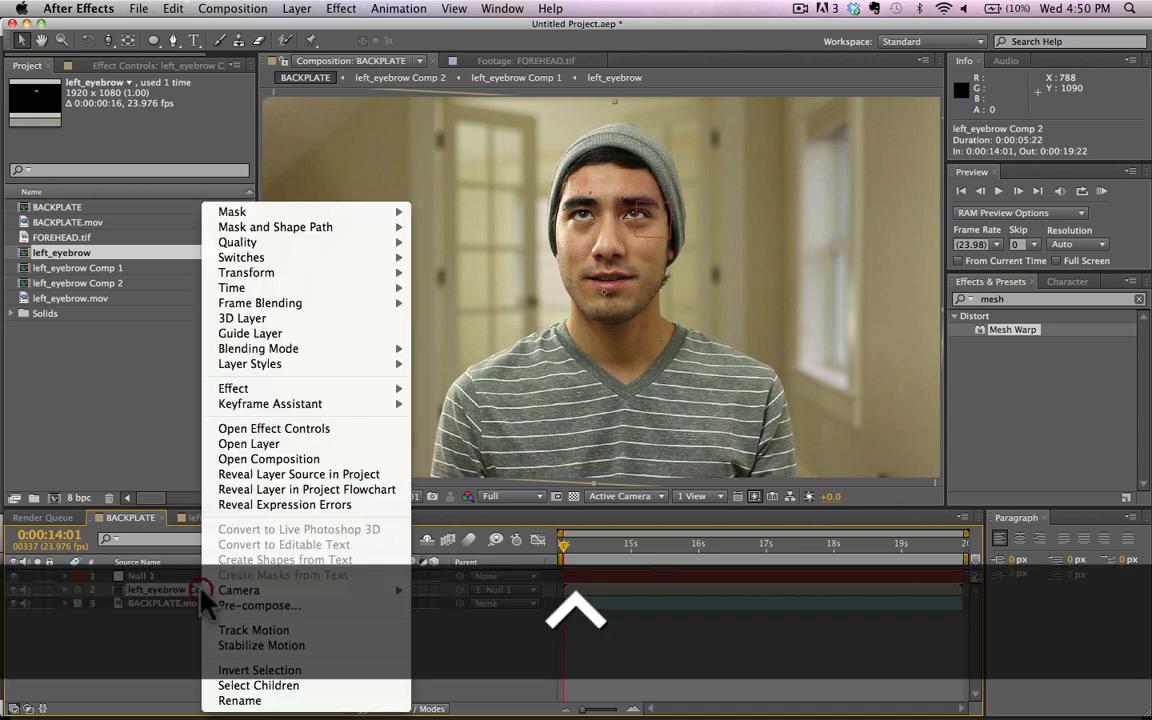
pyautogui.moveTo(314, 287)
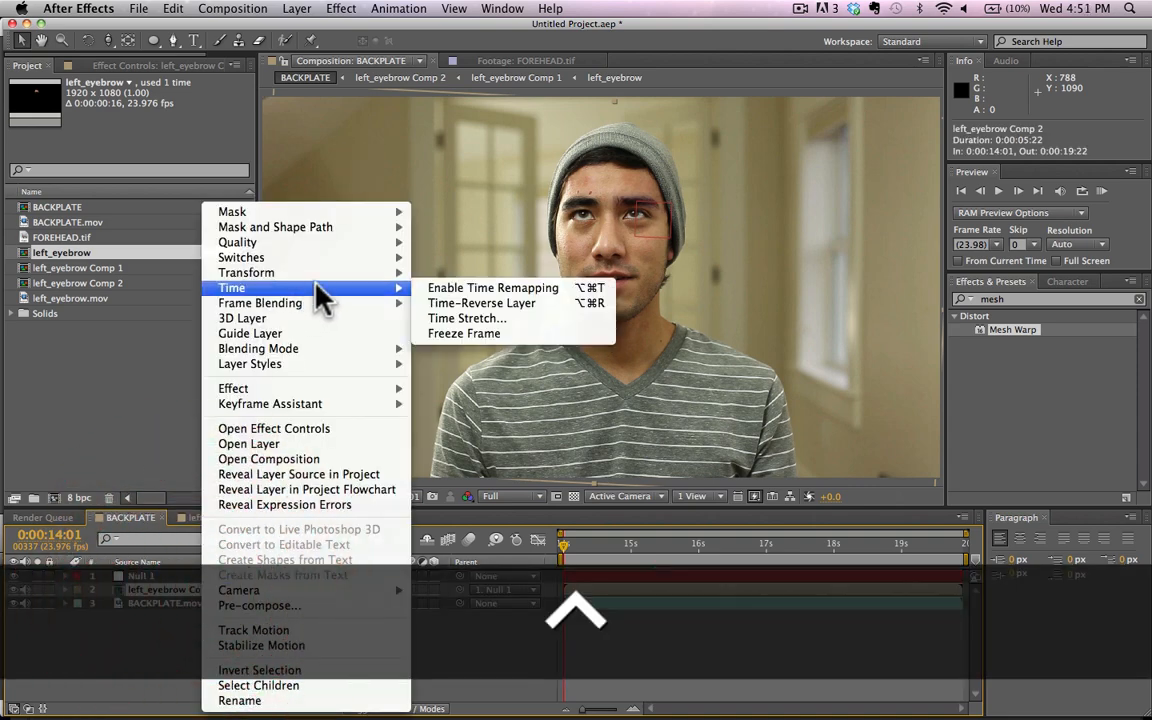
pyautogui.click(444, 287)
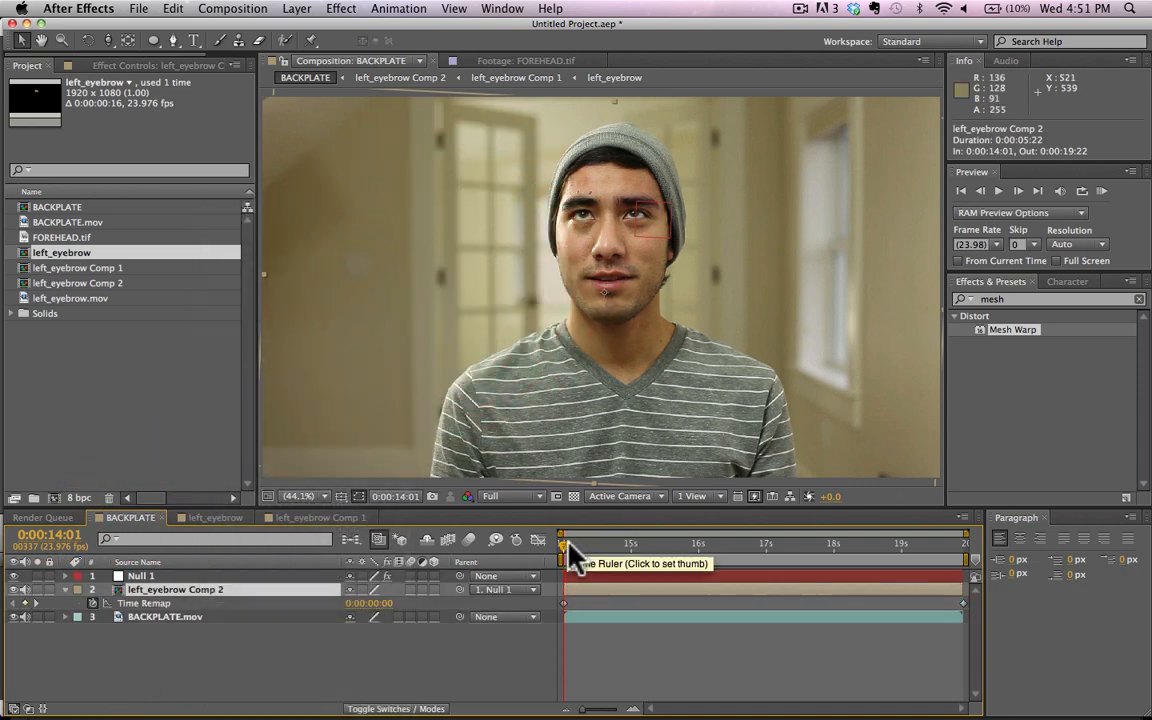
# Step: Add a Time Remap keyframe to left_eyebrow Comp 2 at 0:00:14:11 and paste a copy of it at 0:00:14:17
pyautogui.press('super+equal')
pyautogui.moveTo(575, 555); pyautogui.dragTo(597, 565)
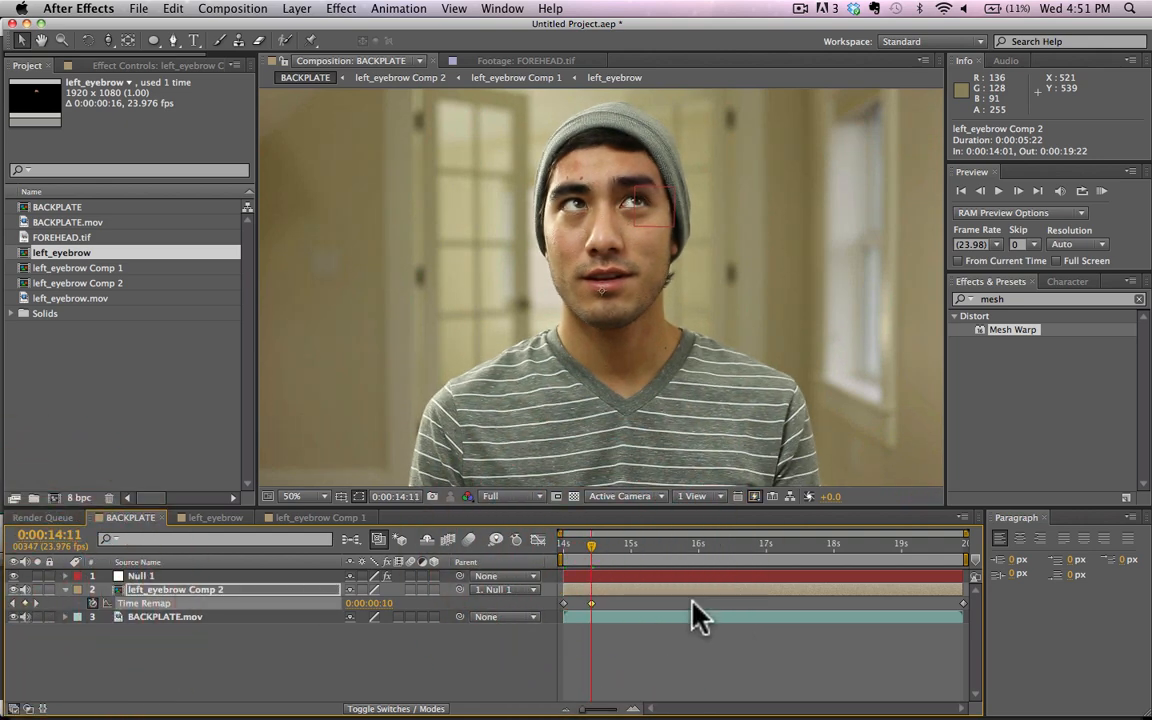
pyautogui.moveTo(592, 545); pyautogui.dragTo(608, 548)
pyautogui.press('super+c')
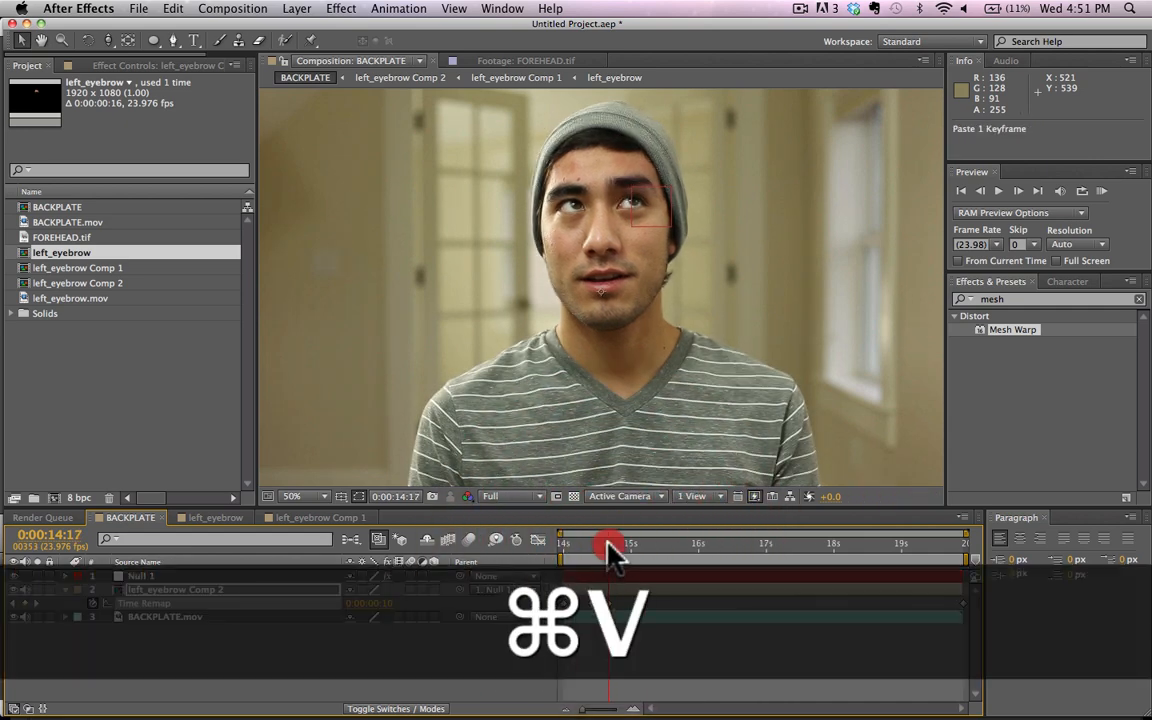
# Step: Scrub to 0:00:16:01 and RAM-preview the eyebrow's remapped timing in BACKPLATE
pyautogui.moveTo(600, 555); pyautogui.dragTo(698, 549)
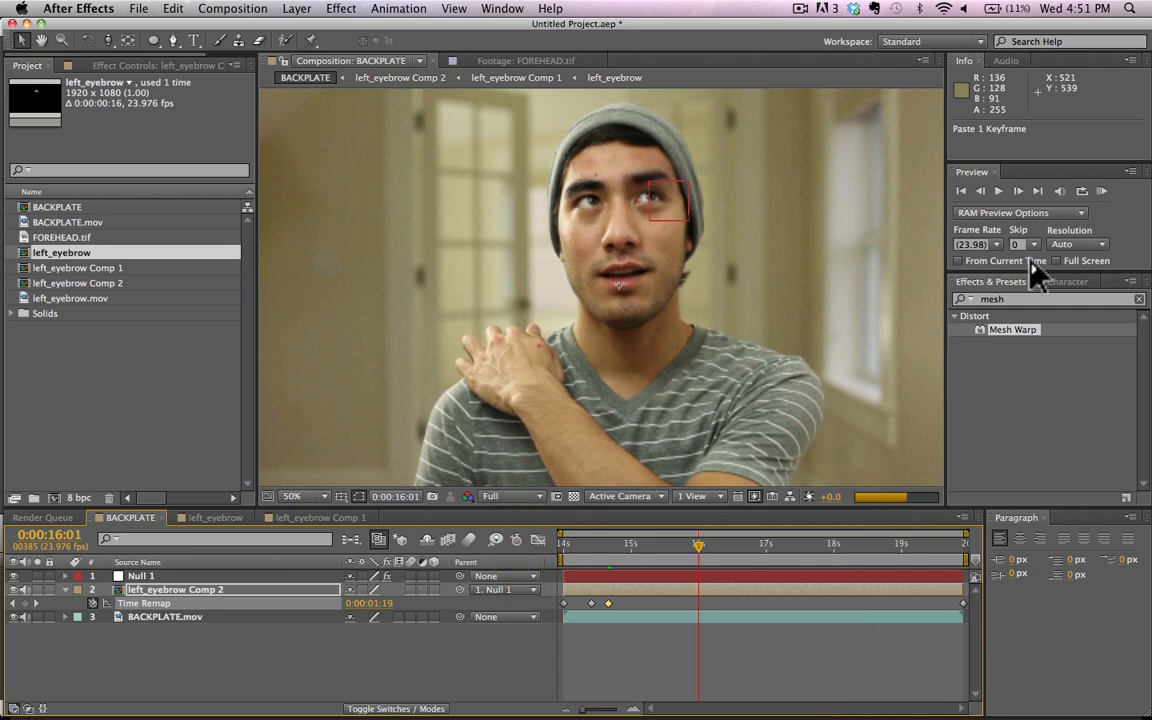
pyautogui.click(1102, 191)
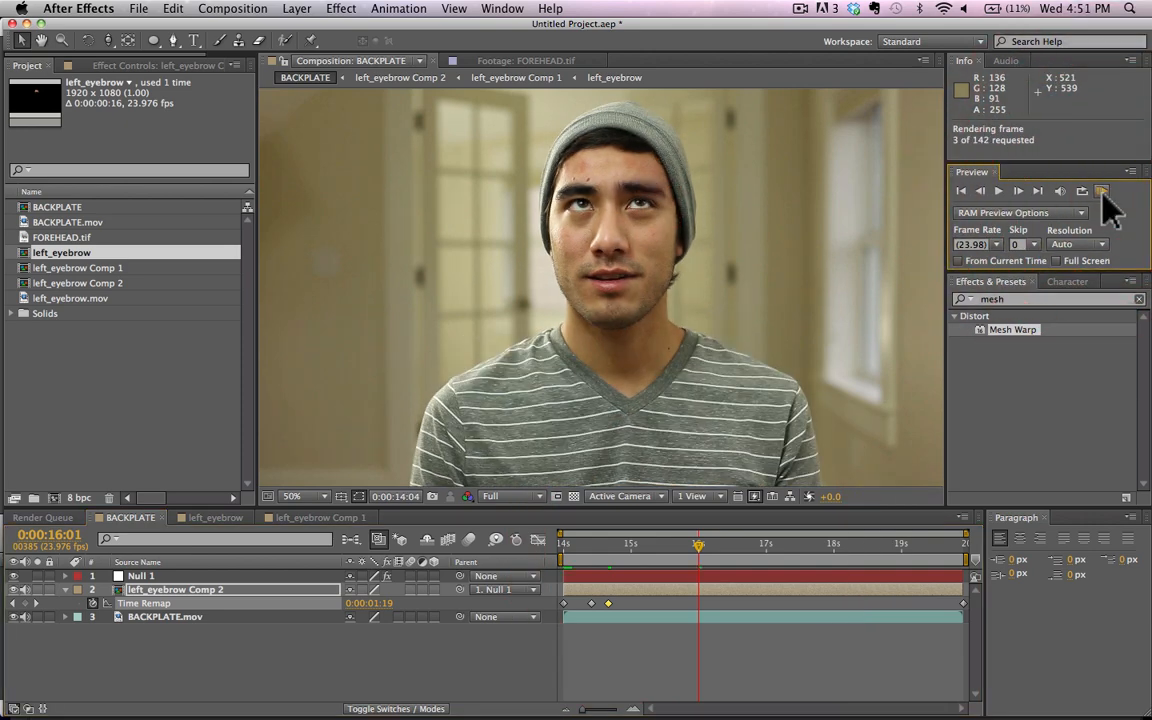